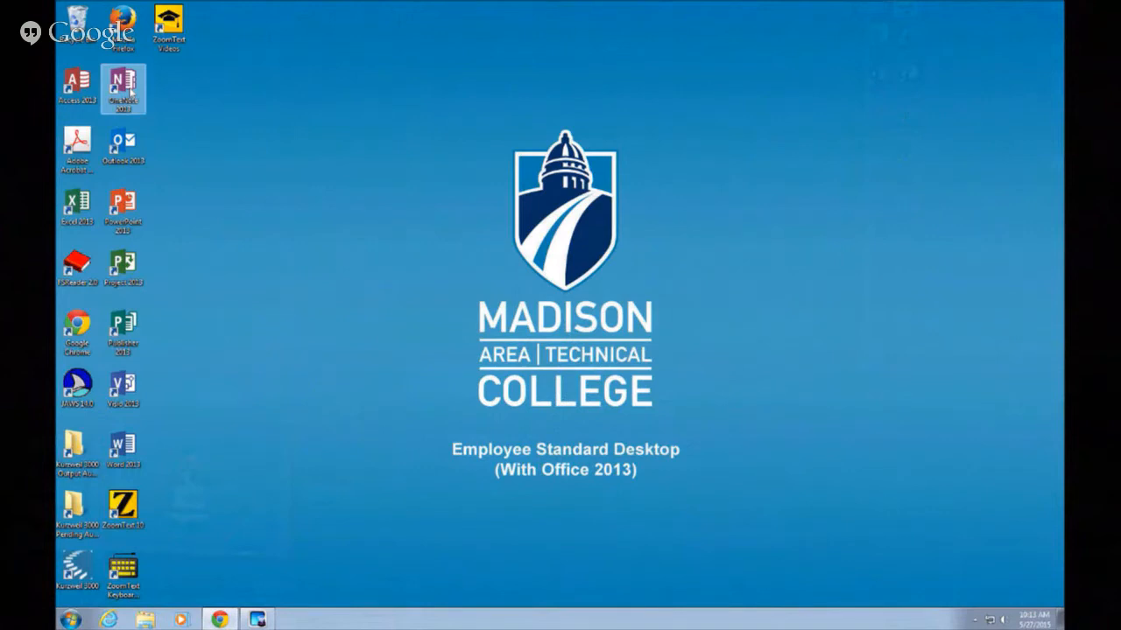
Launch OneNote 2013 from its desktop shortcut, showing My Notebook's information page
double_click(132, 92)
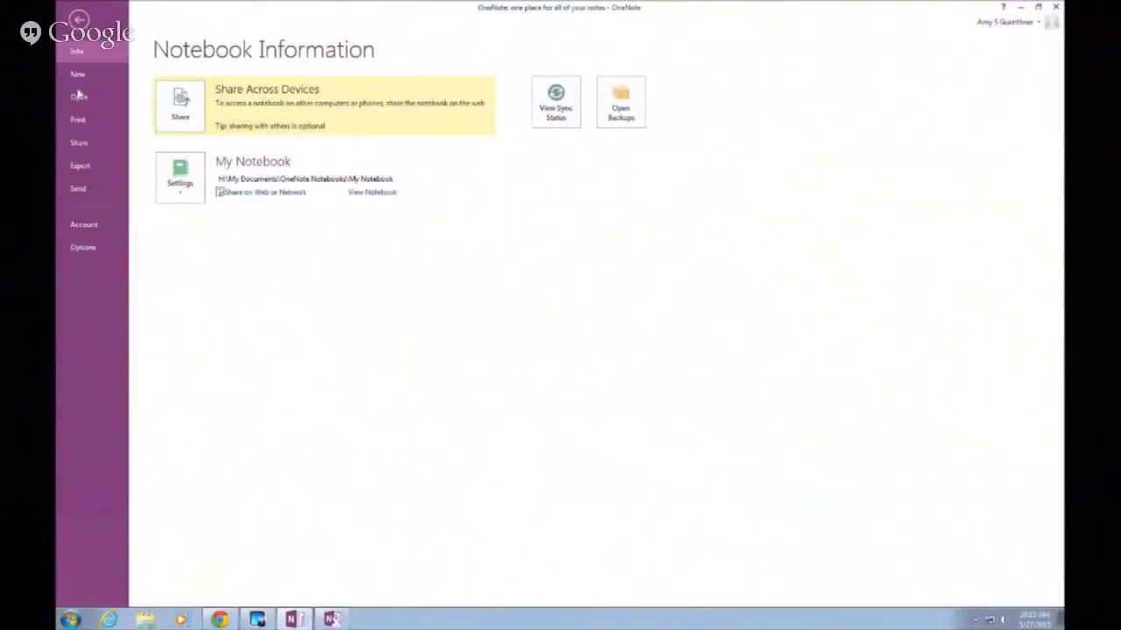
Go to New in the File backstage to start a notebook on the Computer
click(81, 76)
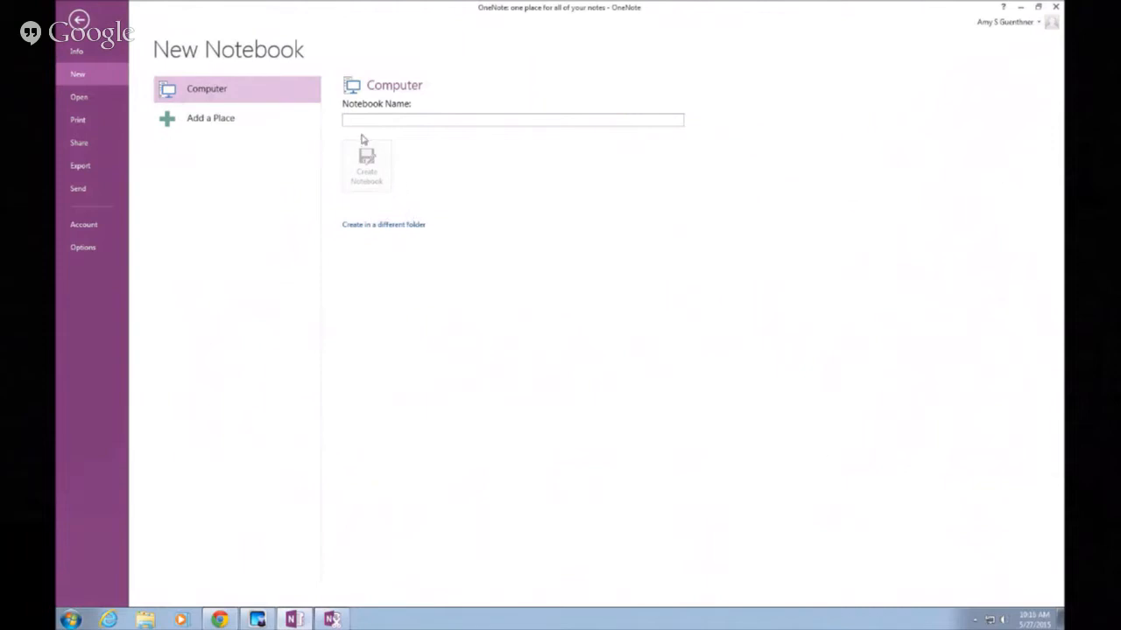
Create a notebook named AMY in the Desktop folder
click(375, 230)
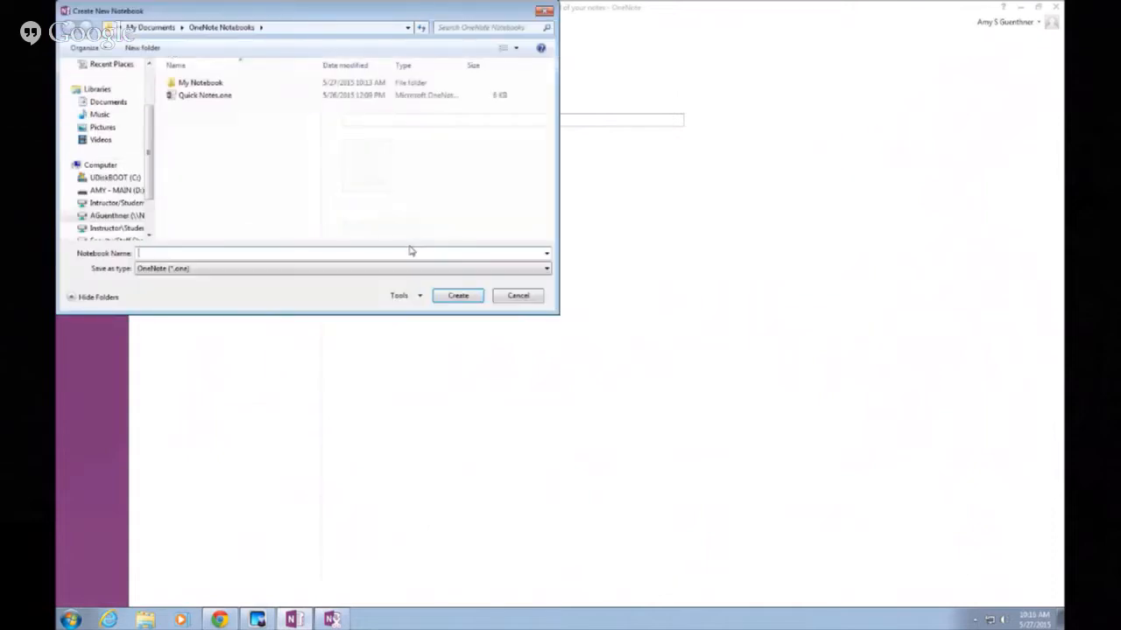
drag(151, 135, 154, 78)
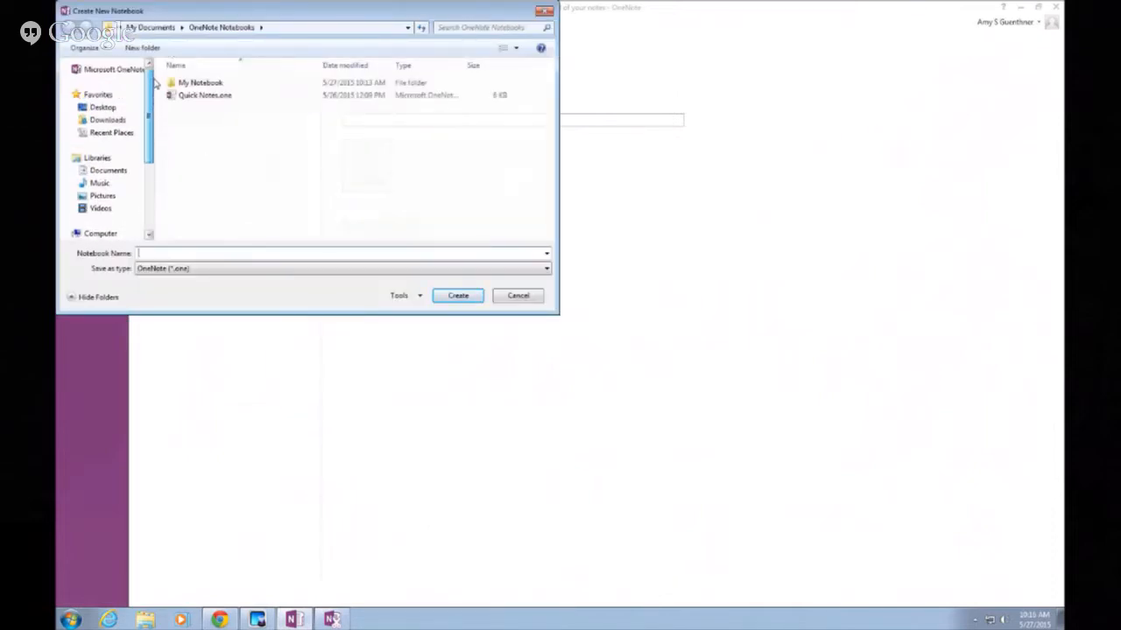
click(103, 108)
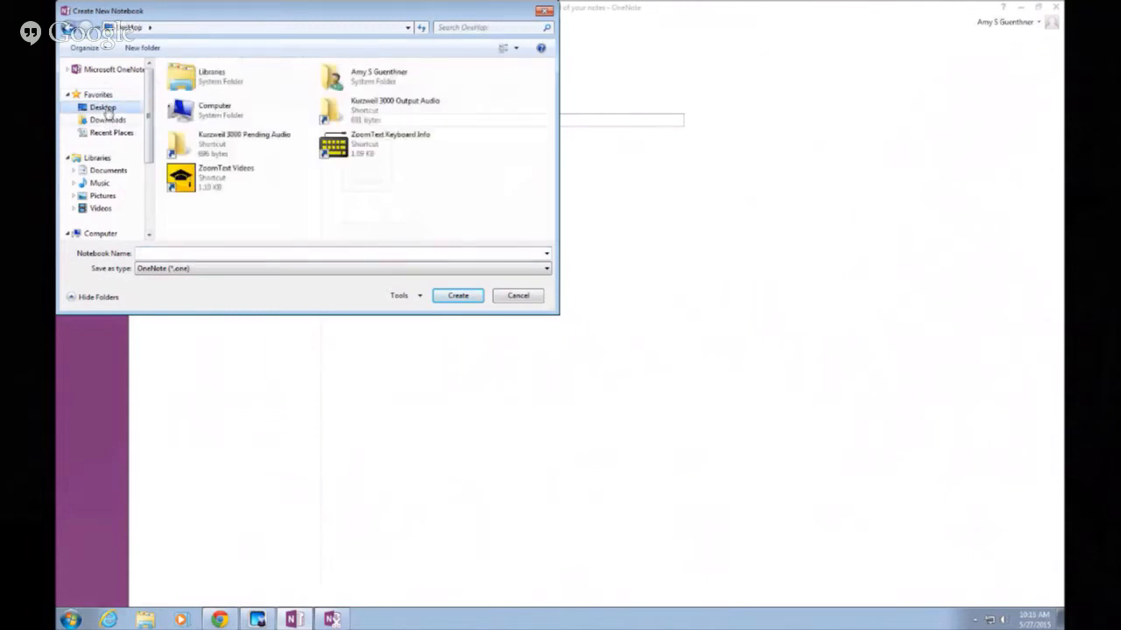
drag(223, 17, 613, 90)
click(547, 327)
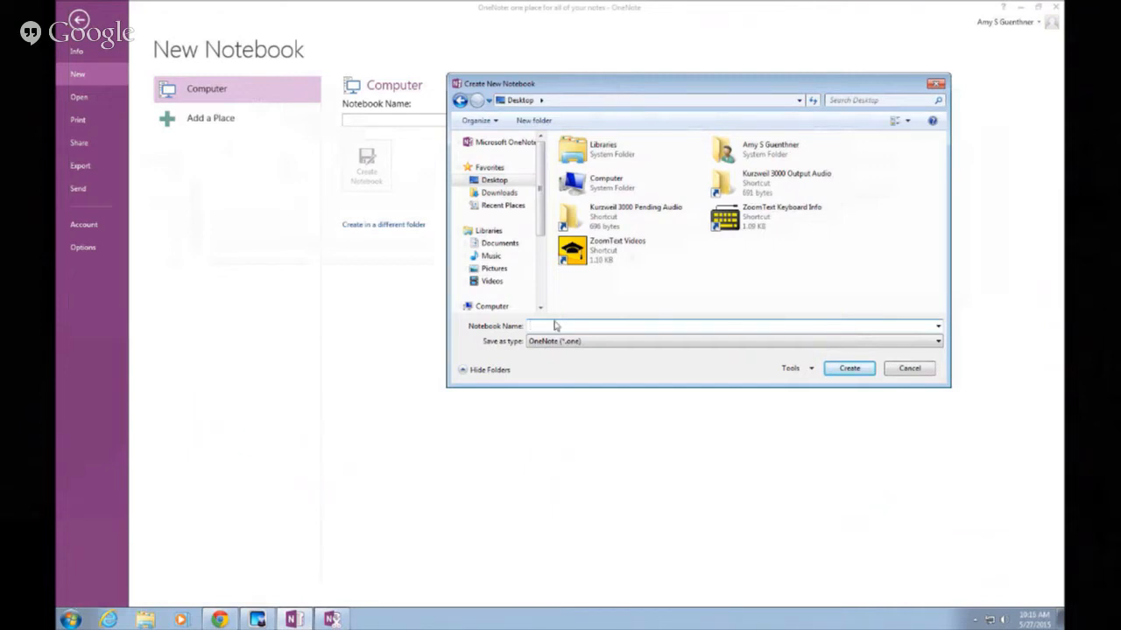
text(AMY)
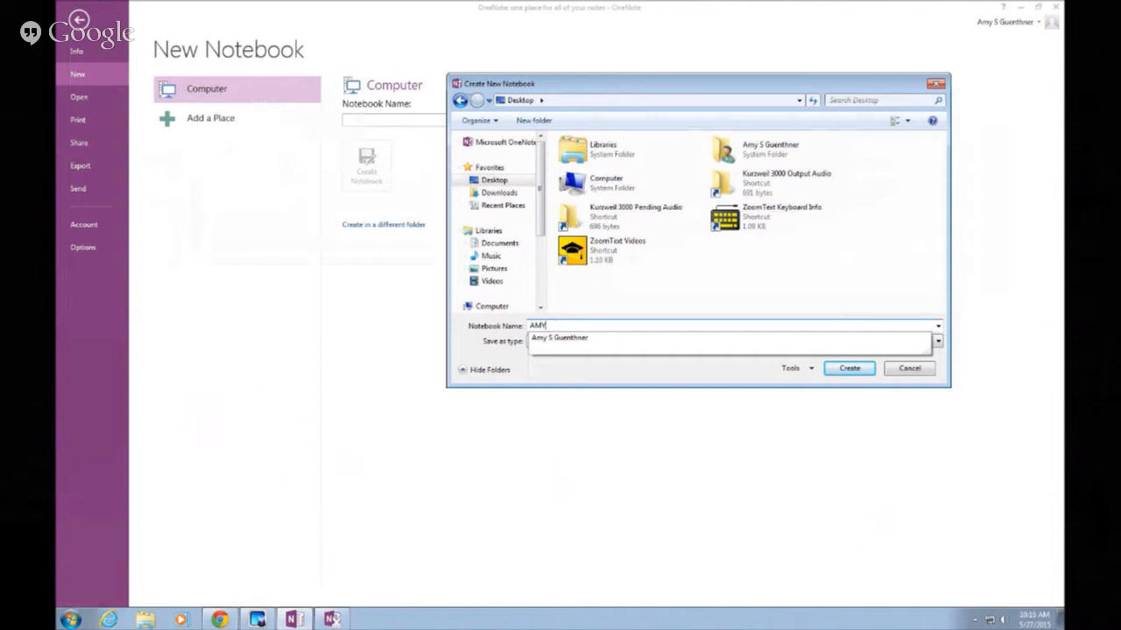
key(Down)
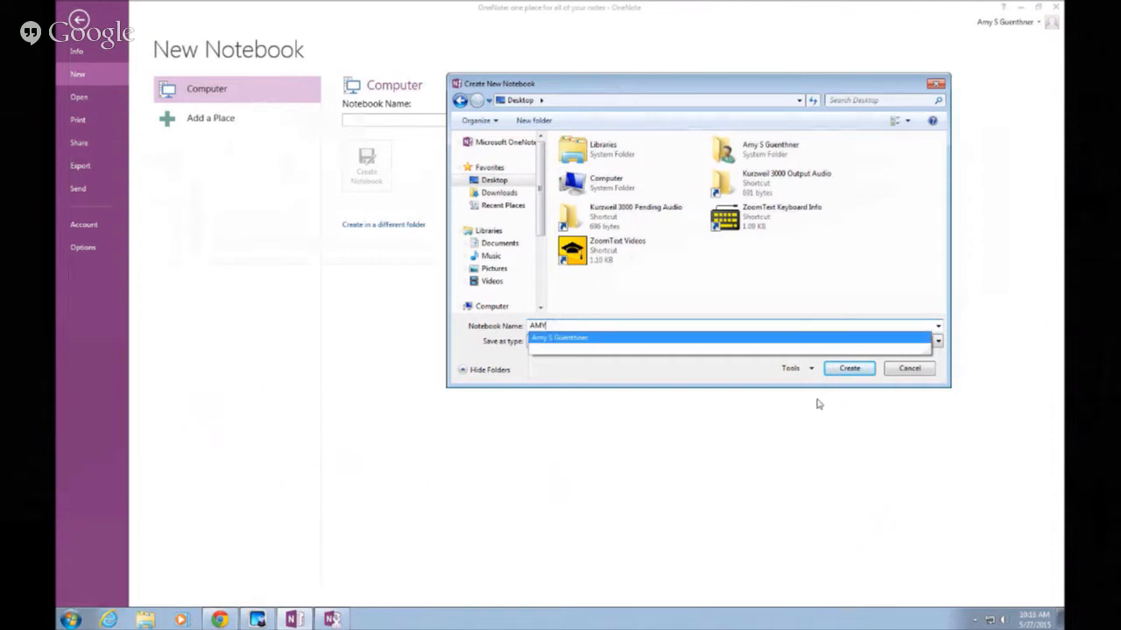
click(849, 369)
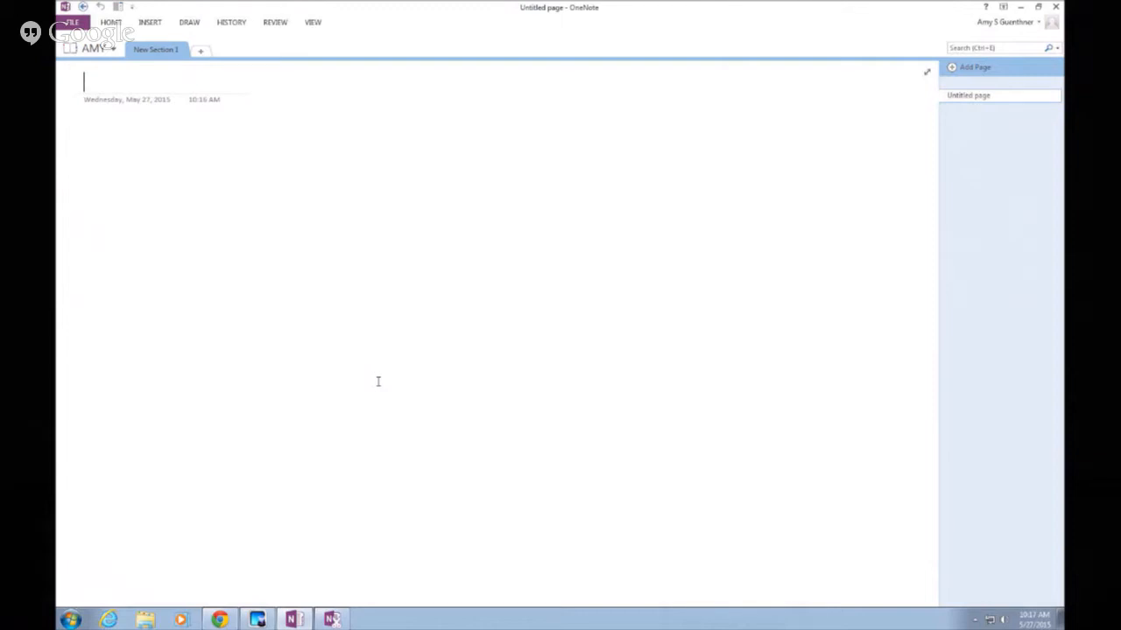
click(114, 50)
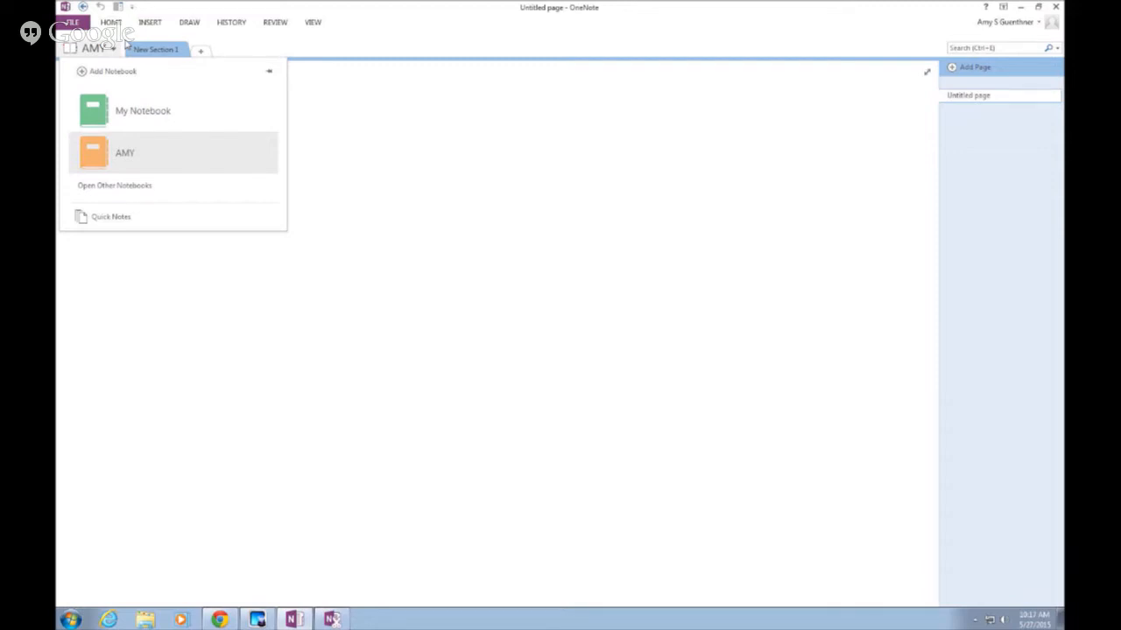
click(174, 163)
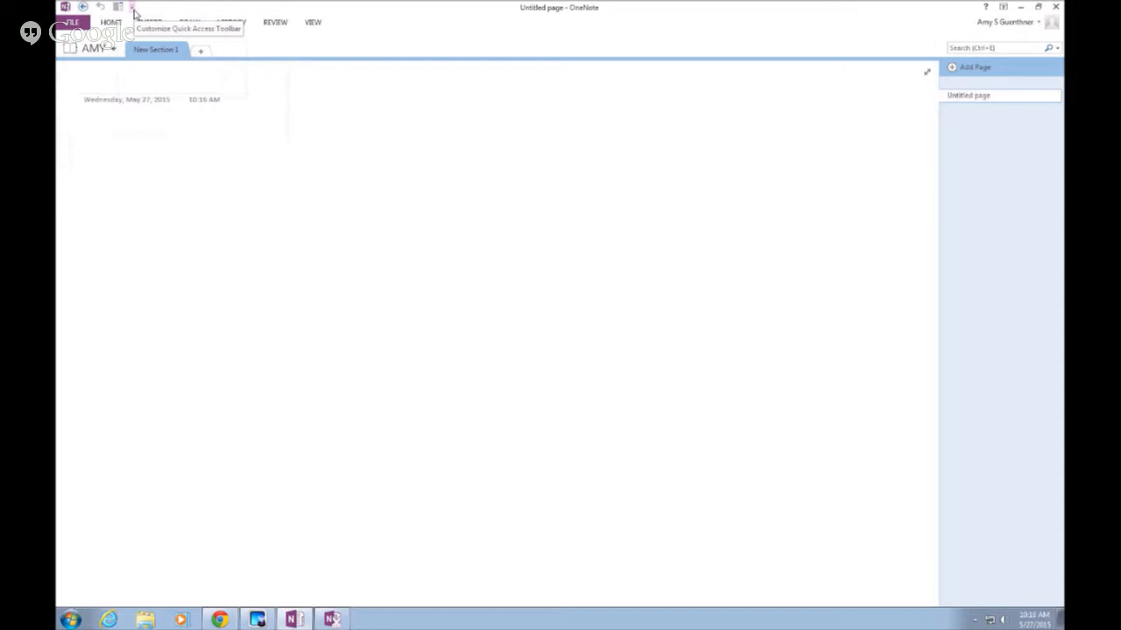
Move the quick access toolbar below the ribbon
click(133, 9)
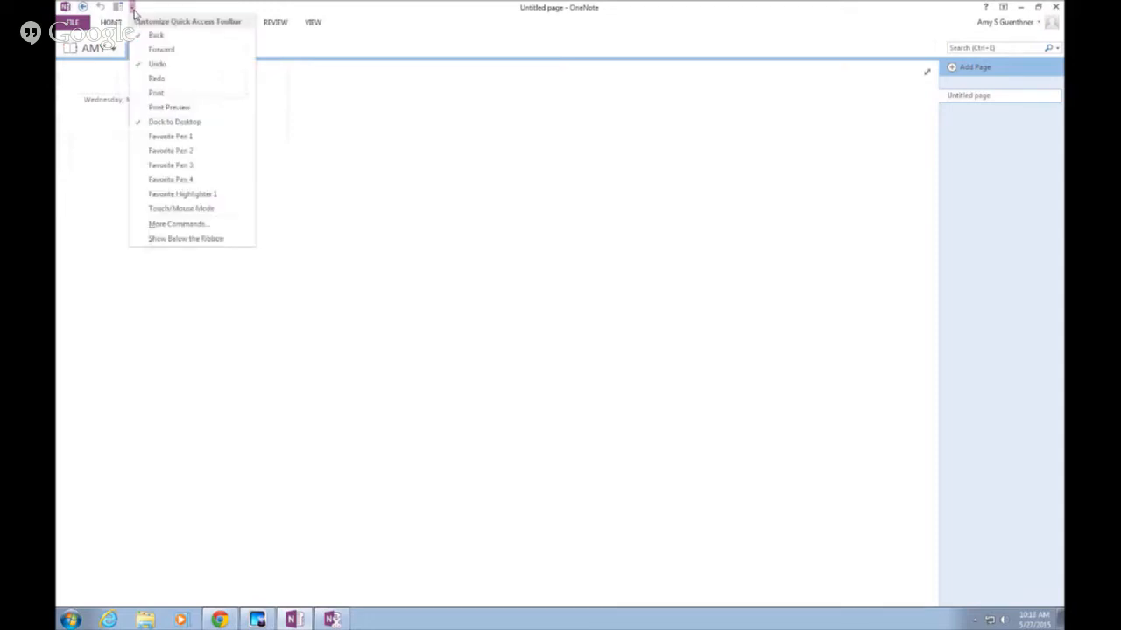
click(172, 239)
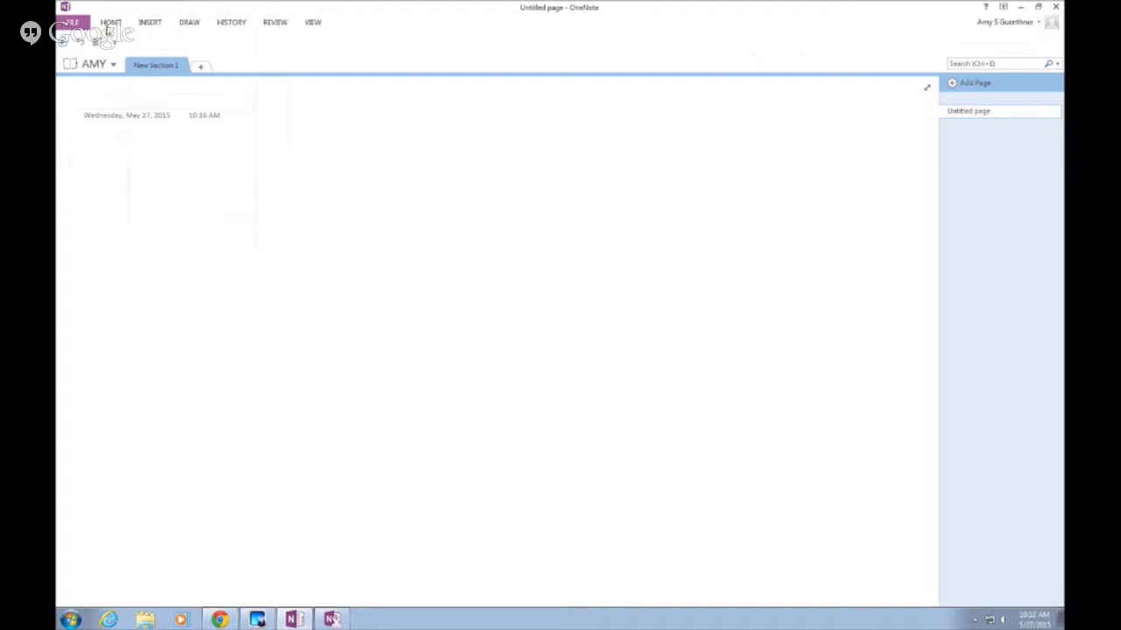
Browse the Home, Insert, Draw, History and Review tabs, then bring up Ribbon Display Options
click(110, 24)
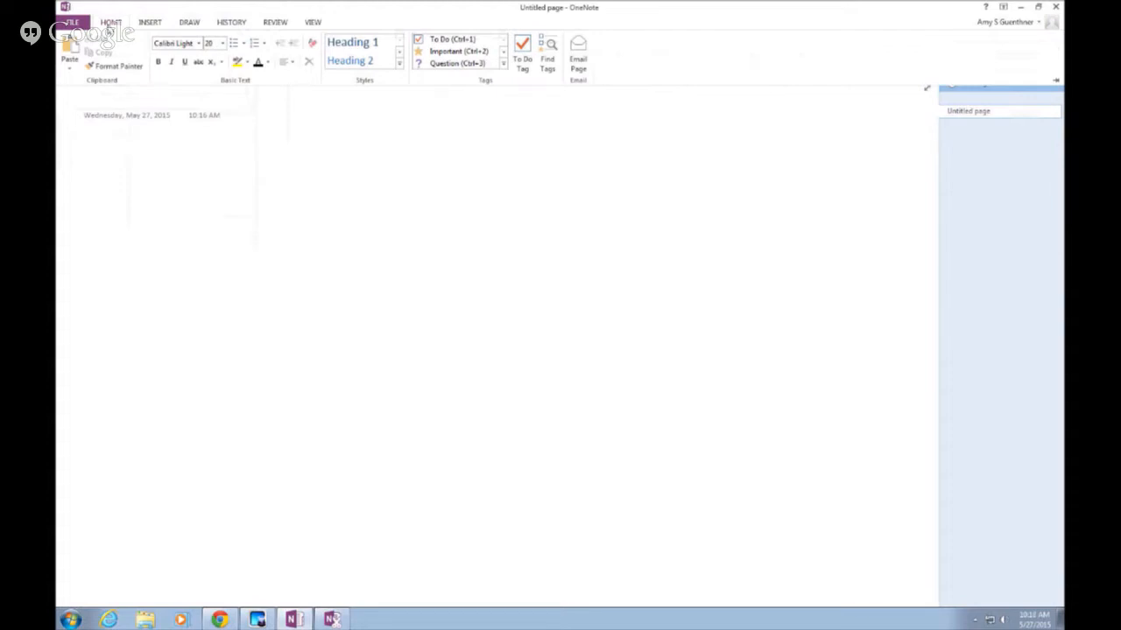
click(155, 26)
click(183, 26)
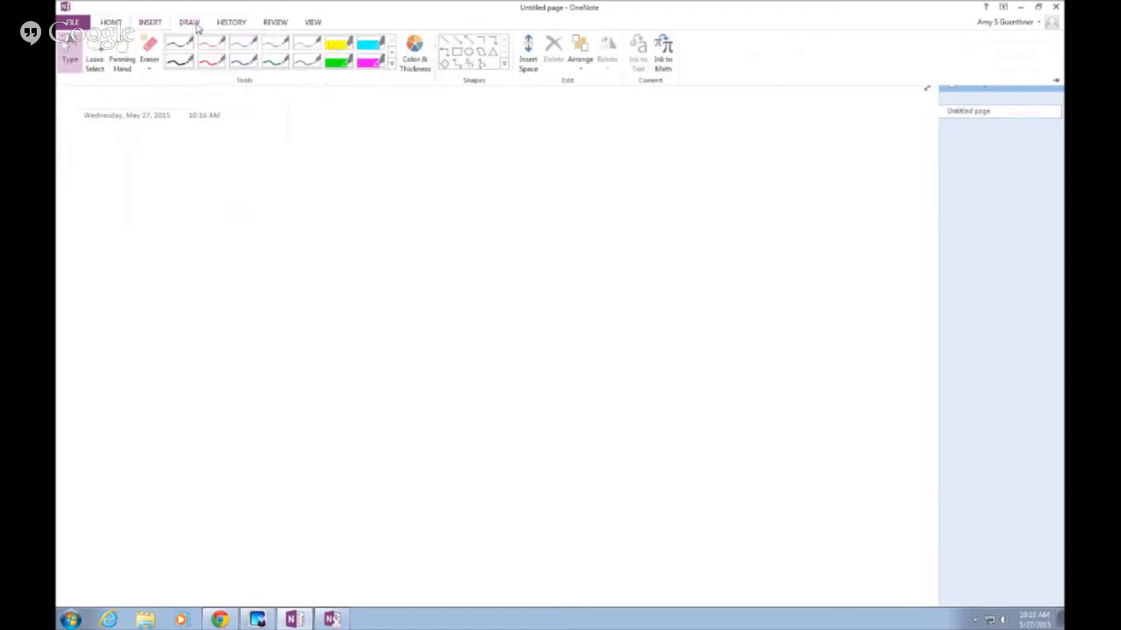
click(225, 26)
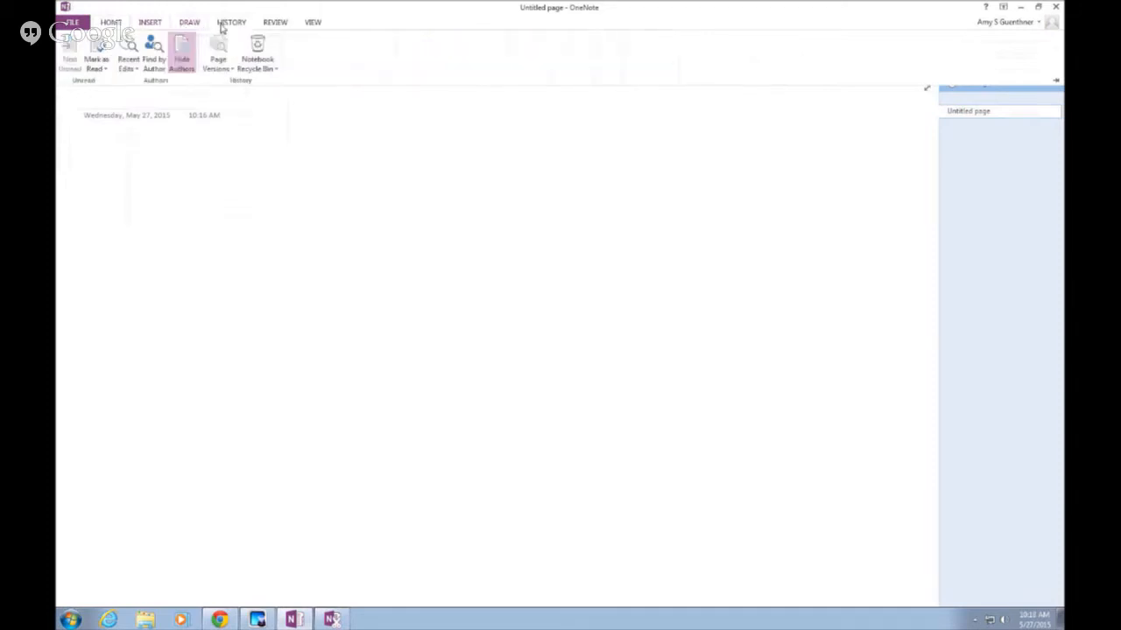
click(266, 26)
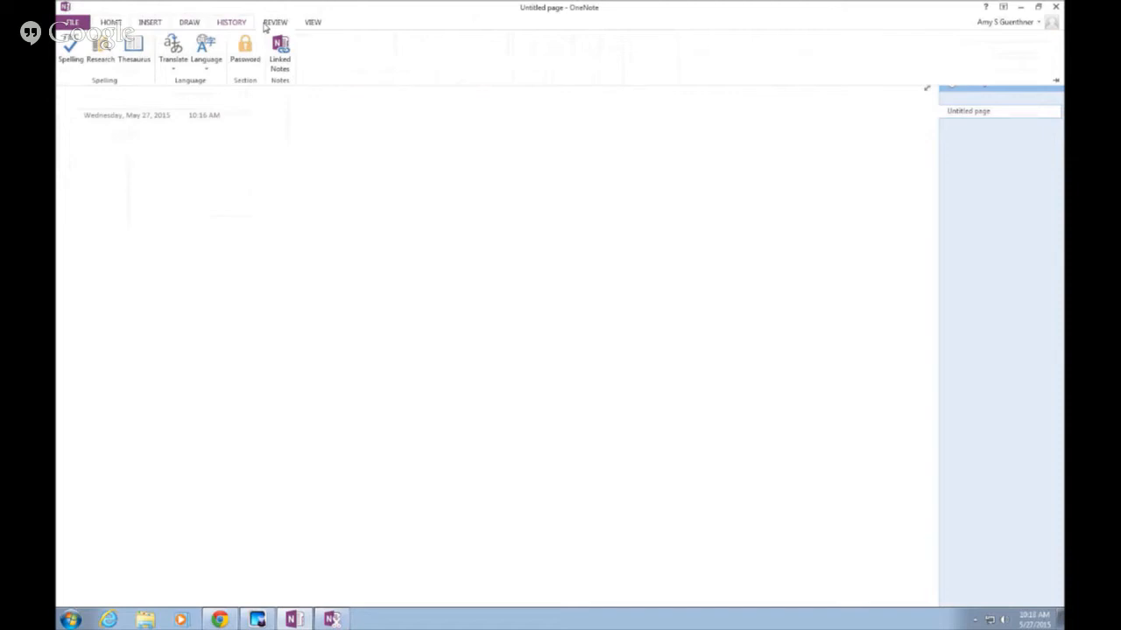
click(478, 266)
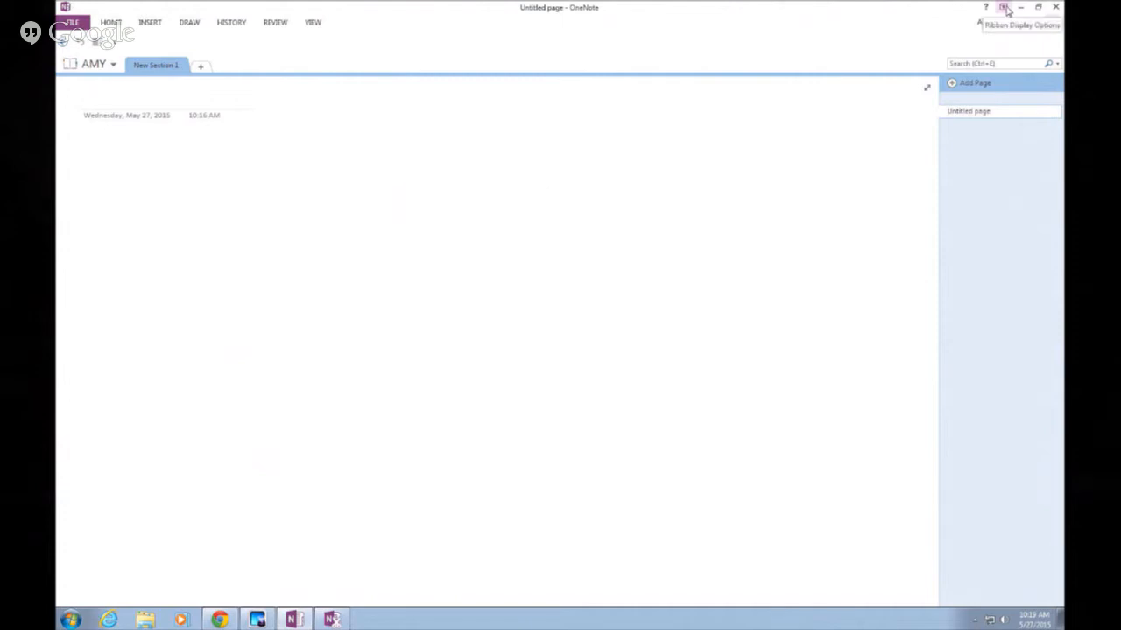
click(1005, 8)
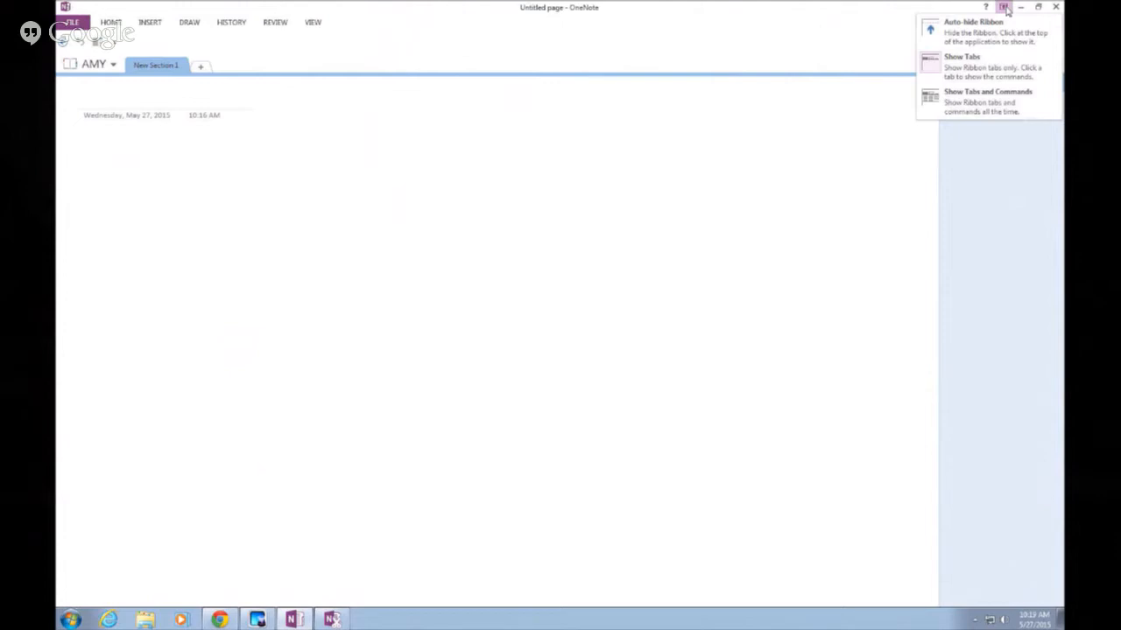
Set the ribbon to Show Tabs and Commands and return to the Home tab
click(961, 102)
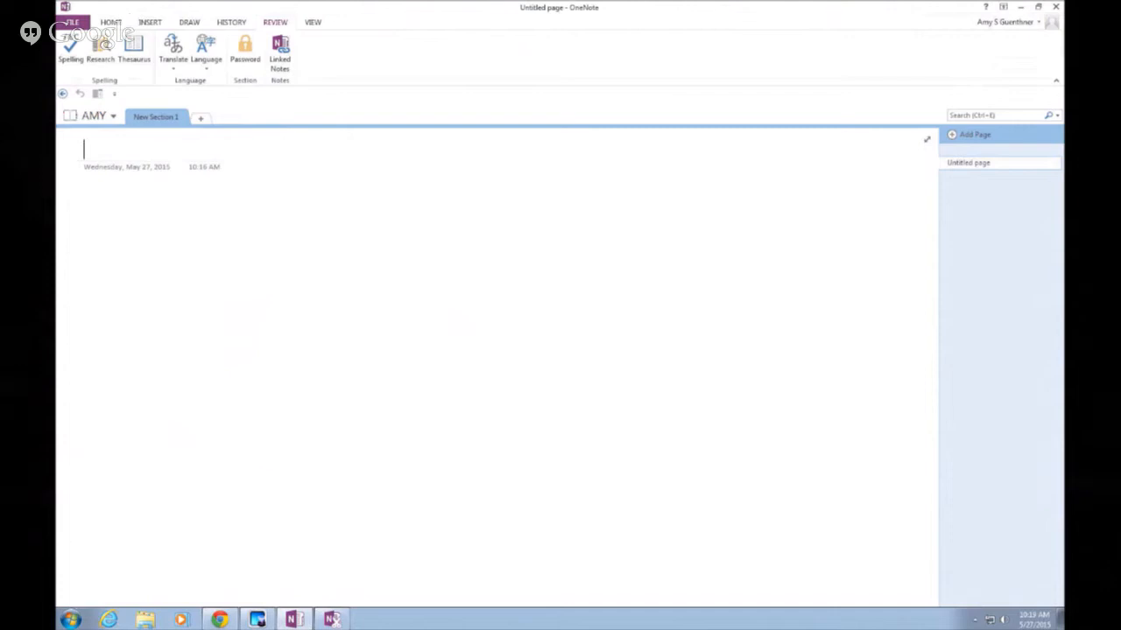
click(110, 24)
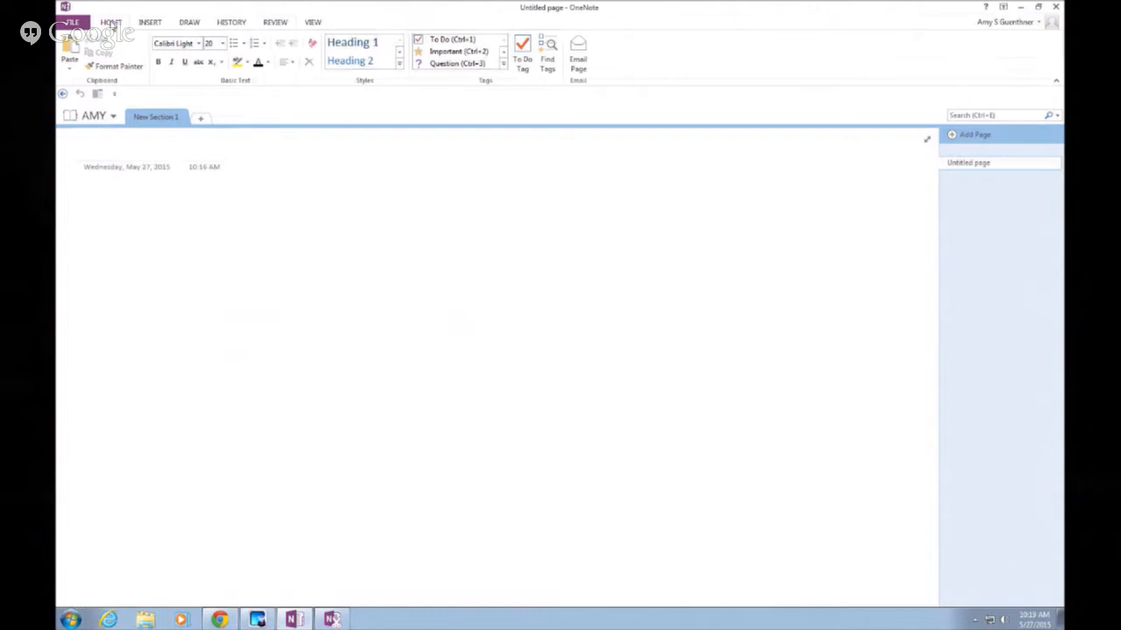
Add Favorite Pen 1 to the quick access toolbar and check it on the Draw tab
click(115, 96)
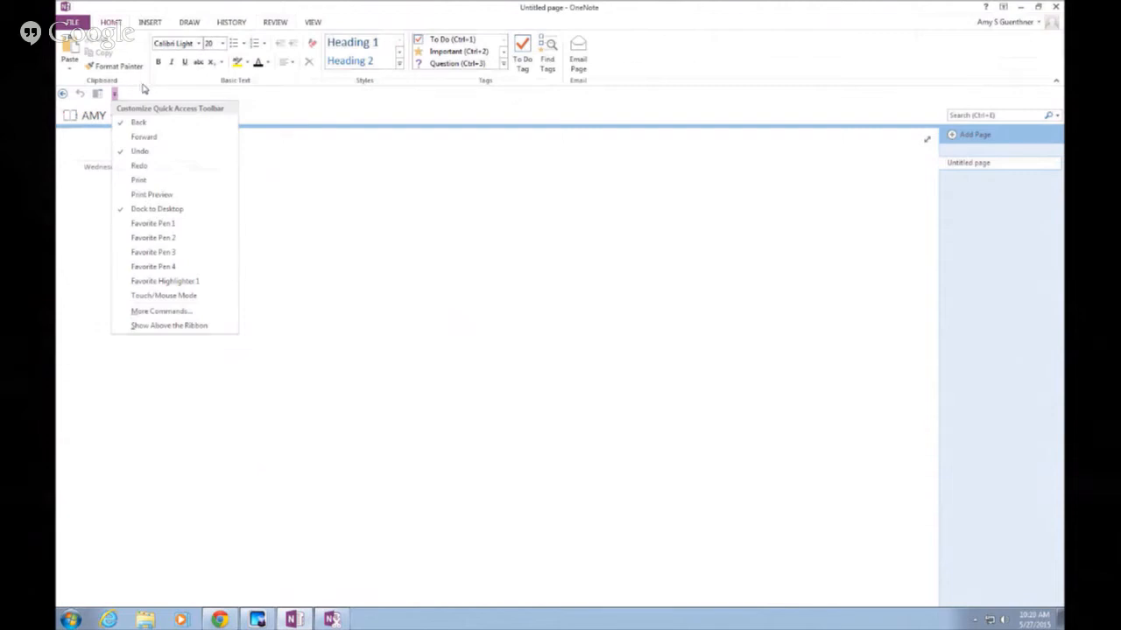
click(134, 225)
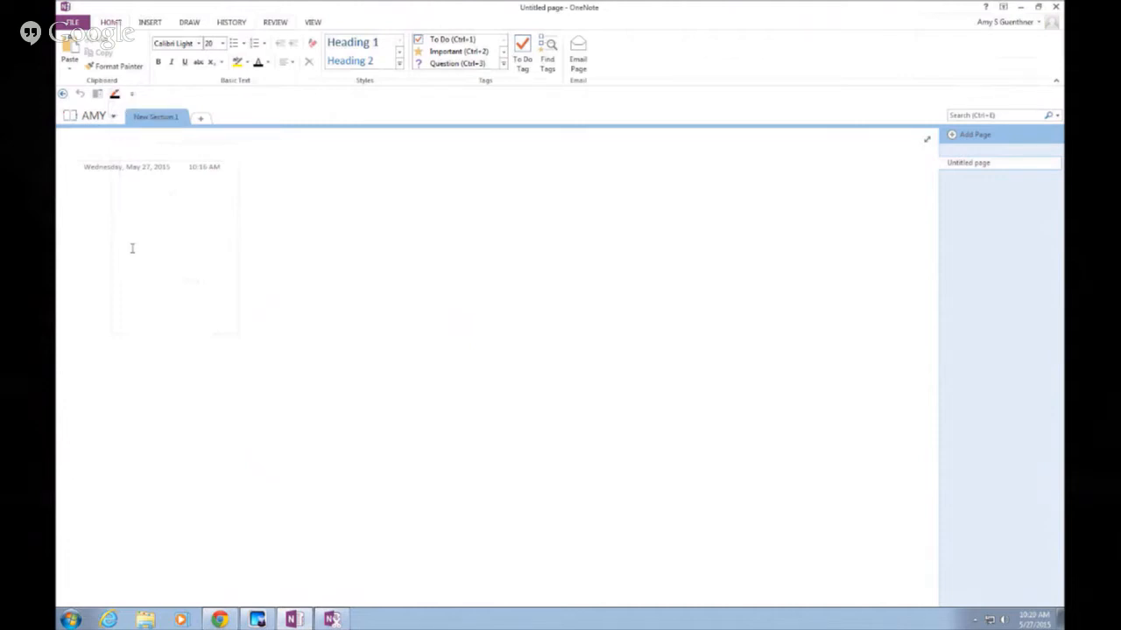
click(190, 24)
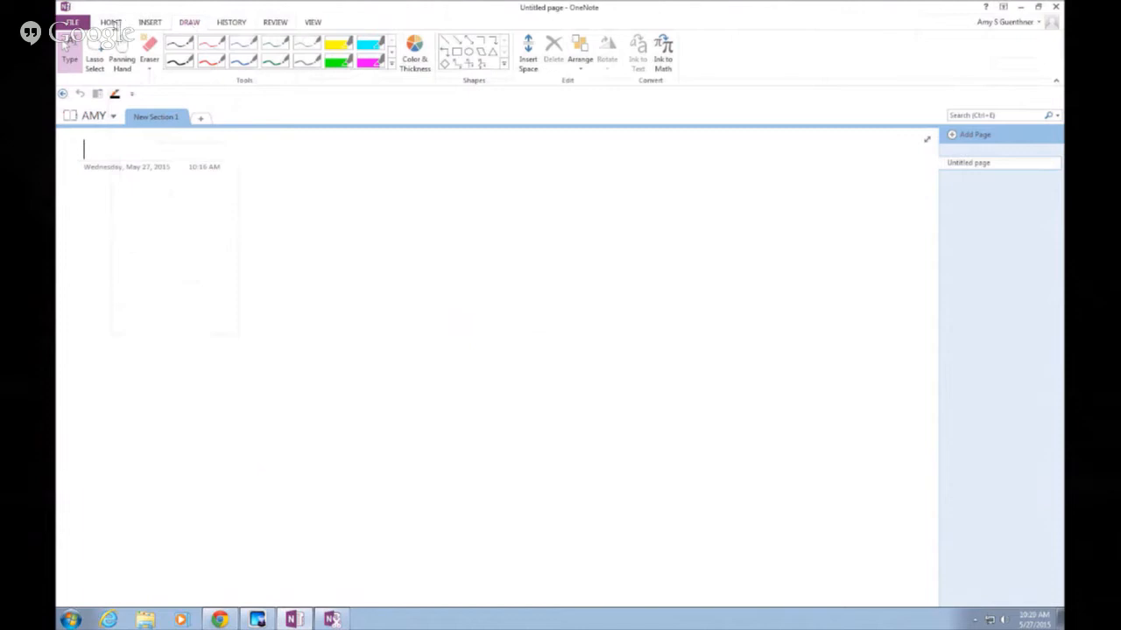
click(111, 22)
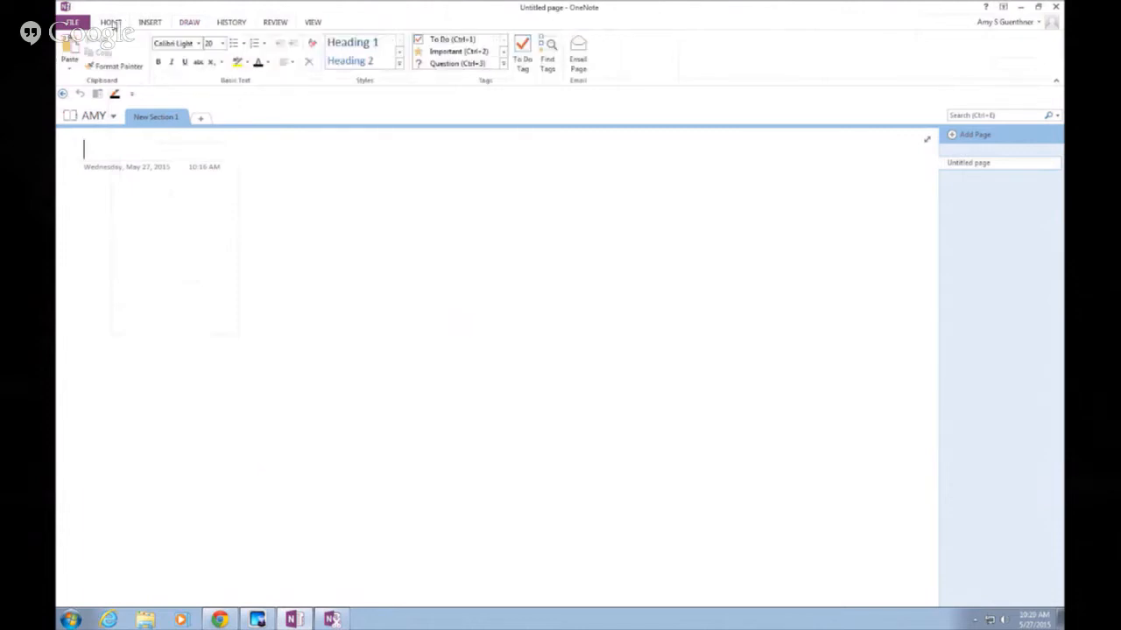
click(131, 94)
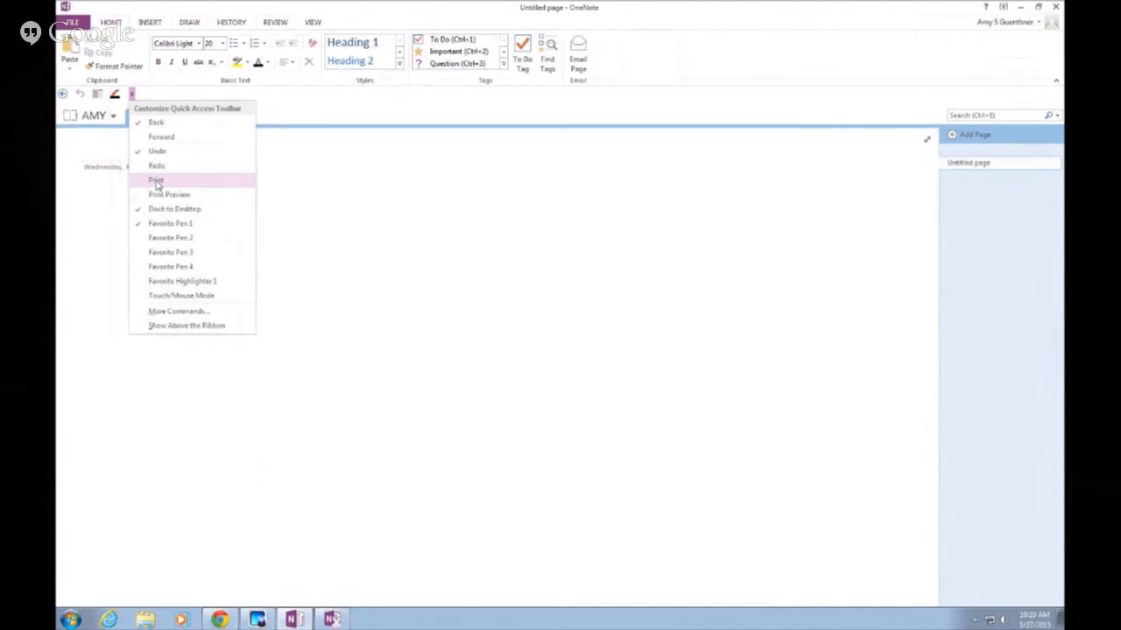
key(Escape)
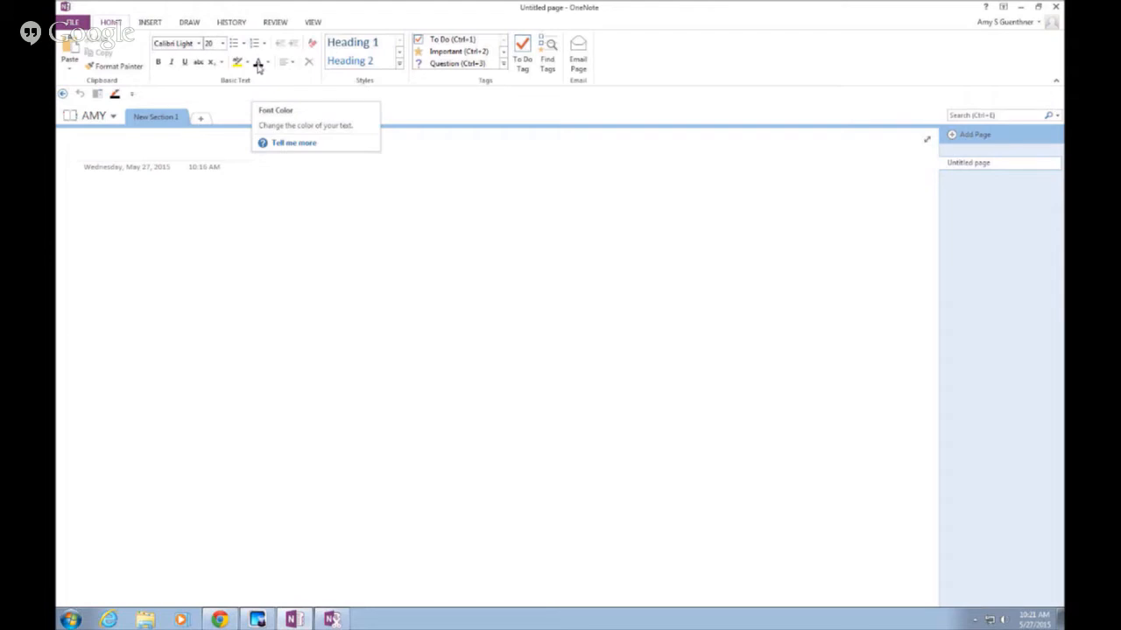
Add the Font Color button to the quick access toolbar from its right-click menu
right_click(258, 69)
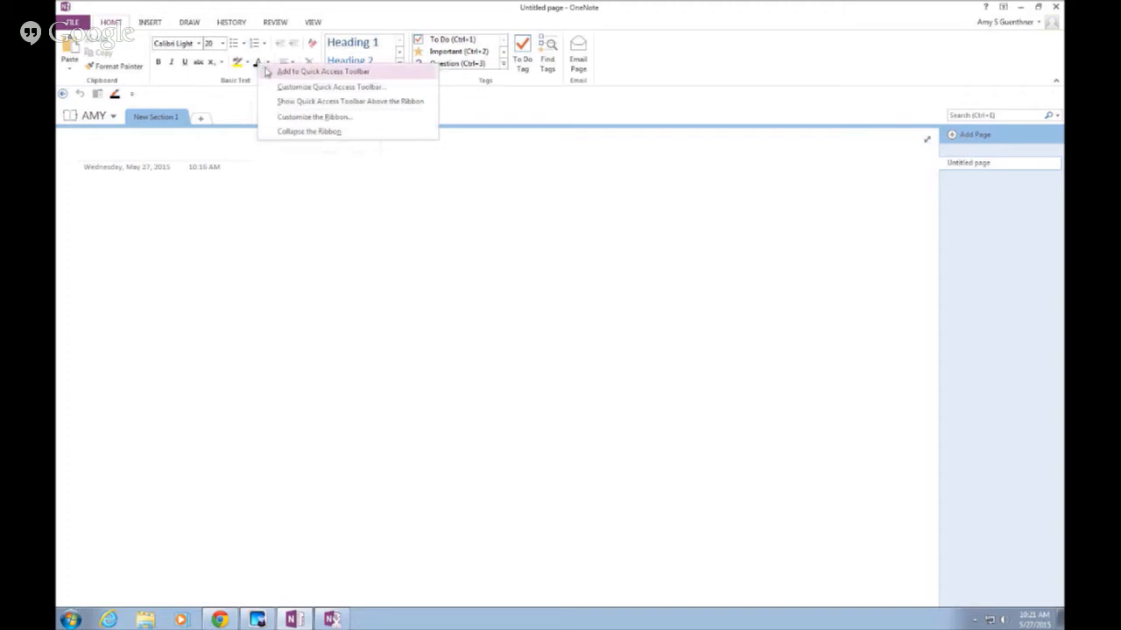
click(273, 72)
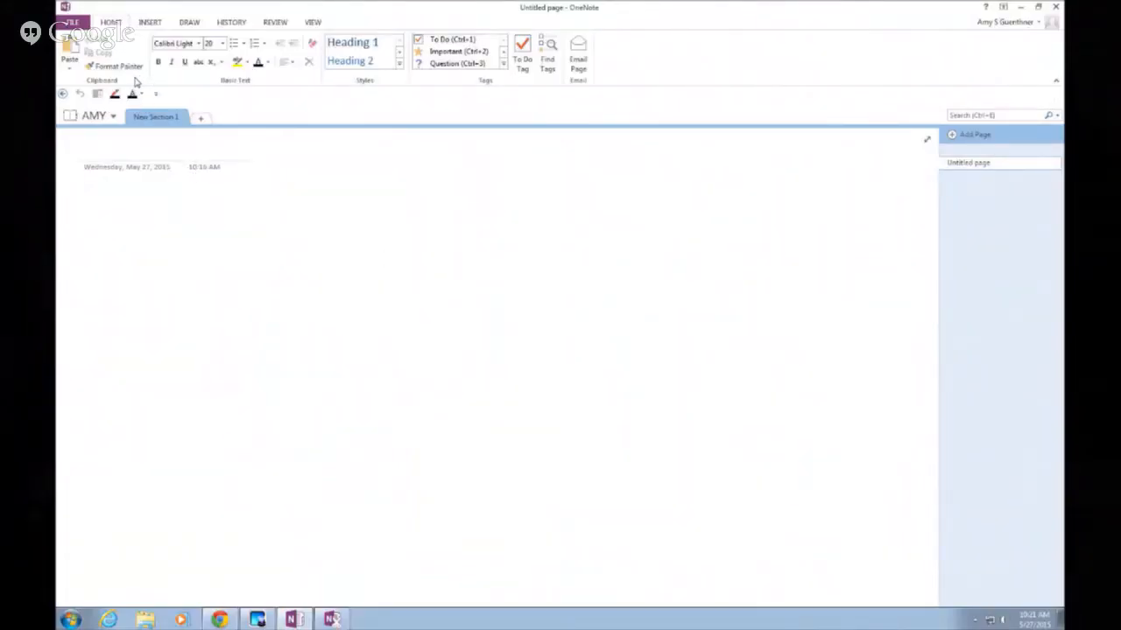
Display the View tab with its page colour, rule lines and zoom options
click(314, 23)
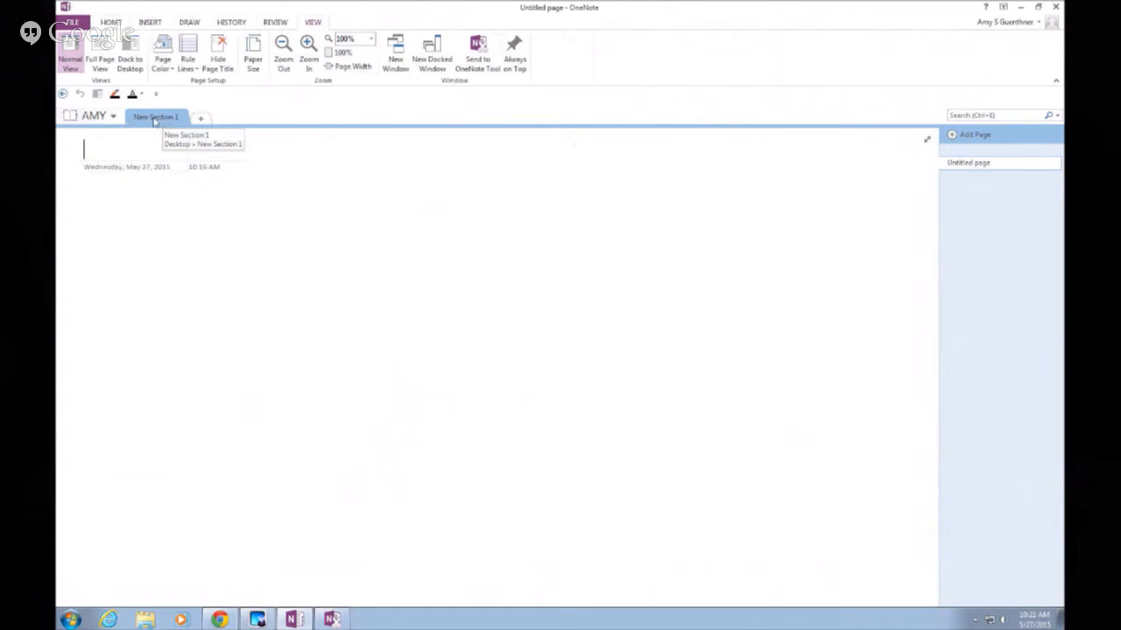
Rename New Section 1 to 'Business and Industry'
double_click(154, 118)
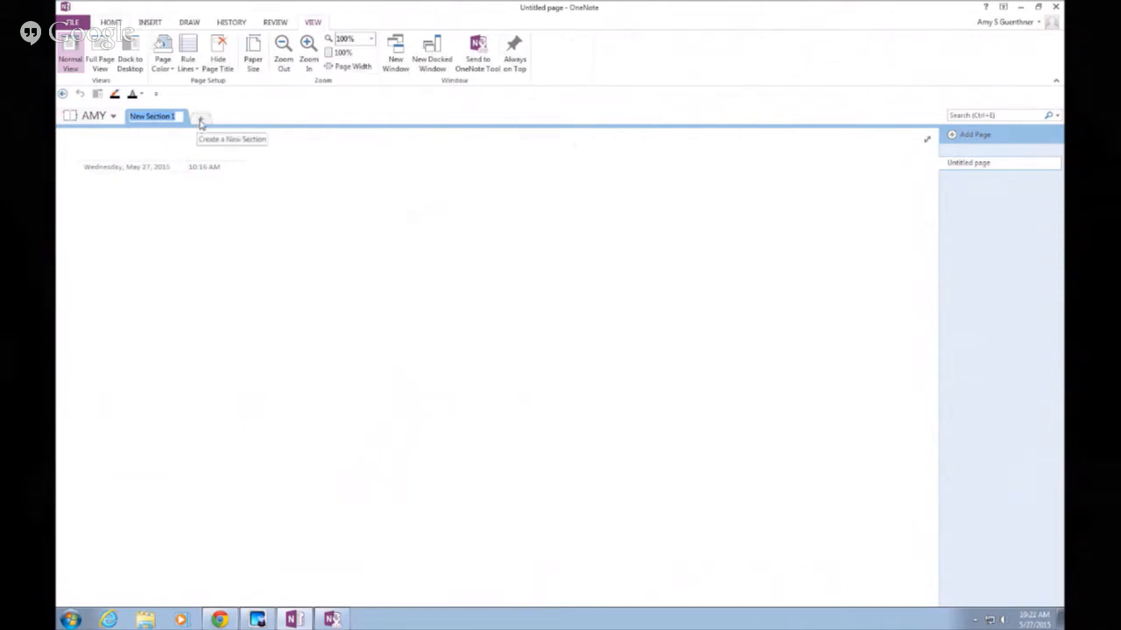
text(Business)
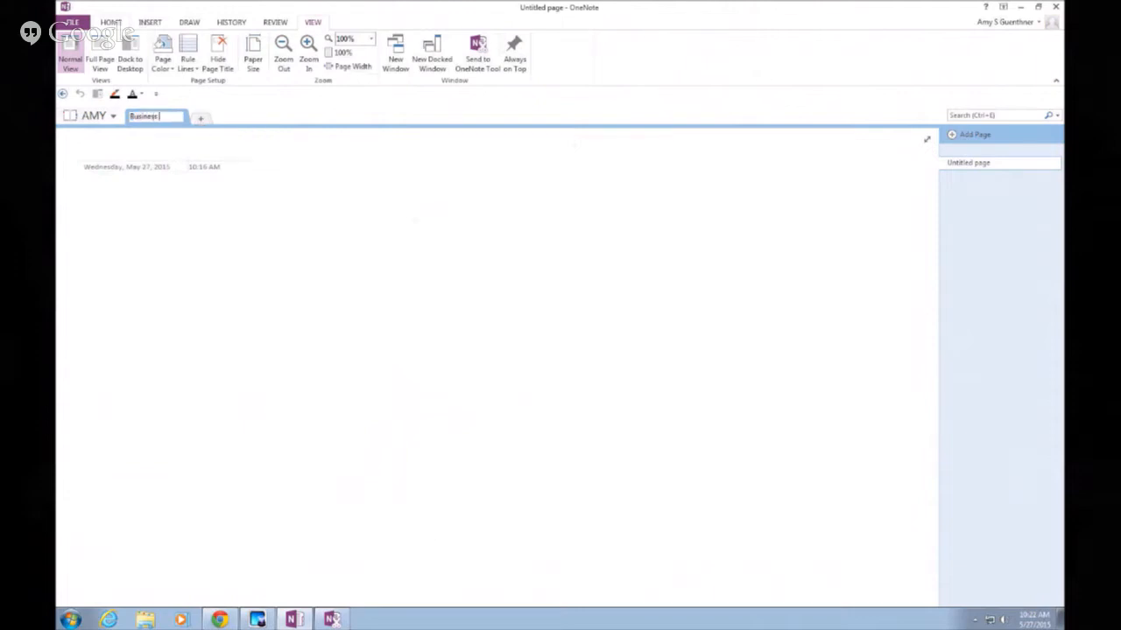
text( and Industry)
key(Return)
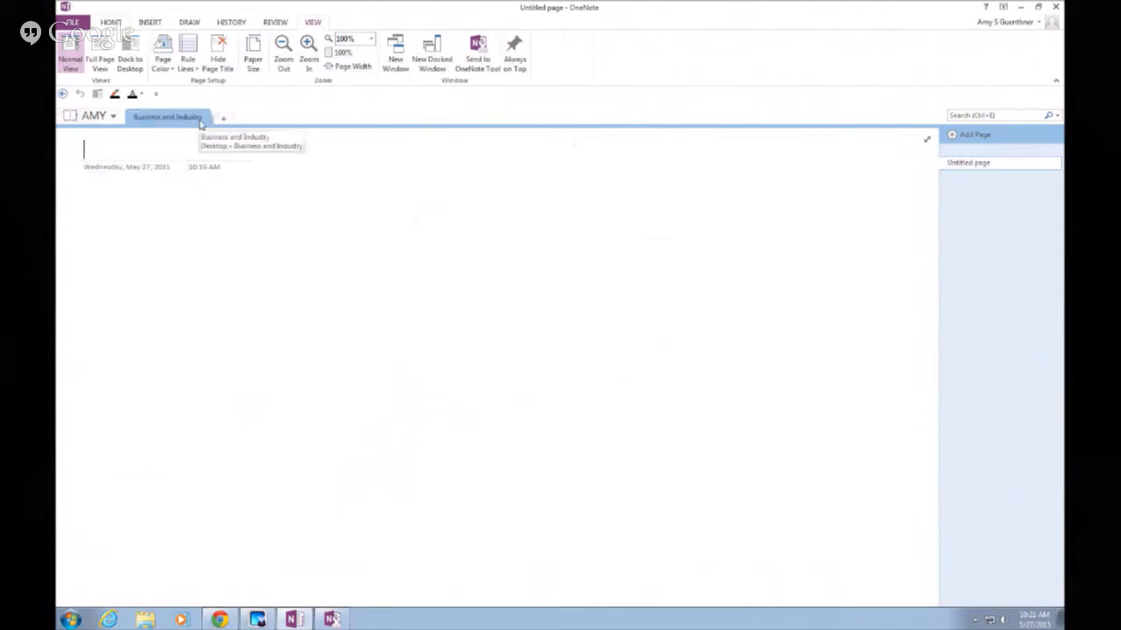
Add sections Continuing Education, Business Technology, Workday and Shared Governance, then return to Business and Industry
click(223, 120)
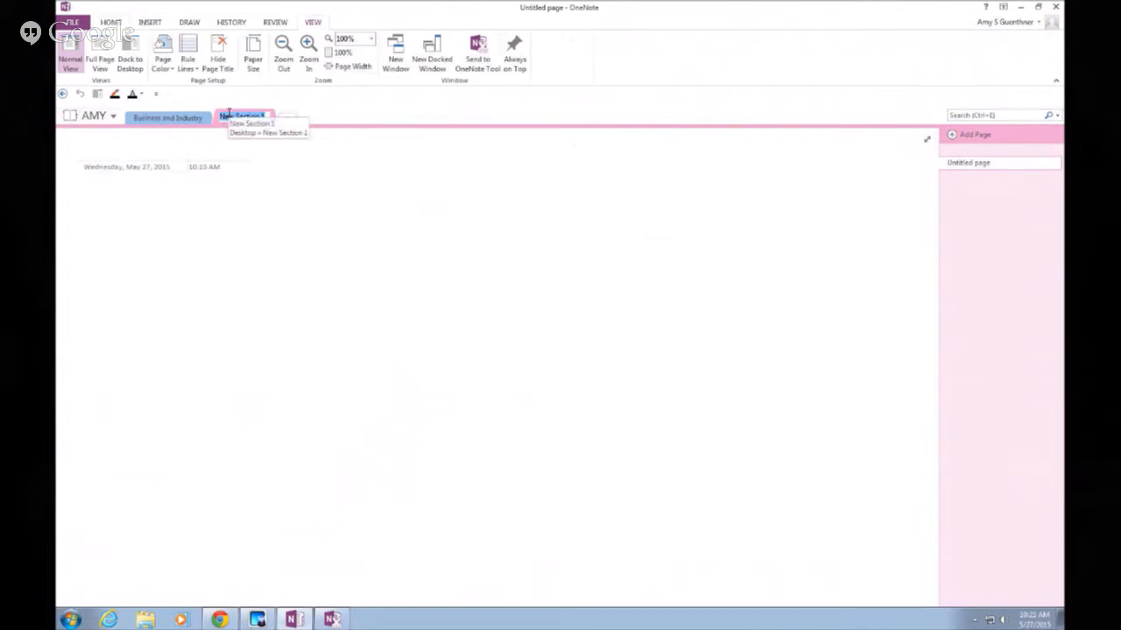
text(Continuing)
text( Education)
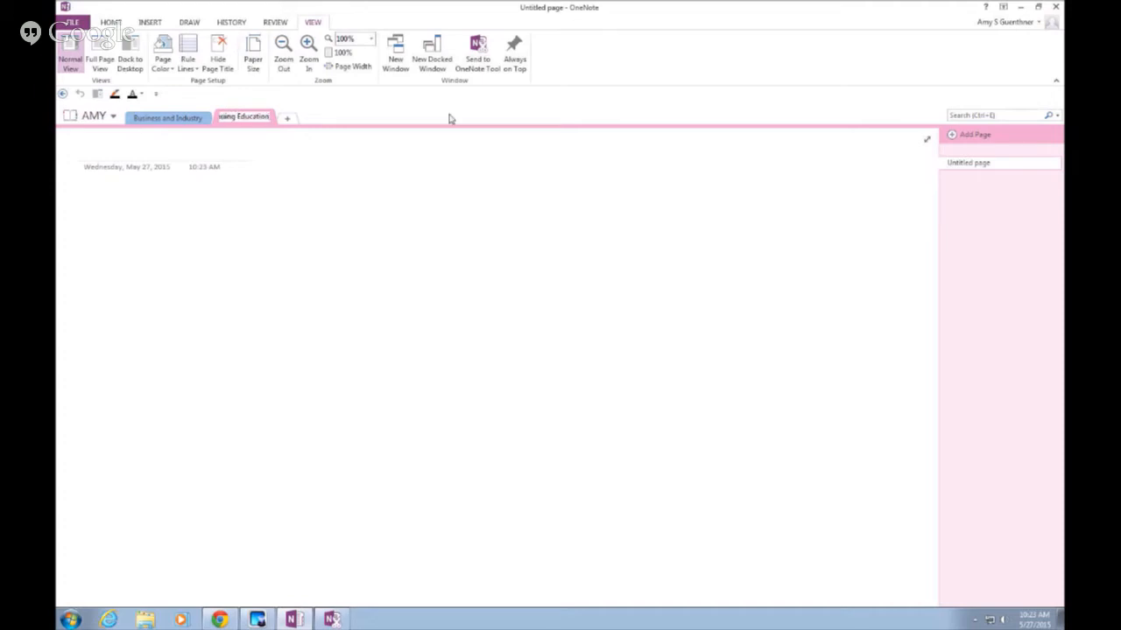
click(297, 121)
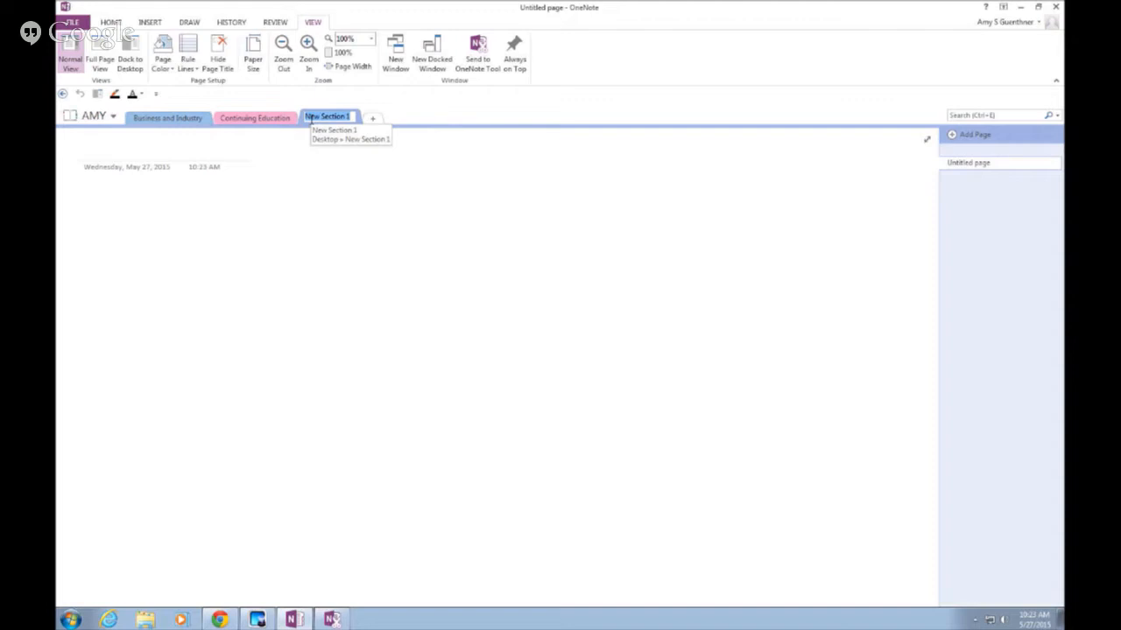
text(Business)
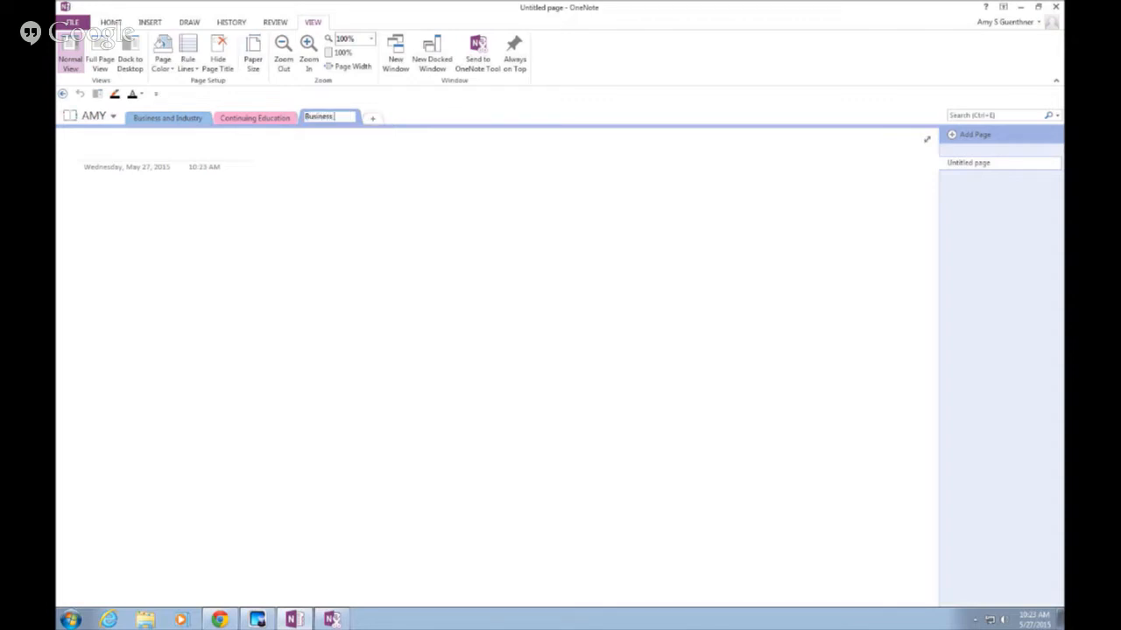
text( Technology)
click(372, 117)
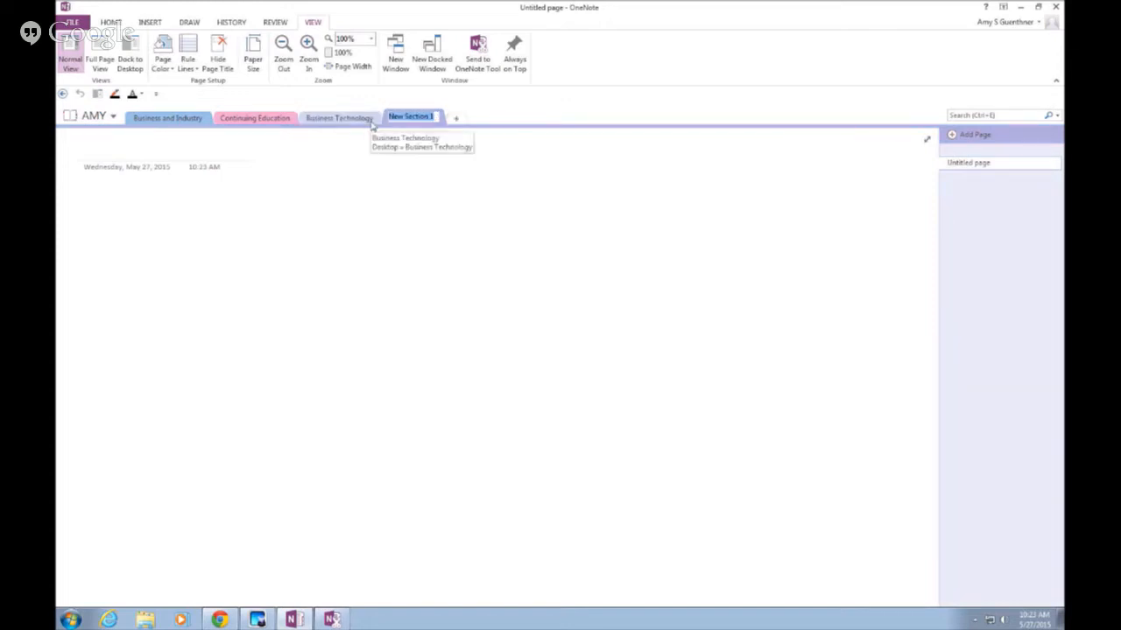
text(Work)
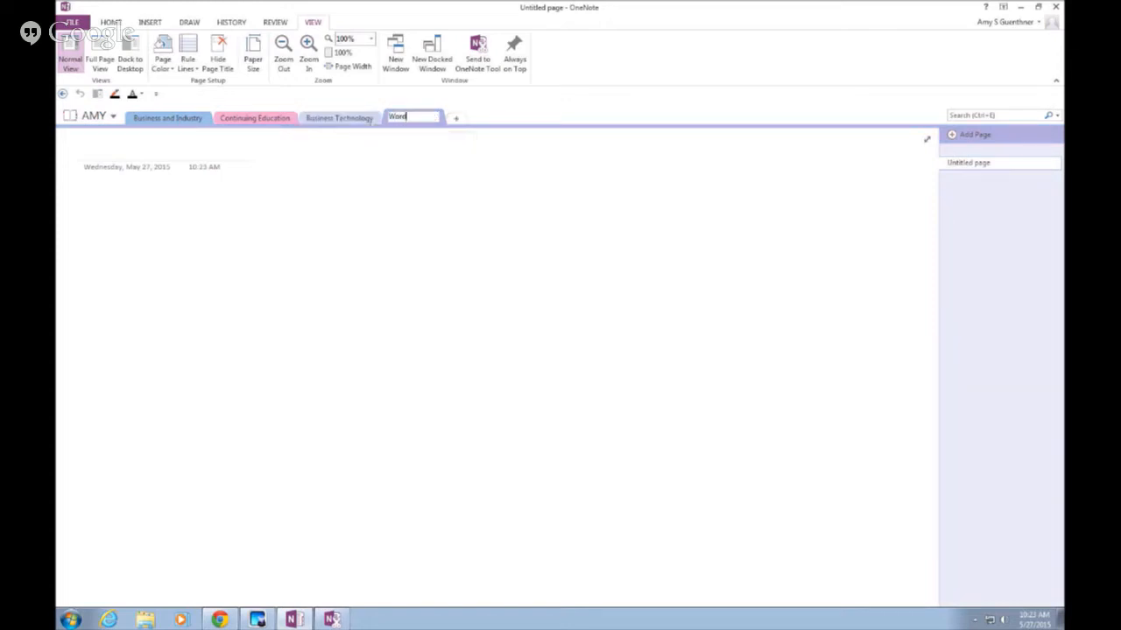
text(day)
click(455, 118)
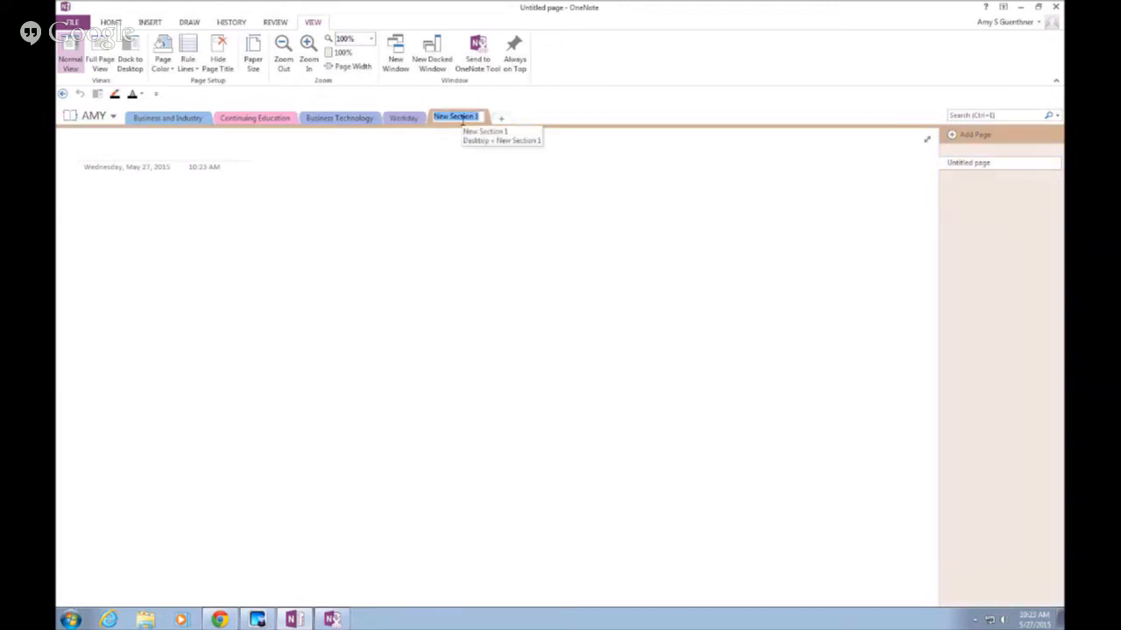
text(S)
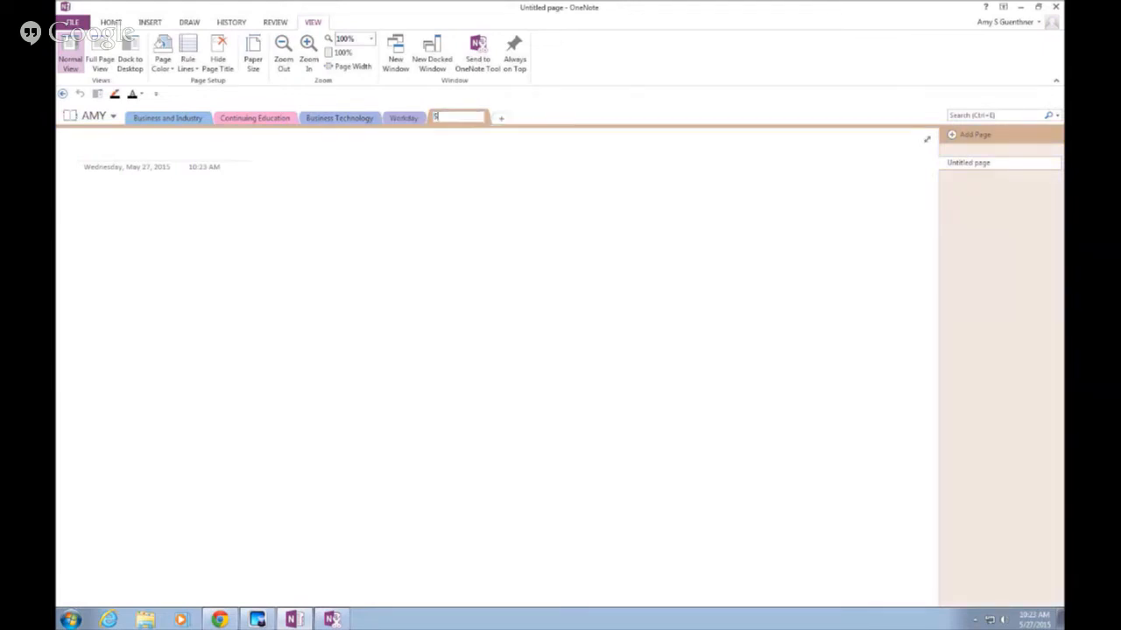
text(hared Governance)
key(Return)
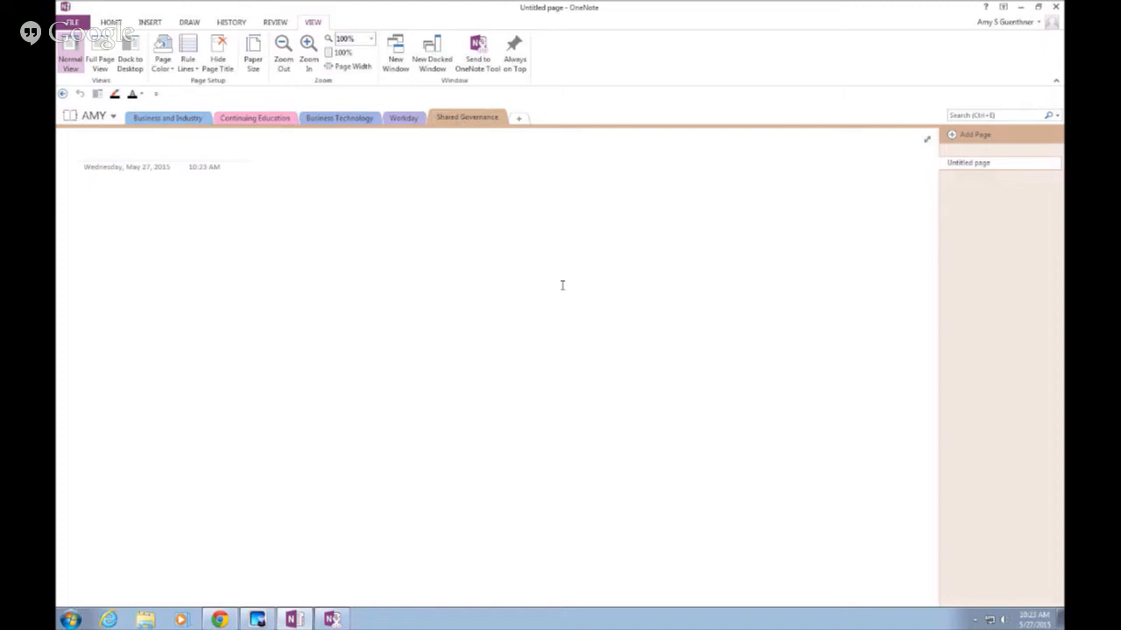
click(159, 126)
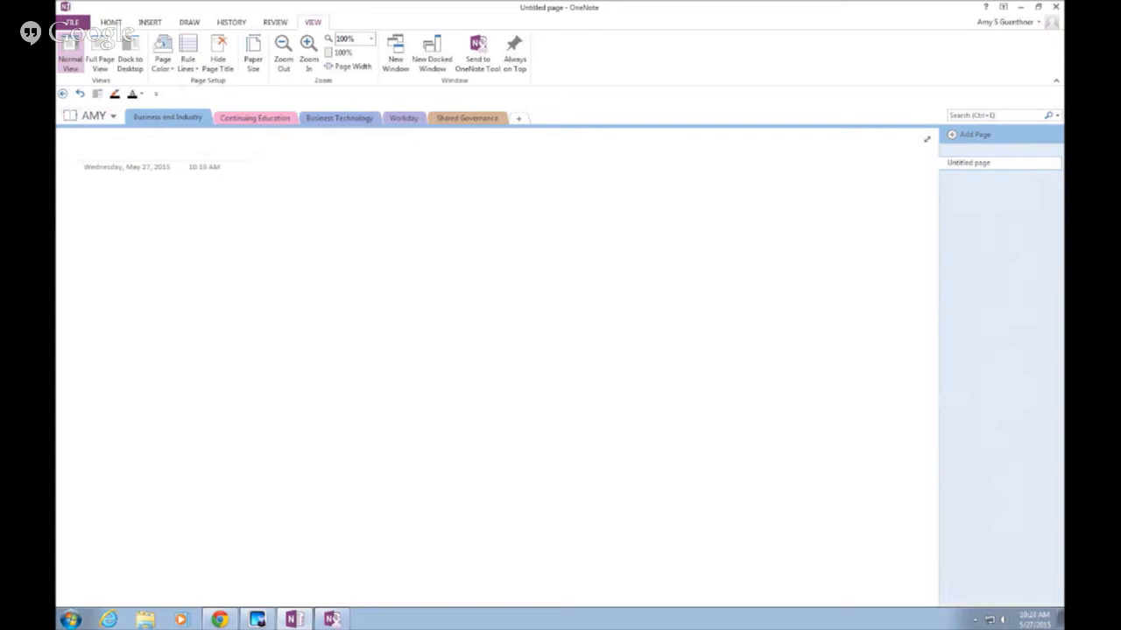
Type DWD as the title of the empty Business and Industry page
text(DWD)
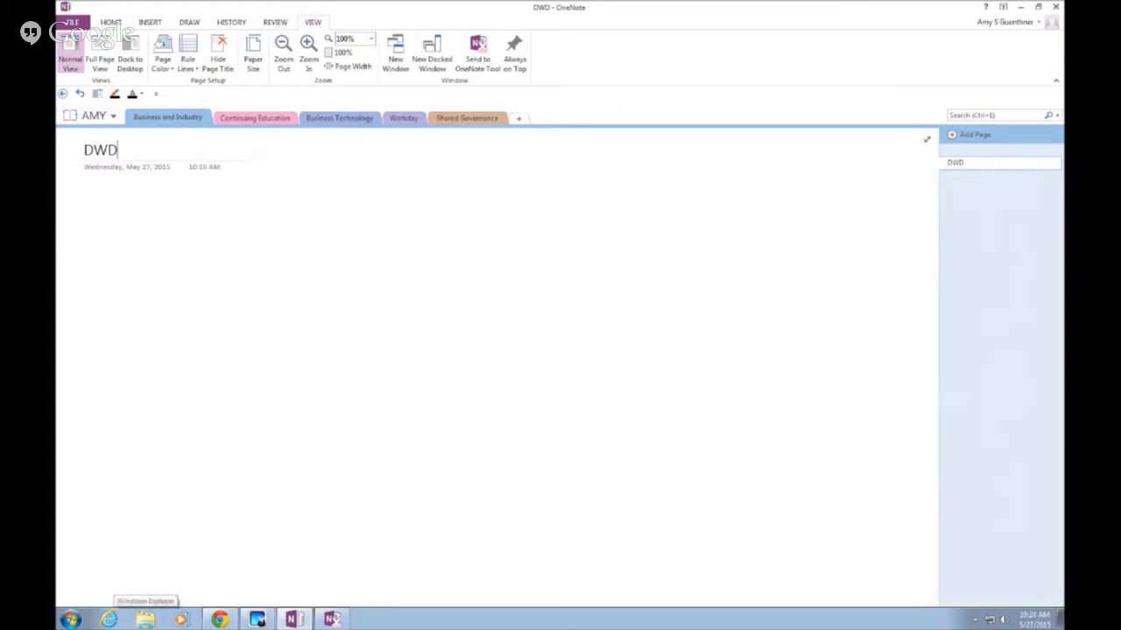
Open the AMY folder on the Desktop in Windows Explorer to list its section files
click(146, 620)
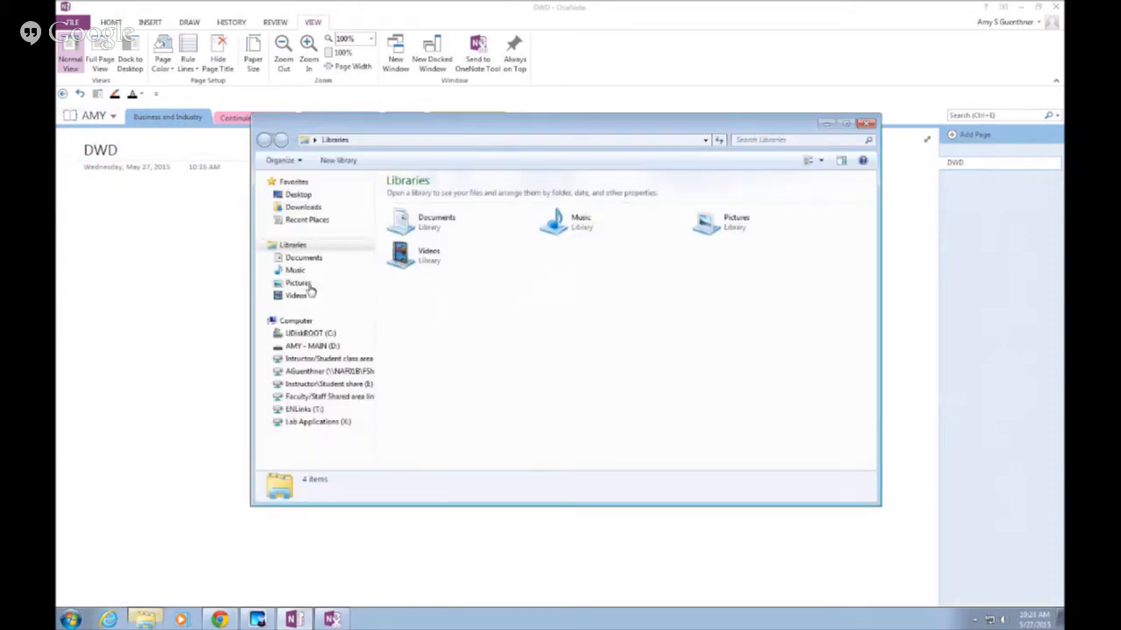
click(296, 195)
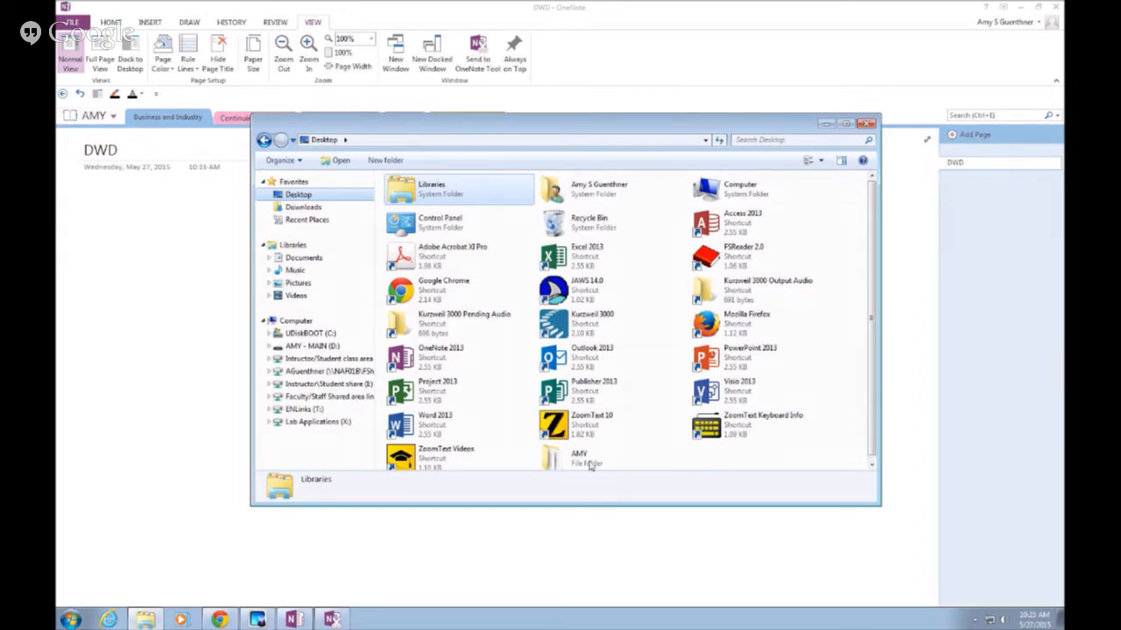
scroll(558, 457, down, 1)
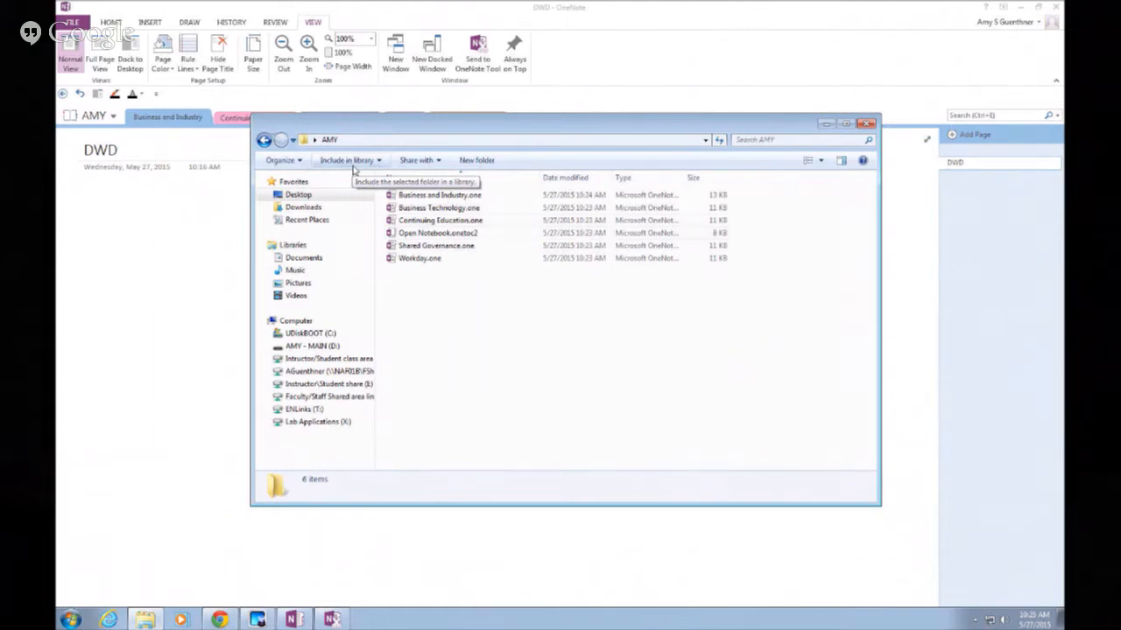
Enable 'Use check boxes to select items' in Explorer's Folder Options View settings and apply it
key(alt)
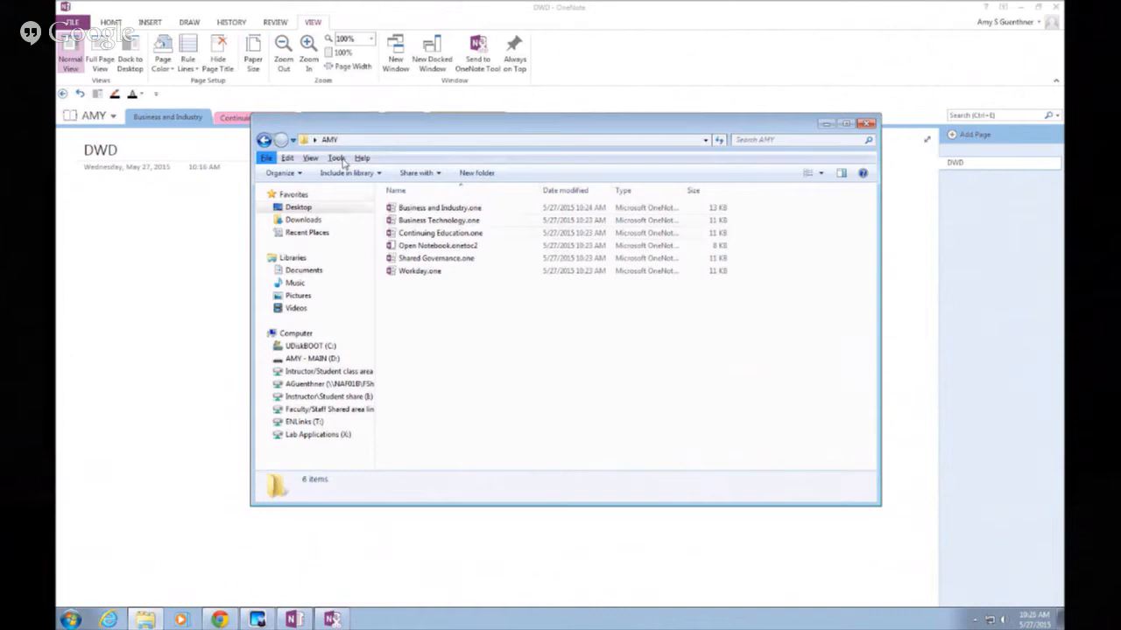
click(355, 223)
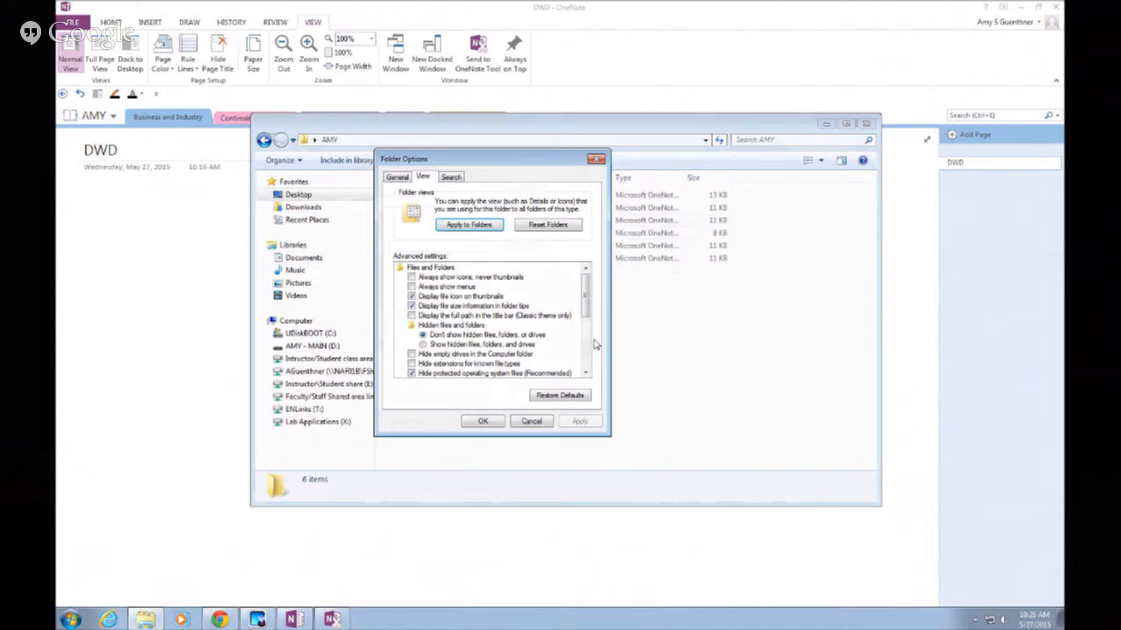
scroll(594, 344, down, 6)
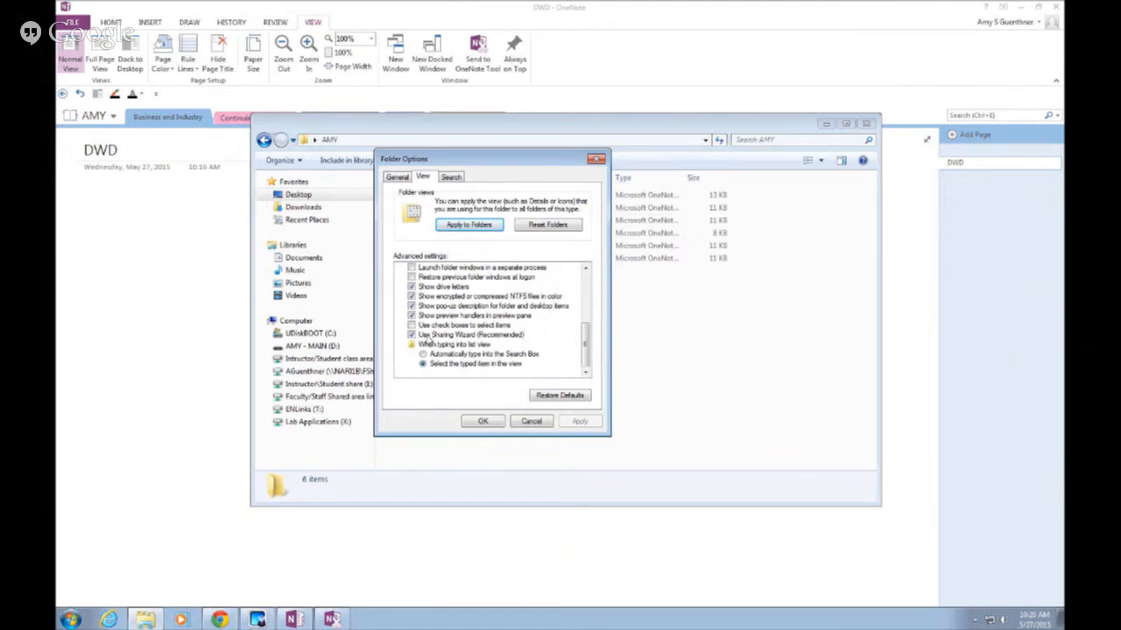
click(412, 326)
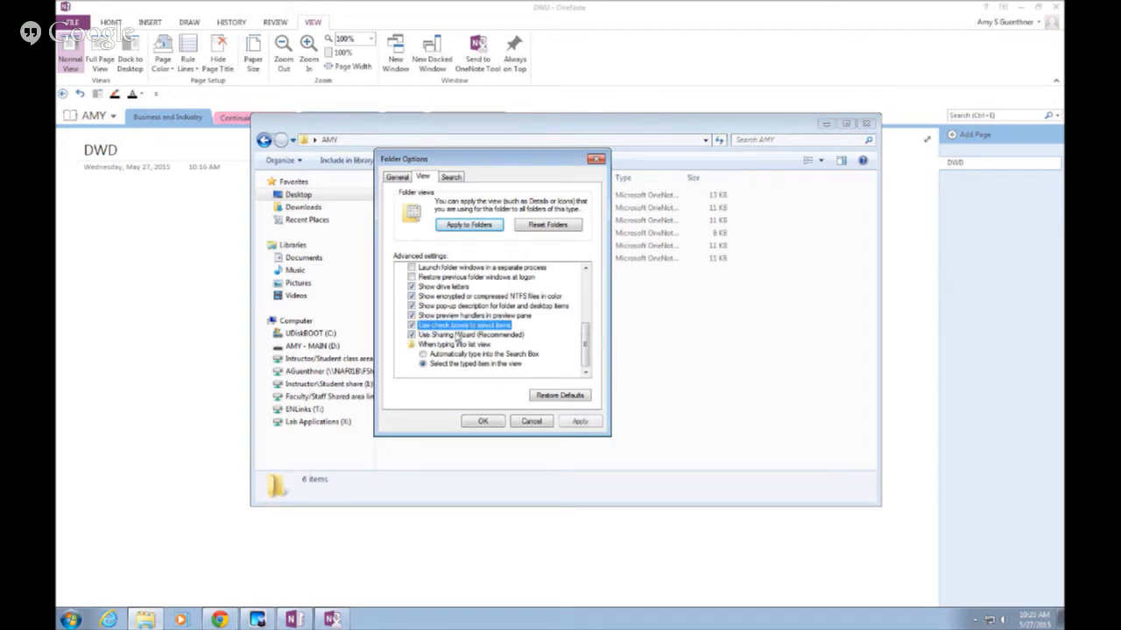
click(580, 421)
click(492, 423)
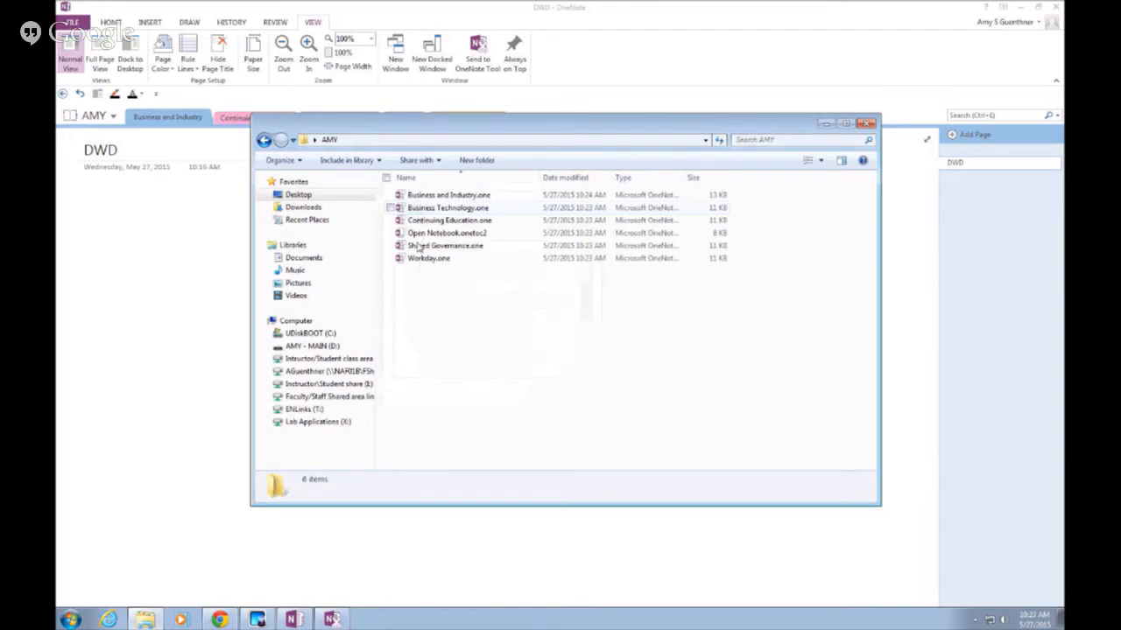
click(431, 199)
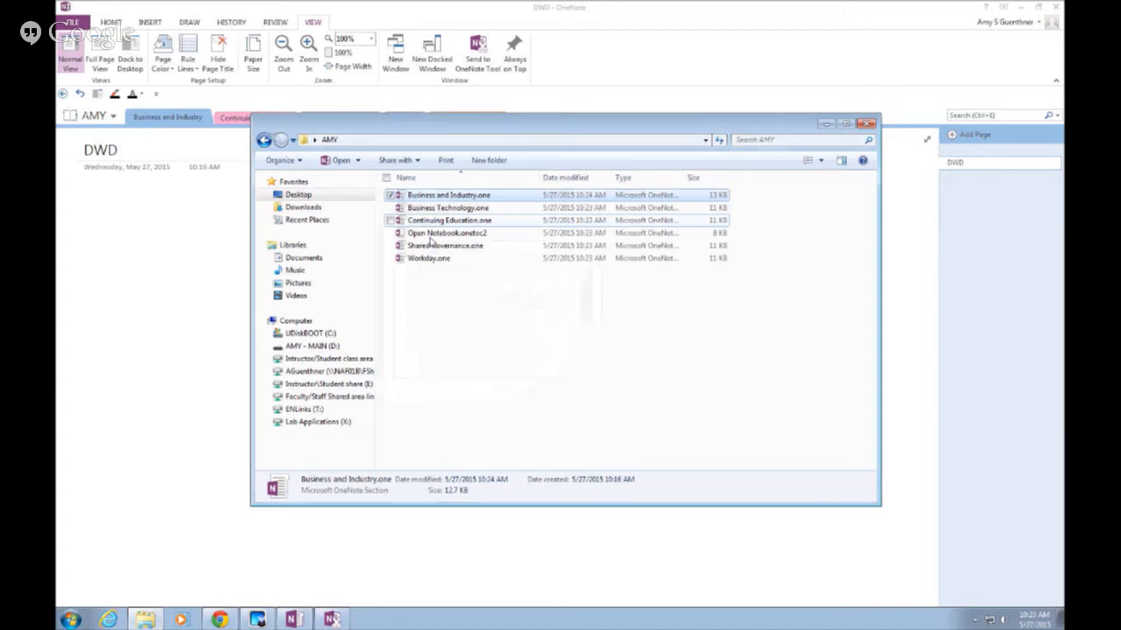
click(543, 345)
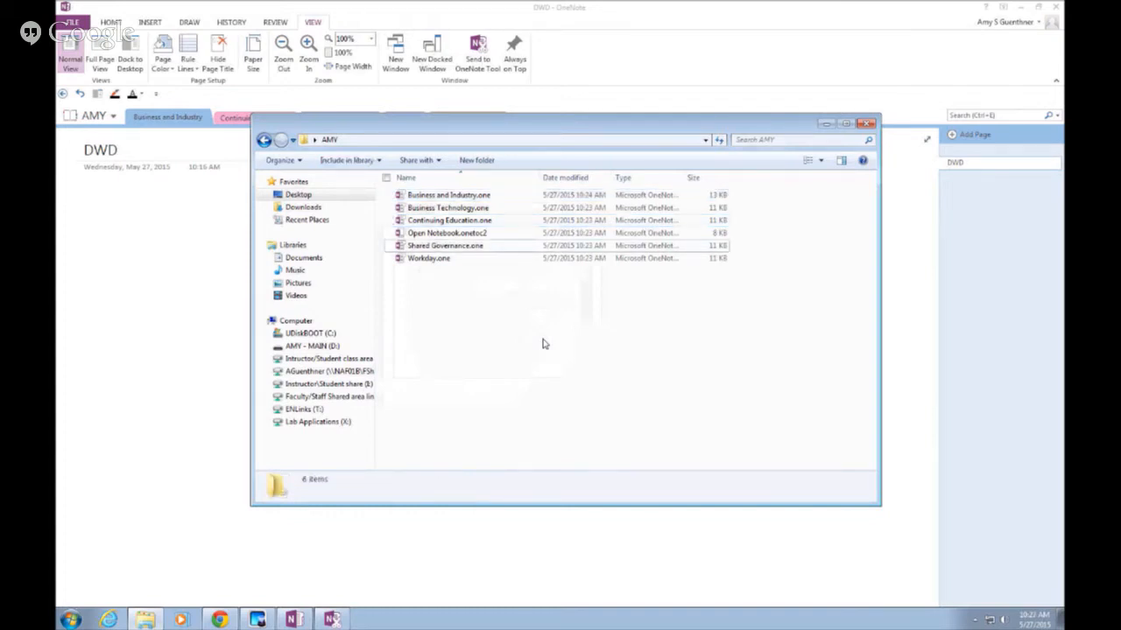
Check several .one section files in the AMY folder, then go back to the Desktop
click(393, 258)
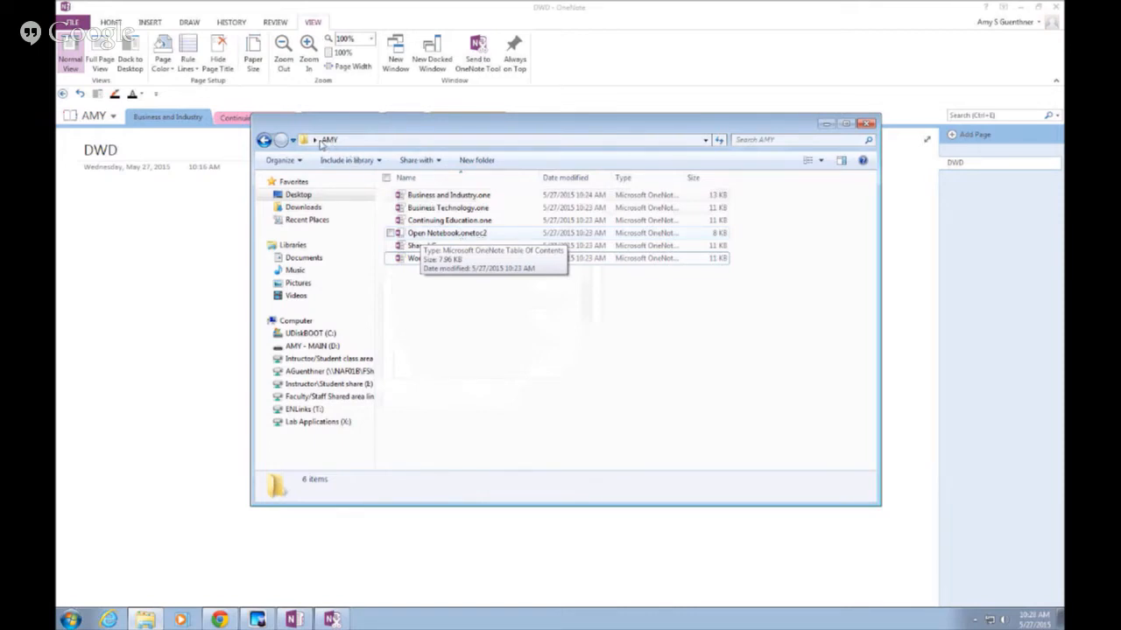
click(264, 146)
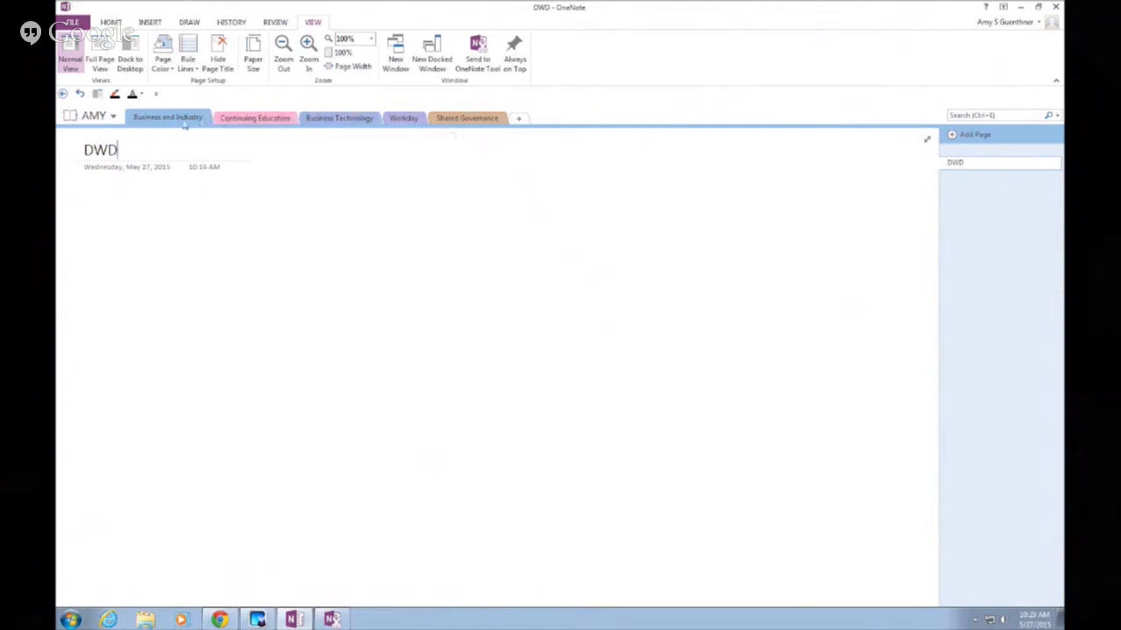
Bring up the context menu of the Business Technology section tab in AMY
right_click(321, 120)
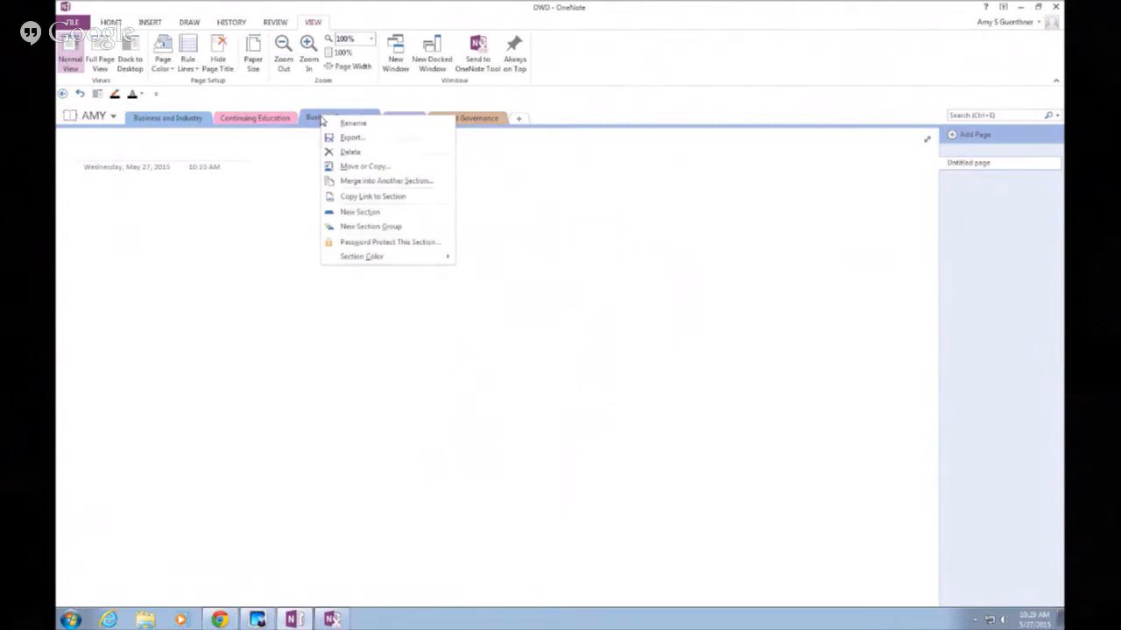
Create the TECHING section group from the section tab menu, then select Business Technology
click(366, 226)
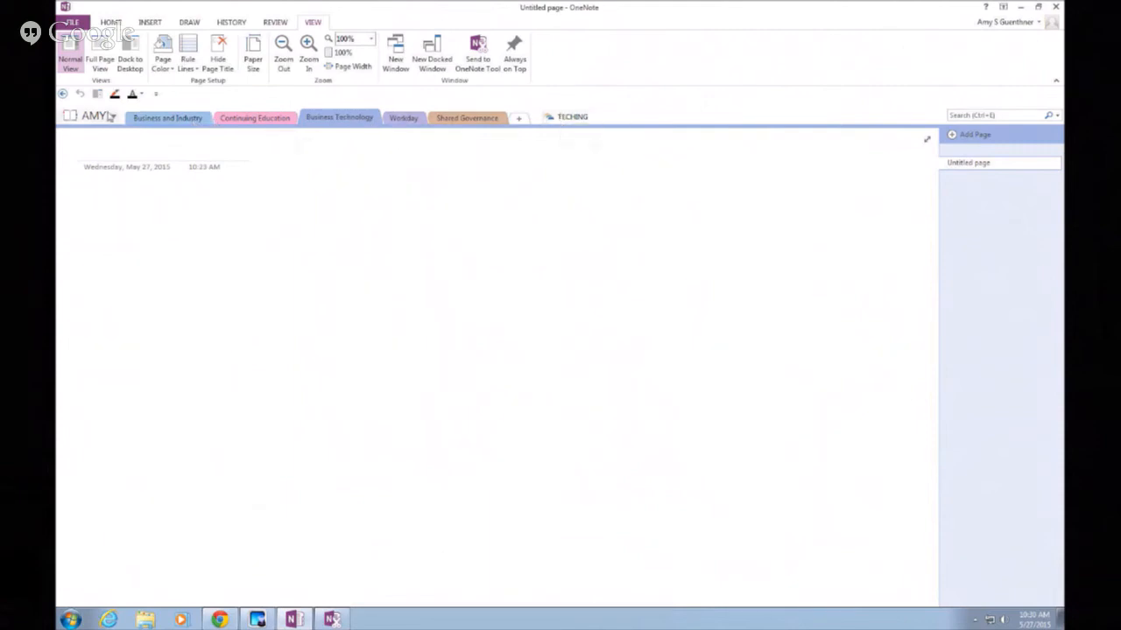
click(310, 117)
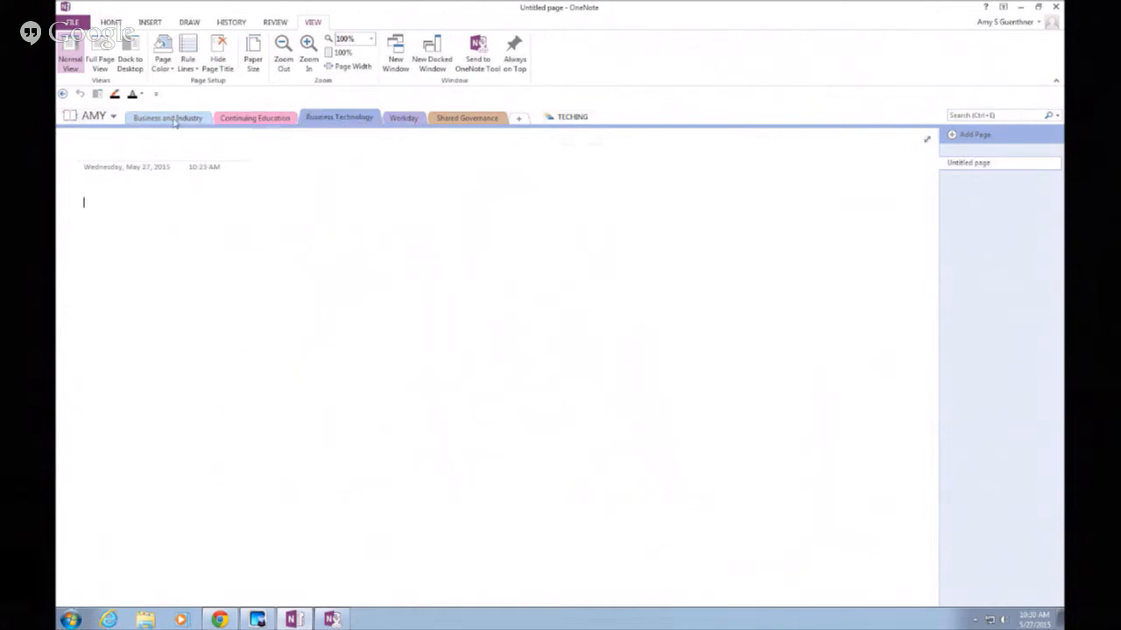
Drag Business and Industry, Continuing Education and Business Technology into TECHING, then return to the top level
click(570, 120)
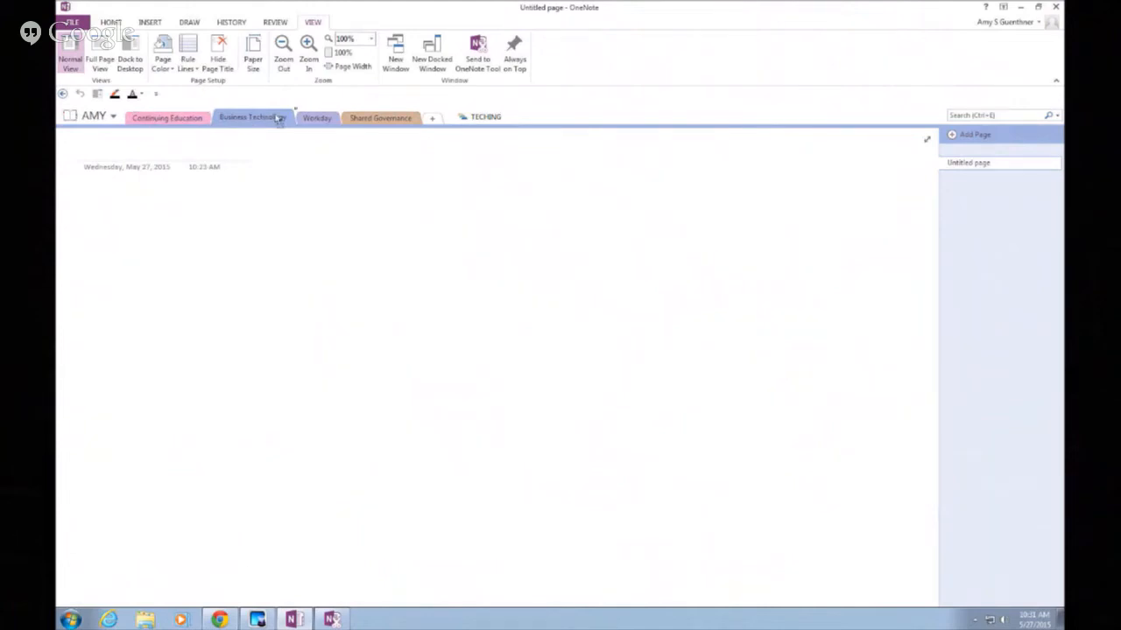
drag(598, 121, 487, 117)
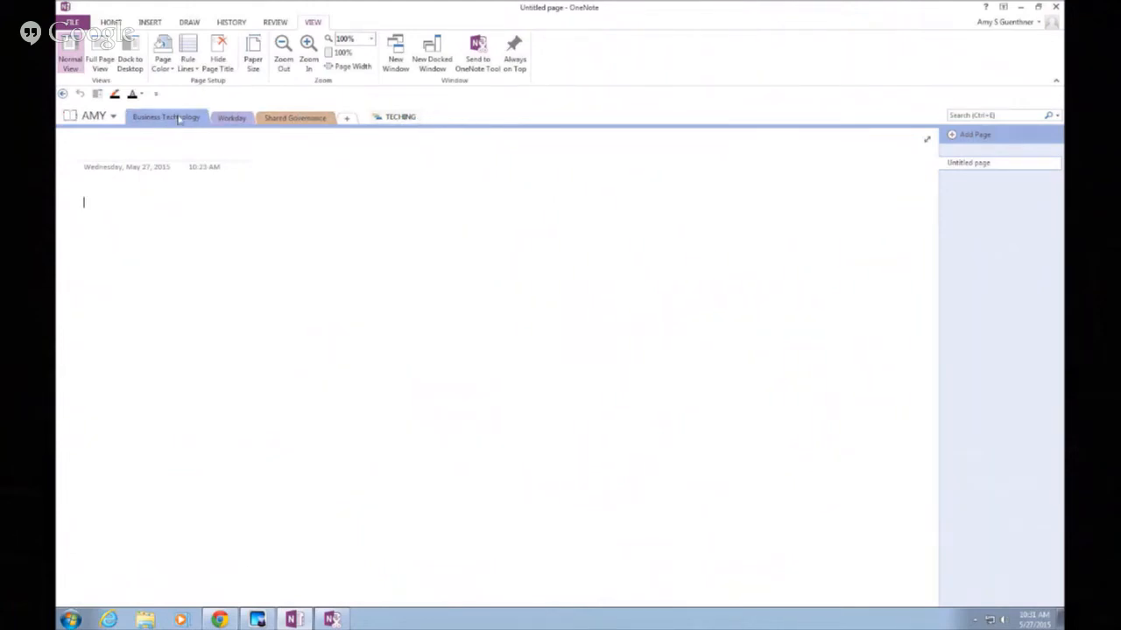
drag(329, 108, 394, 117)
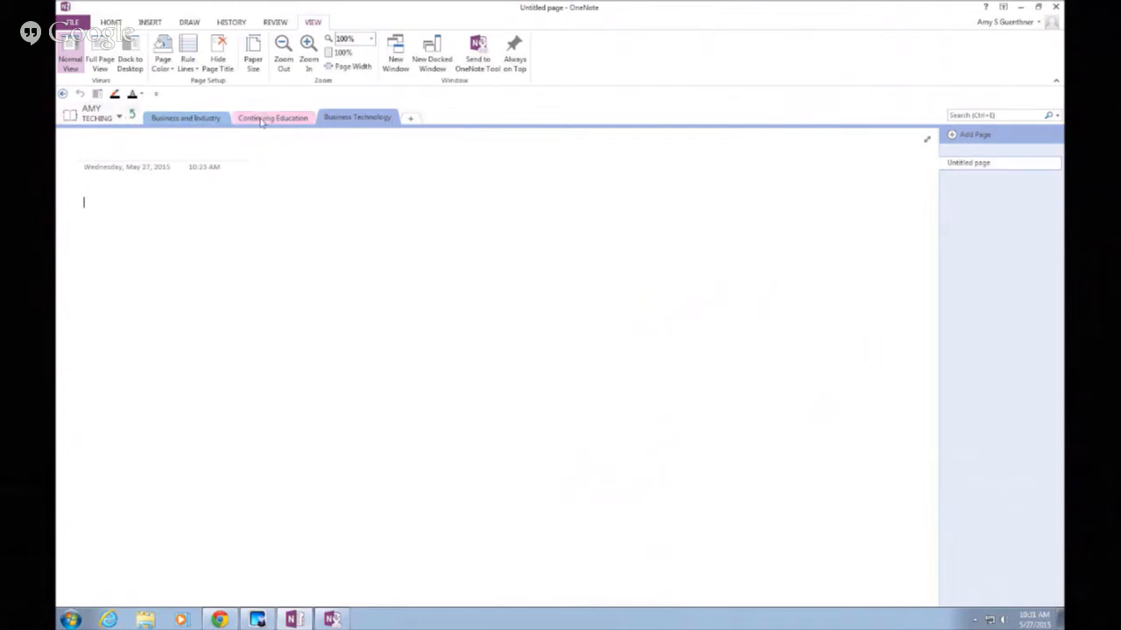
click(132, 115)
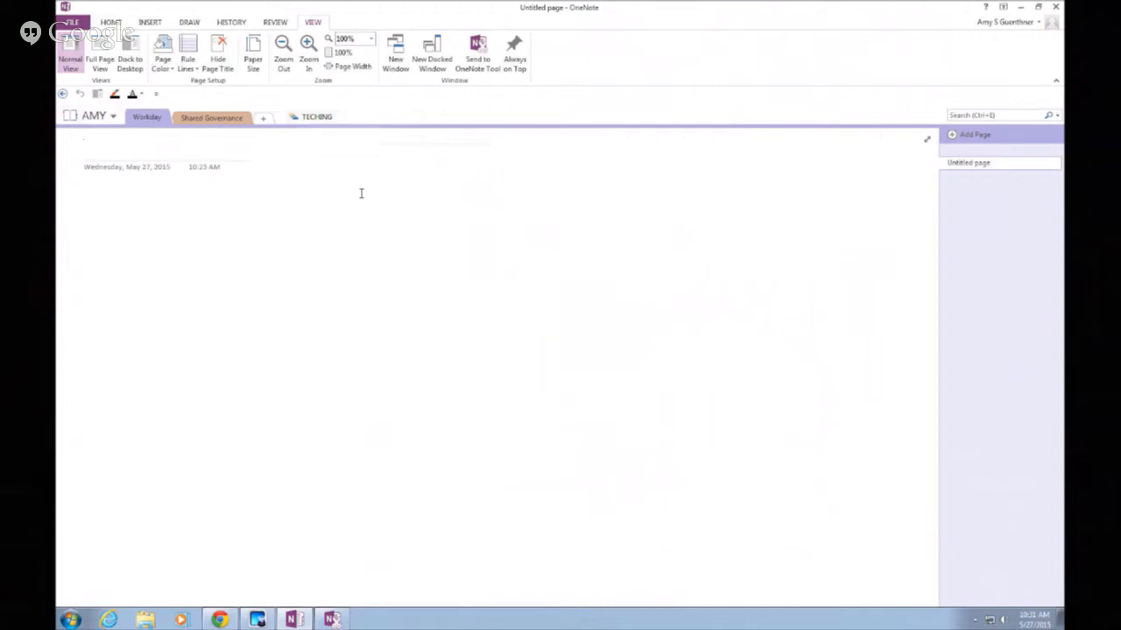
click(145, 619)
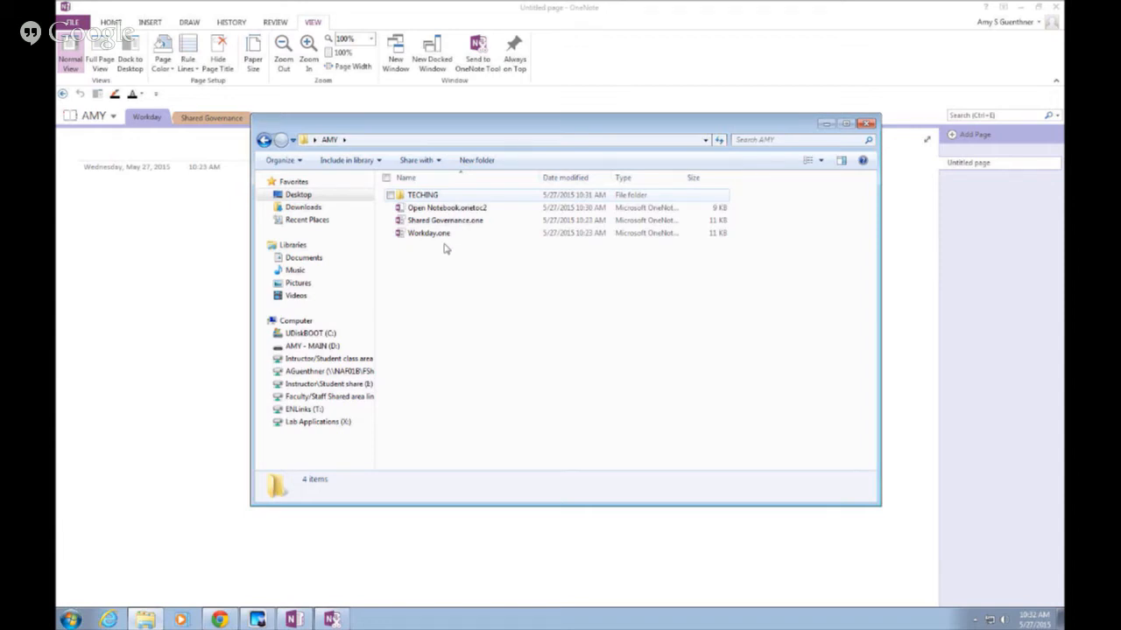
double_click(423, 195)
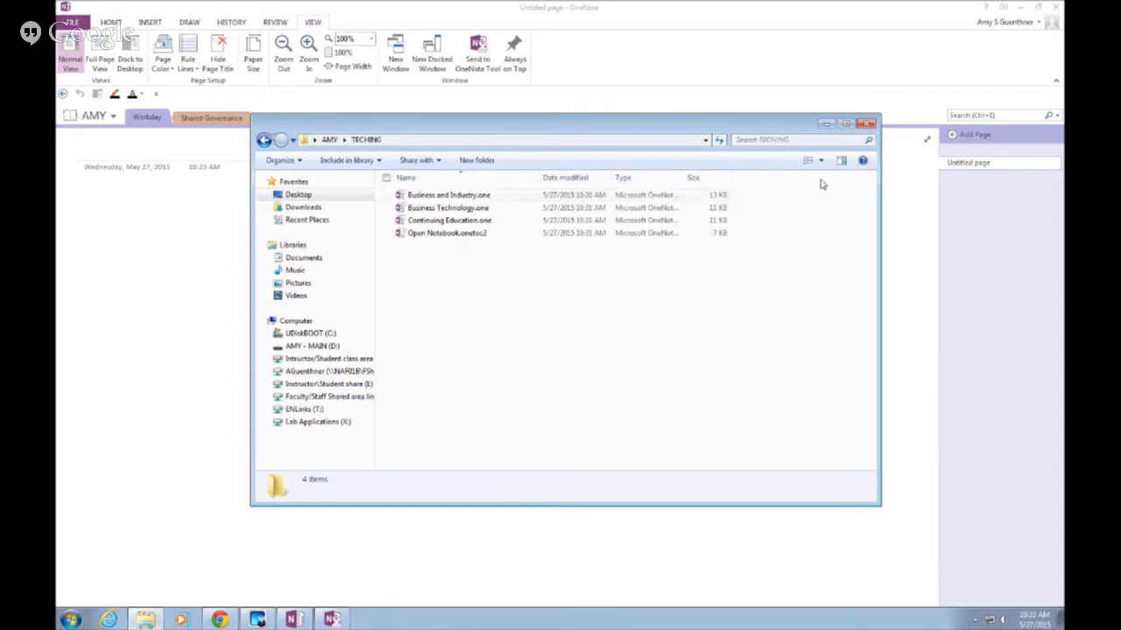
click(867, 124)
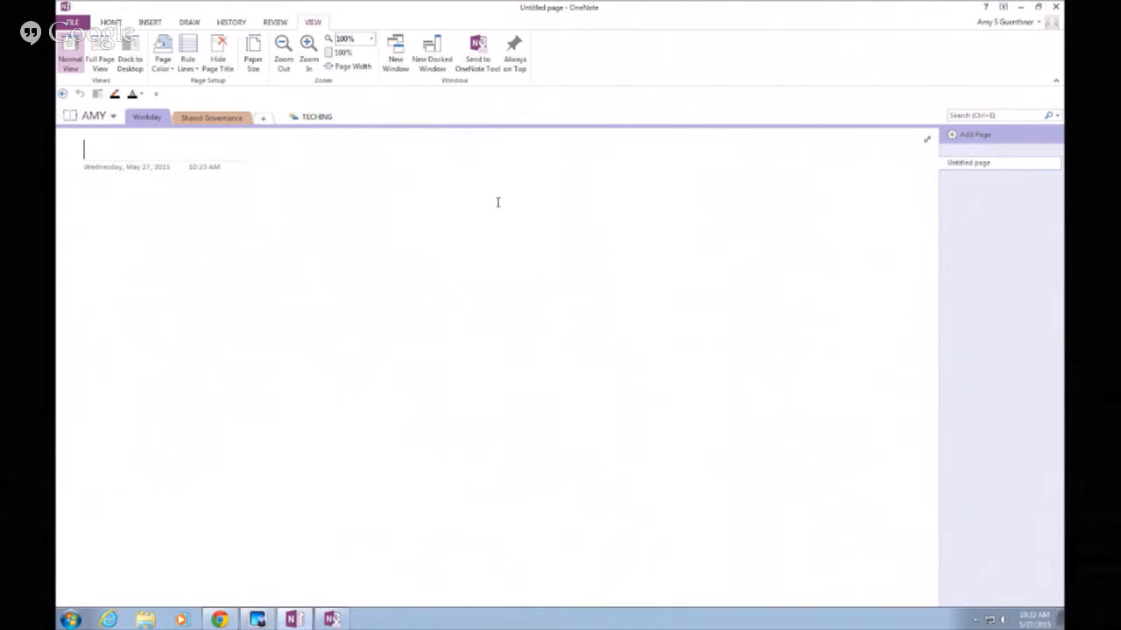
Rename the Workday section's Untitled page to 'General Info'
right_click(969, 169)
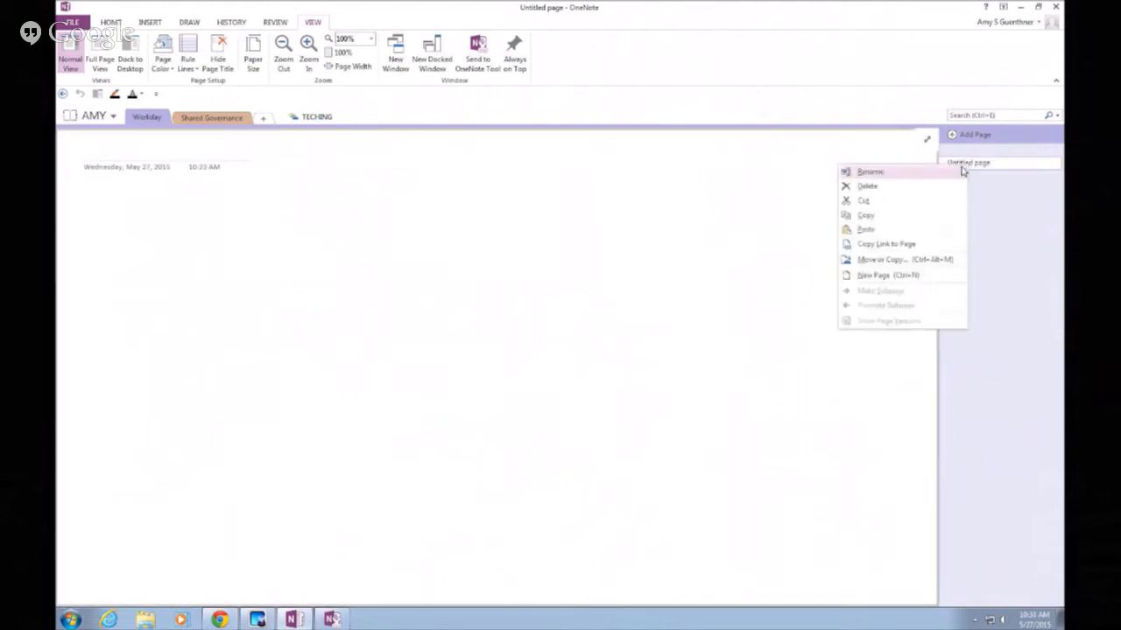
click(957, 172)
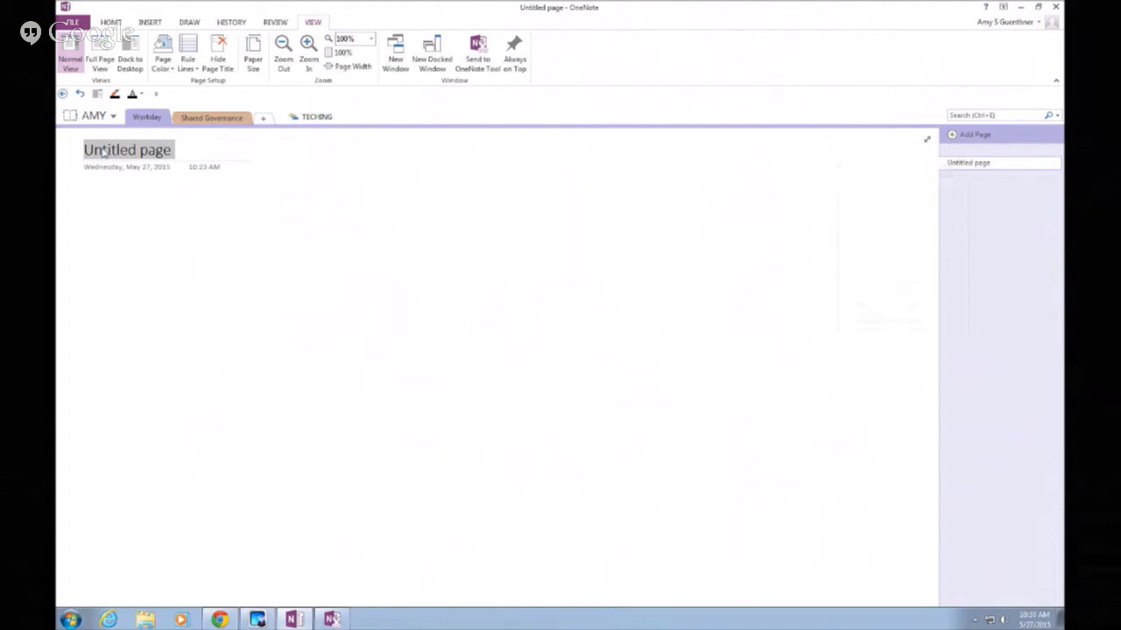
text(General I)
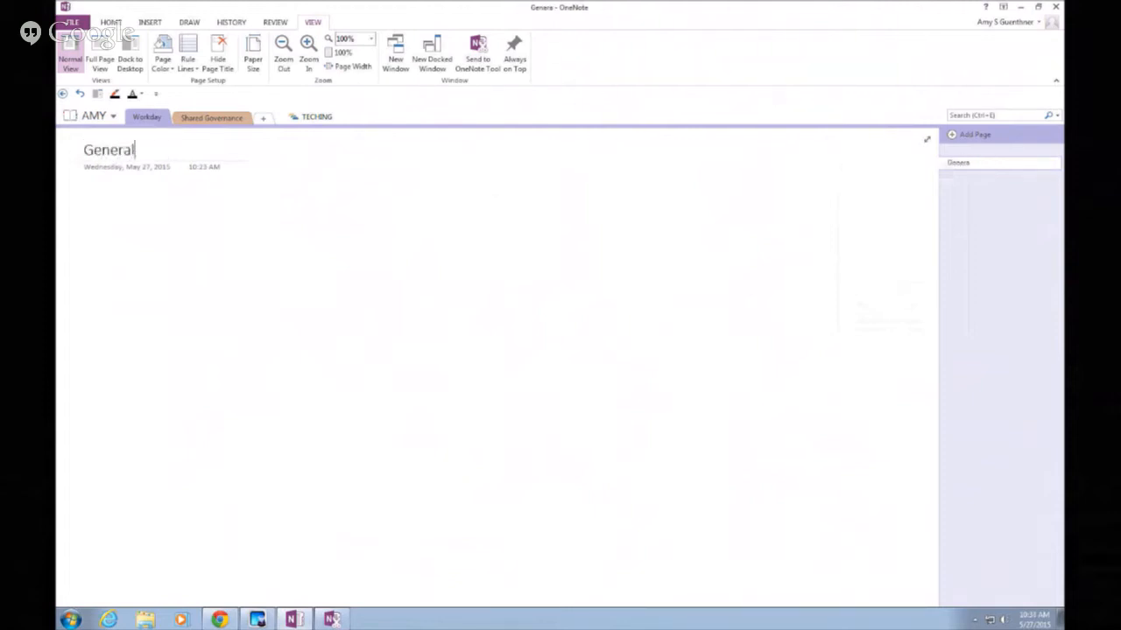
text(nfo)
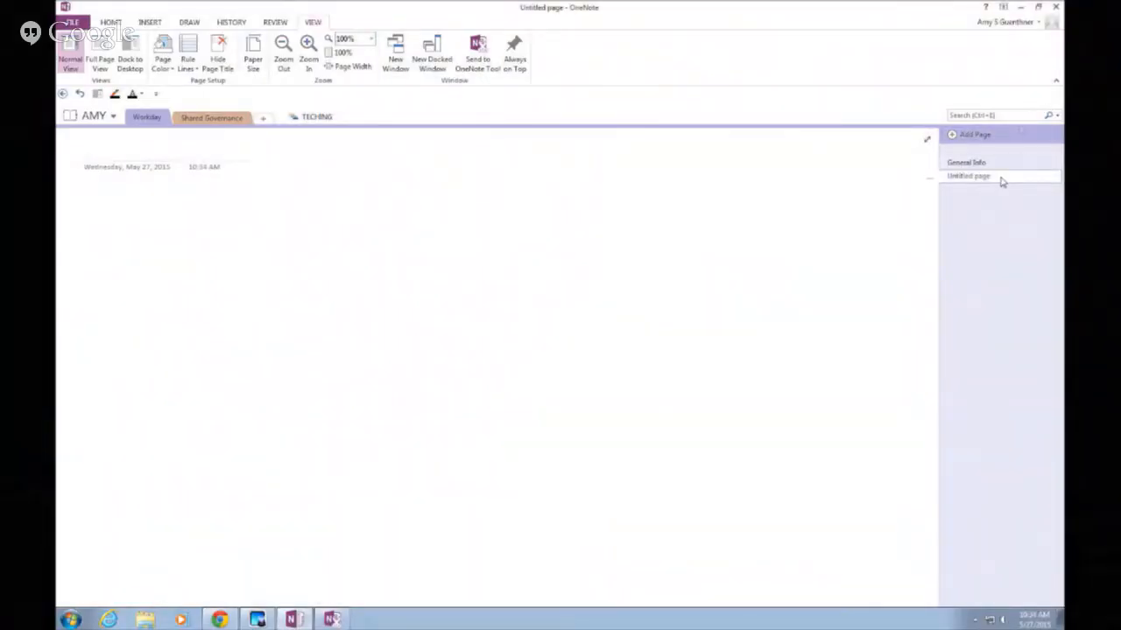
Title the new page below General Info 'Entry Codes'
click(293, 146)
text(Entry Co)
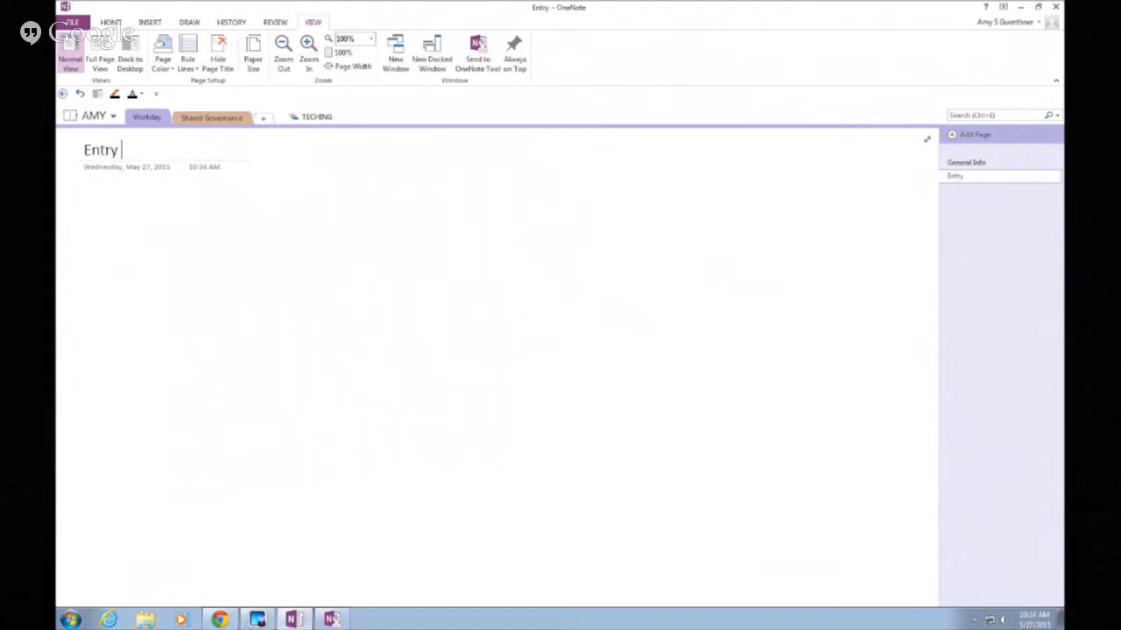
text(des)
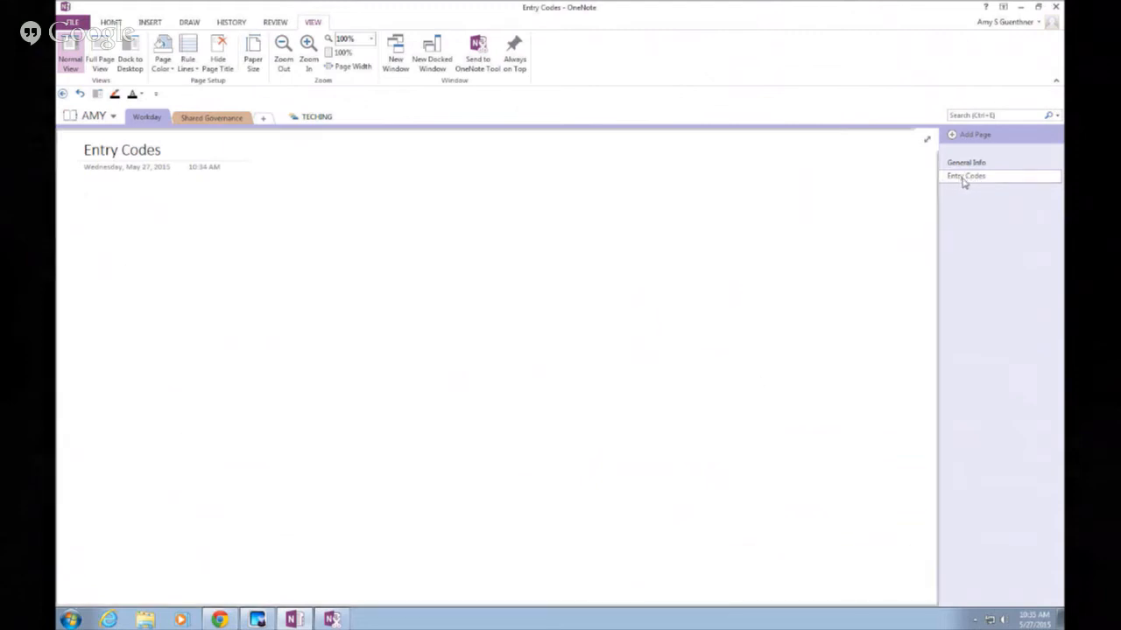
Delete the Entry Codes page, then delete TECHING's Continuing Education section to the Recycle Bin
right_click(963, 179)
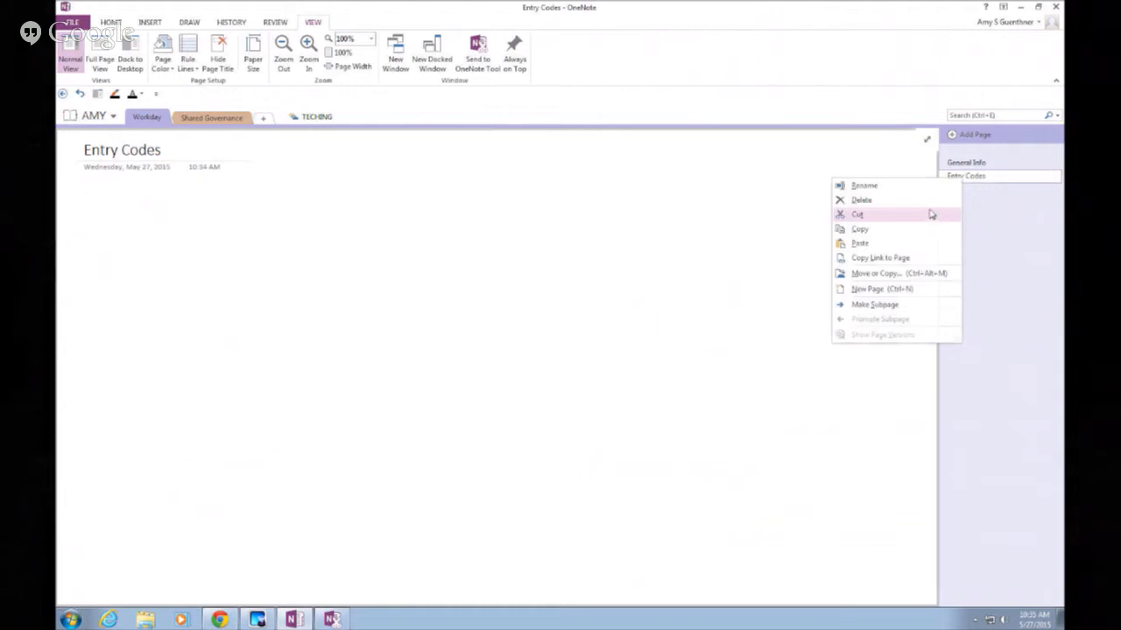
click(930, 208)
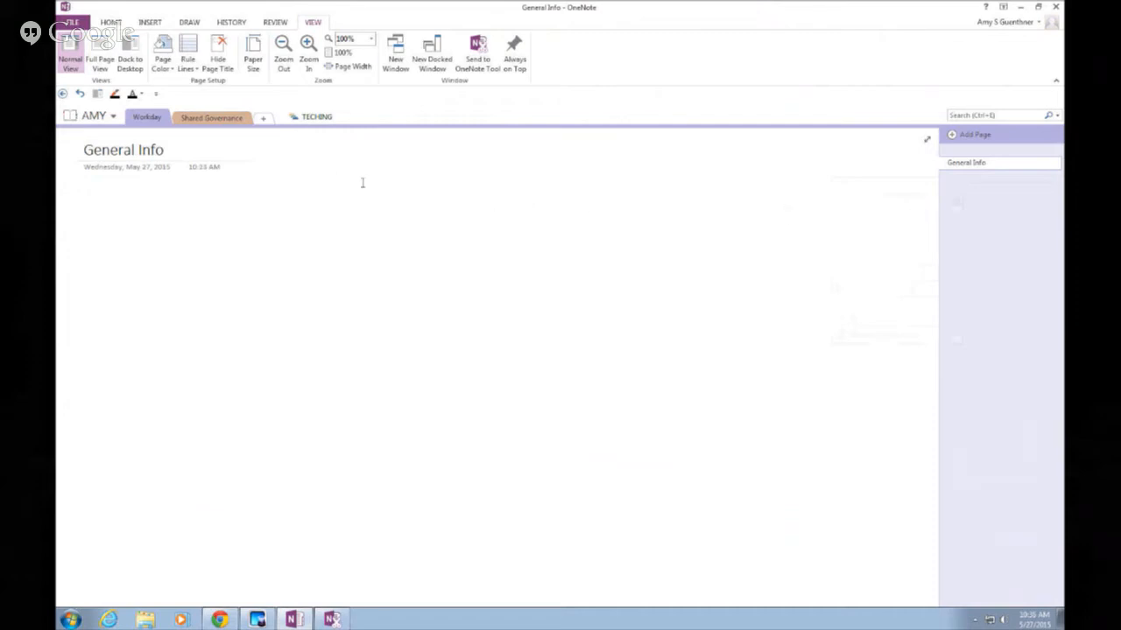
click(316, 120)
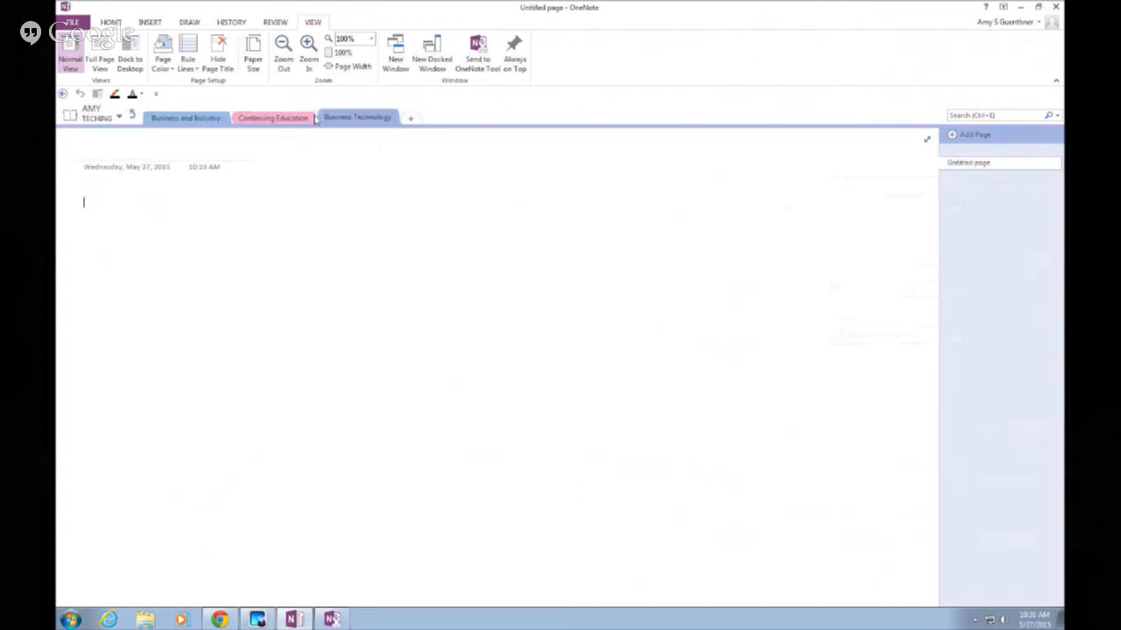
right_click(267, 124)
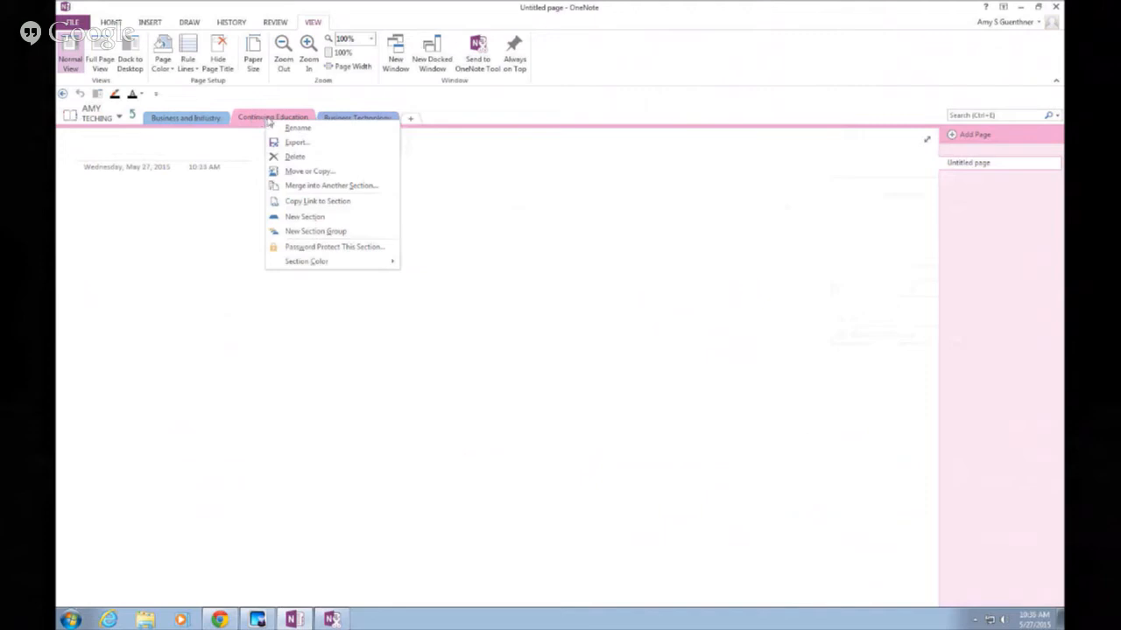
click(292, 156)
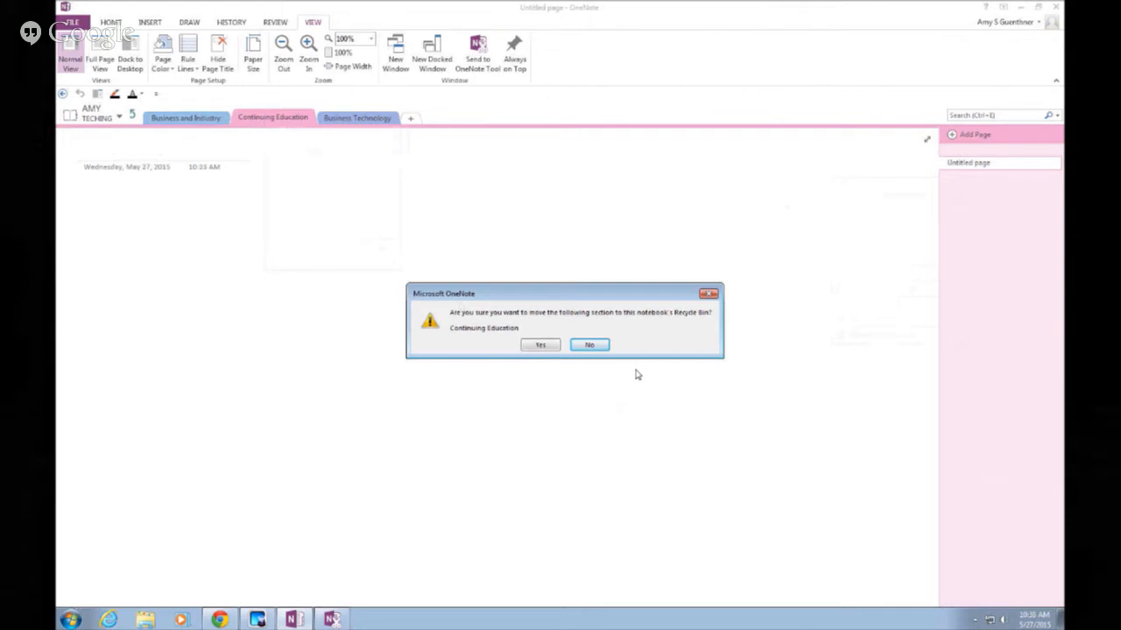
click(537, 345)
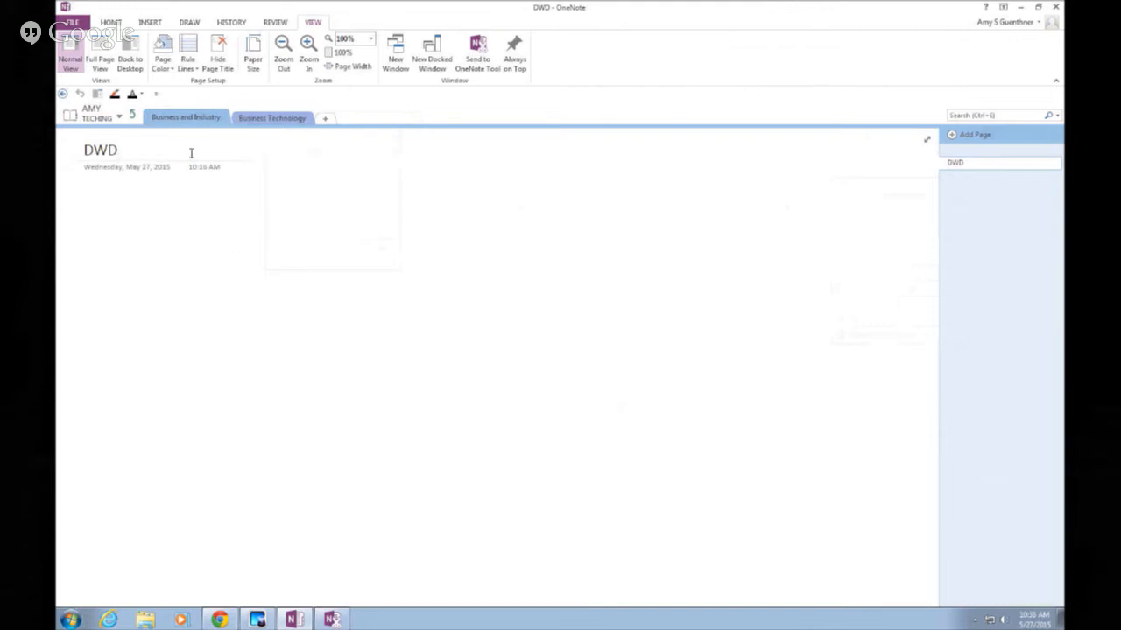
From the AMY notebook, open Notebook Recycle Bin under History to show Entry Codes and Continuing Education
click(132, 116)
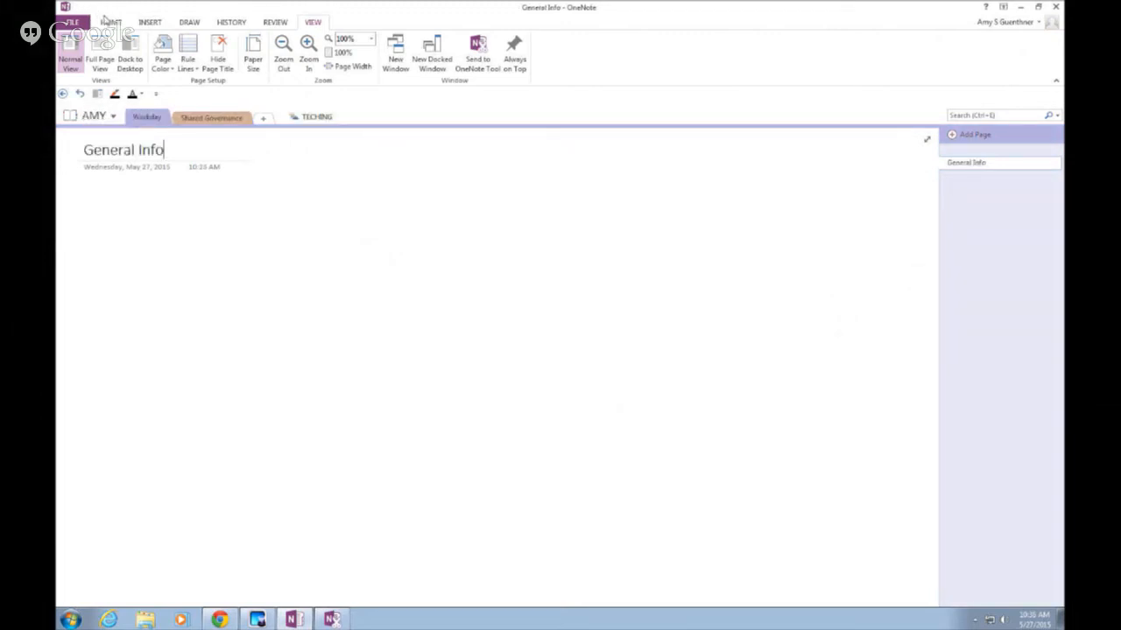
click(233, 24)
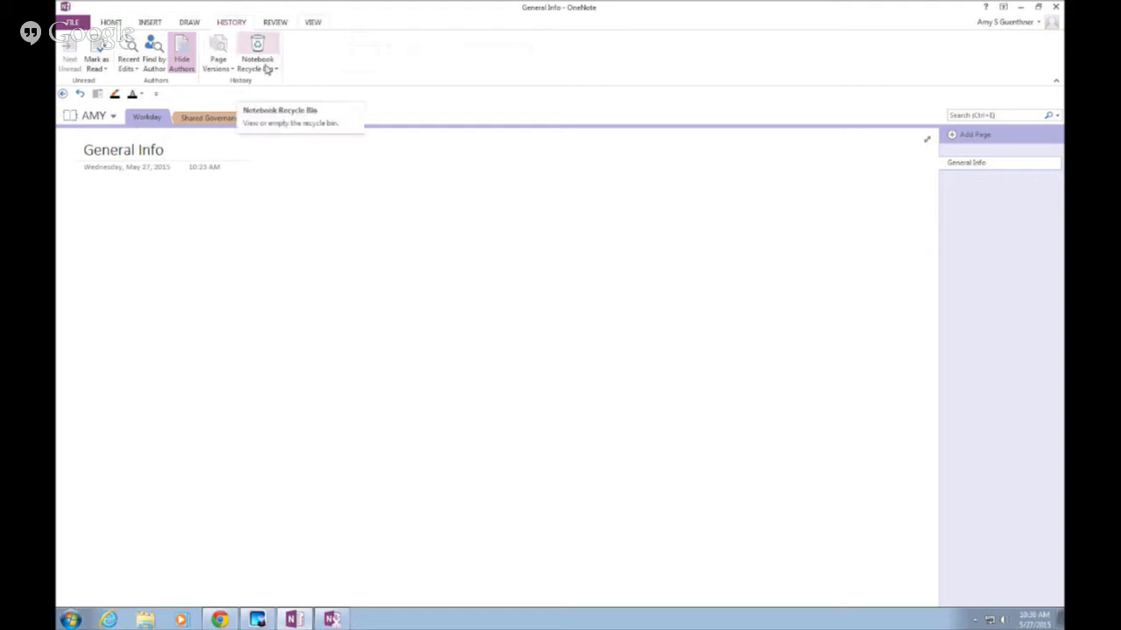
click(267, 69)
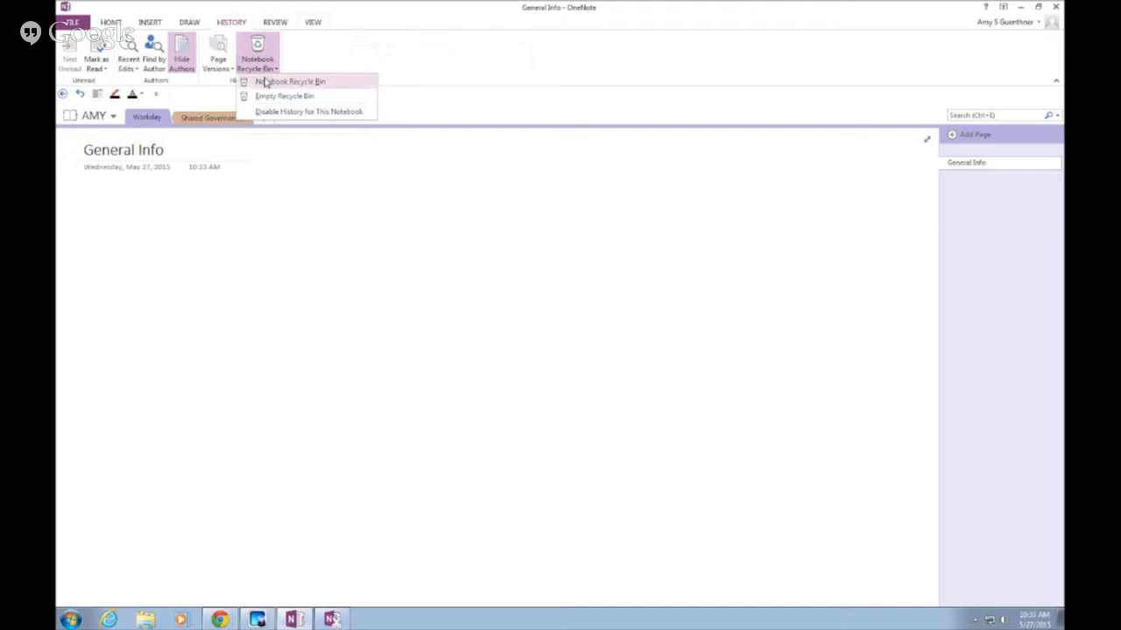
click(265, 81)
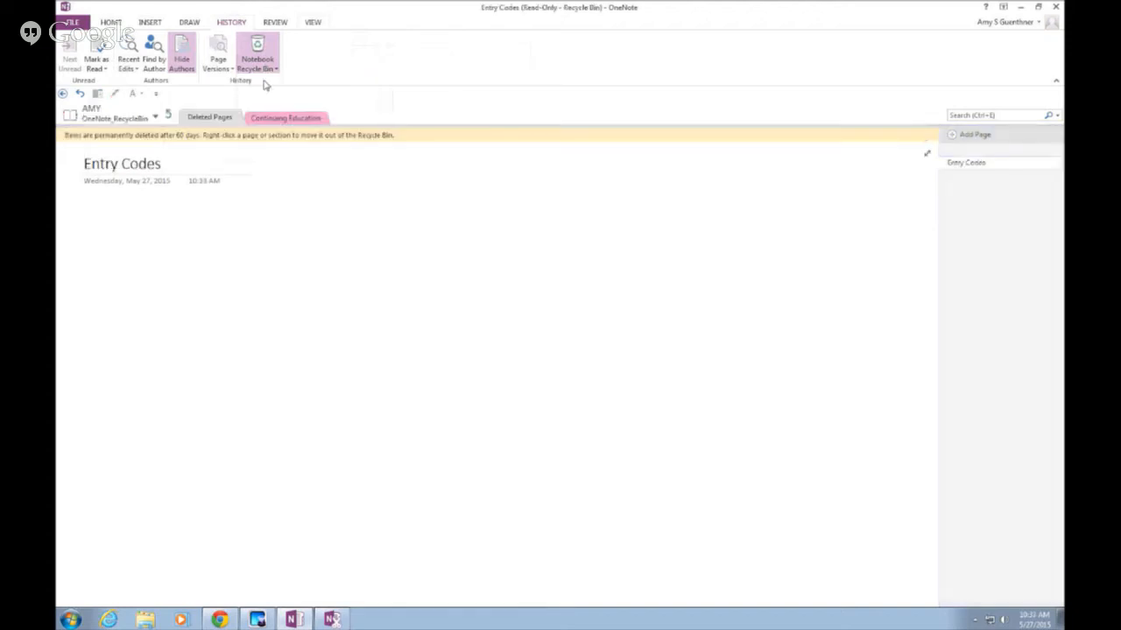
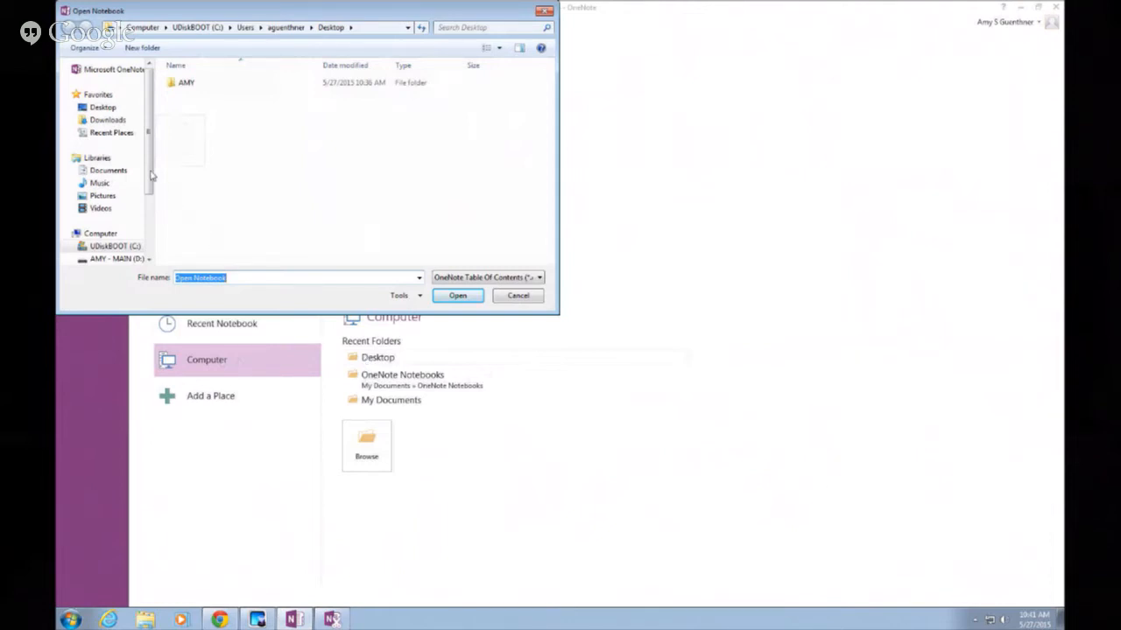
Show the contents of the AMY - MAIN (D:) drive in the Open Notebook dialog
drag(149, 181, 151, 226)
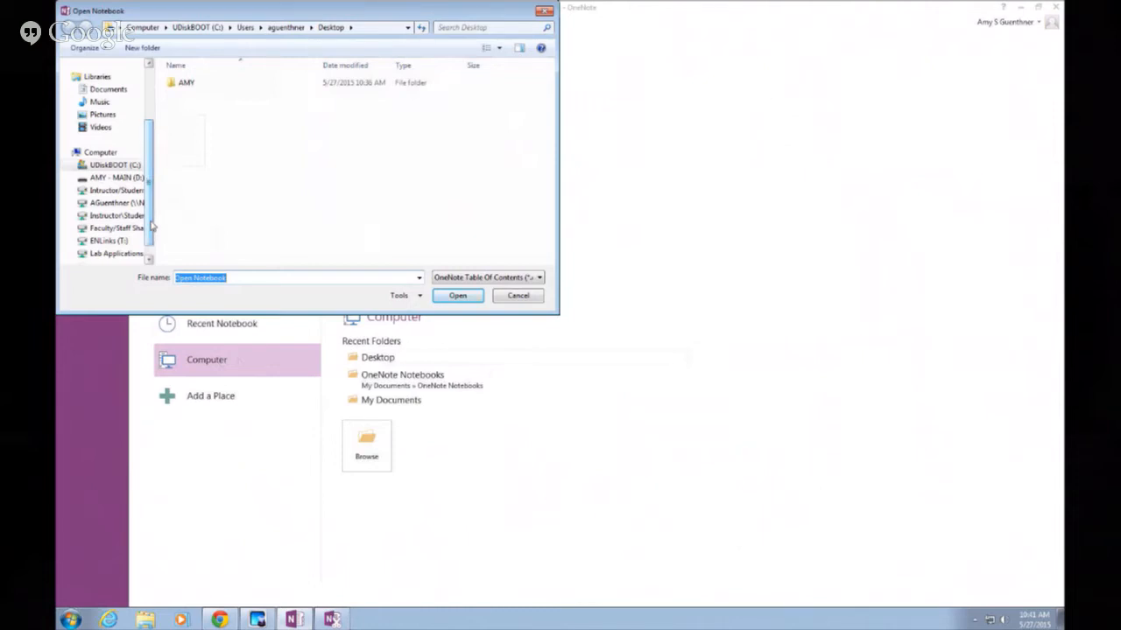
drag(151, 226, 154, 239)
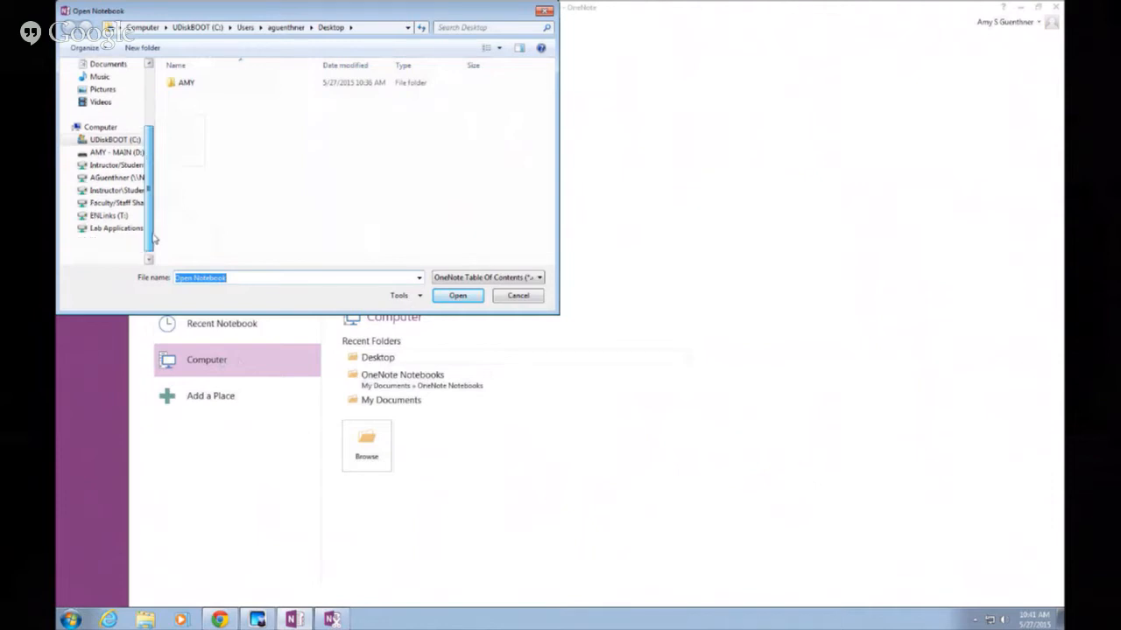
scroll(122, 192, up, 1)
click(115, 178)
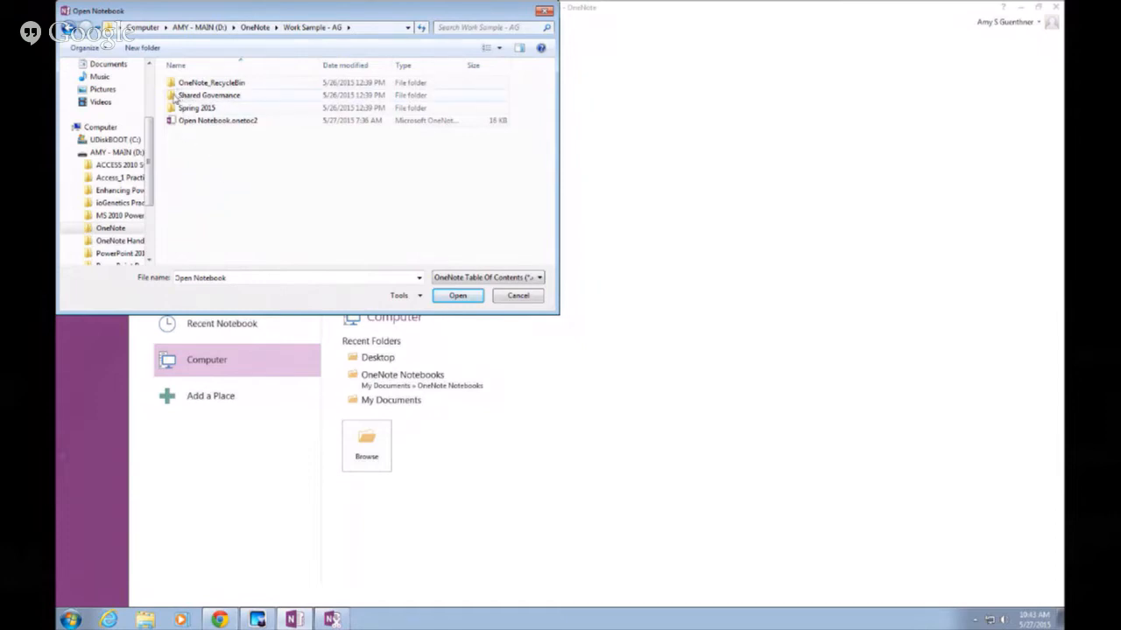
Open Shared Governance, go back up to Work Sample - AG, then reopen Shared Governance
double_click(209, 95)
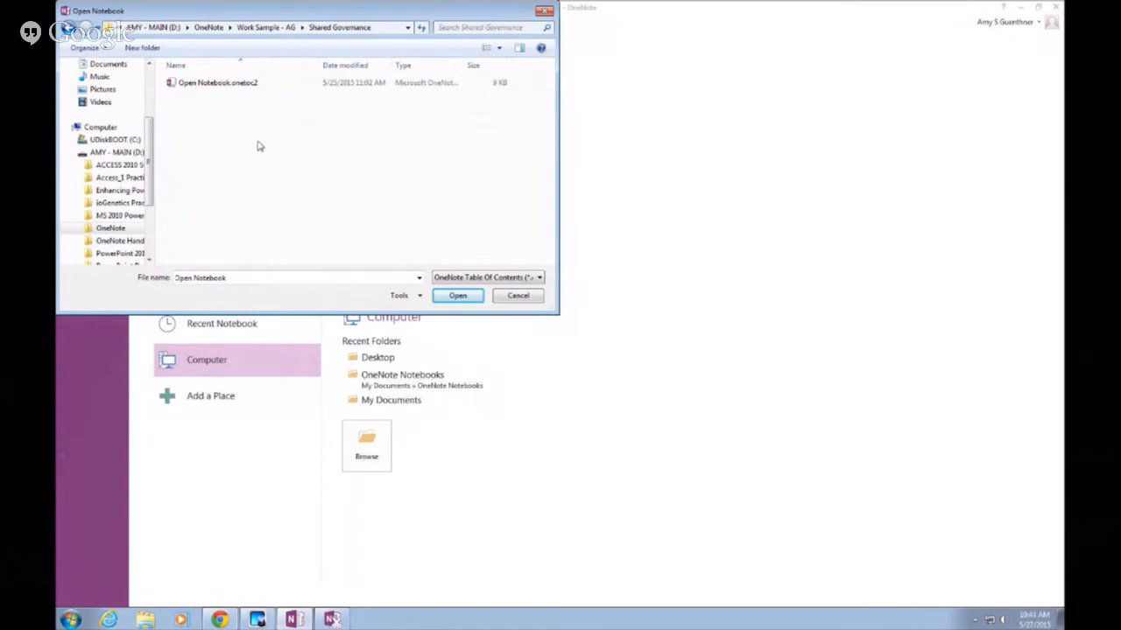
click(284, 28)
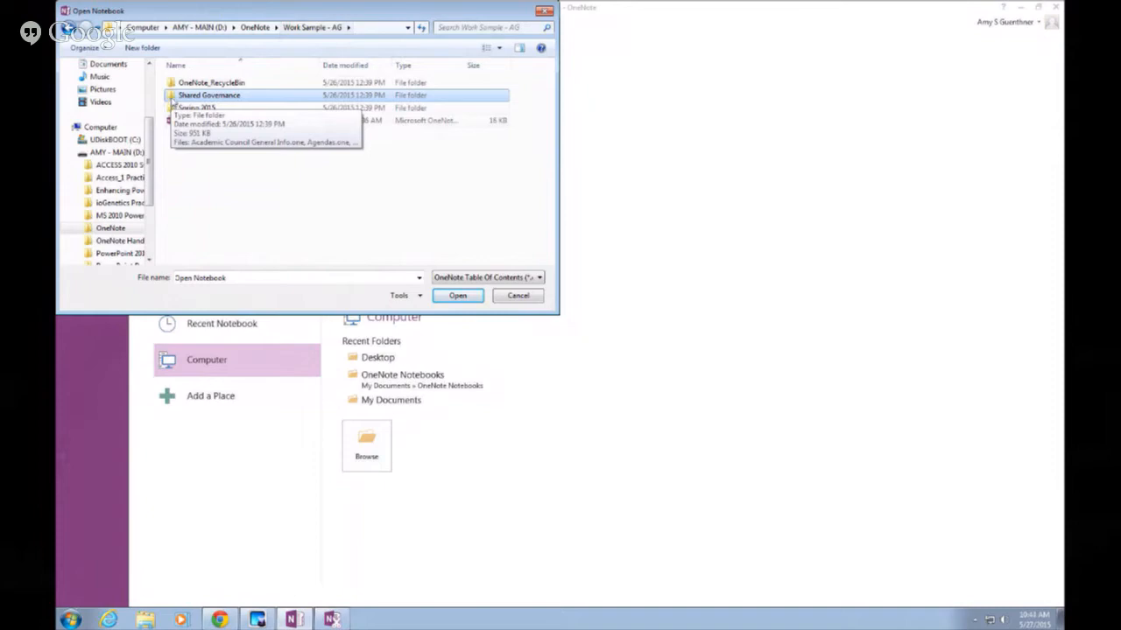
double_click(173, 103)
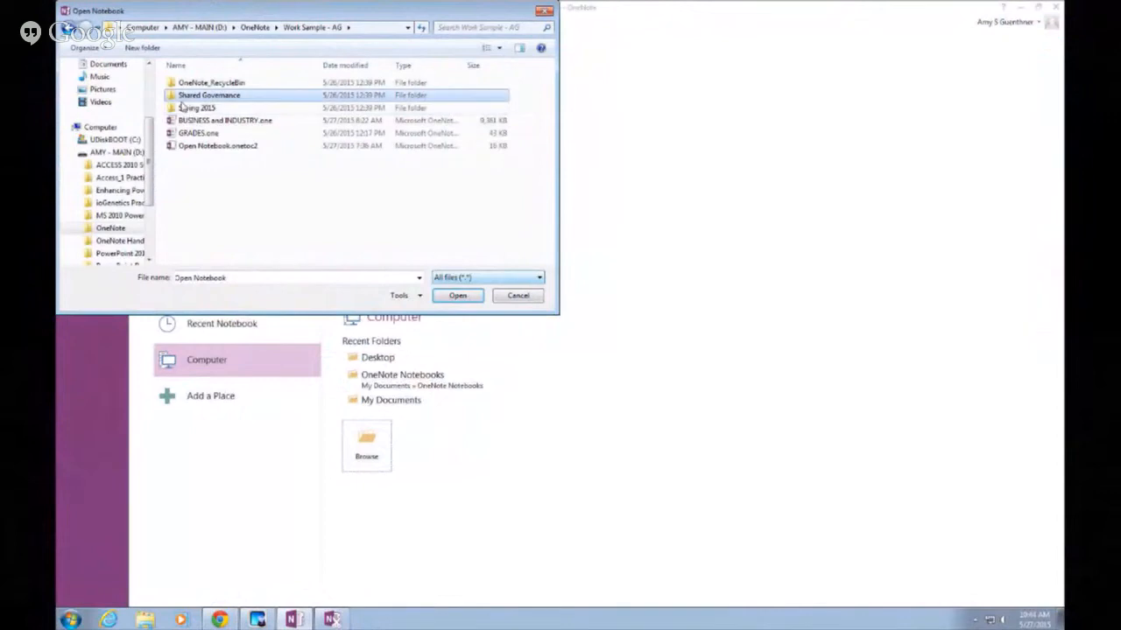
Open the Shared Governance folder to view its section files
double_click(186, 96)
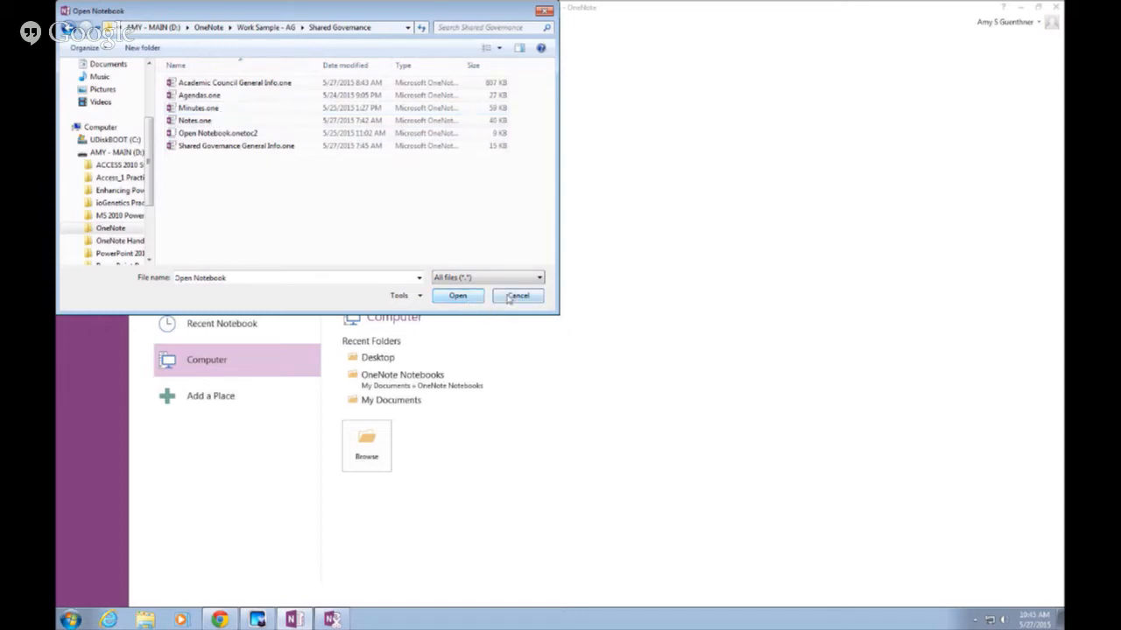
Go up to the OneNote folder, enter Work Sample - AG and open its notebook
click(207, 27)
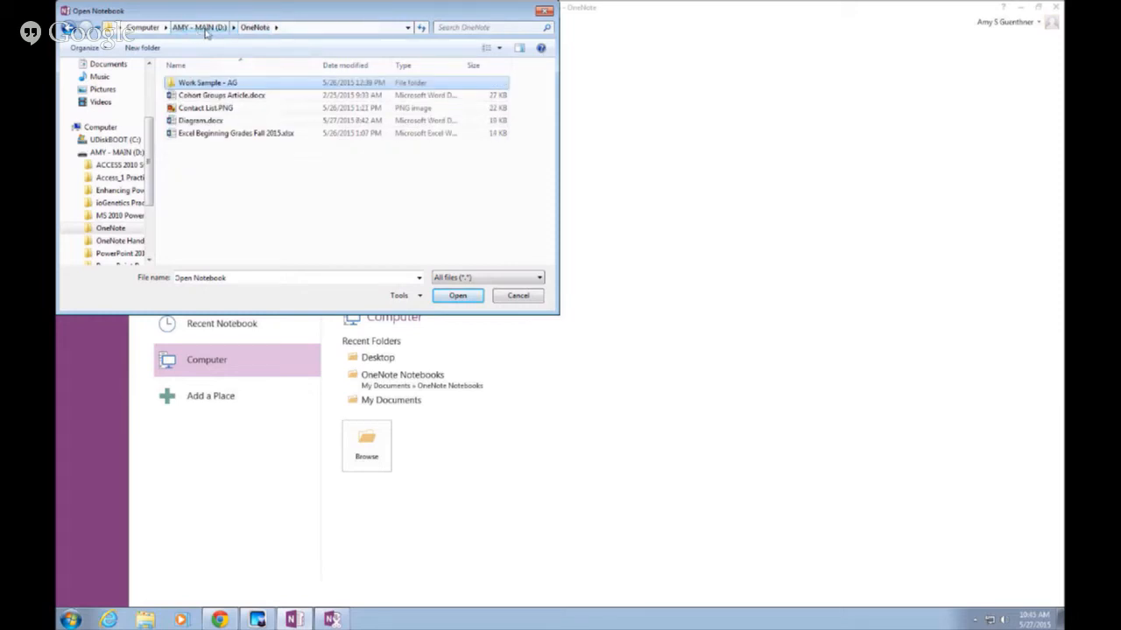
double_click(179, 83)
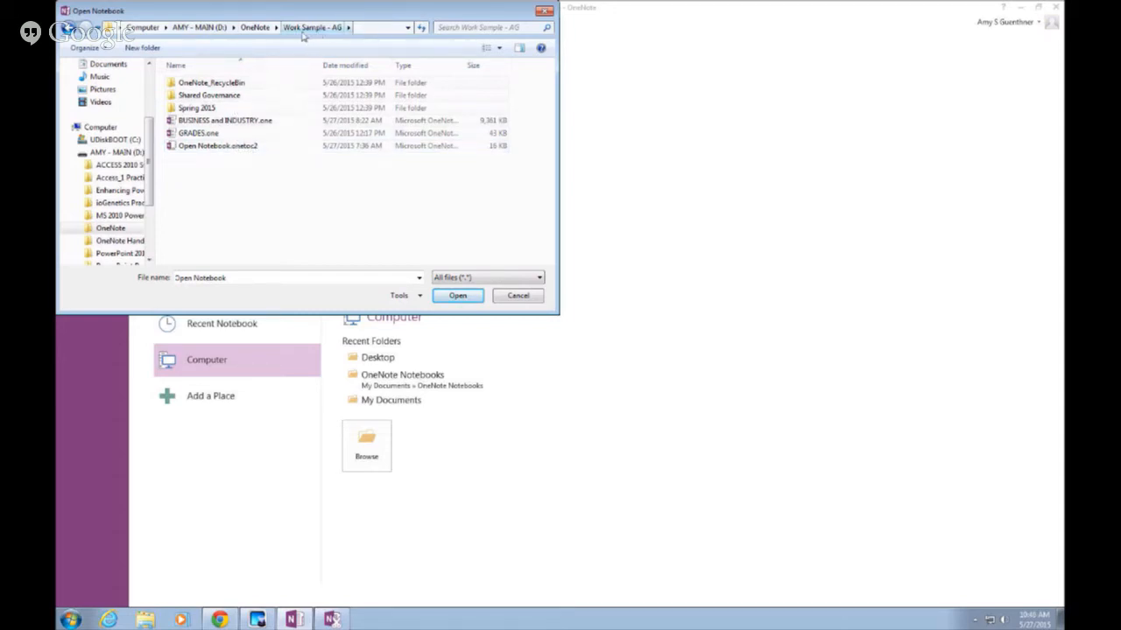
double_click(175, 147)
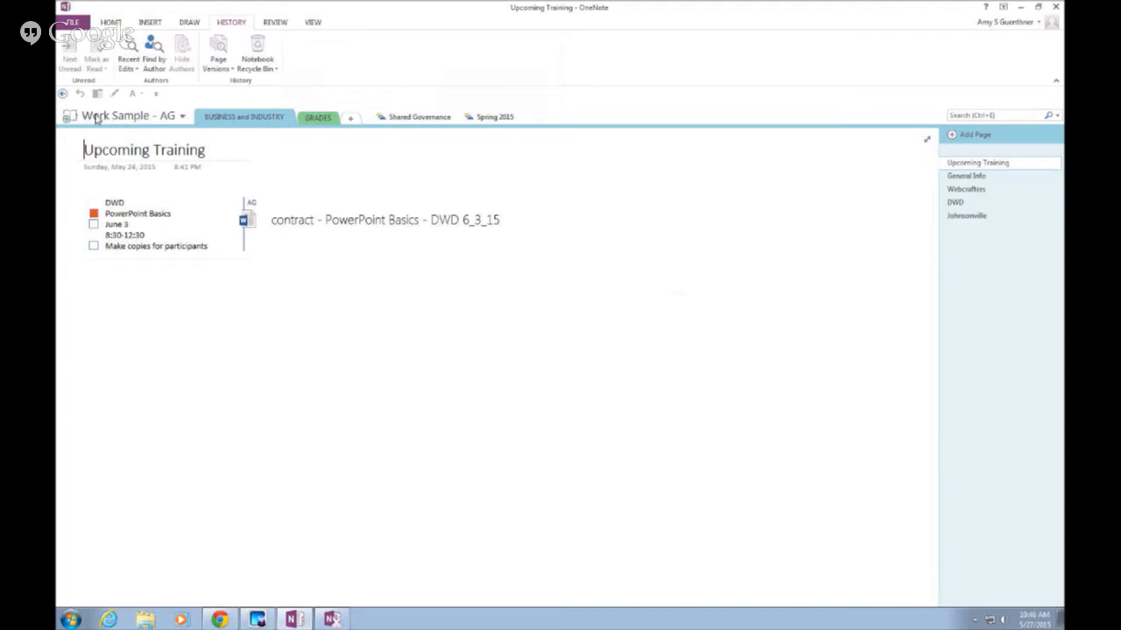
Switch back to the AMY notebook from the notebook list
click(182, 118)
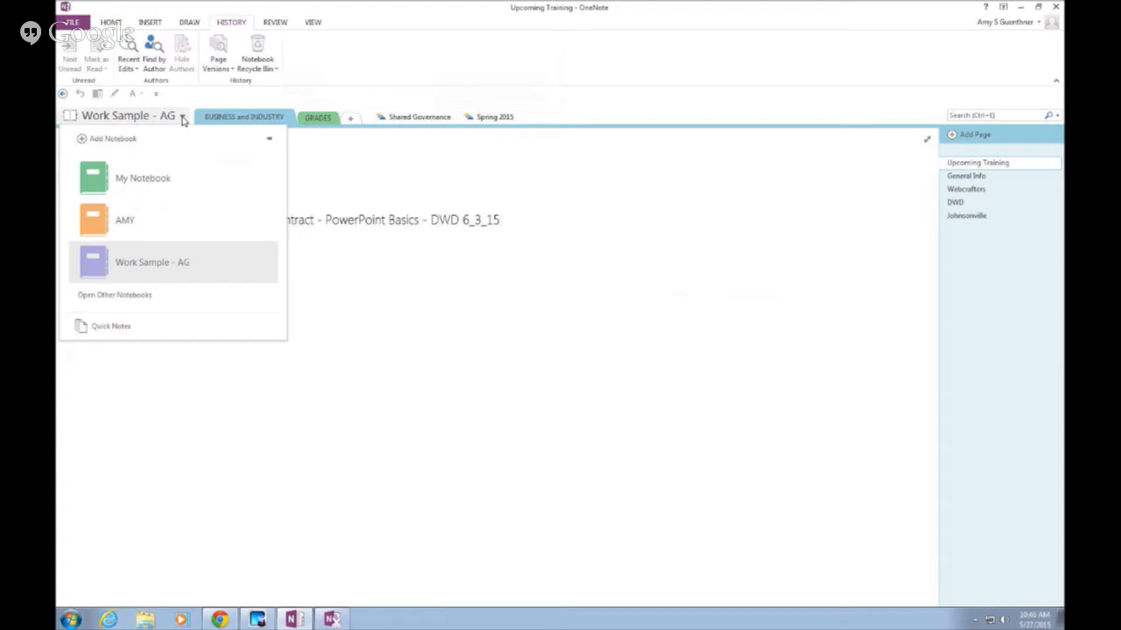
click(173, 229)
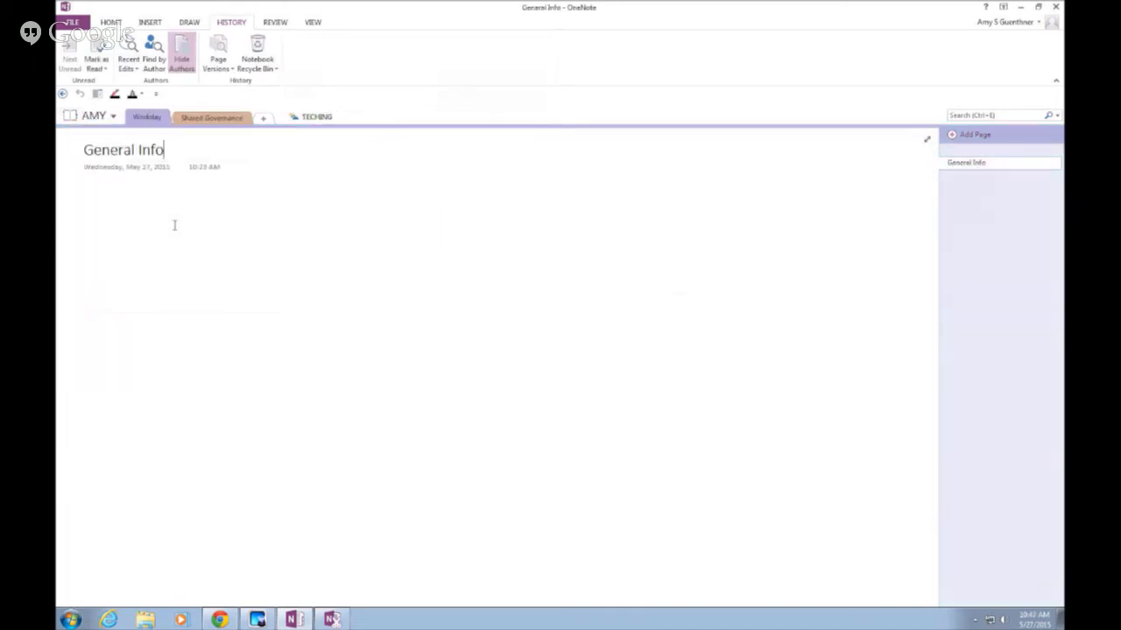
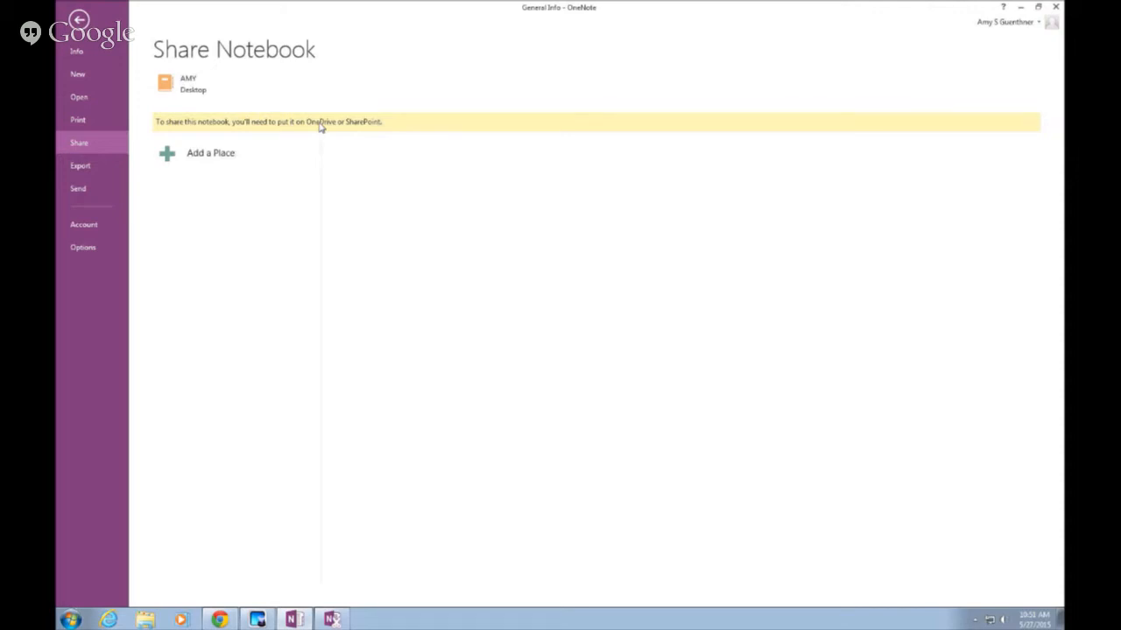
Exit the File > Share backstage view back to the General Info page
key(Escape)
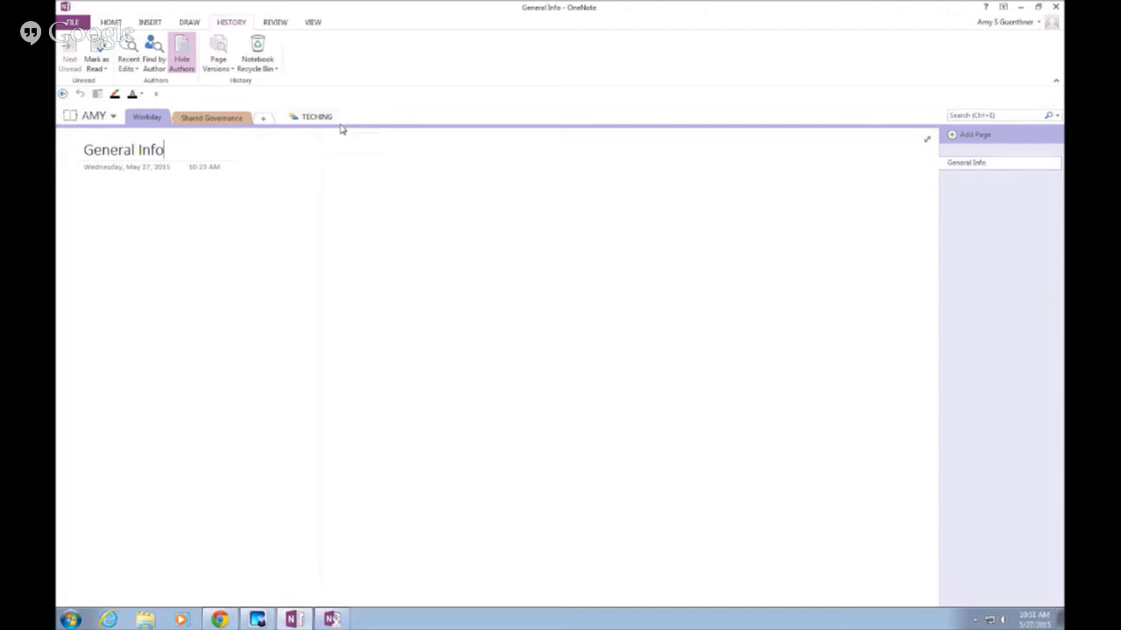
Switch the ribbon to the Home tab using KeyTips, then dismiss the KeyTips
key(alt)
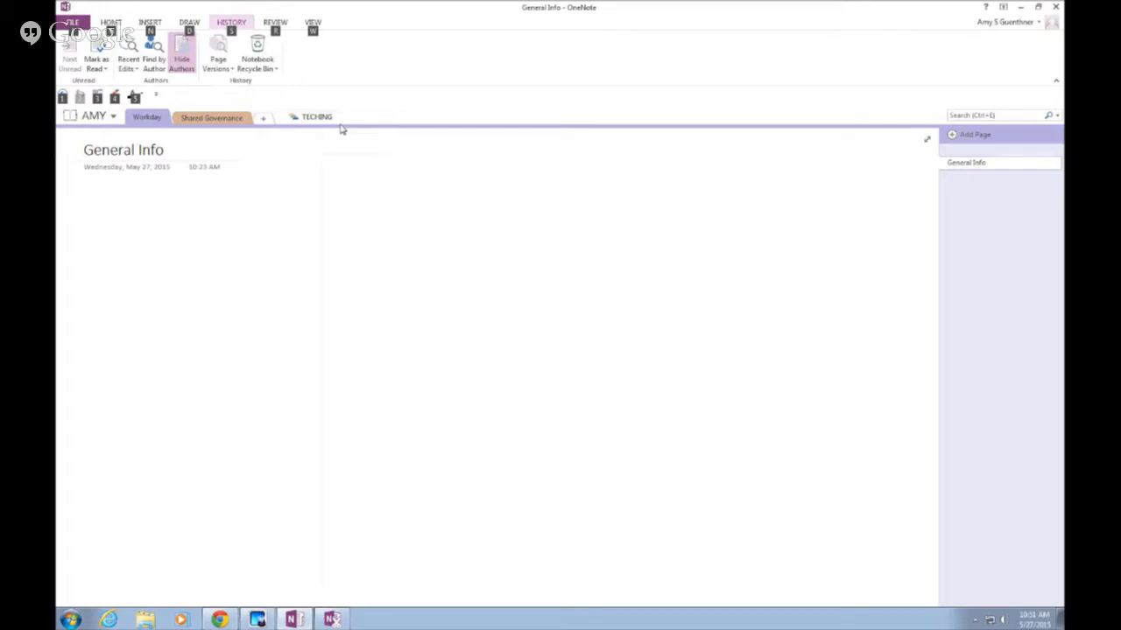
key(h)
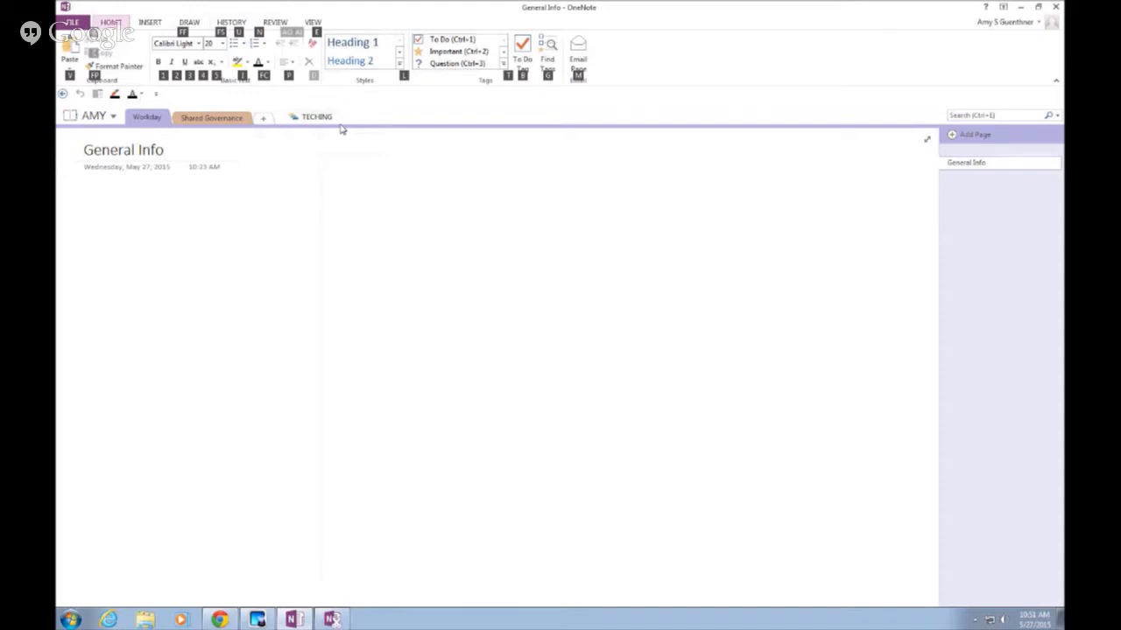
key(Escape)
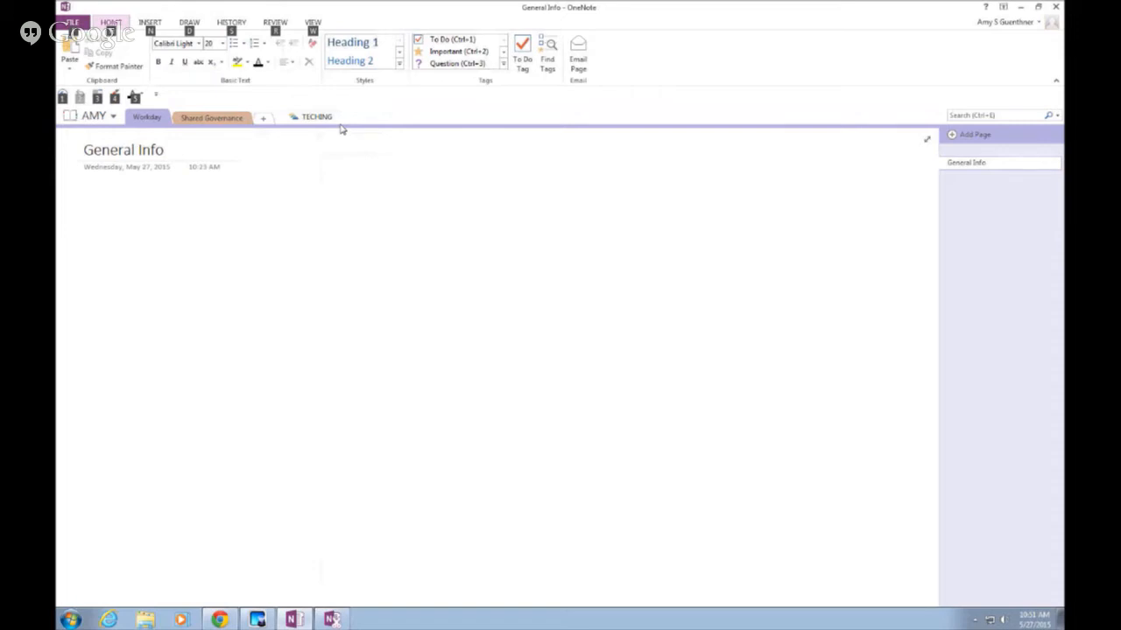
key(Escape)
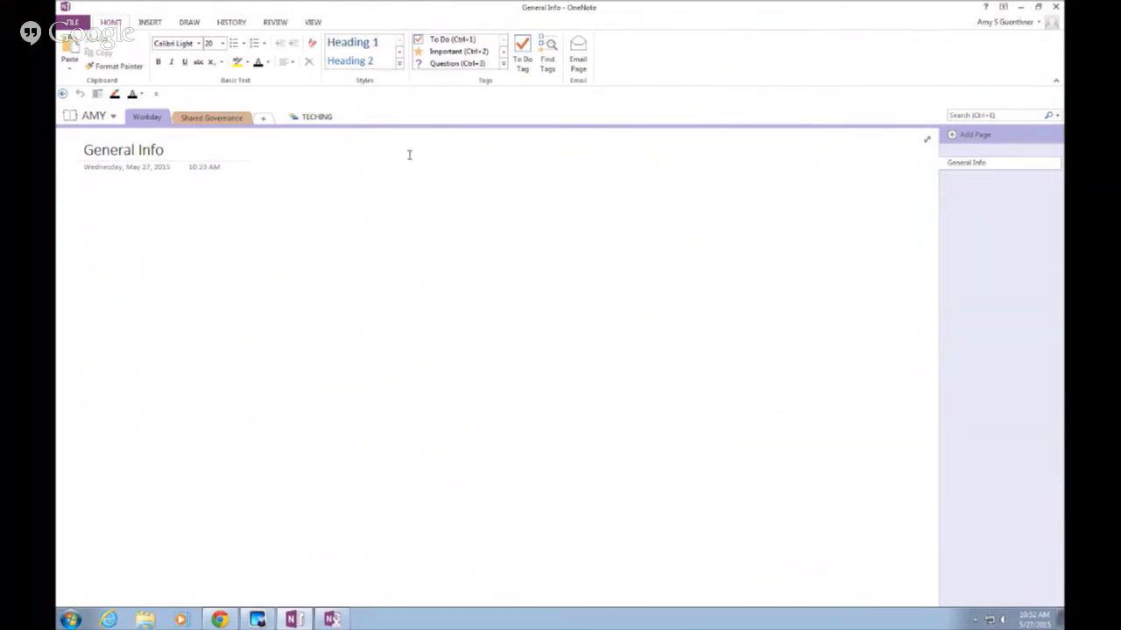
Switch to the Work Sample - AG notebook, view GRADES, then return to BUSINESS and INDUSTRY
click(204, 121)
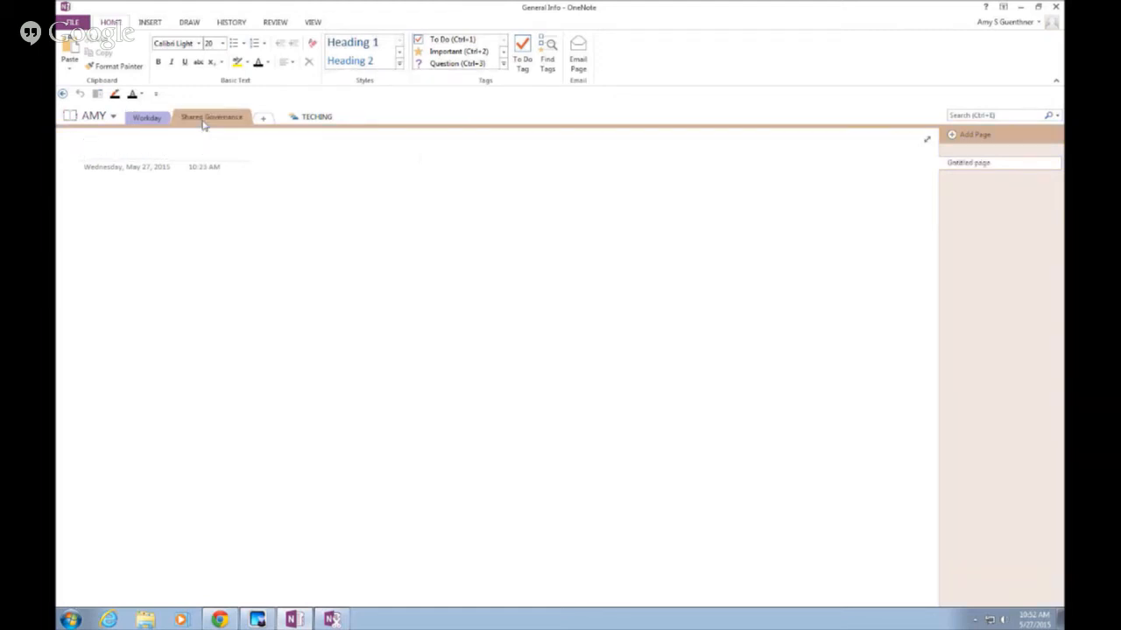
click(300, 119)
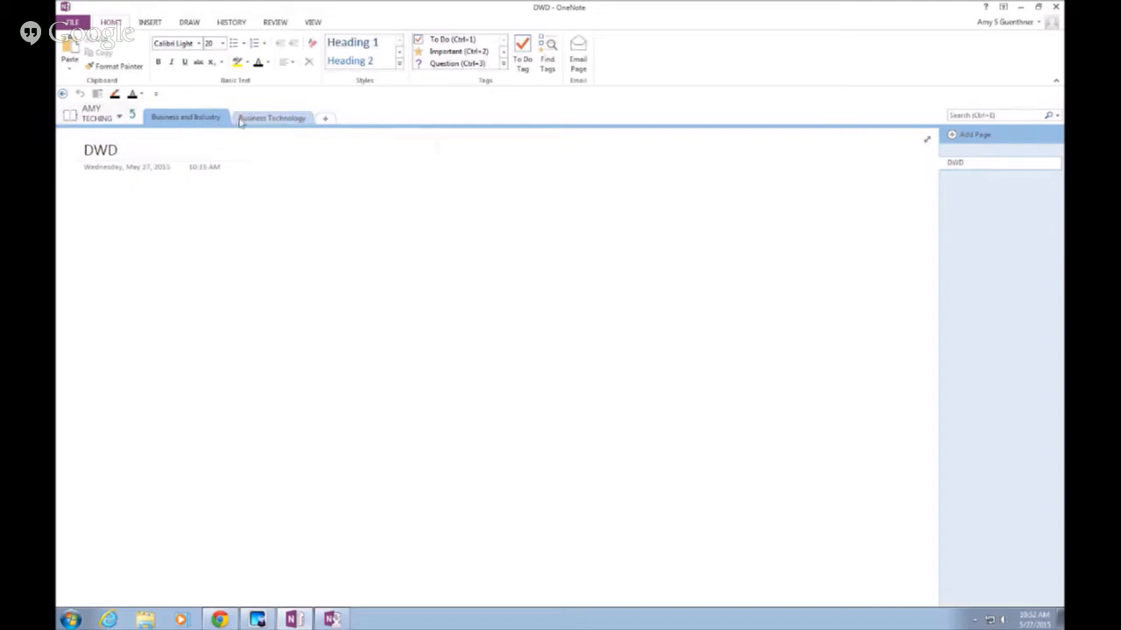
click(127, 117)
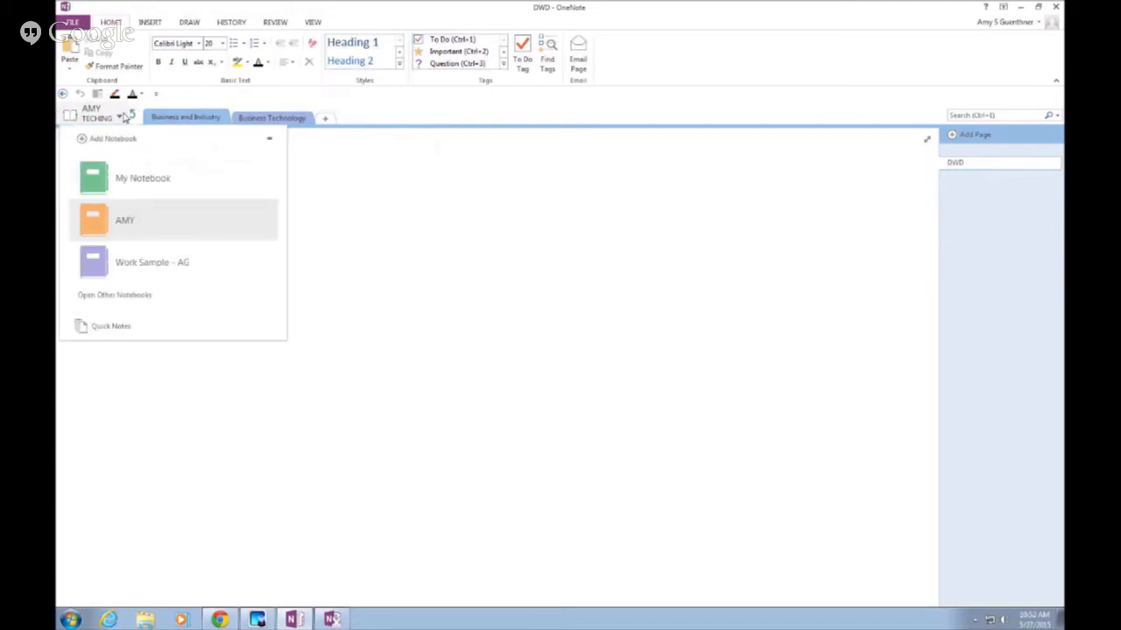
click(142, 262)
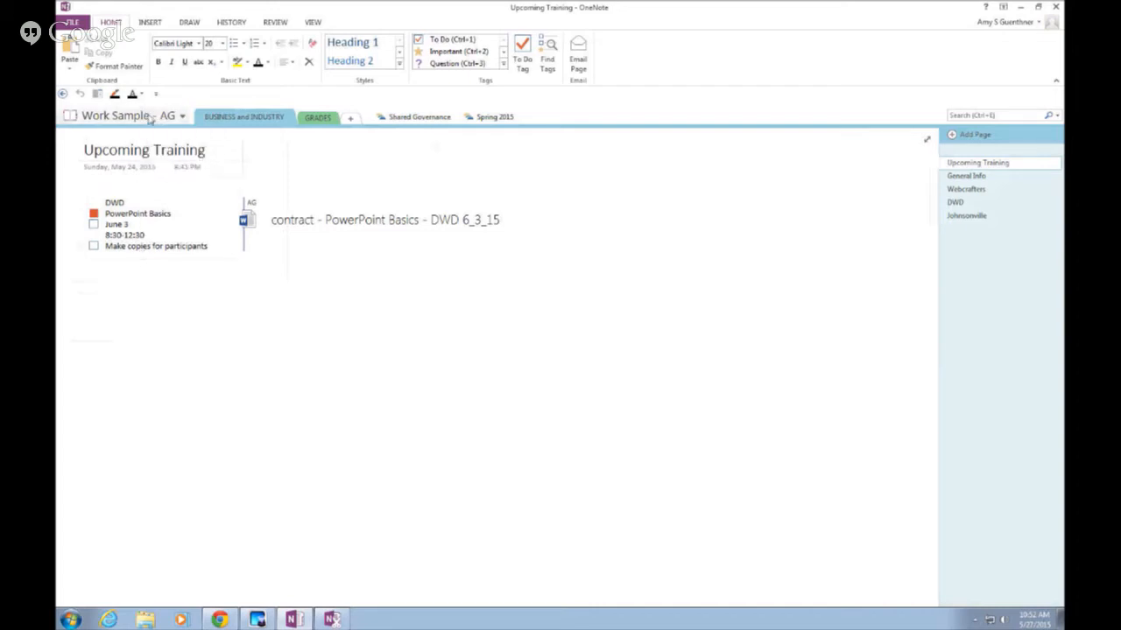
click(320, 120)
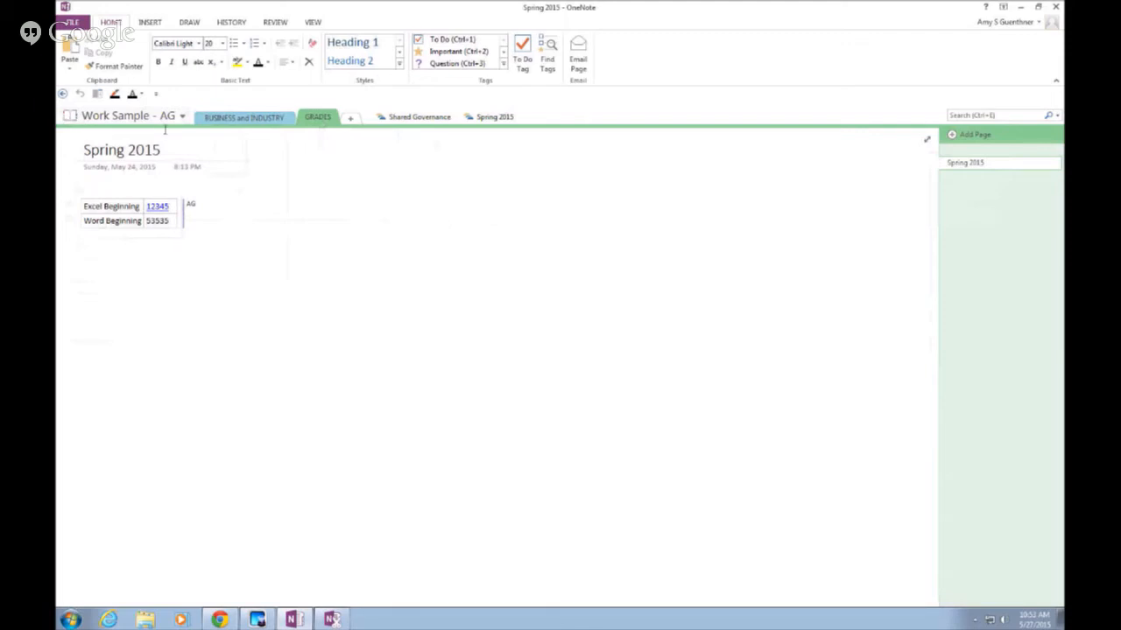
click(233, 119)
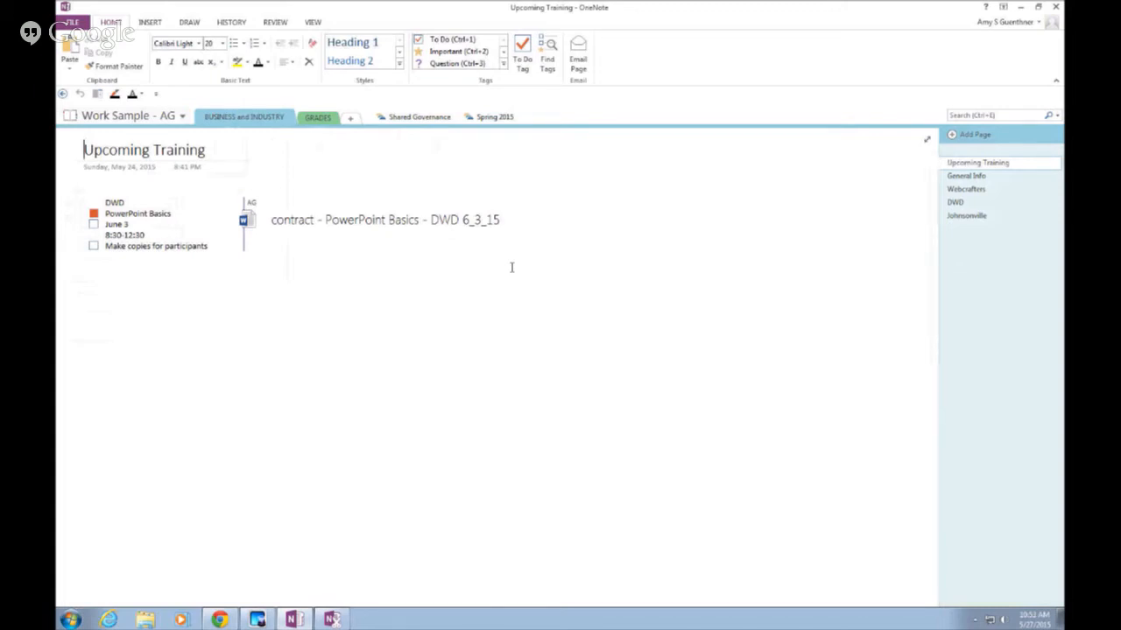
Search all notebooks for 53535 and open the Spring 2015 result
click(1030, 113)
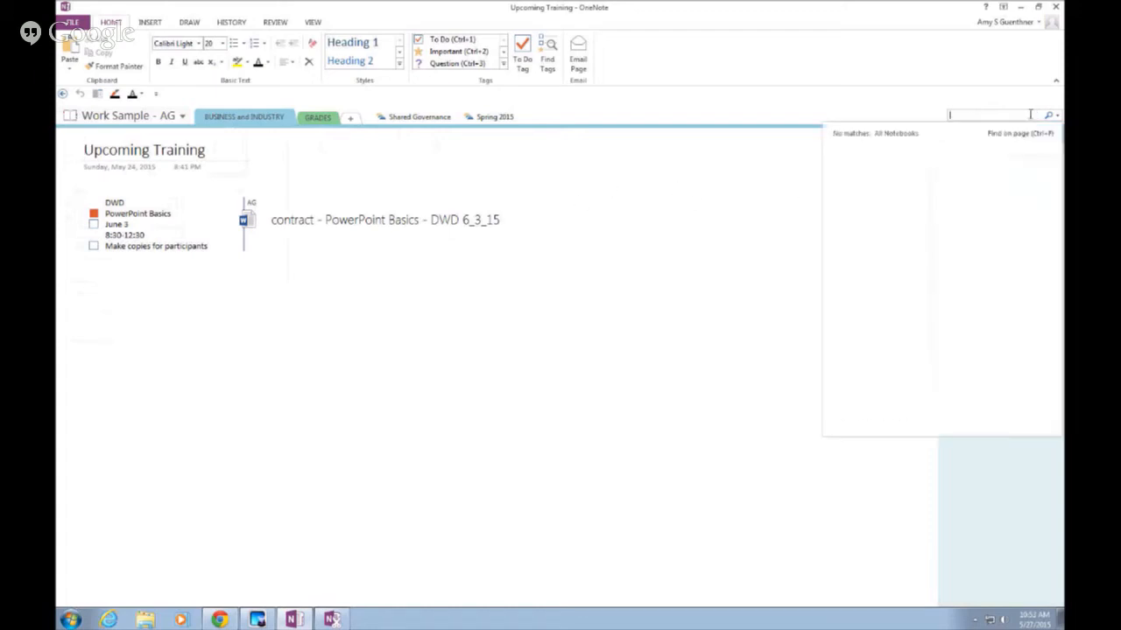
text(53535)
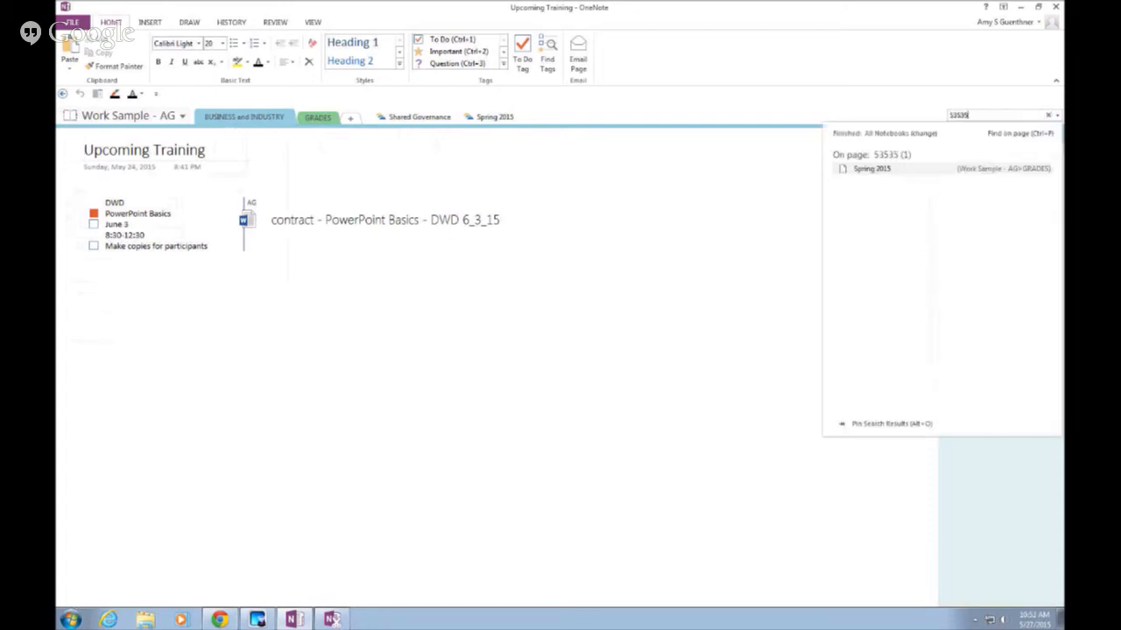
key(Return)
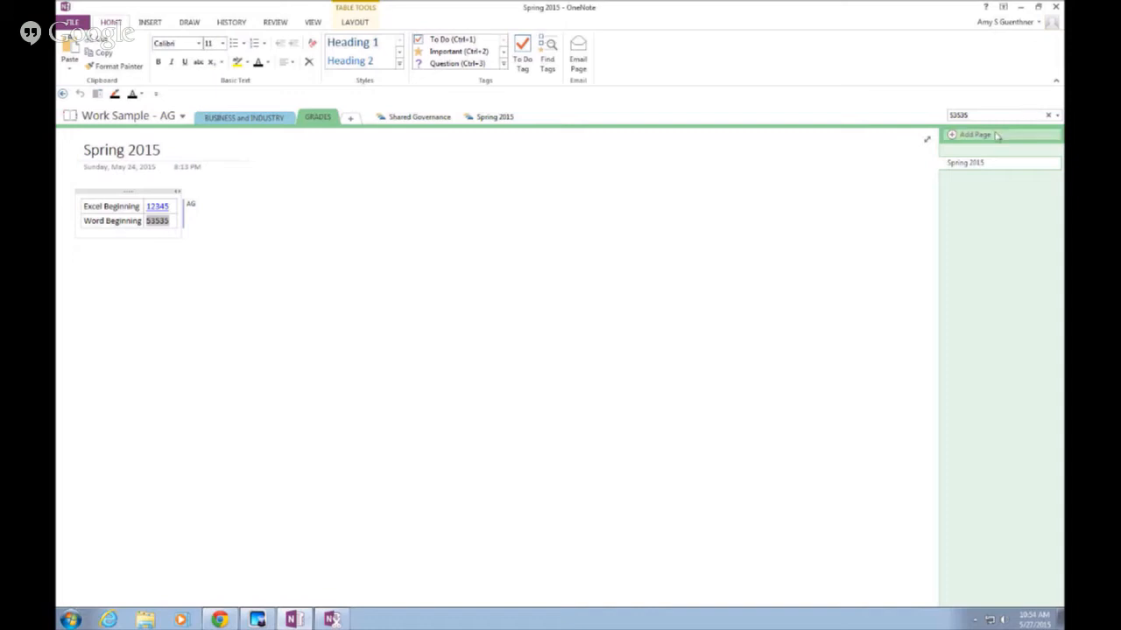
Drag the Excel Beginning row out to the right of the Word Beginning table
click(267, 449)
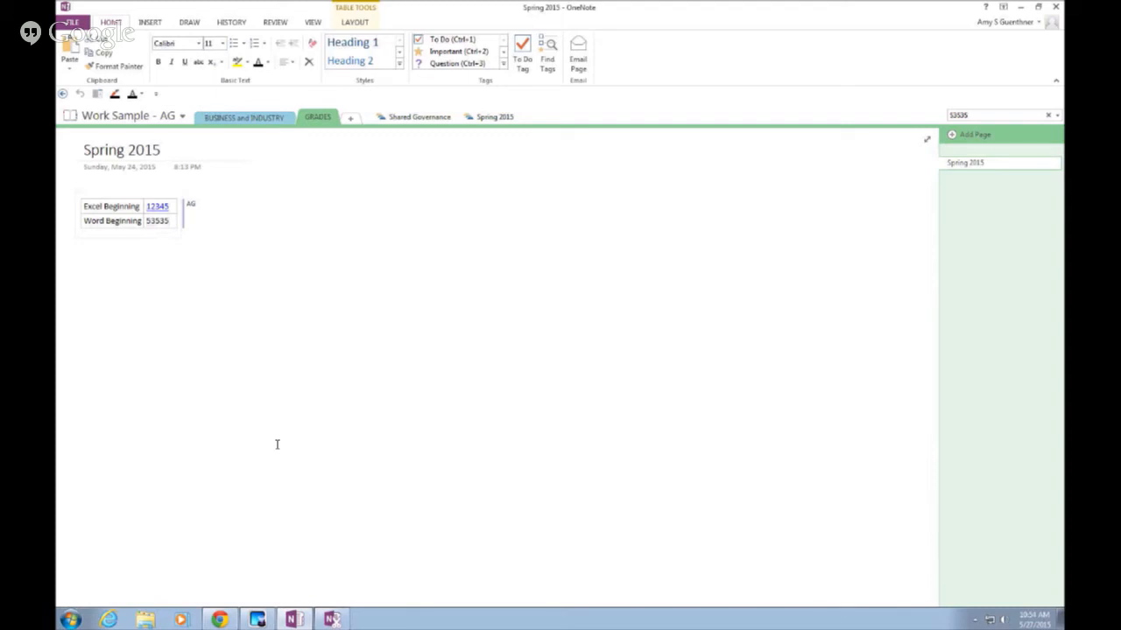
click(276, 445)
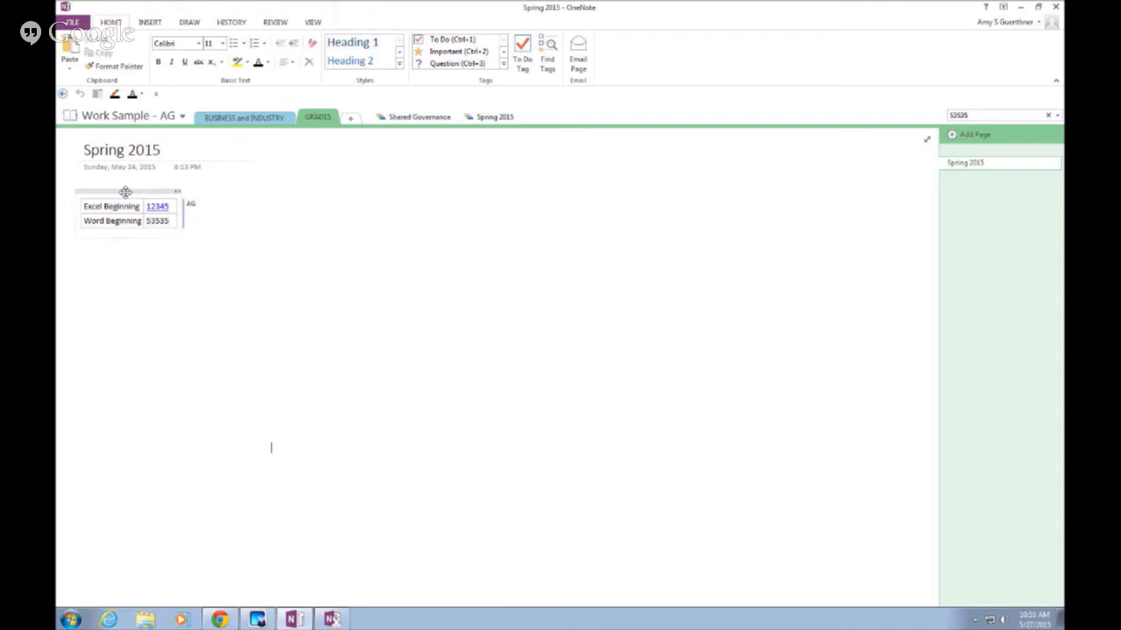
drag(126, 191, 208, 245)
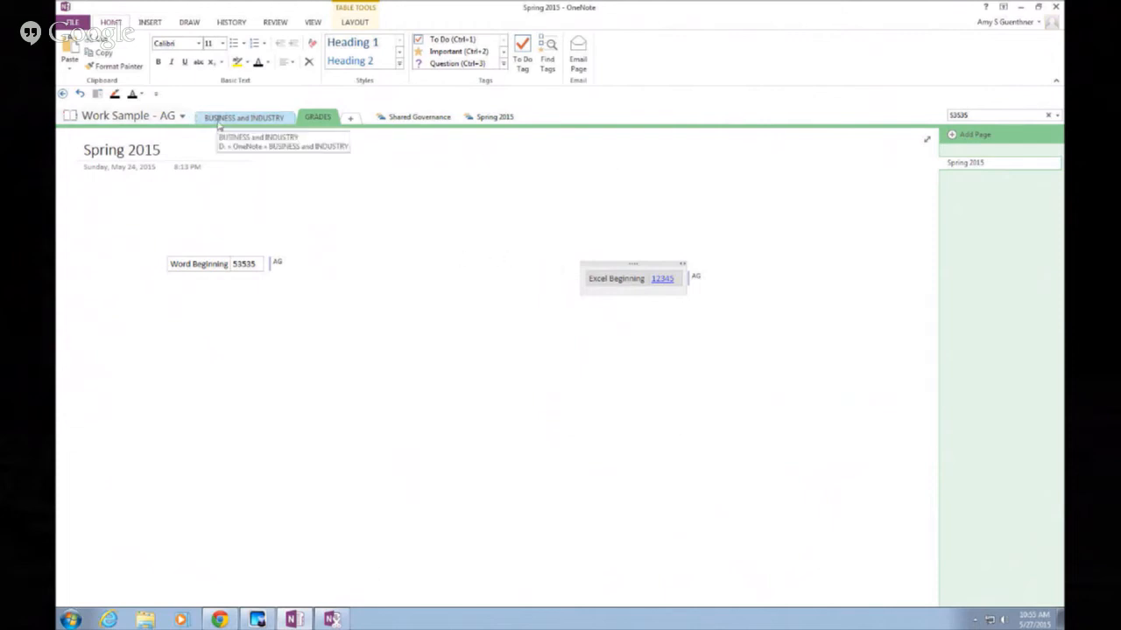
Return to the BUSINESS and INDUSTRY section and expand the full Tags gallery
click(219, 123)
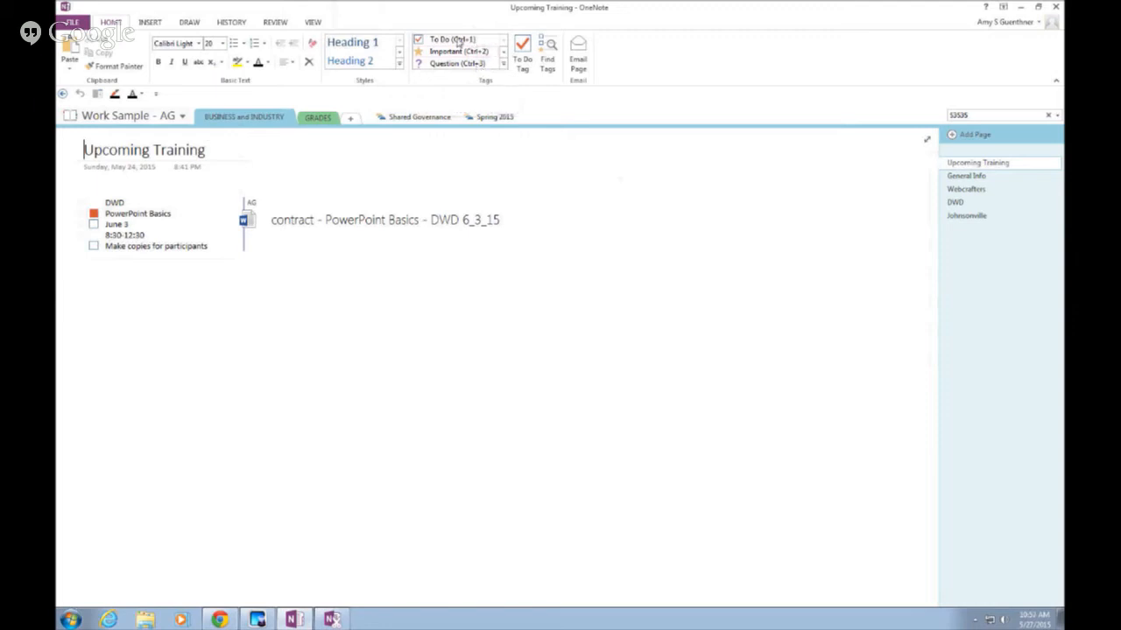
click(504, 69)
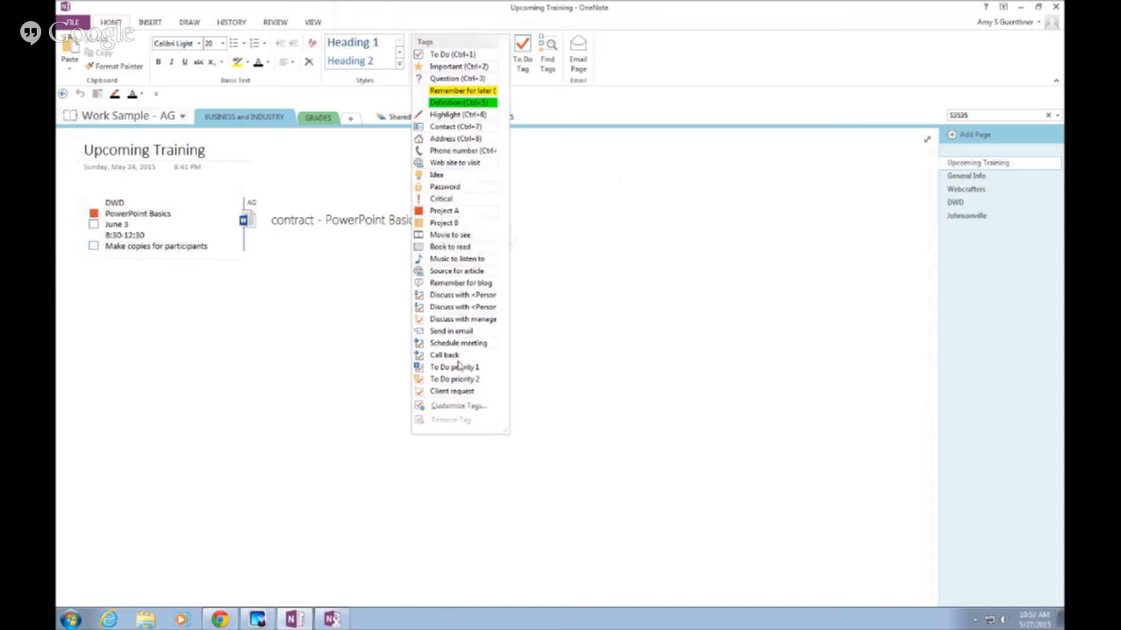
click(455, 406)
Move the Customize Tags dialog aside and start a new tag
drag(549, 227, 469, 180)
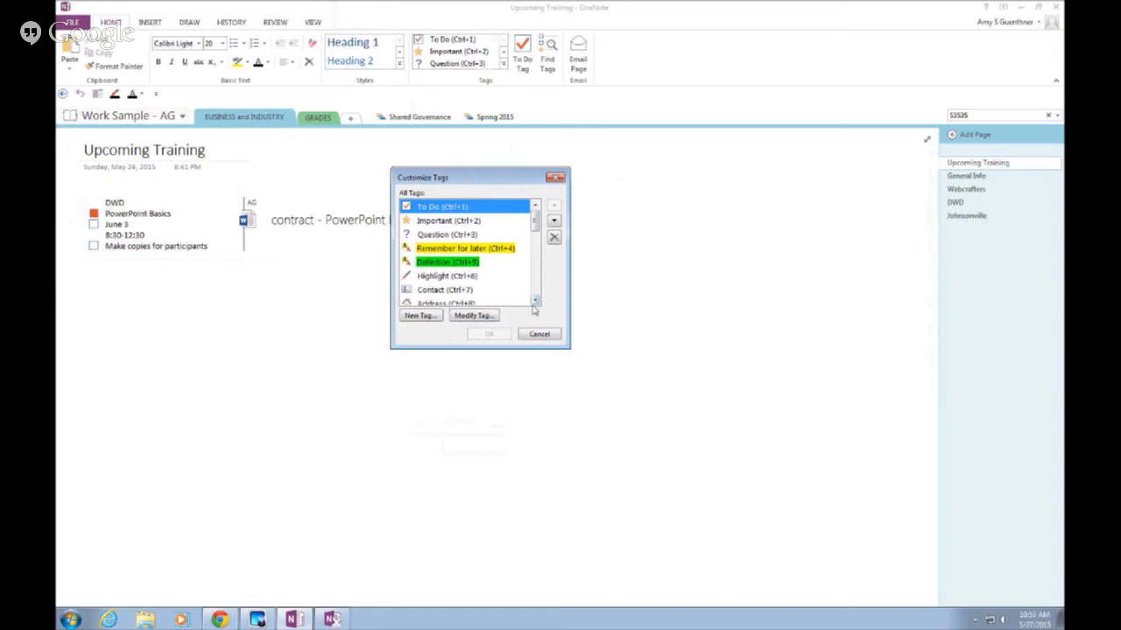
click(428, 317)
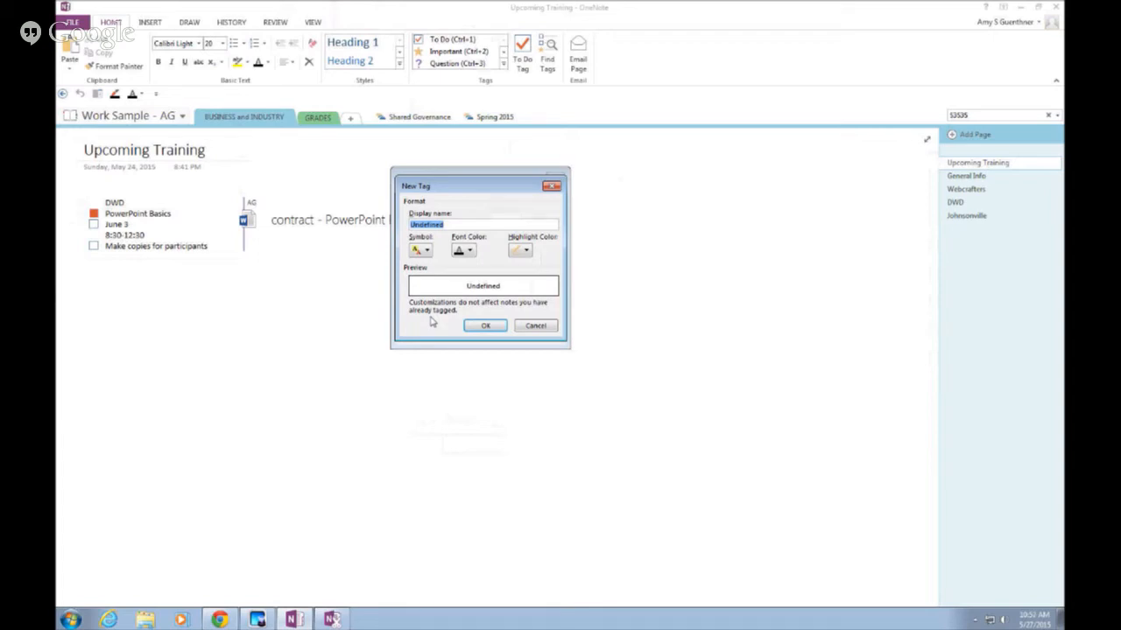
Create a 'Tech Acad' tag with a heart symbol and save the tag list
text(Tech Acad)
click(428, 252)
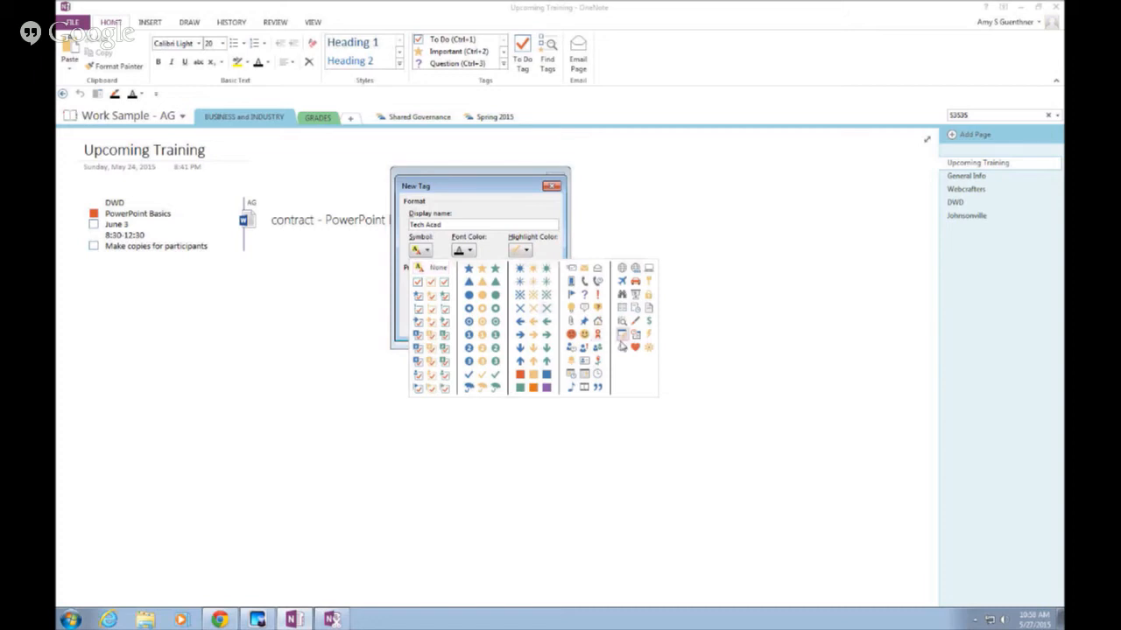
click(635, 349)
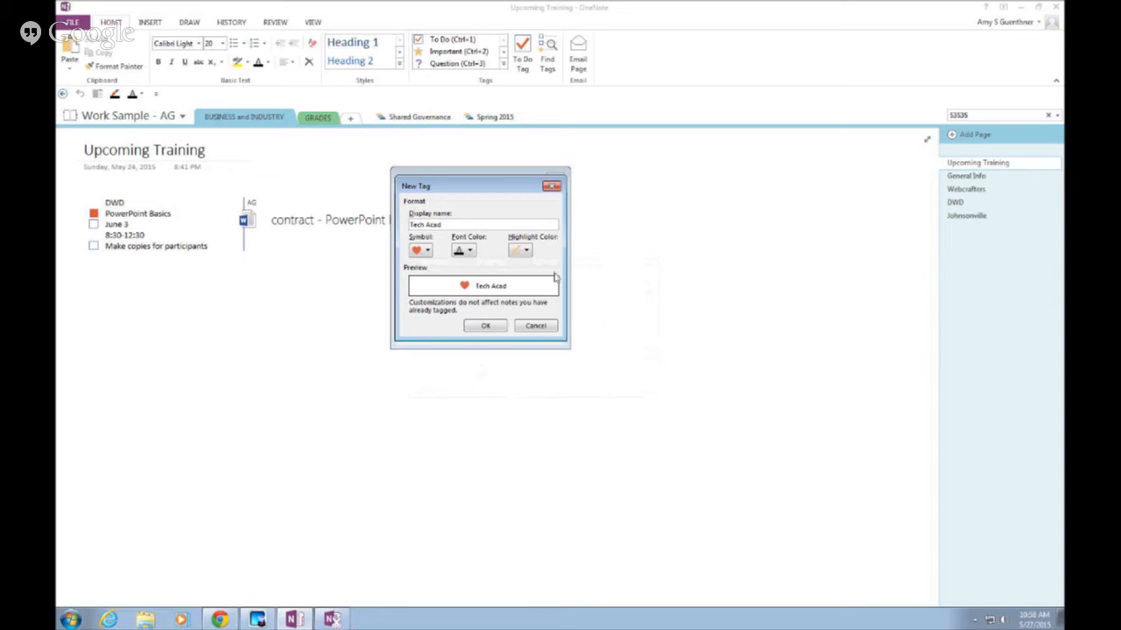
click(487, 328)
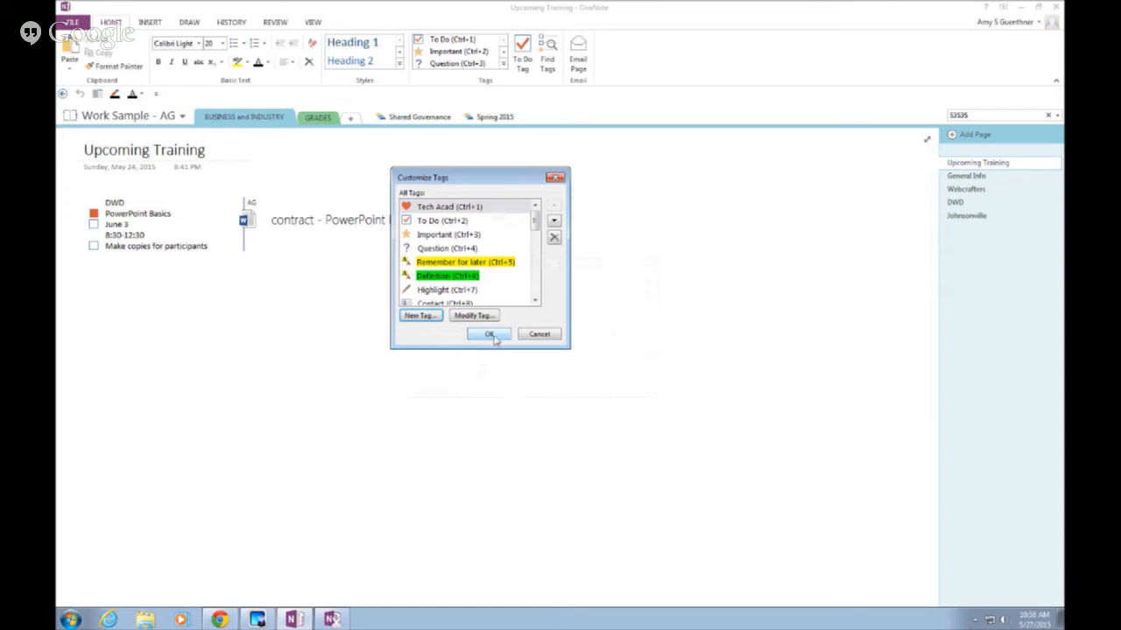
click(488, 334)
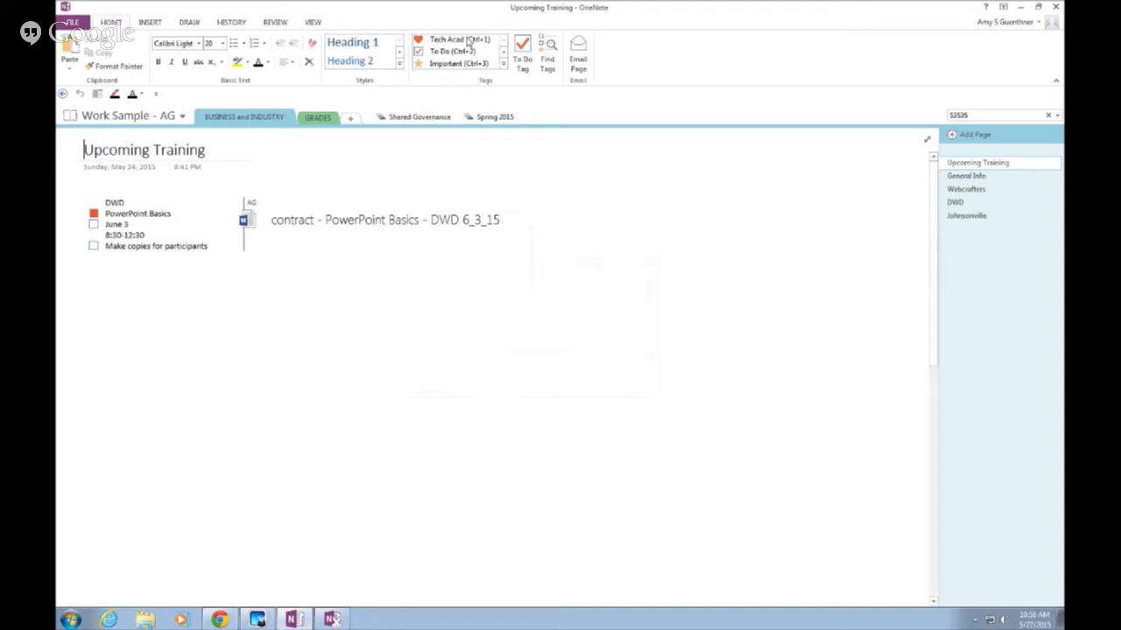
click(504, 65)
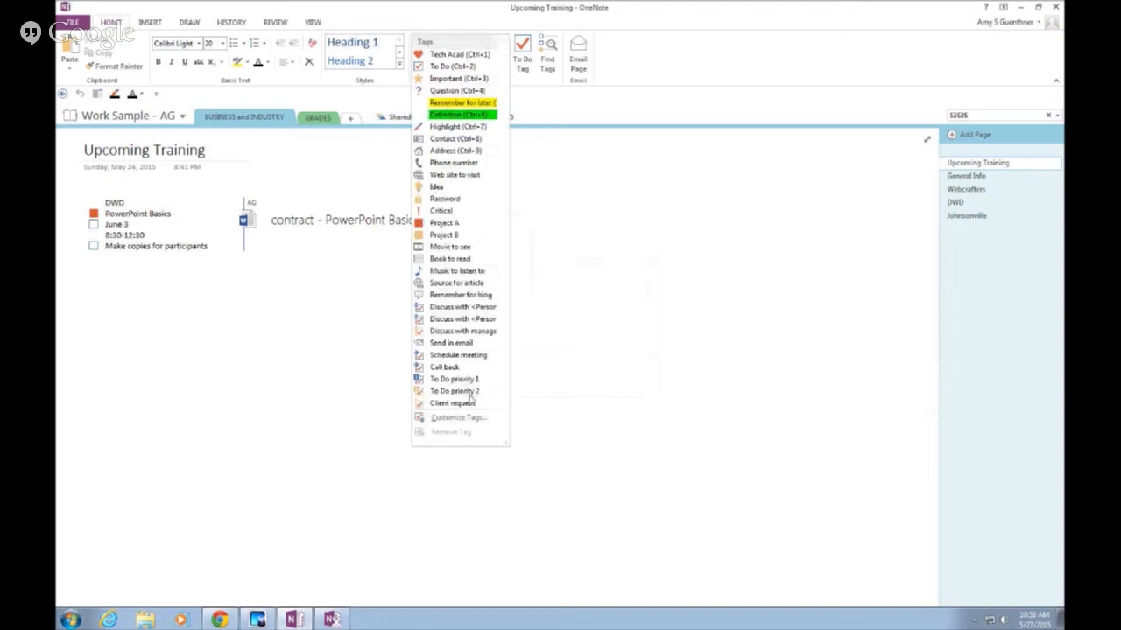
click(462, 418)
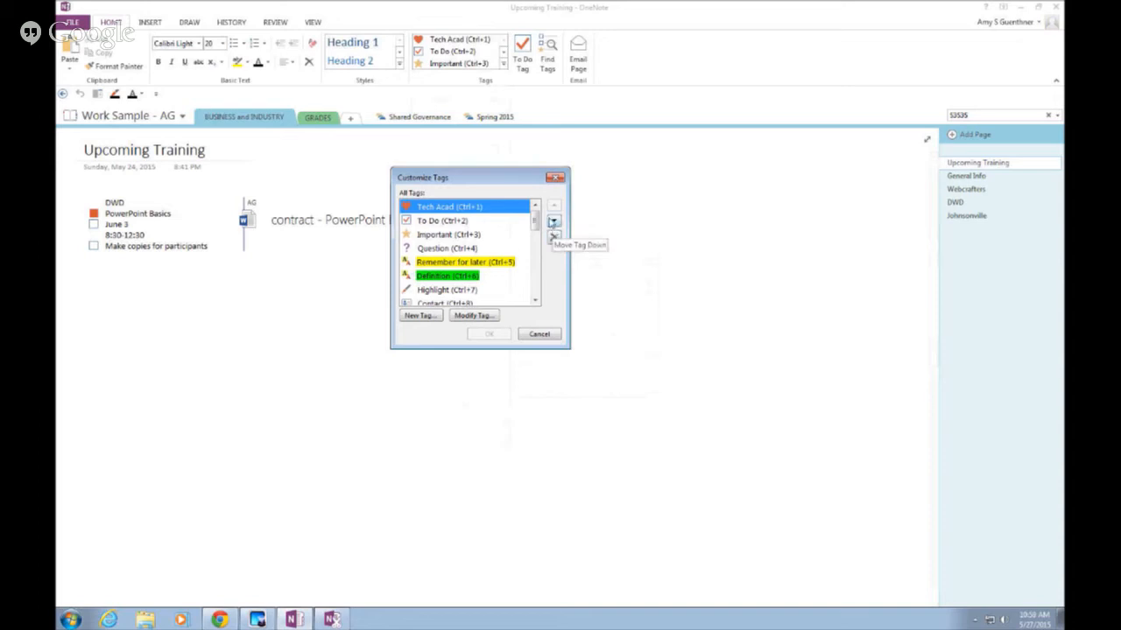
click(554, 222)
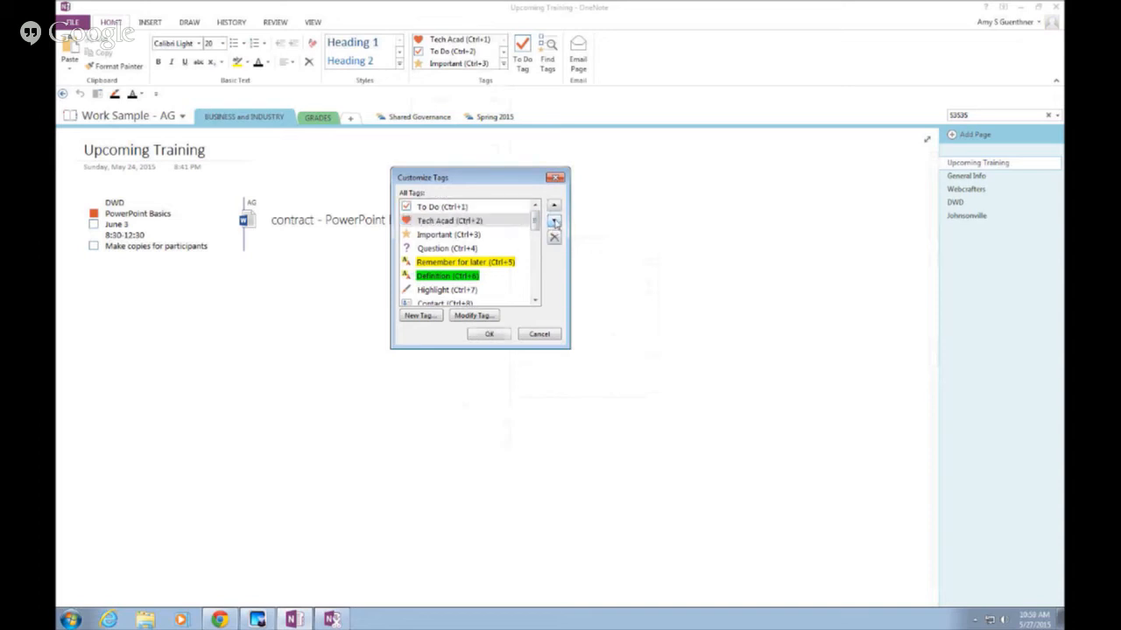
click(555, 223)
click(555, 208)
click(555, 208)
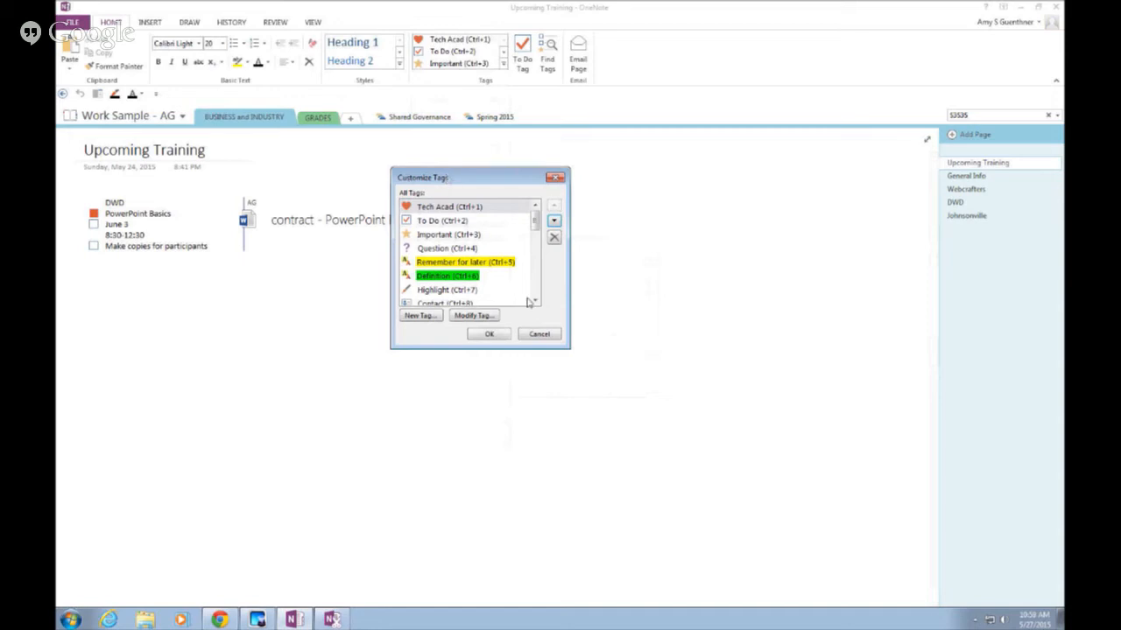
click(539, 334)
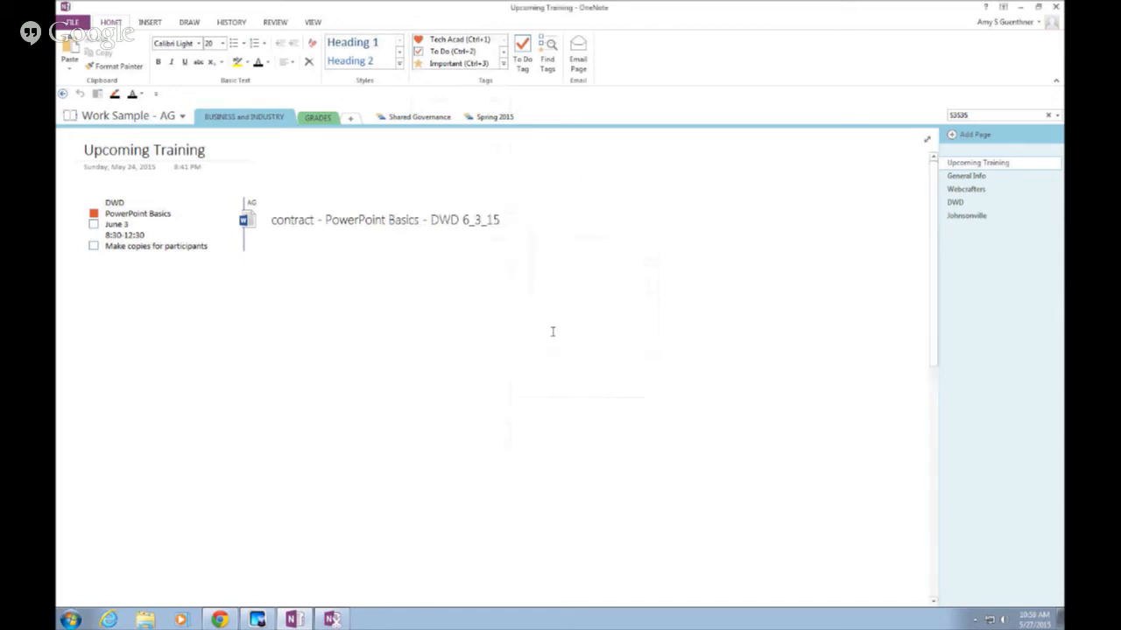
click(505, 68)
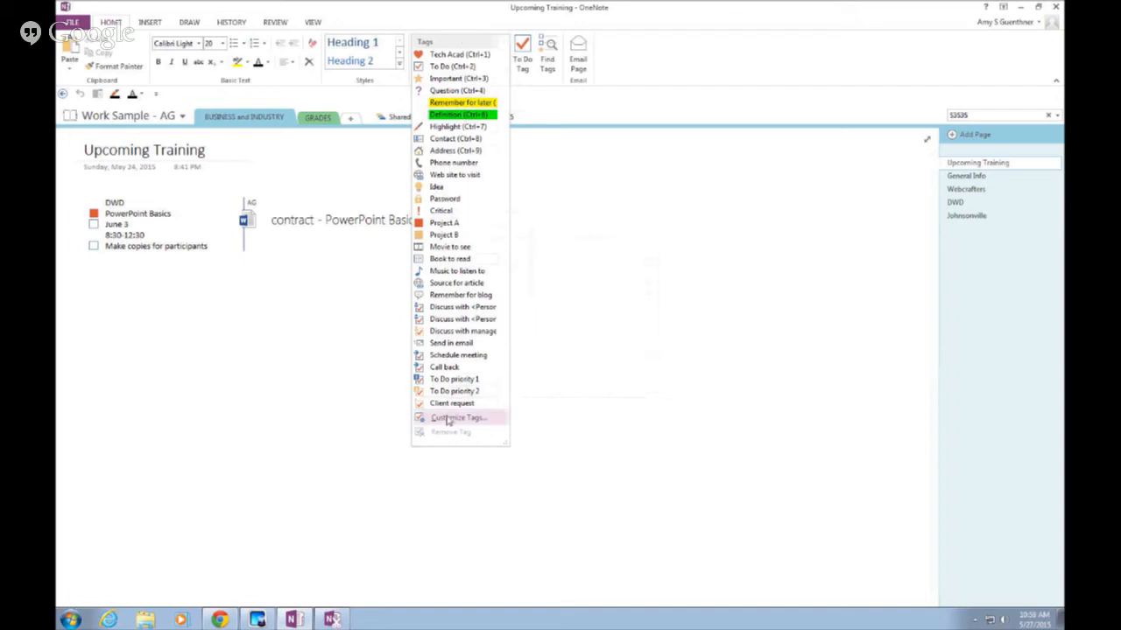
click(449, 419)
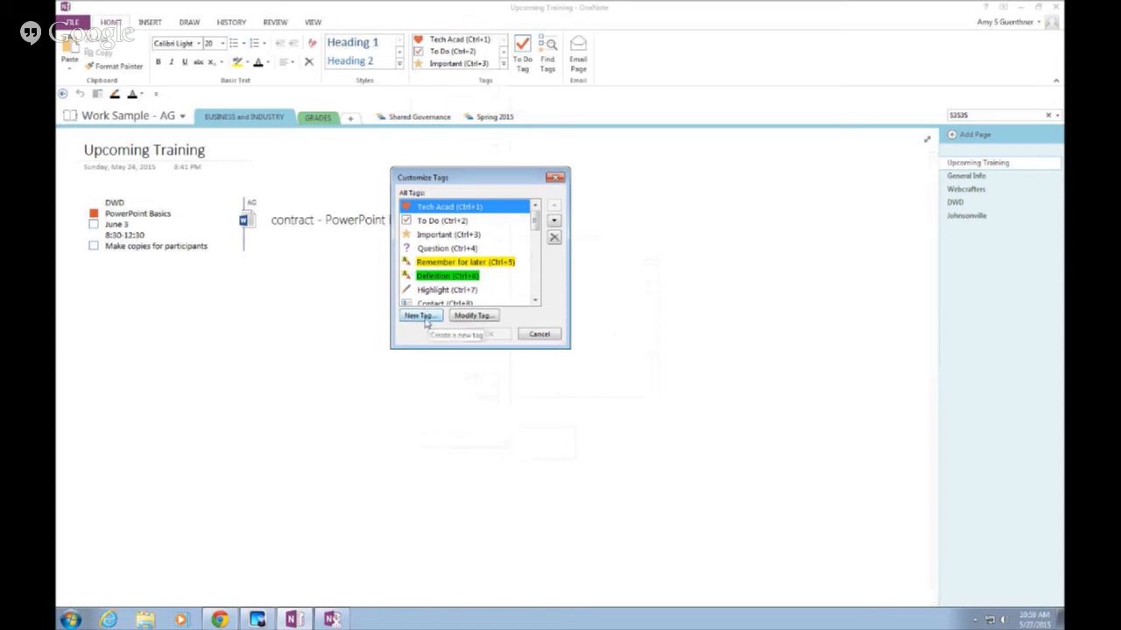
click(419, 316)
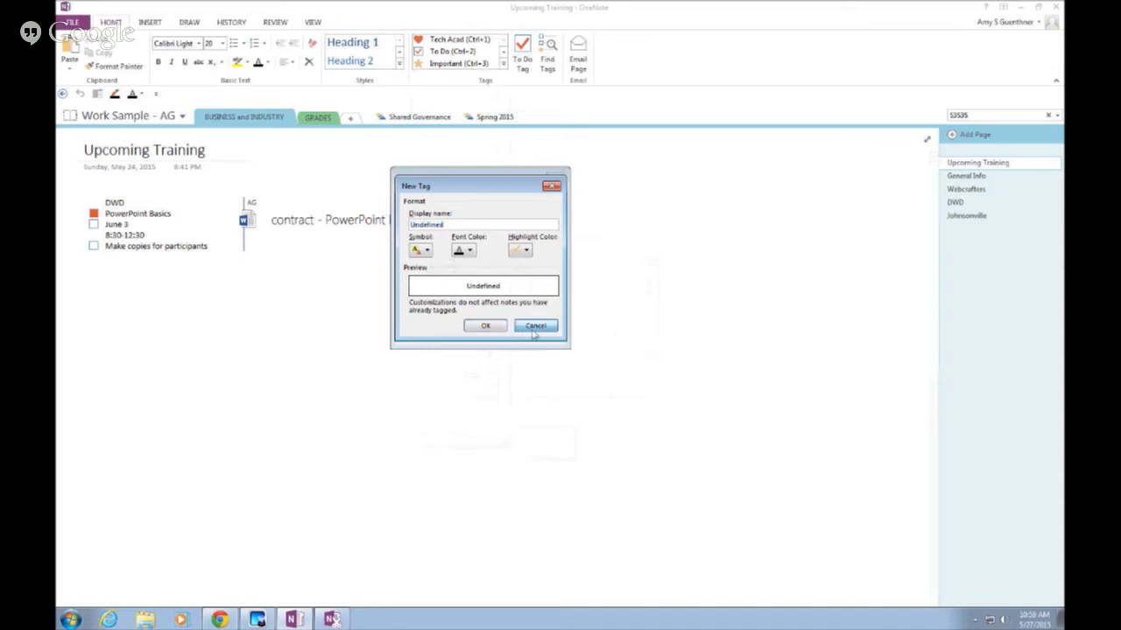
click(534, 325)
click(536, 333)
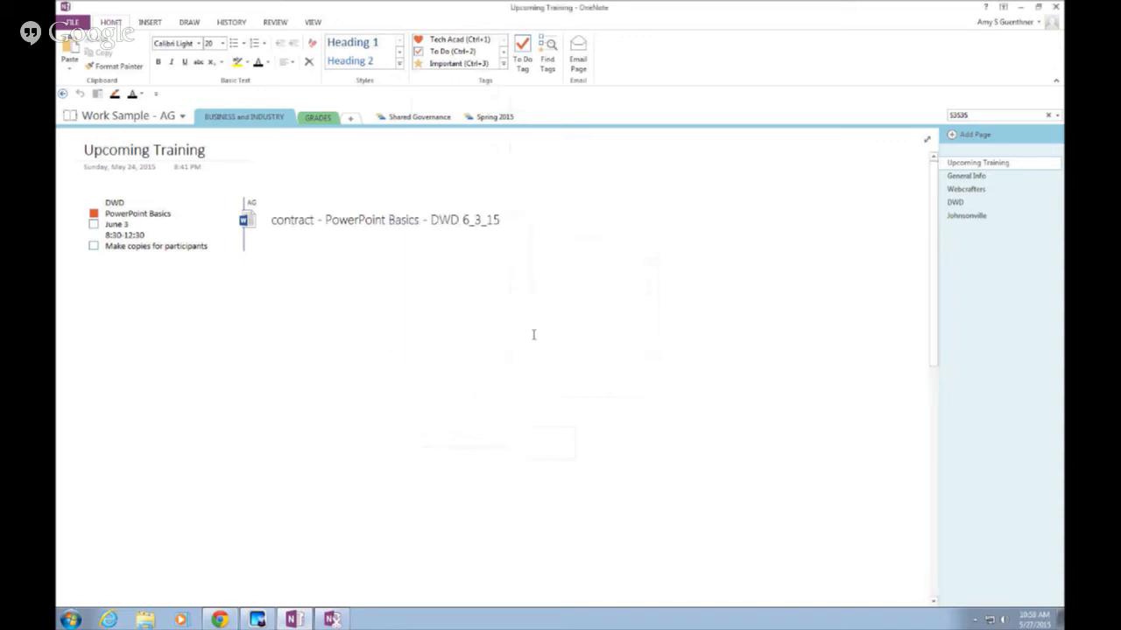
Create a section tab named 'Tec Acad' and title its first page 'Sessions'
click(350, 120)
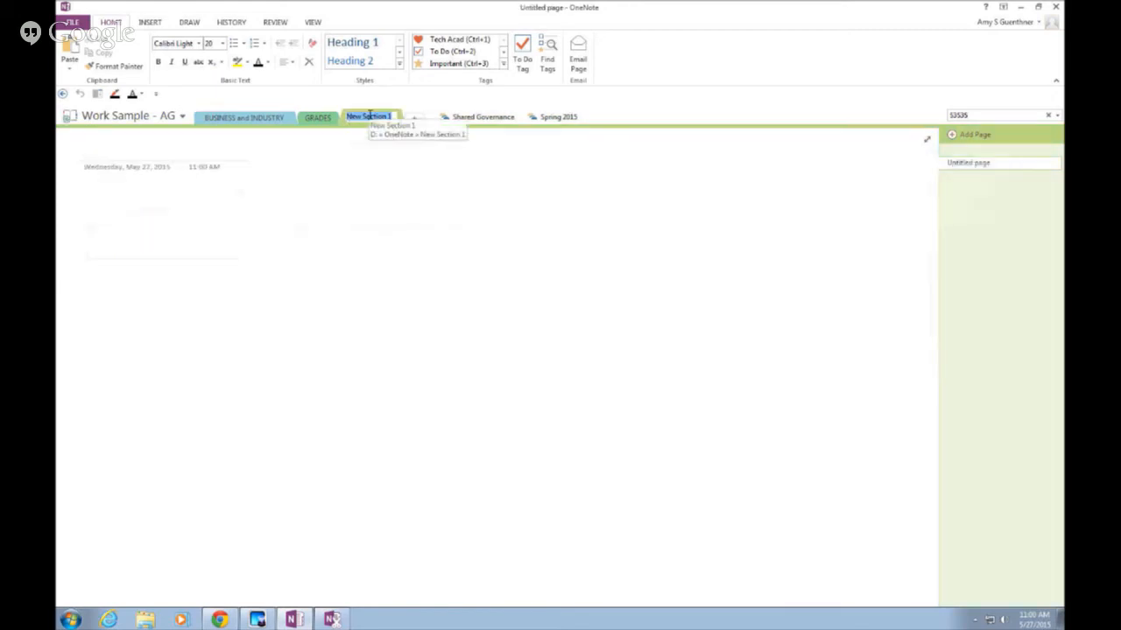
text(Tec)
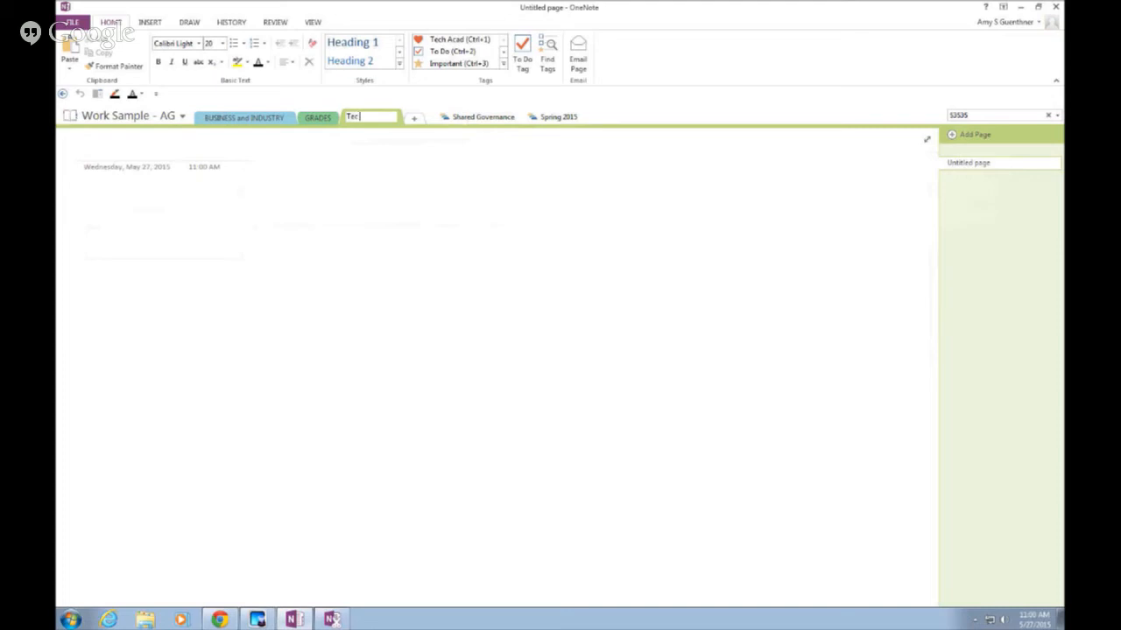
text( Acad)
key(Return)
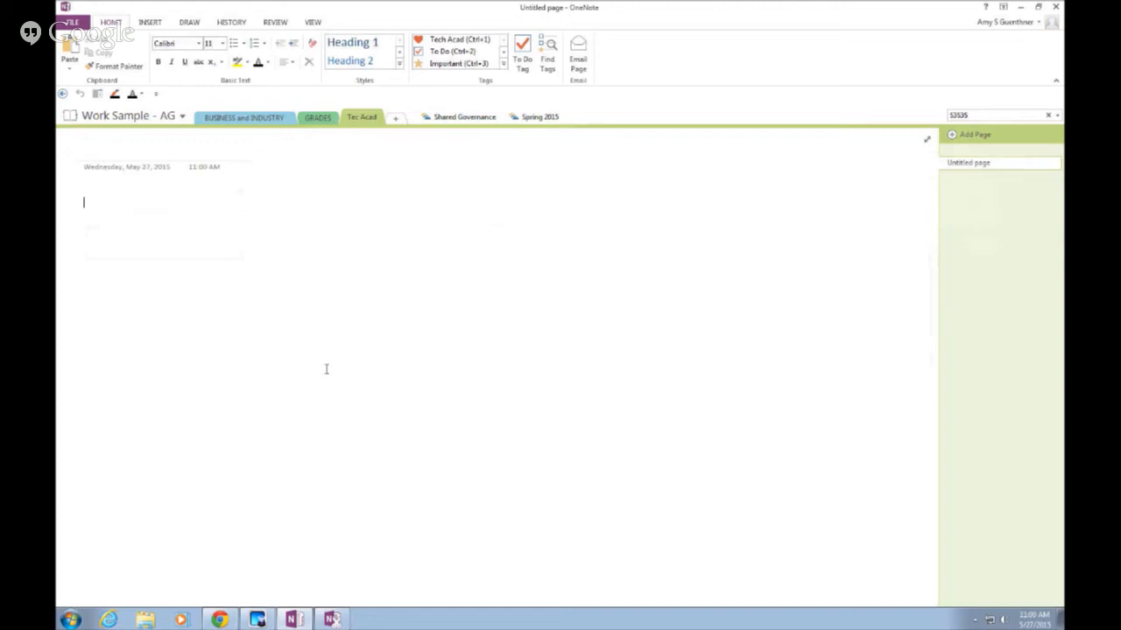
click(112, 157)
text(Sessions)
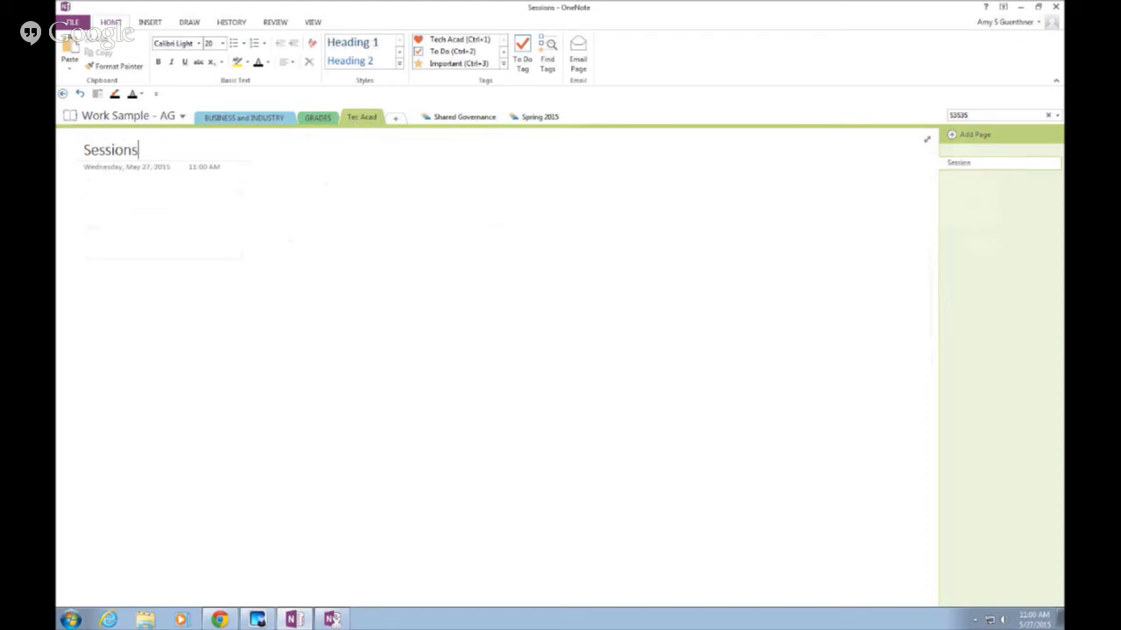
Write the note 'Tech Acad is May 27 and 28.', 'OneNote 2013 Session', 'Room 8639', then nudge it up
click(85, 202)
click(214, 261)
text(Tech Acad is May 27 and 28)
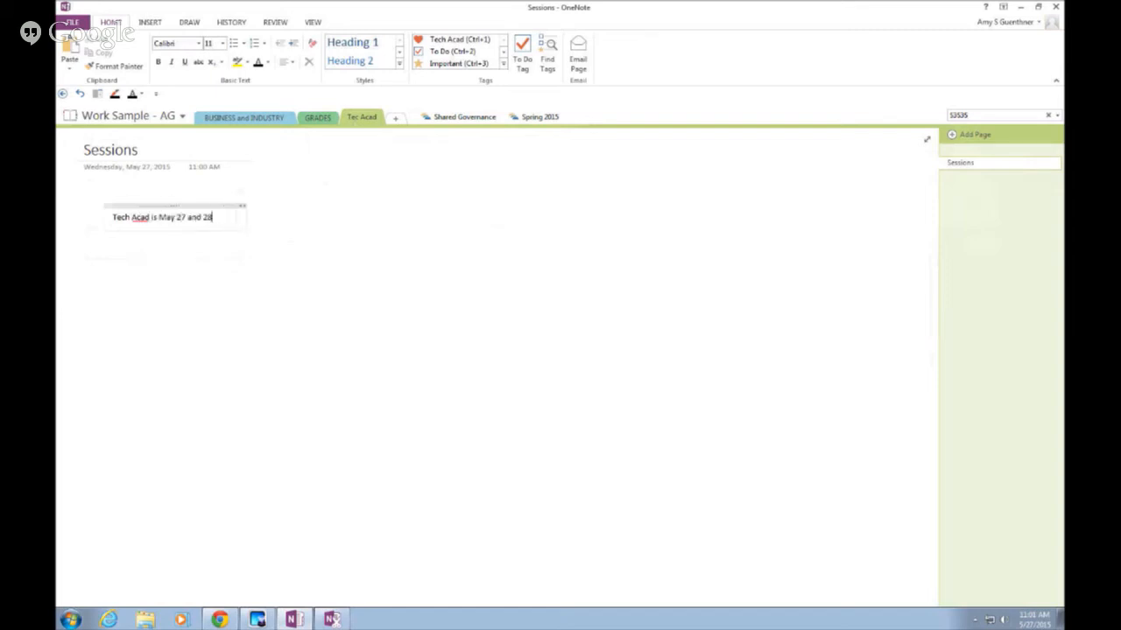
text(.)
key(Return)
text(OneNote 2013 Session)
text(Room 8)
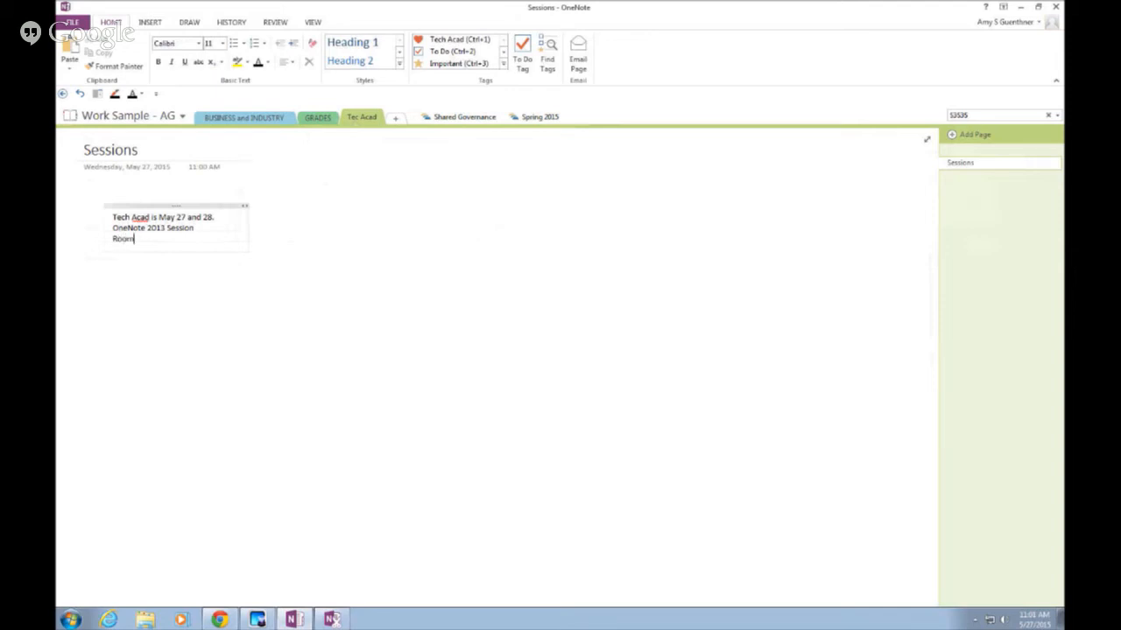
text(639)
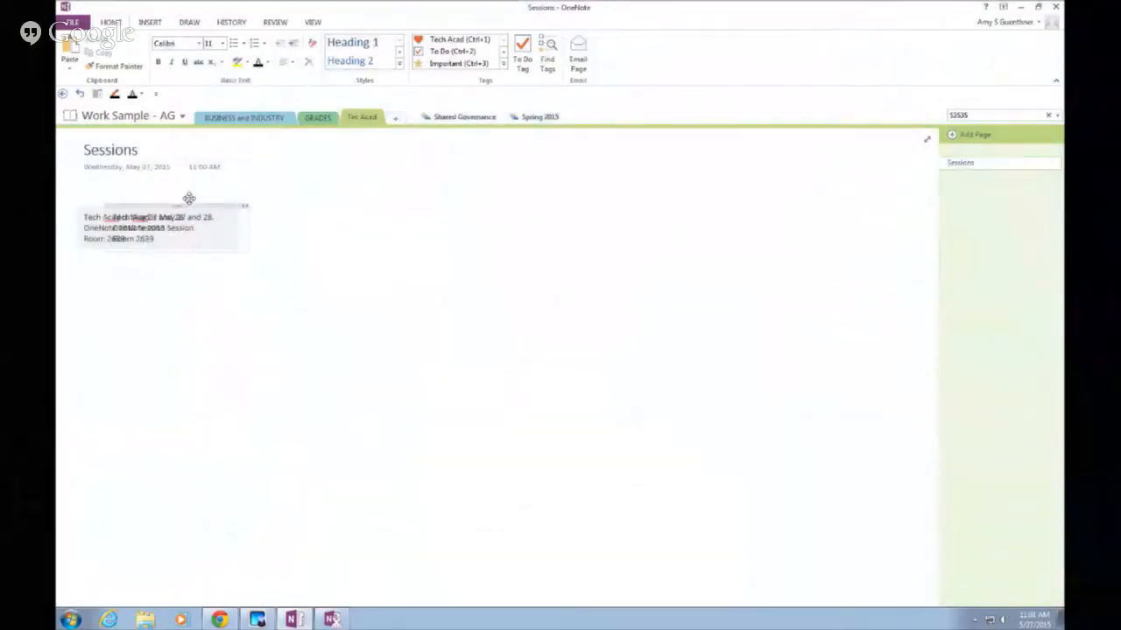
drag(189, 199, 198, 190)
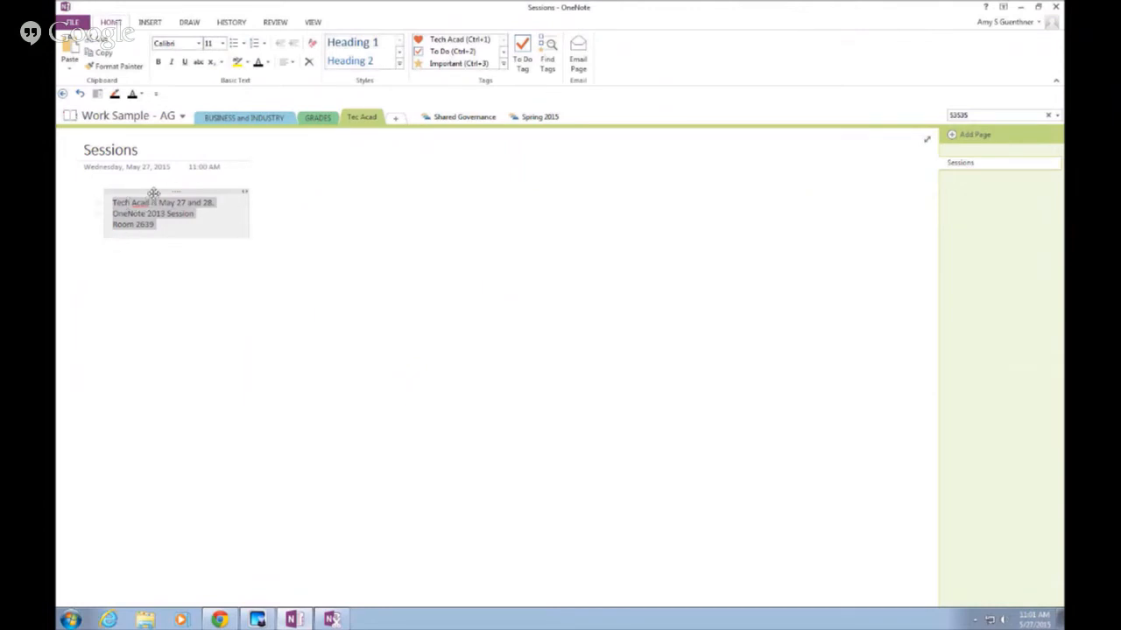
Select all three Sessions note lines and apply the heart-shaped Tech Acad tag (Ctrl+1)
click(154, 194)
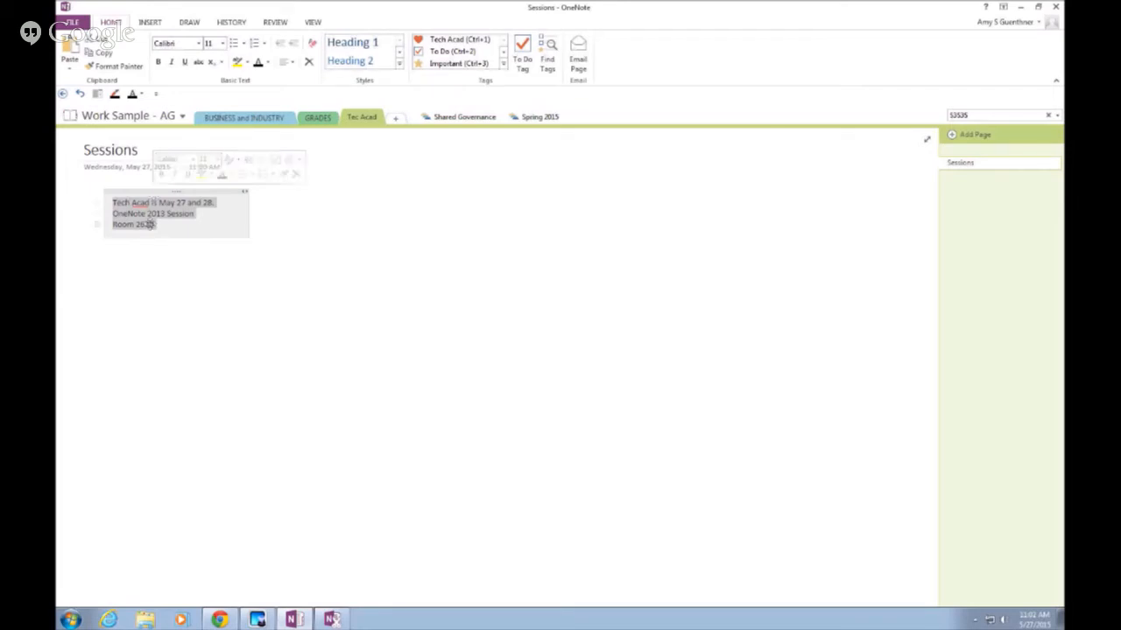
click(199, 292)
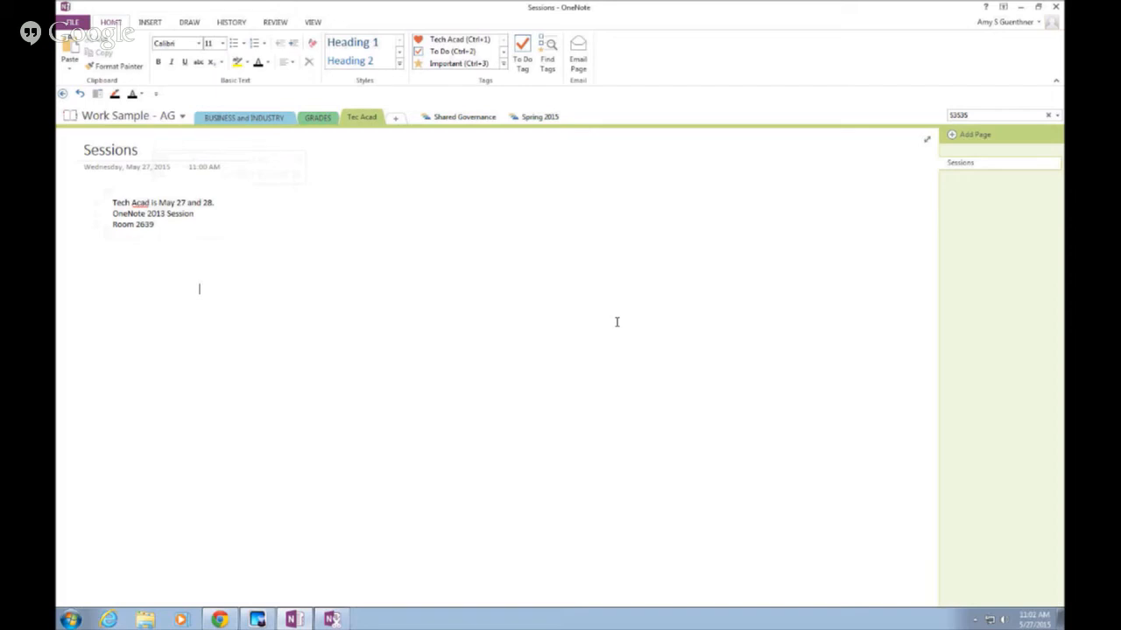
click(148, 192)
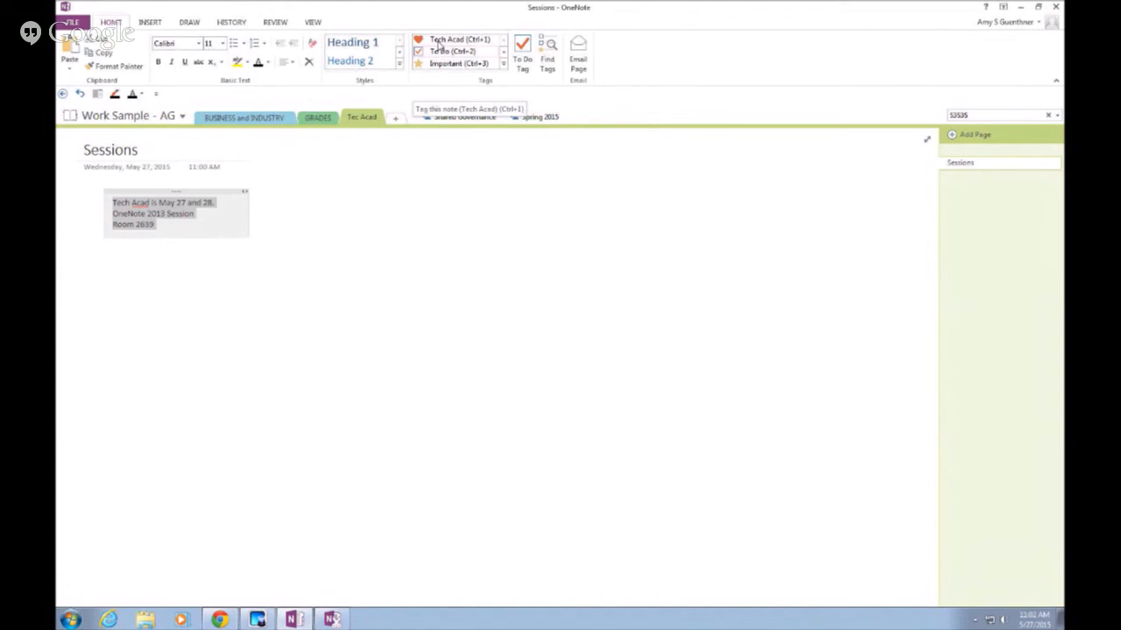
click(439, 44)
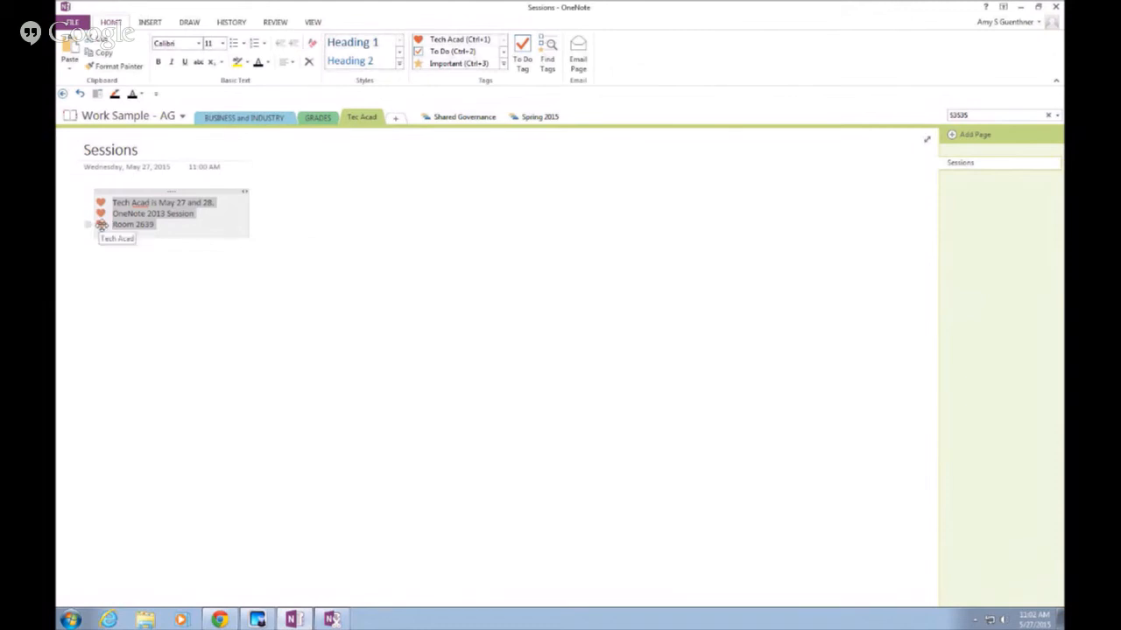
click(125, 225)
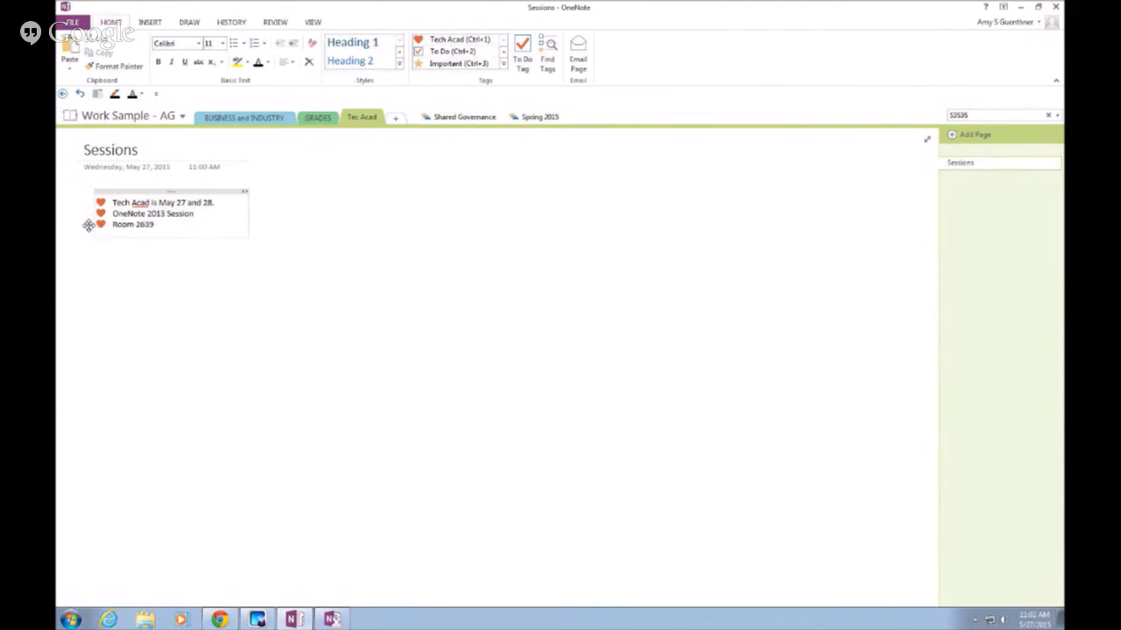
Drag the Room 2639 line into its own note container and cut that container from the page
drag(89, 225, 490, 205)
click(475, 208)
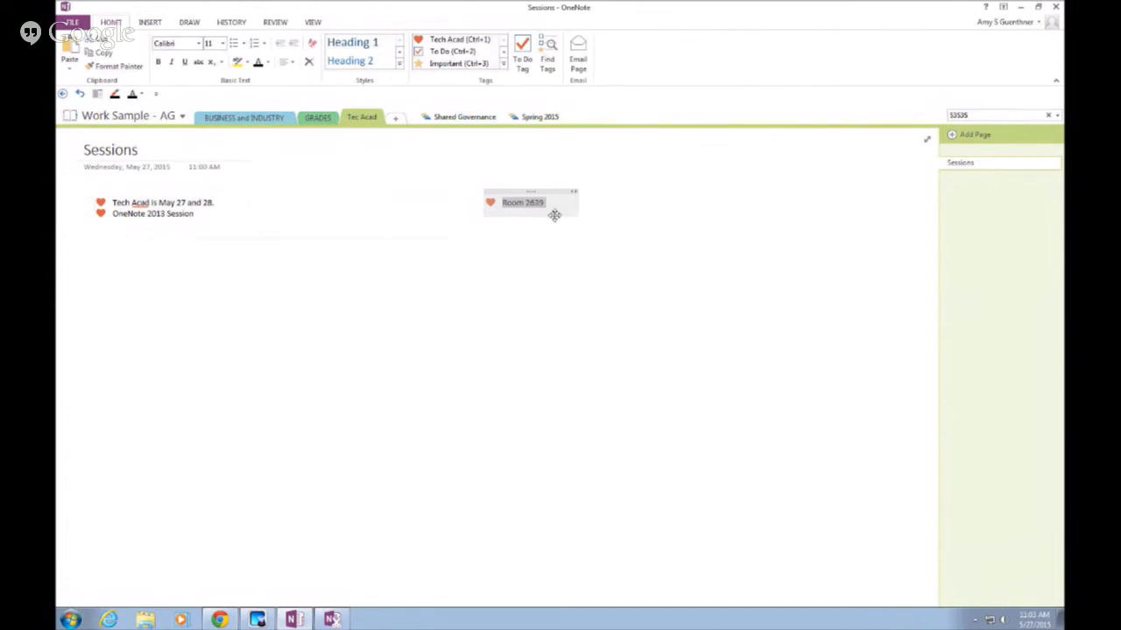
right_click(505, 198)
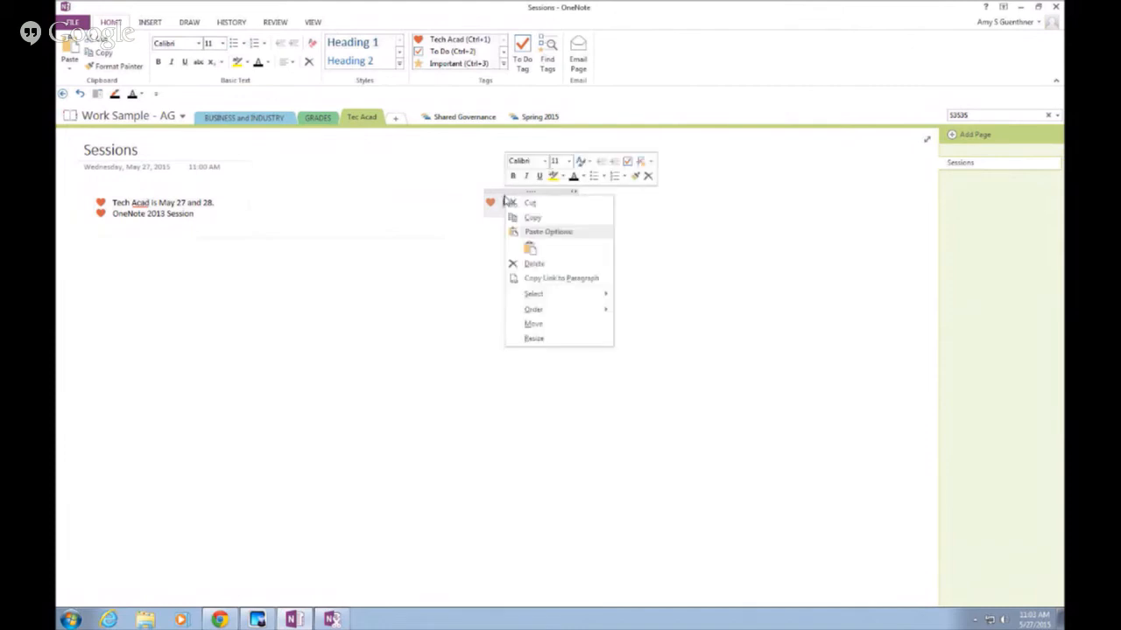
click(518, 202)
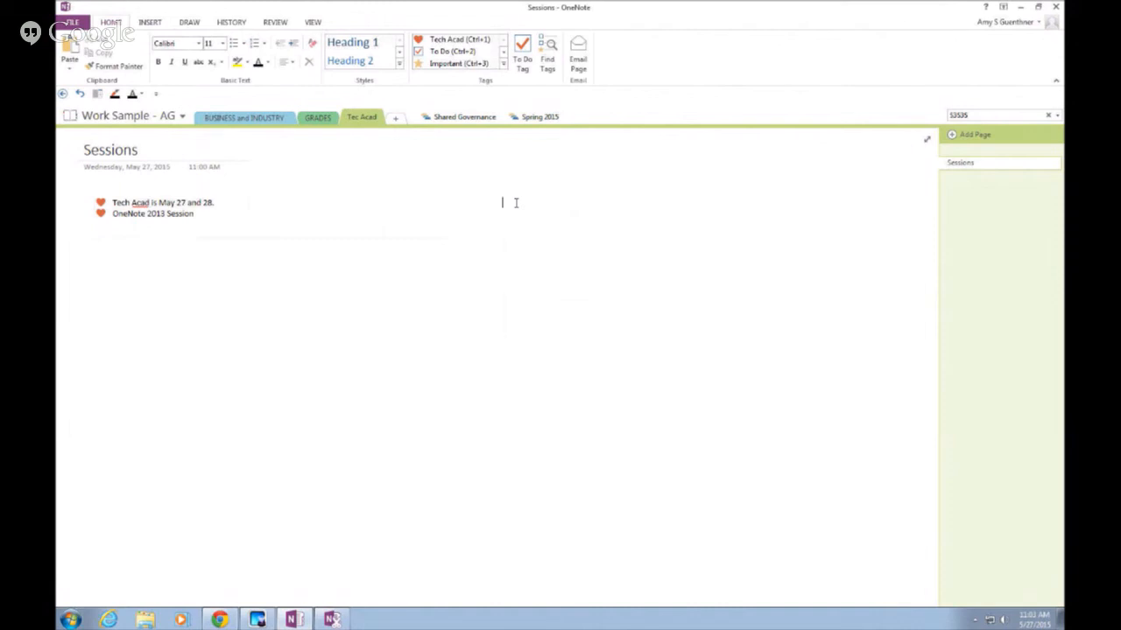
Create a page titled 'Room Info' and paste the tagged Room 2639 note onto it, shifted right
click(952, 136)
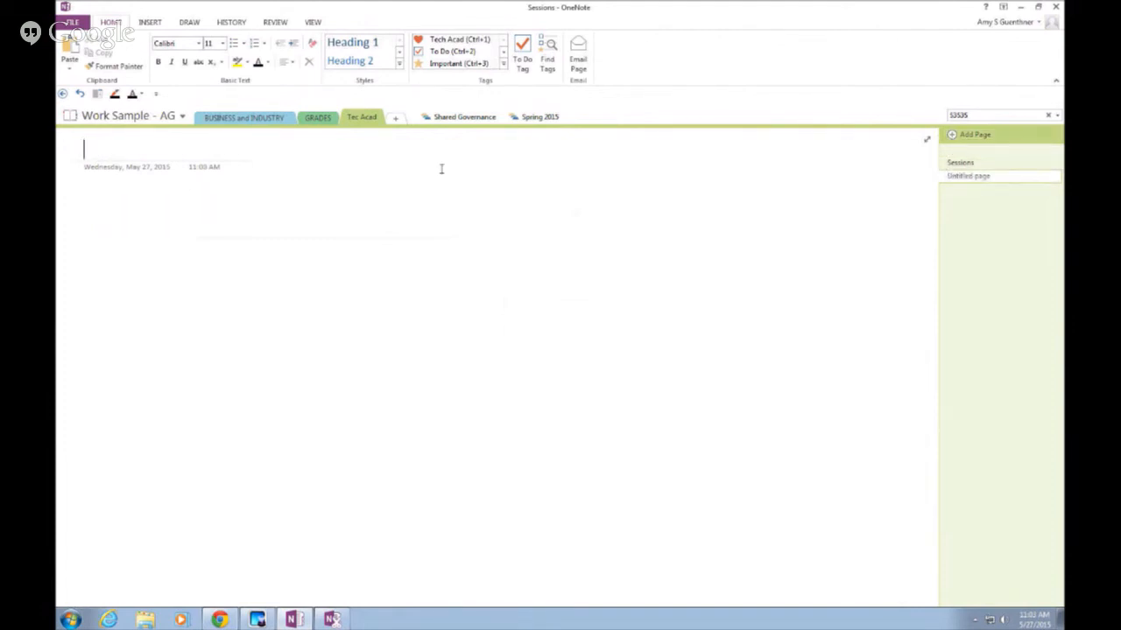
text(Room Info)
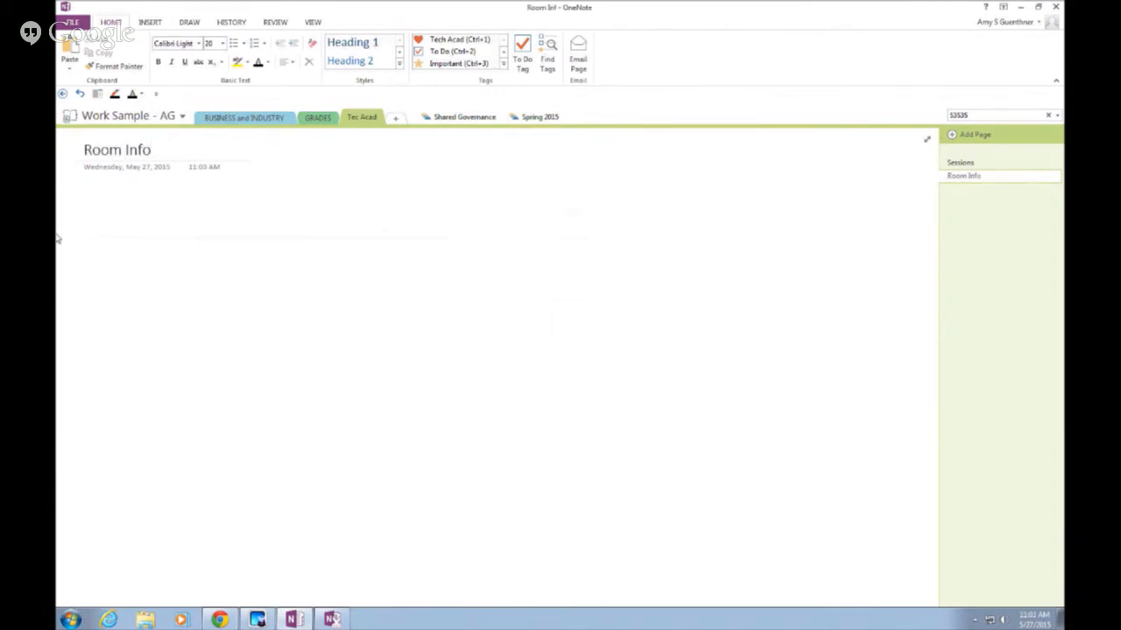
right_click(116, 217)
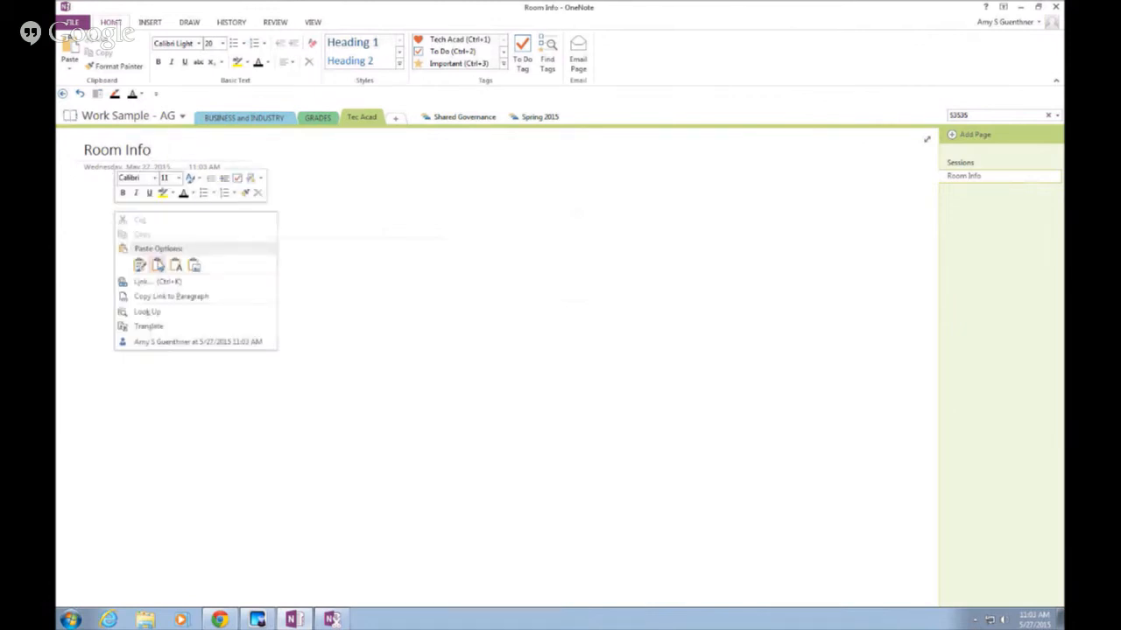
click(139, 265)
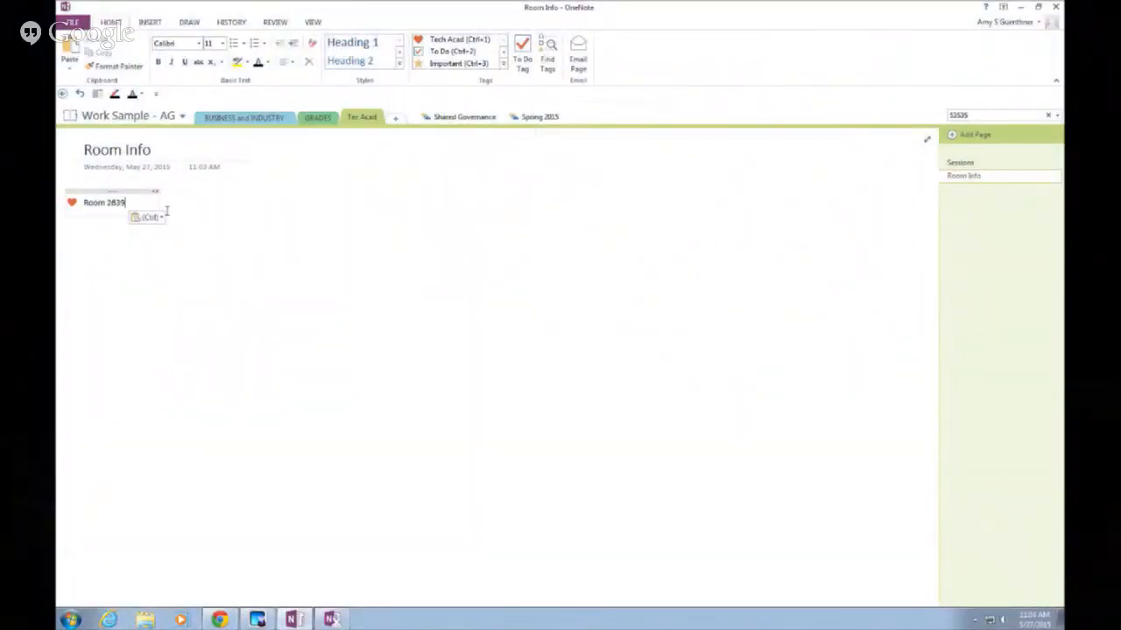
drag(84, 191, 143, 191)
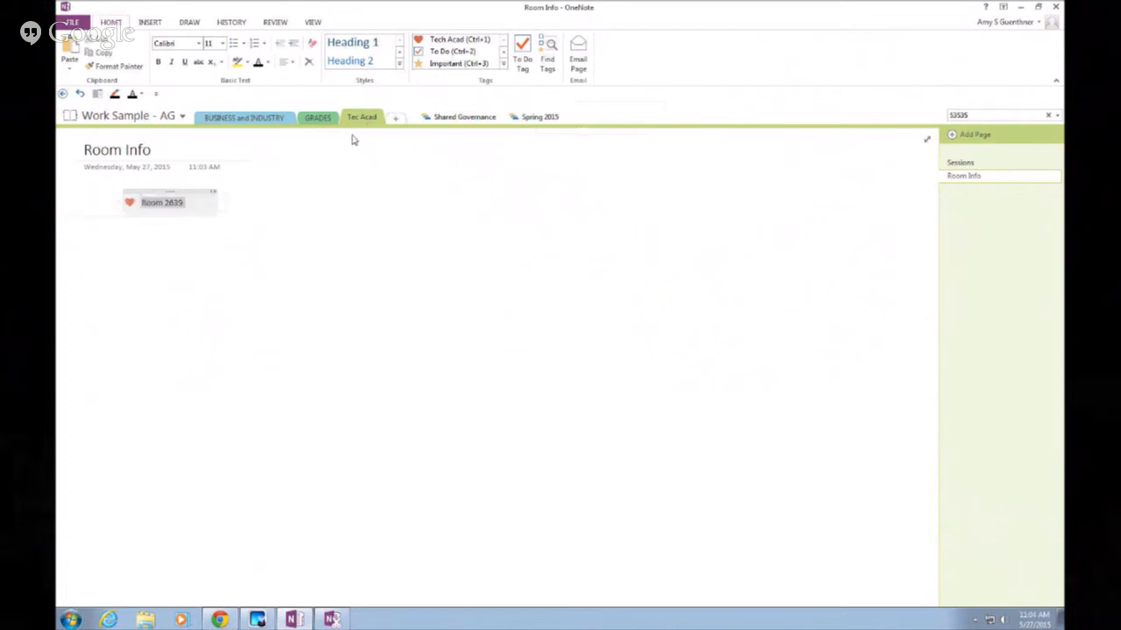
Switch to the GRADES section, then dismiss the Find Tags shortcut menu without choosing anything
click(320, 117)
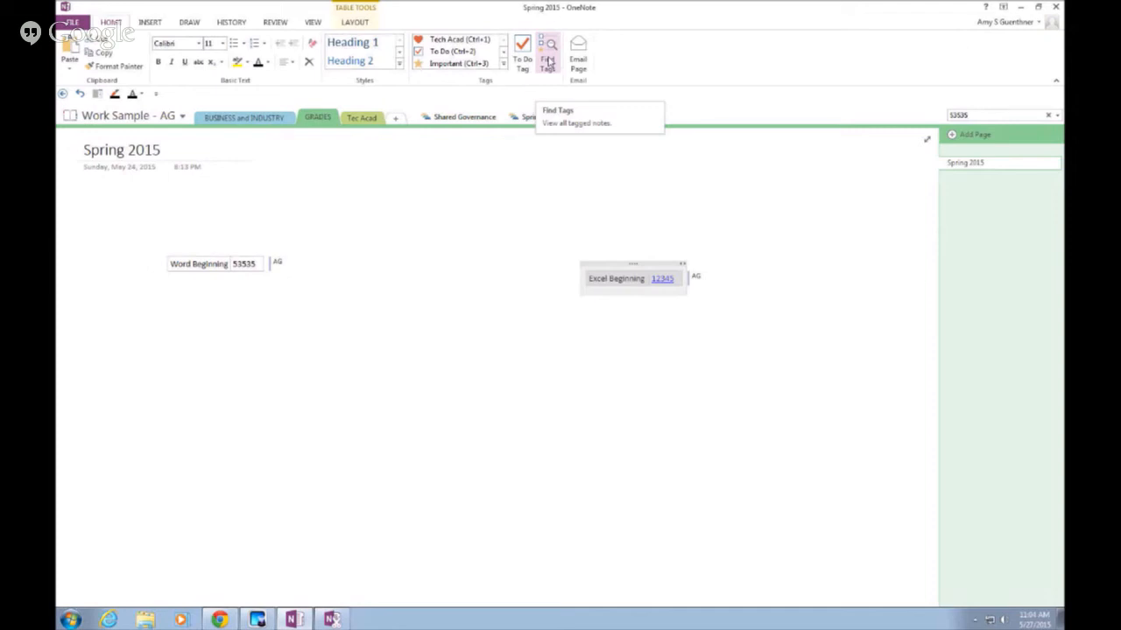
right_click(549, 59)
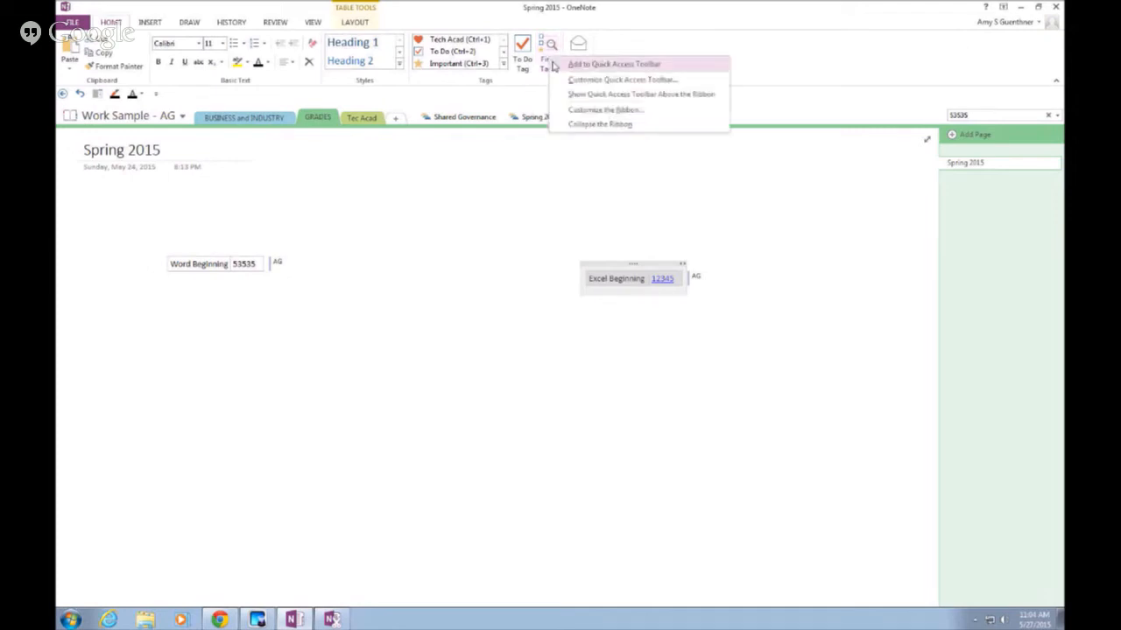
key(Escape)
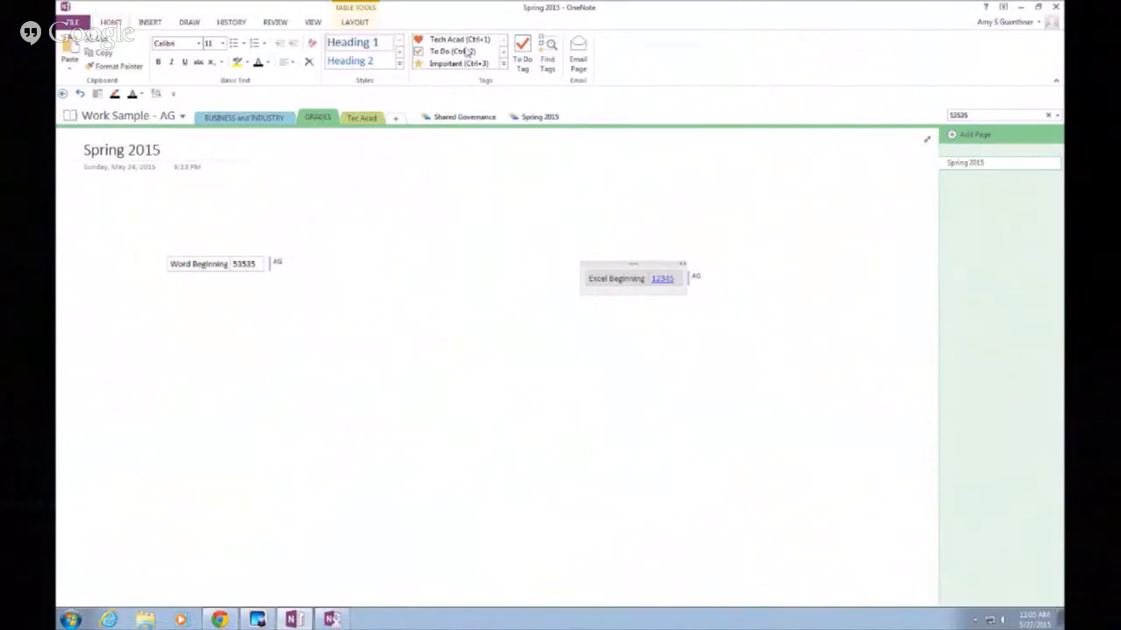
Open the Tags Summary and regroup it by Section, then Title, and finally Note text
click(549, 63)
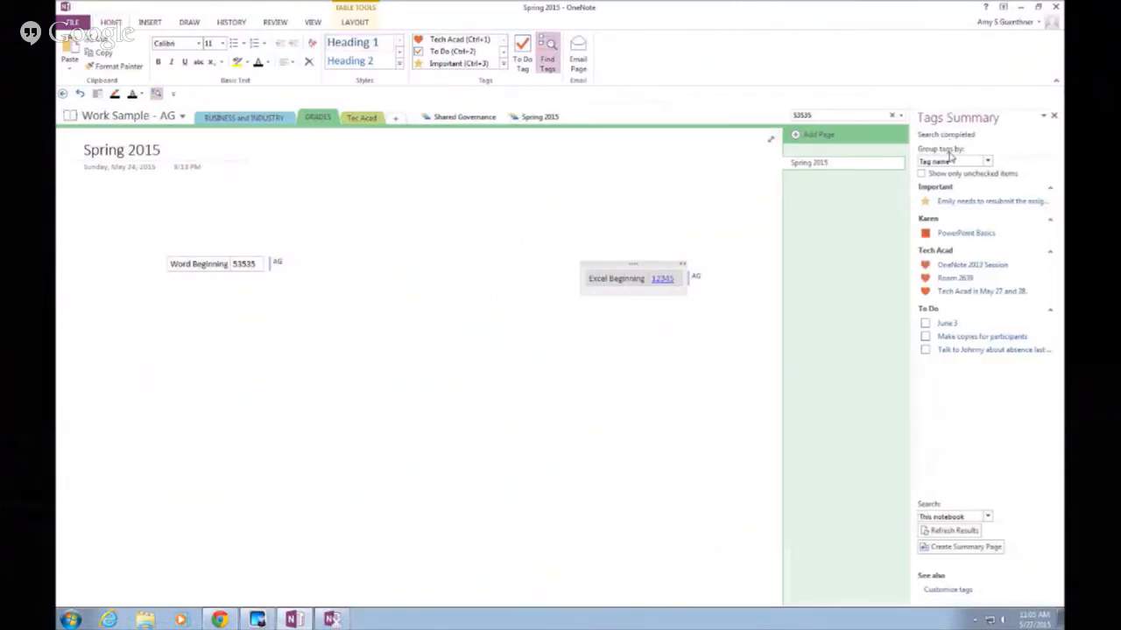
click(987, 162)
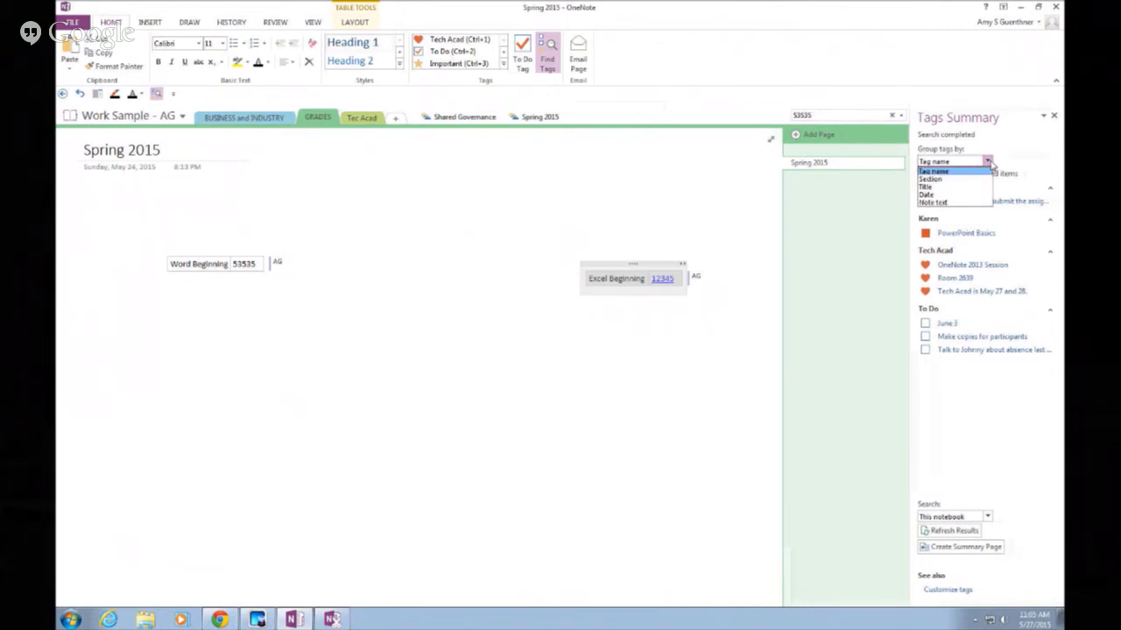
click(951, 180)
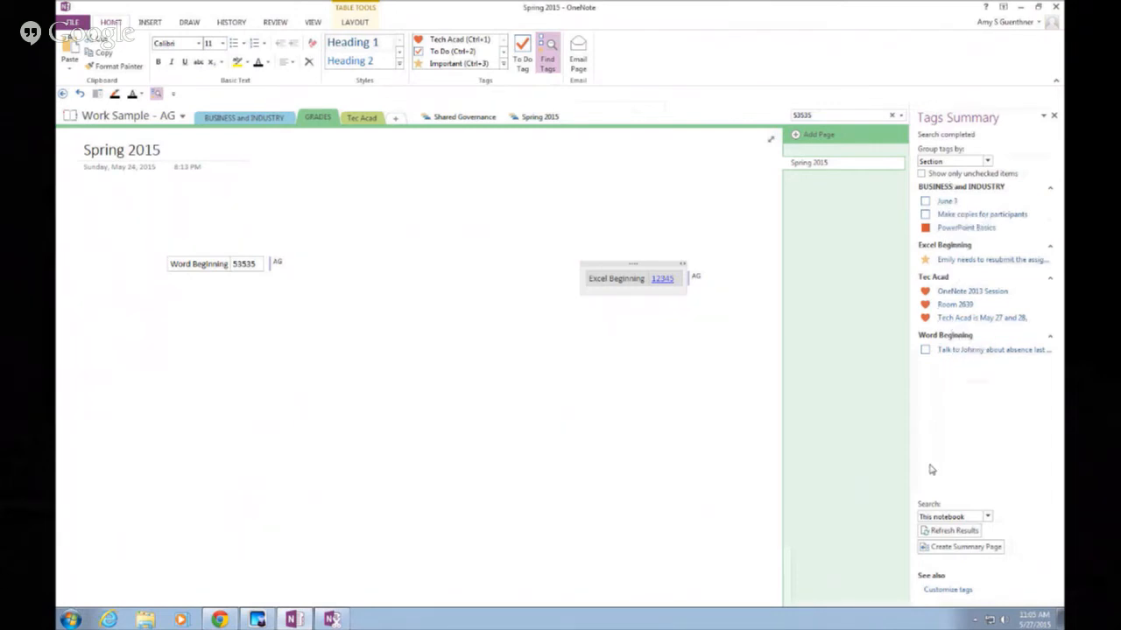
click(988, 163)
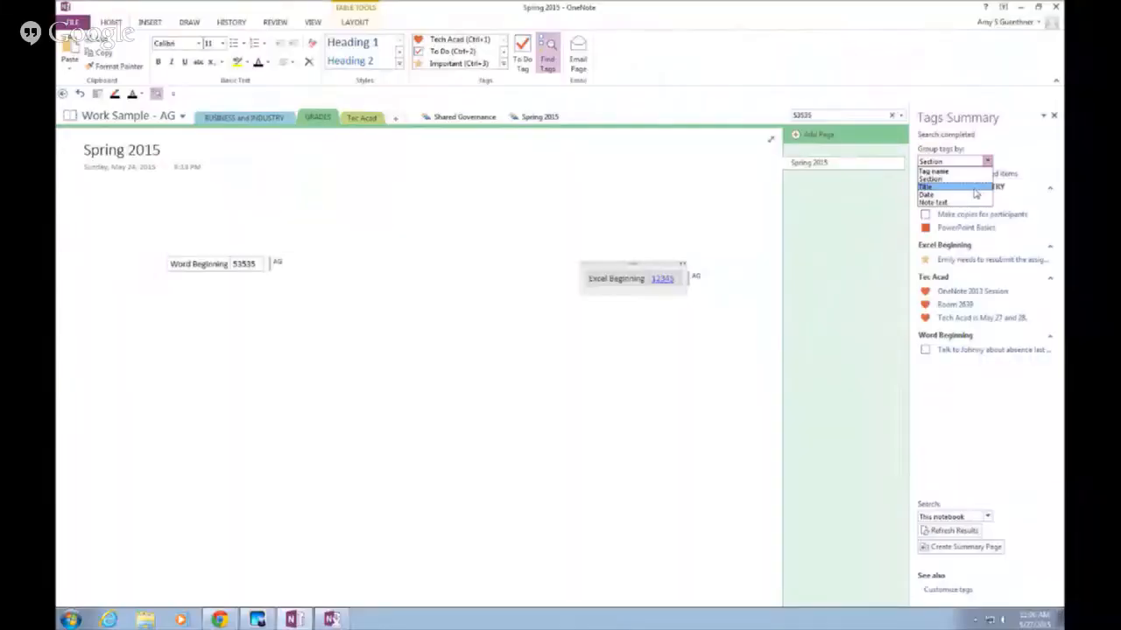
click(976, 187)
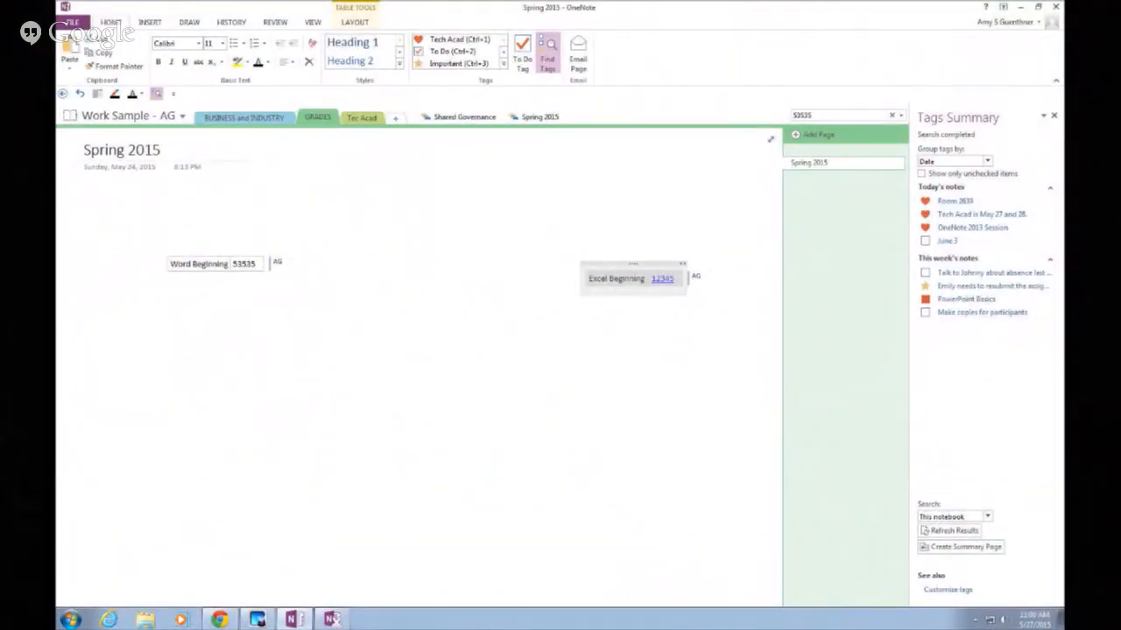
click(986, 161)
click(975, 203)
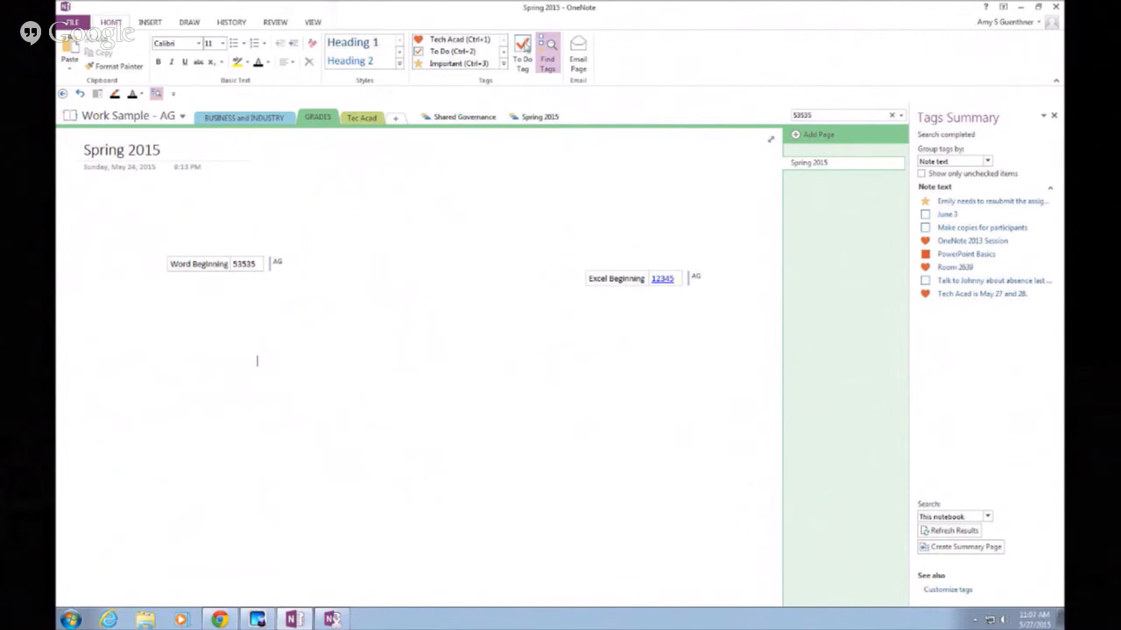
Add To Do items Task 1, Task 2 and Task 3, also tagging Task 3 as Important
click(523, 51)
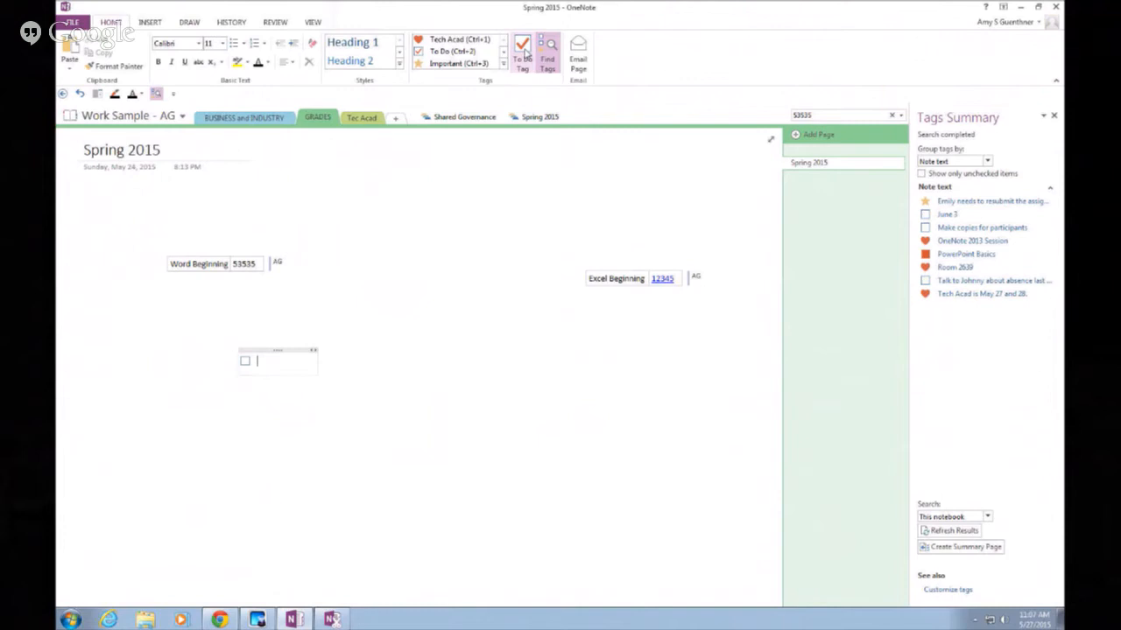
text(Task 1)
key(Return)
text(Task 2)
key(Return)
text(Task 3)
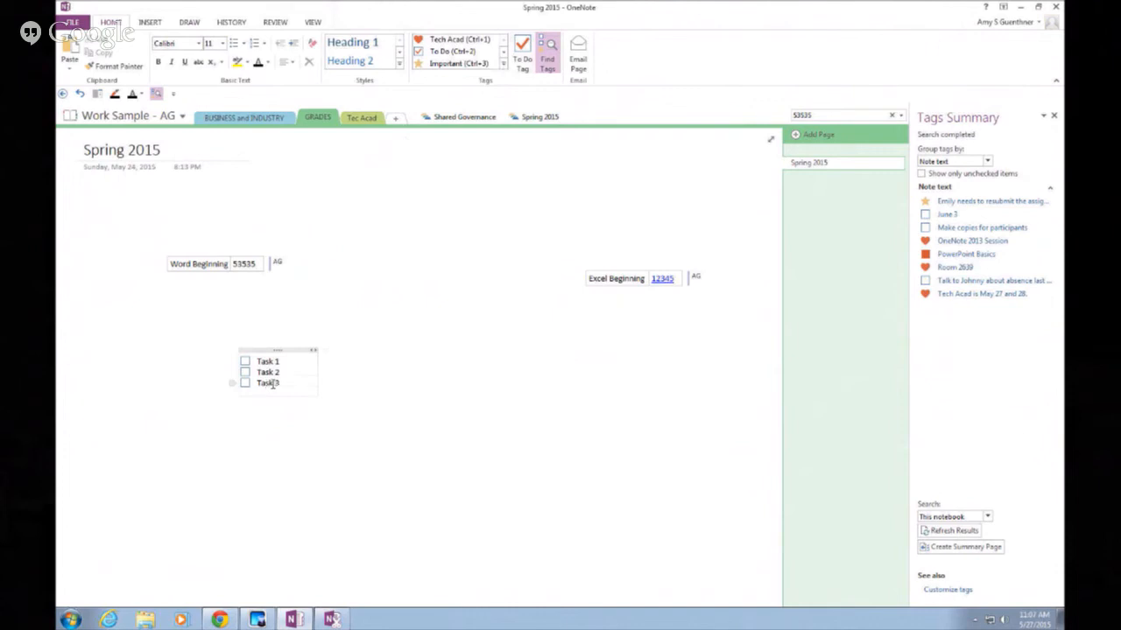
click(458, 66)
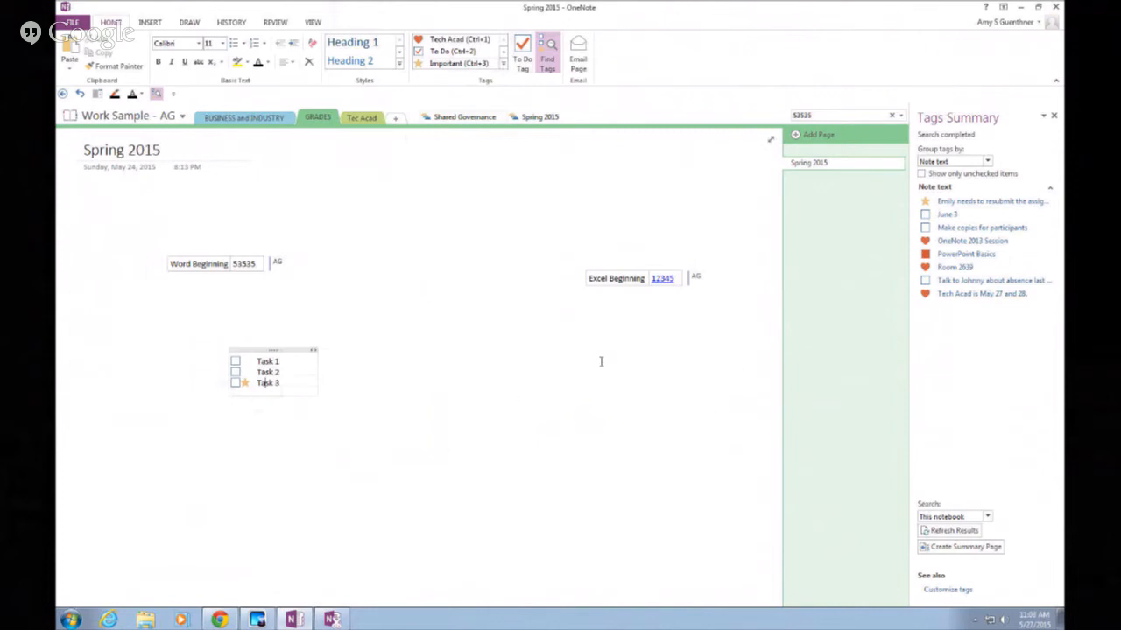
Group the Tags Summary by tag name and check off Task 1 and Task 3
click(988, 162)
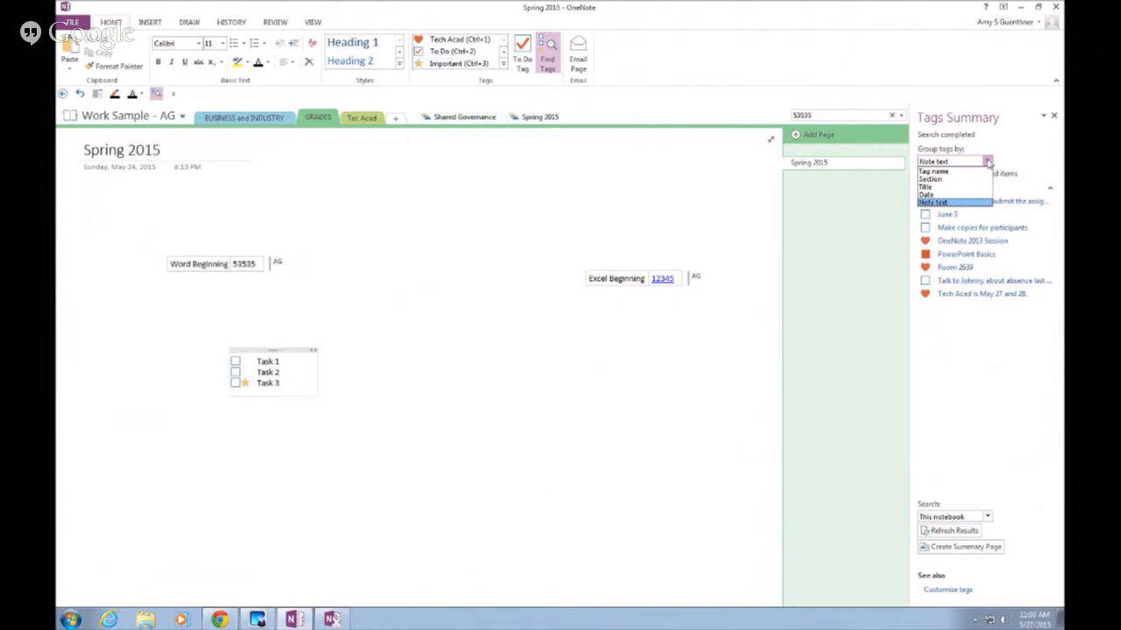
click(955, 173)
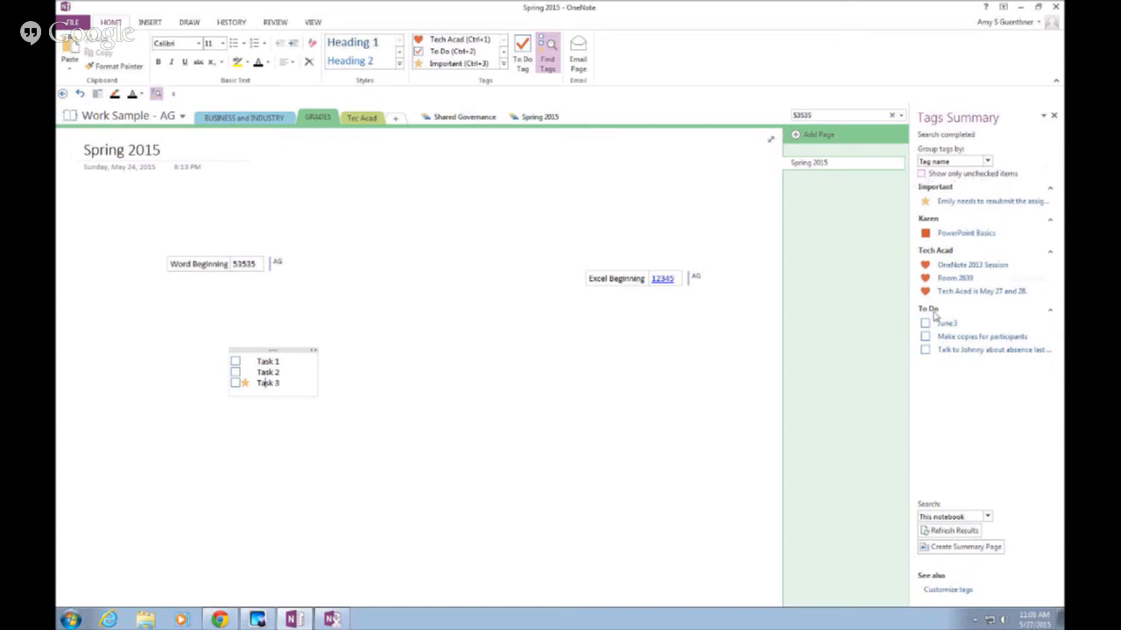
click(235, 361)
click(235, 384)
Toggle the unchecked-items-only filter on and off, then refresh the tag summary
click(922, 173)
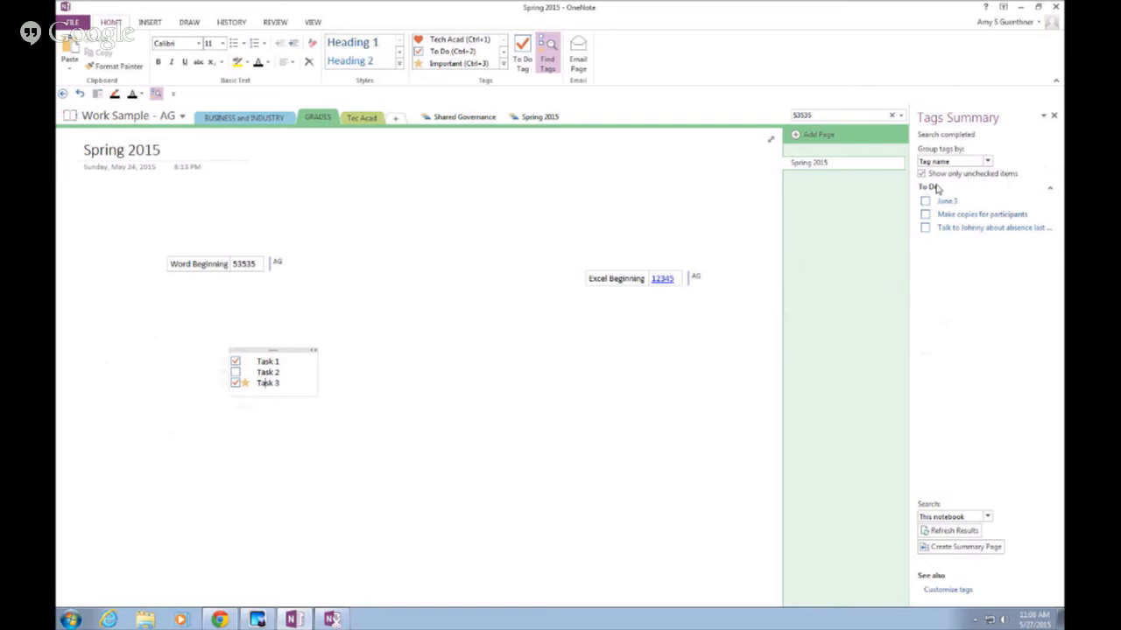
click(922, 174)
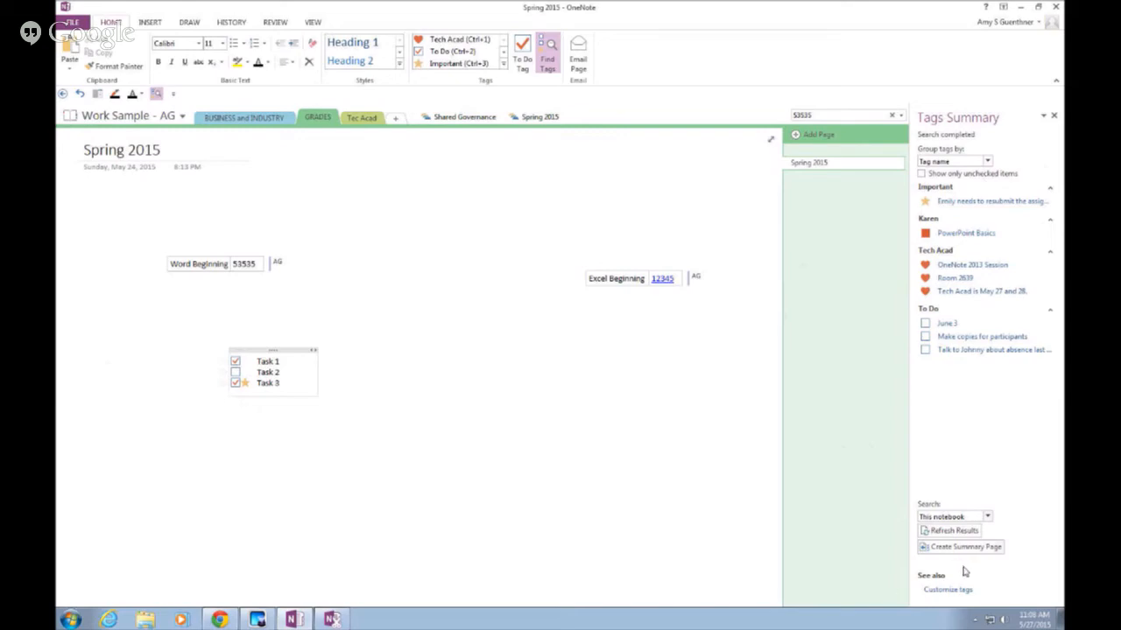
click(950, 531)
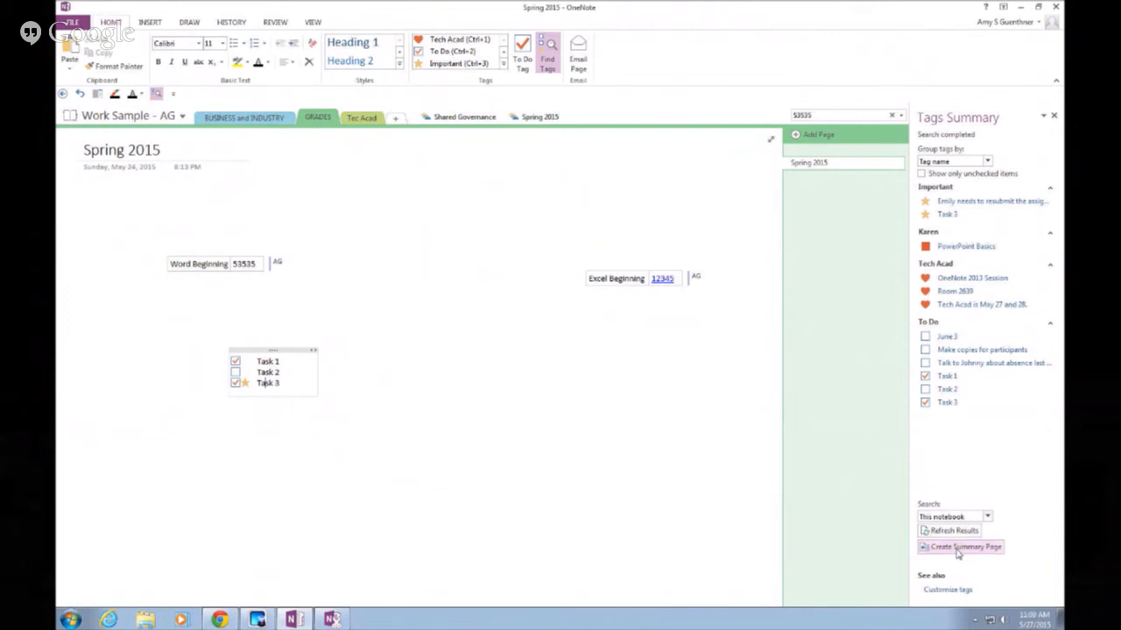
Create a summary page from the Tags Summary pane listing all tagged notes by tag
click(958, 549)
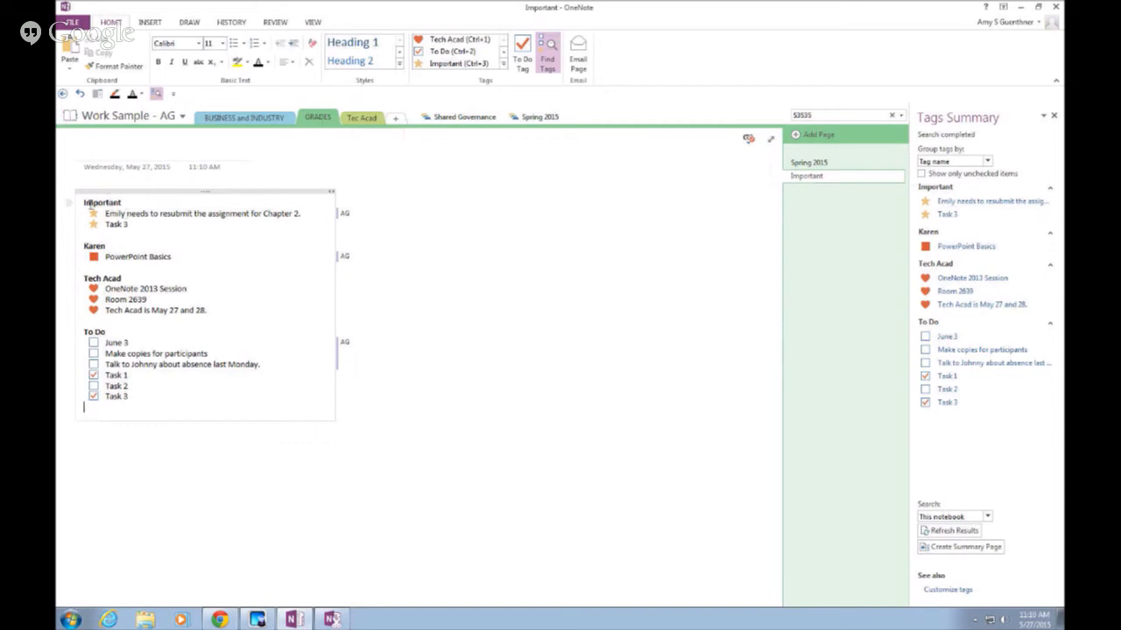
Delete the Important, Karen and Tech Acad groups from the summary page, then return to Spring 2015
drag(85, 202, 224, 316)
key(Delete)
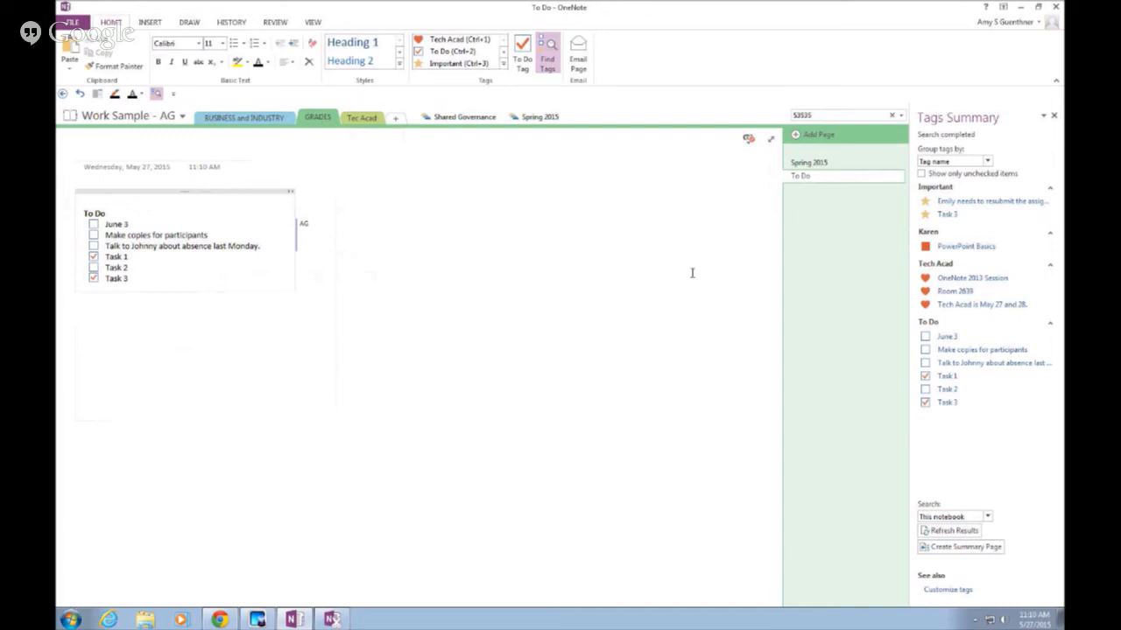
click(823, 166)
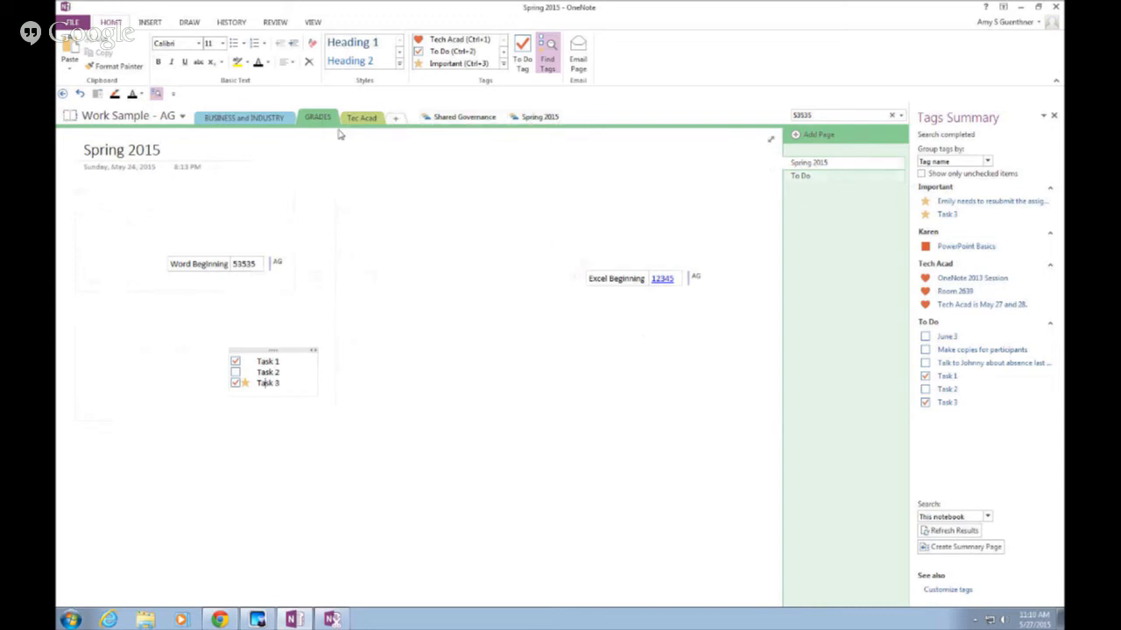
Open the Spring 2015 section group
click(545, 120)
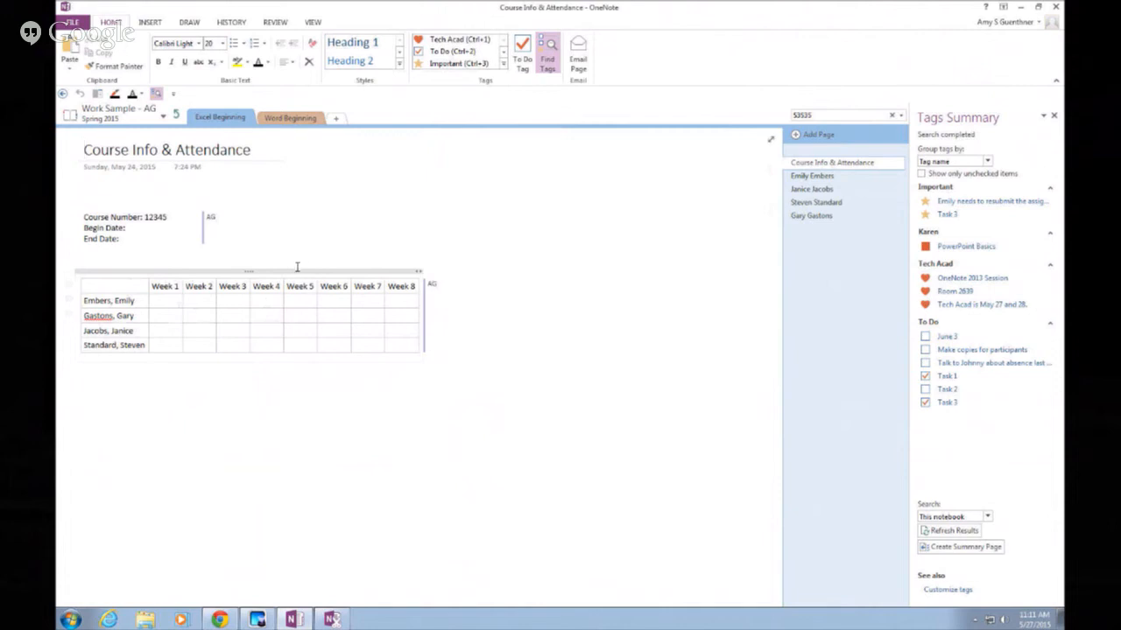
click(295, 121)
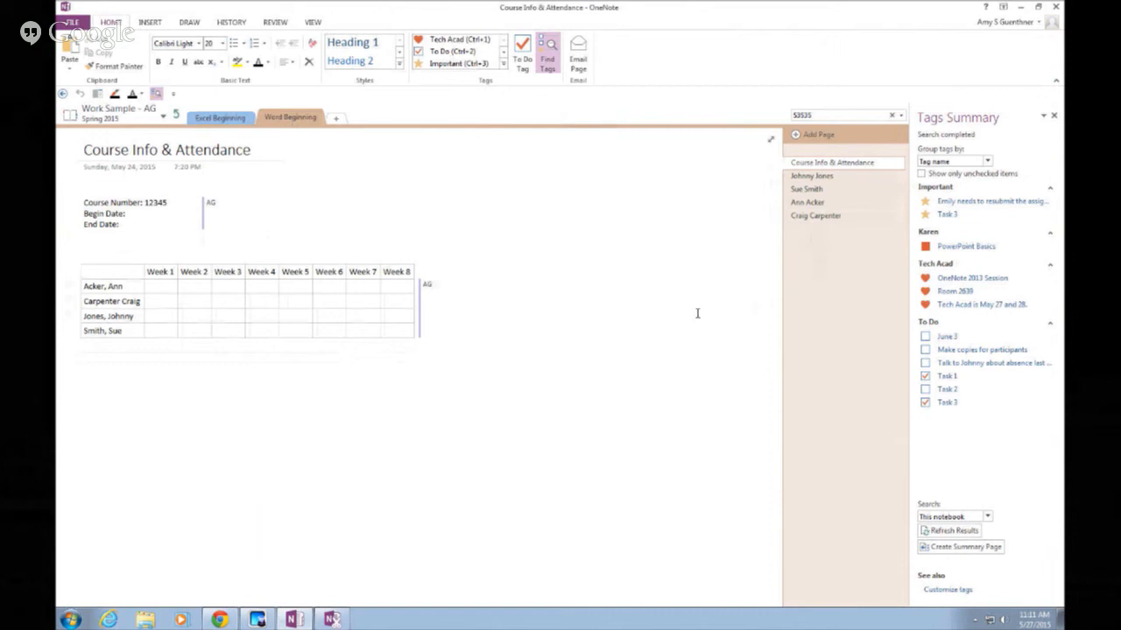
click(220, 118)
click(279, 117)
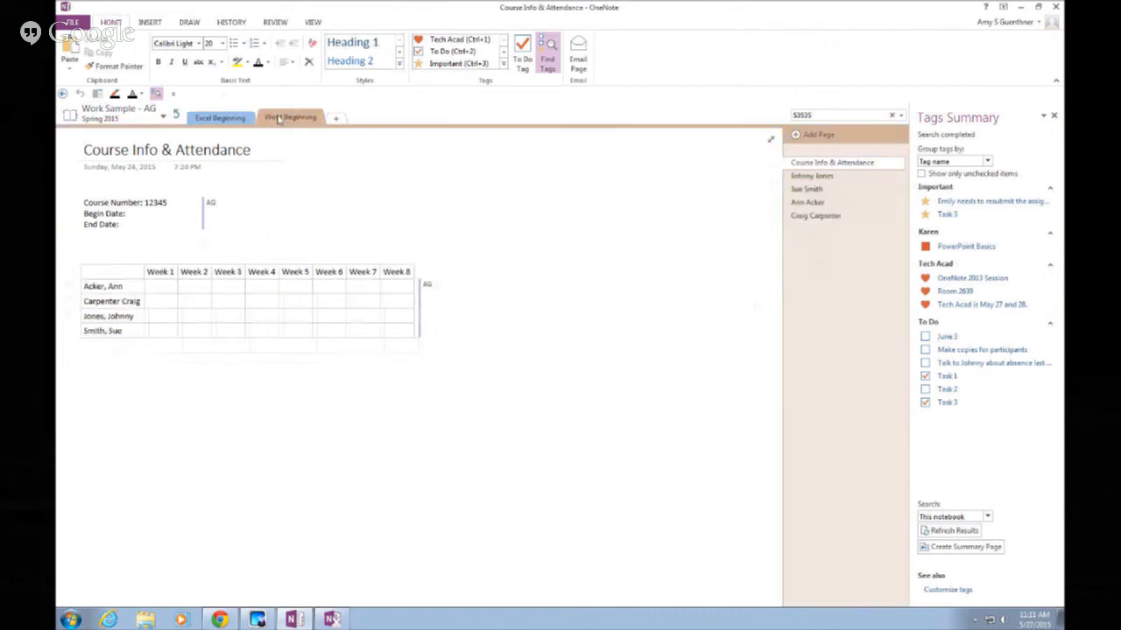
click(226, 120)
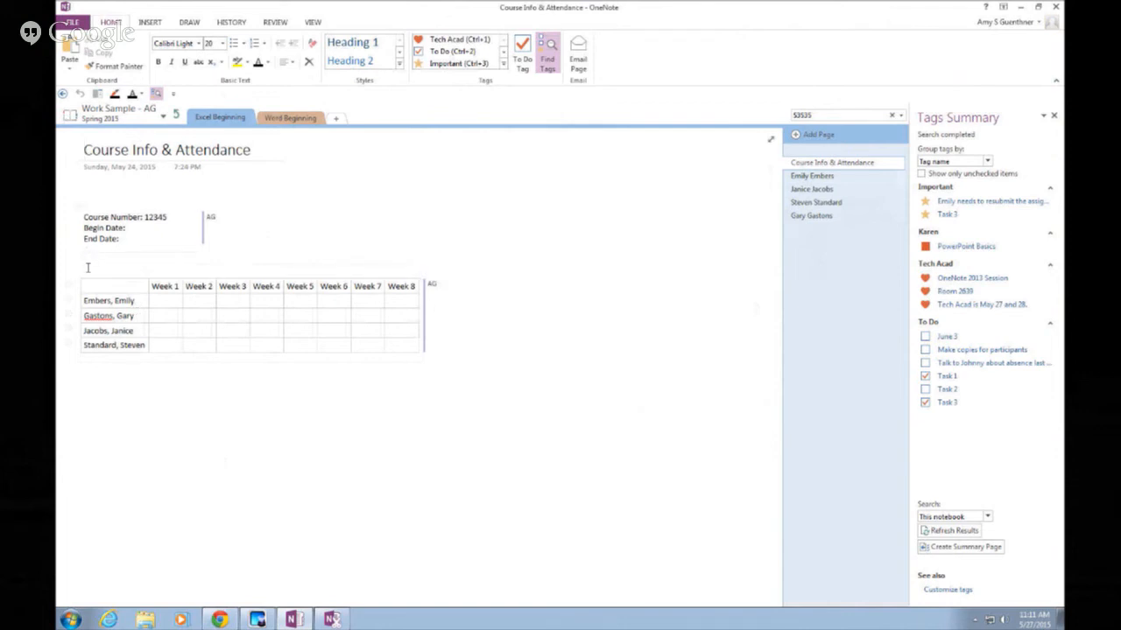
Add Insert Space from the Insert tab to the Quick Access Toolbar, then activate it
click(140, 25)
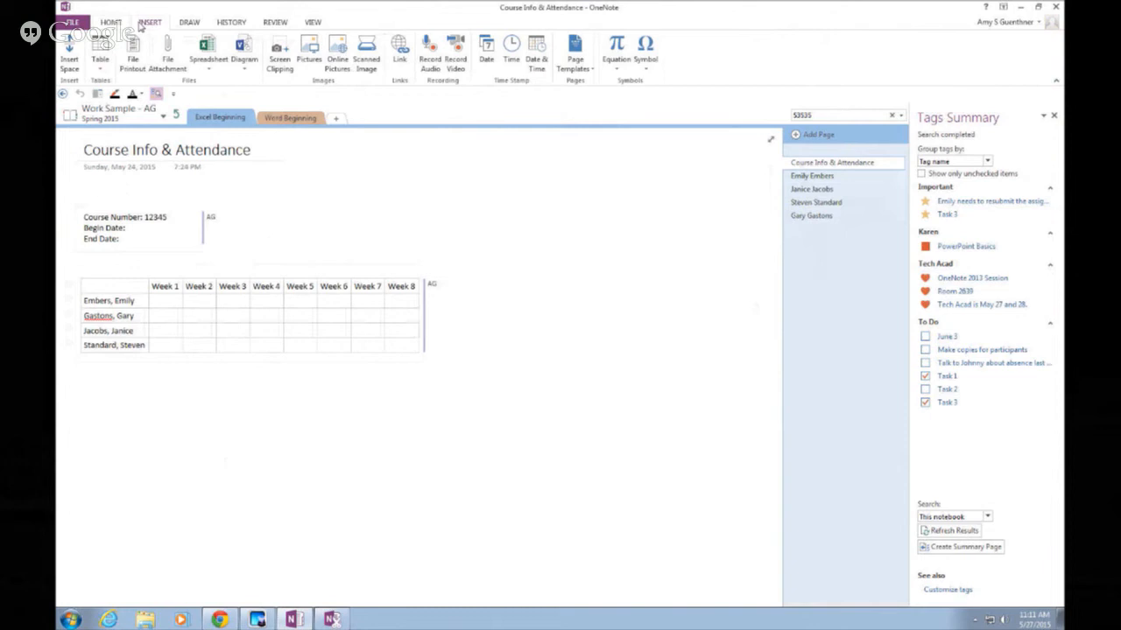
click(191, 24)
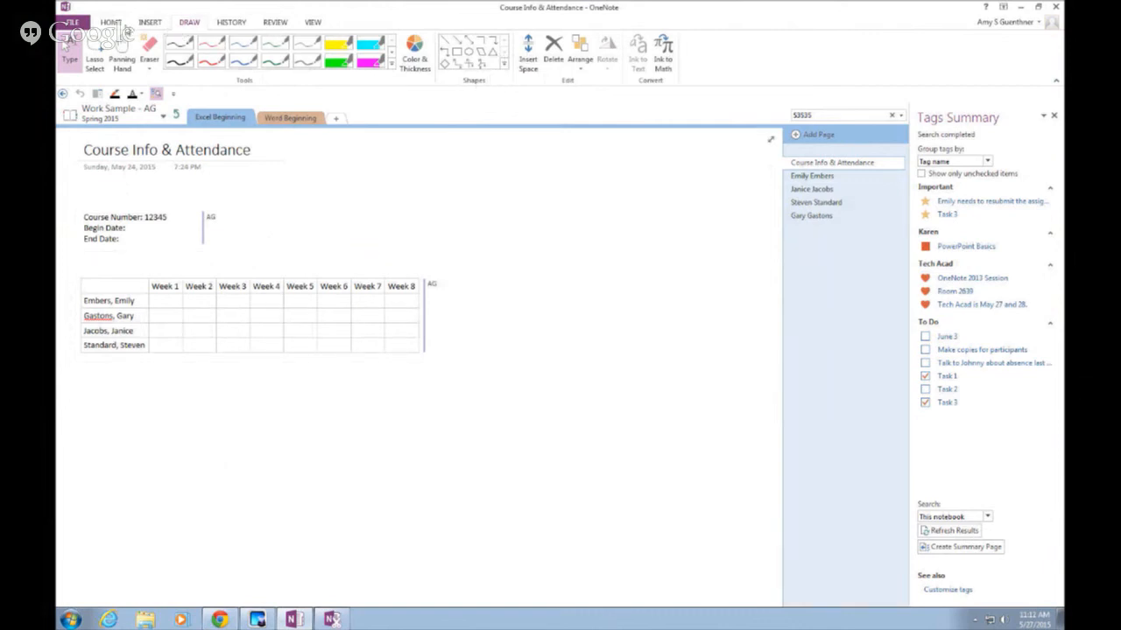
click(160, 24)
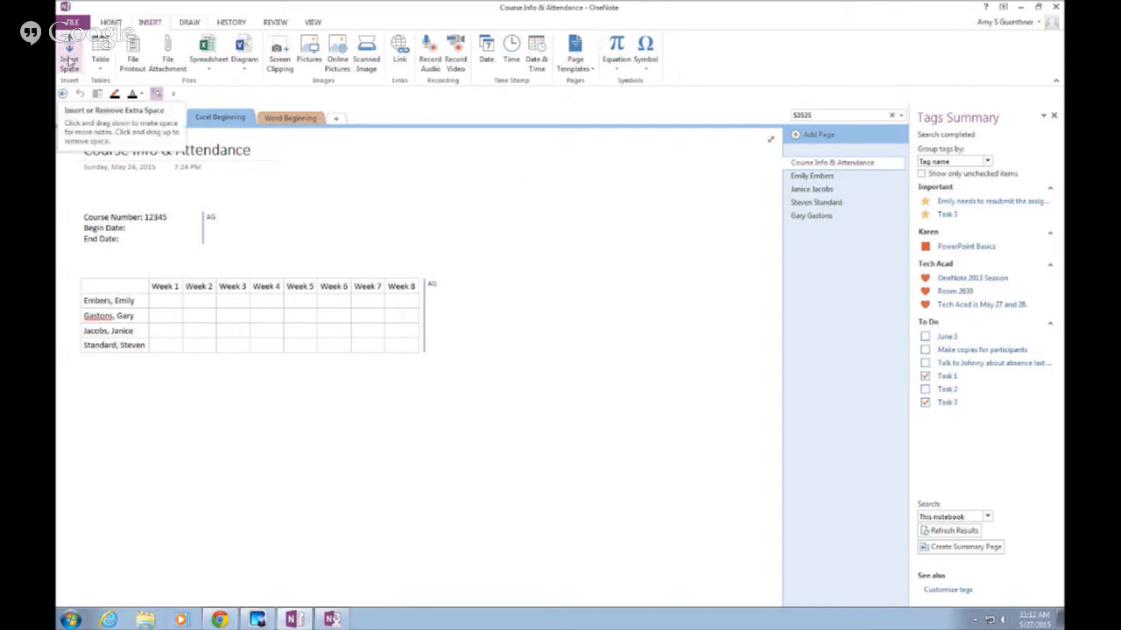
right_click(69, 58)
click(114, 64)
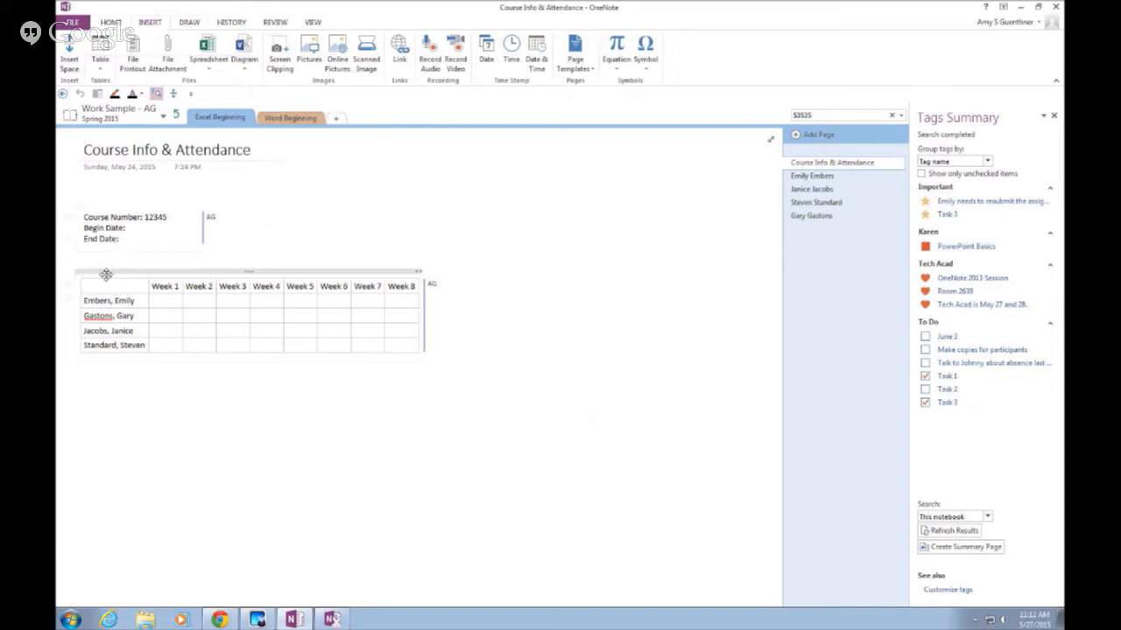
click(76, 62)
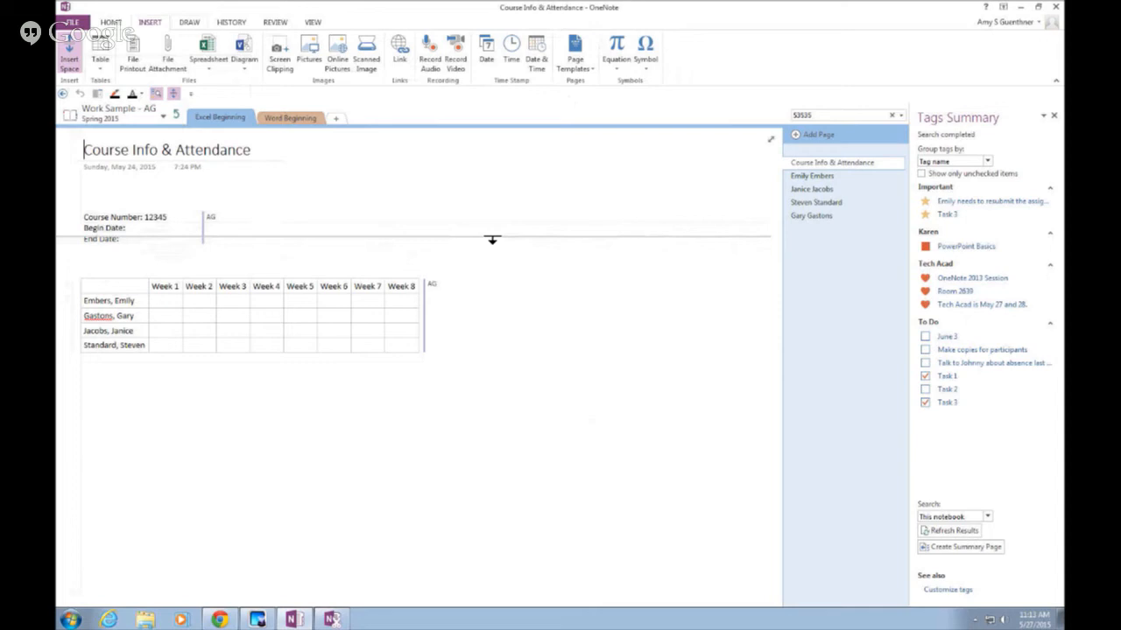
Drag the space guide downward to push the Week 1–8 attendance table lower on the page
drag(480, 242, 164, 410)
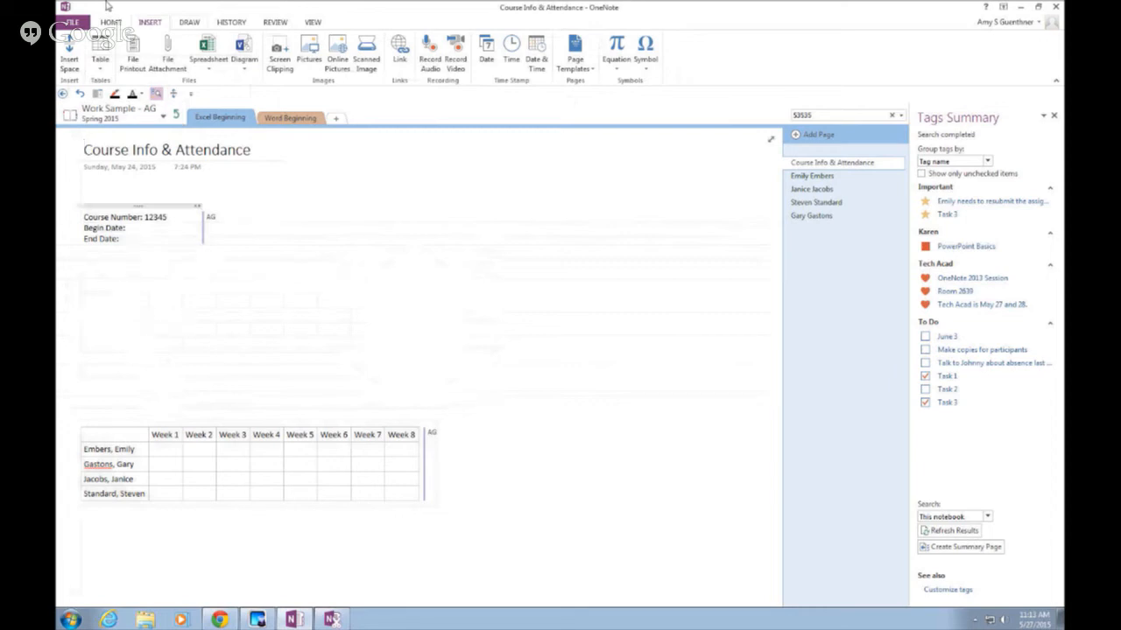
Insert a 2x2 table and type 'How wide will this column get?' in its first cell
click(101, 62)
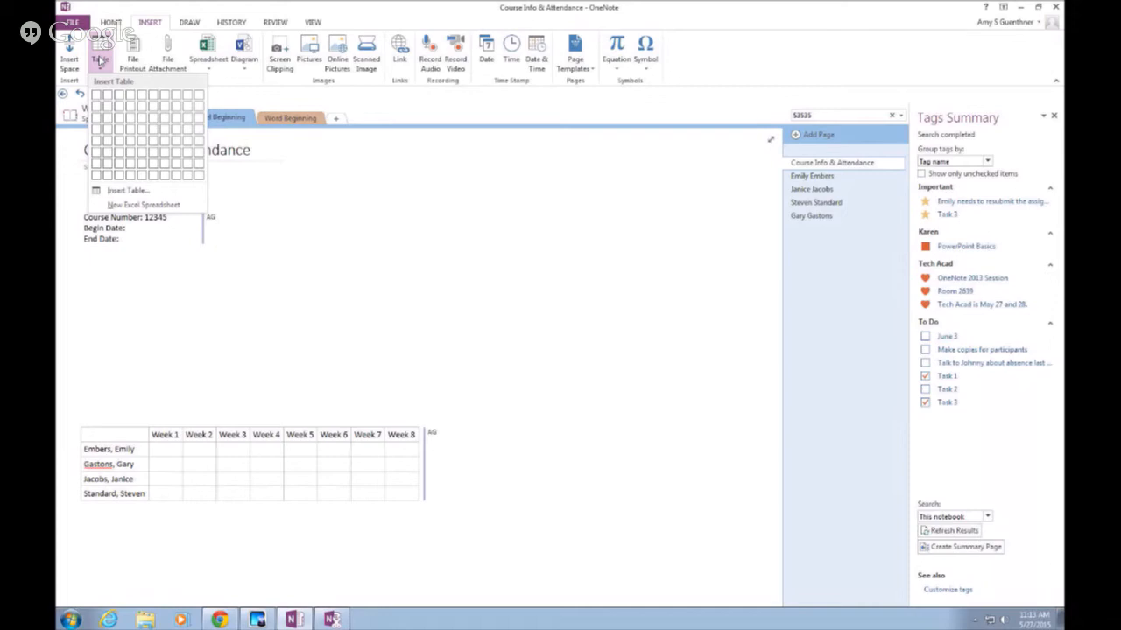
click(110, 107)
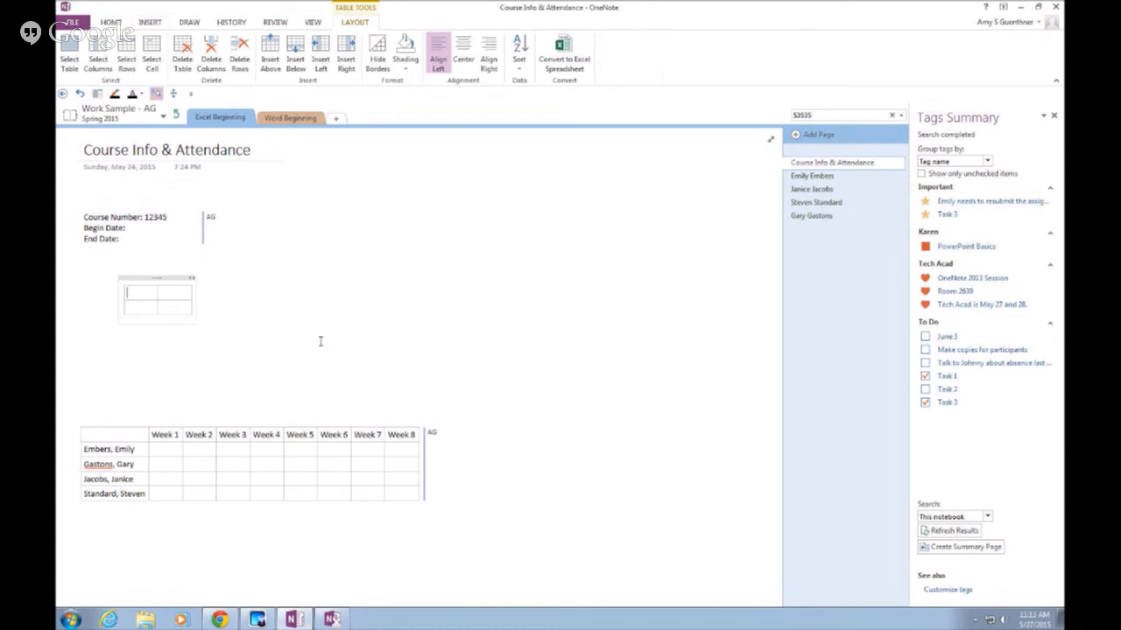
text(How wide will this column get?)
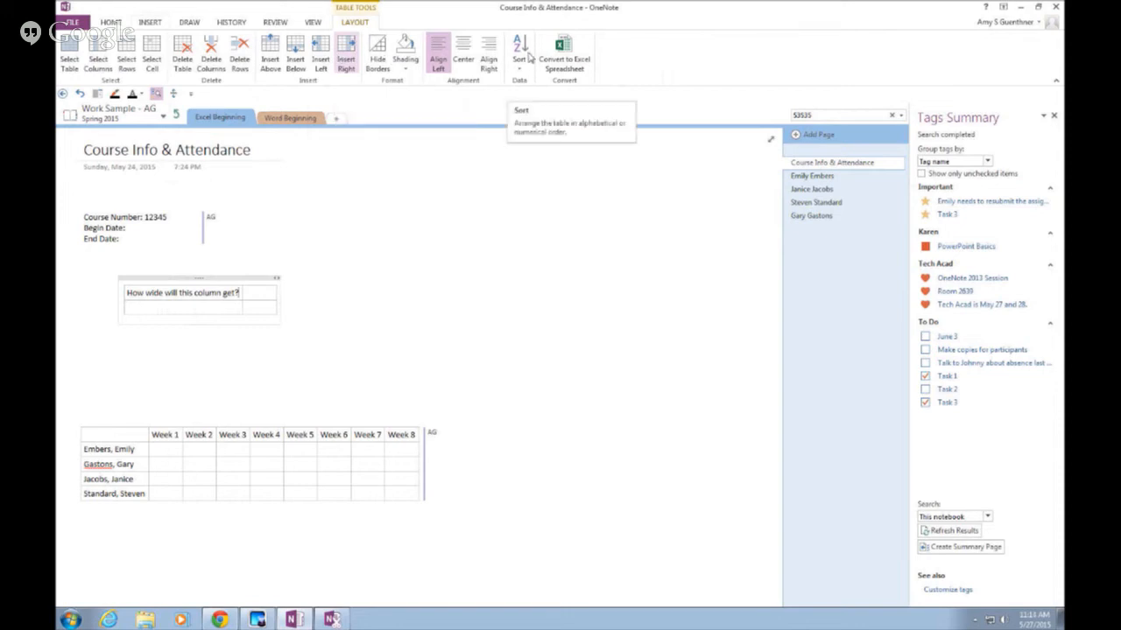
click(110, 450)
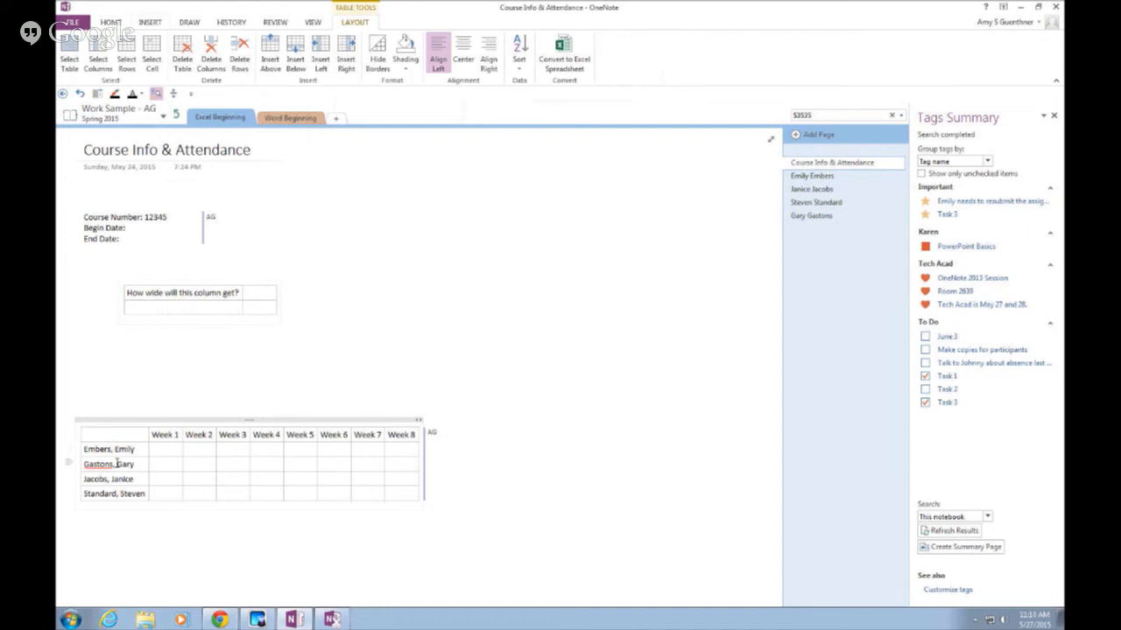
click(520, 68)
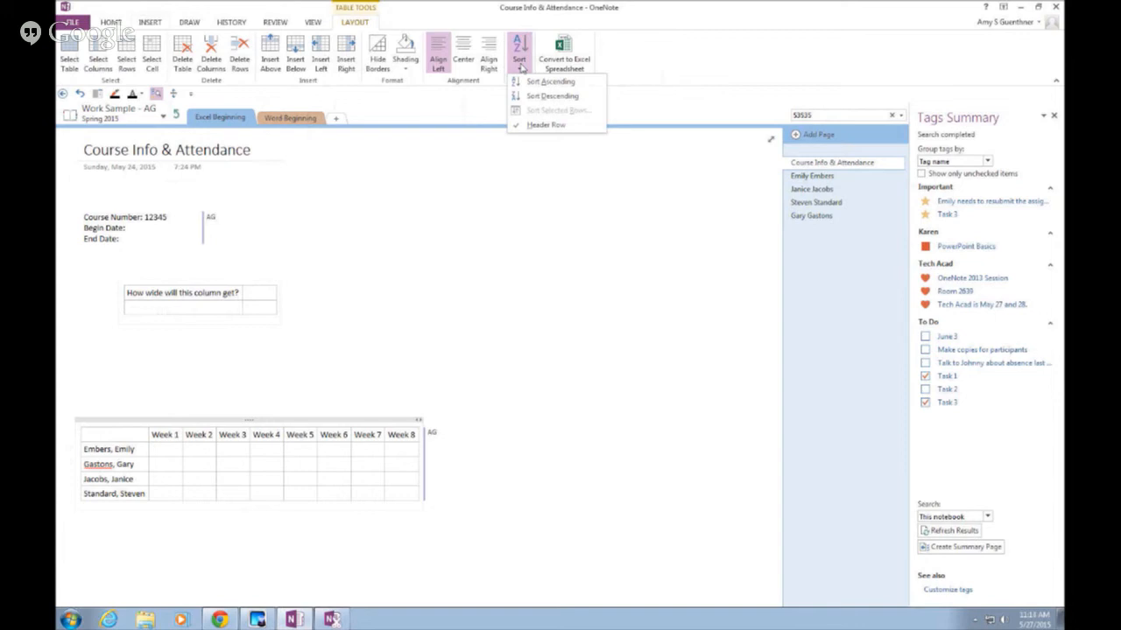
click(552, 96)
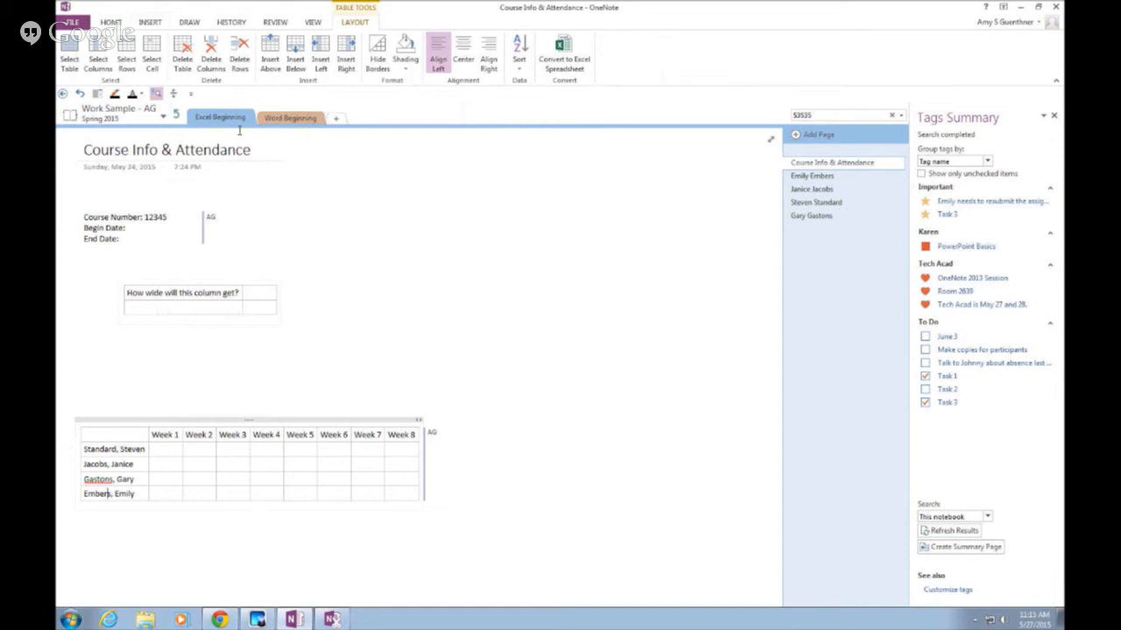
click(123, 421)
click(164, 435)
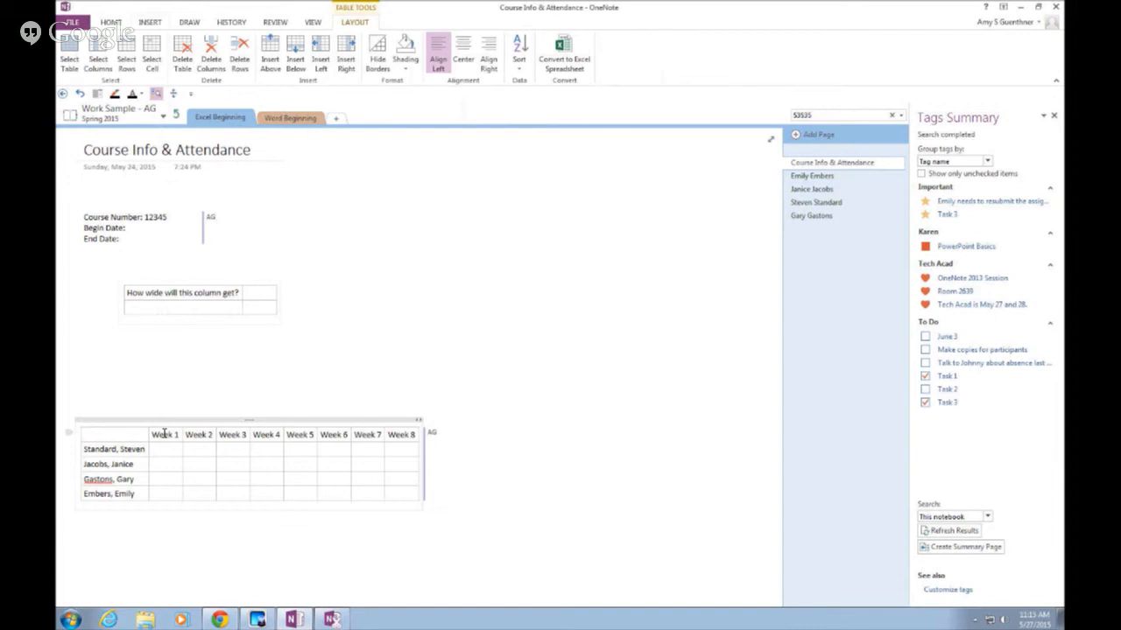
Convert the attendance table to an embedded Excel sheet, move it up, and edit it maximized in Excel
click(574, 61)
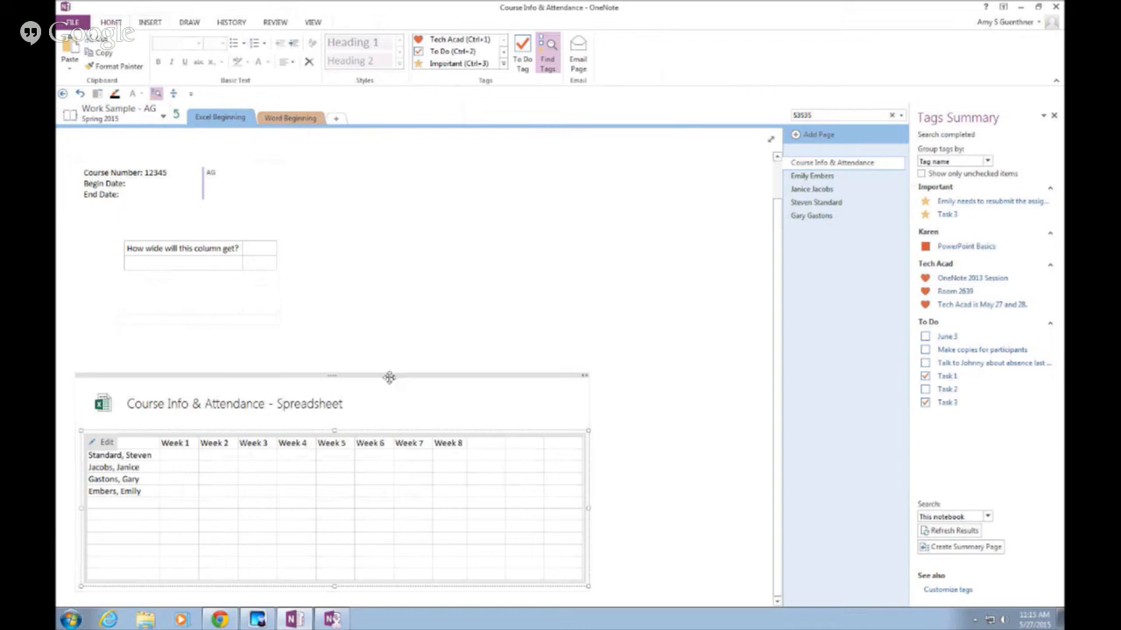
drag(389, 378, 263, 339)
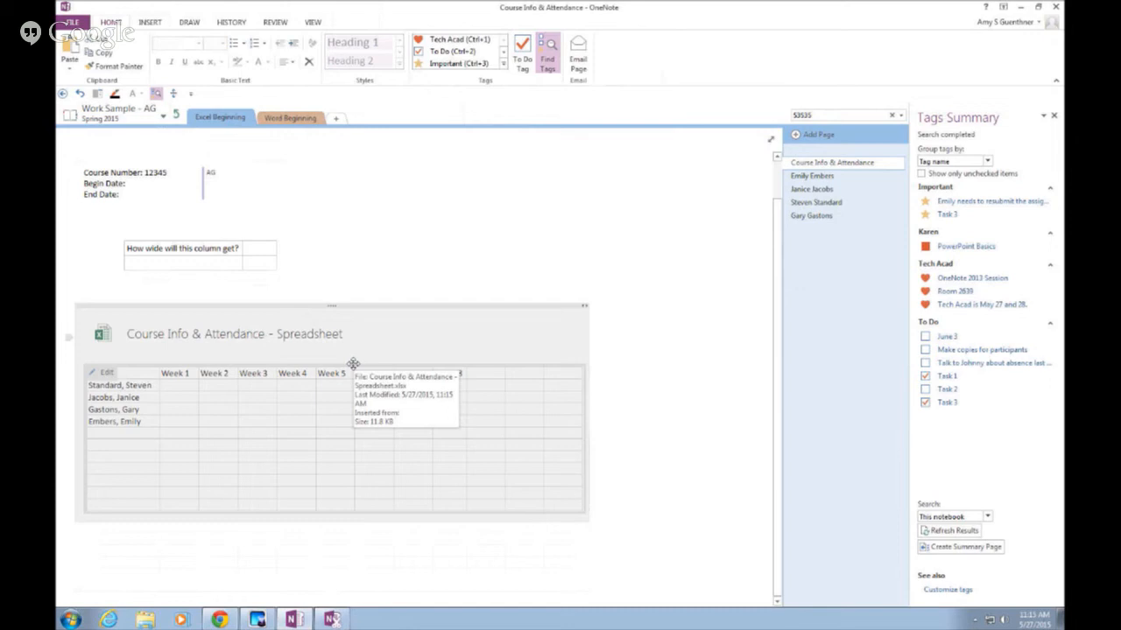
click(171, 402)
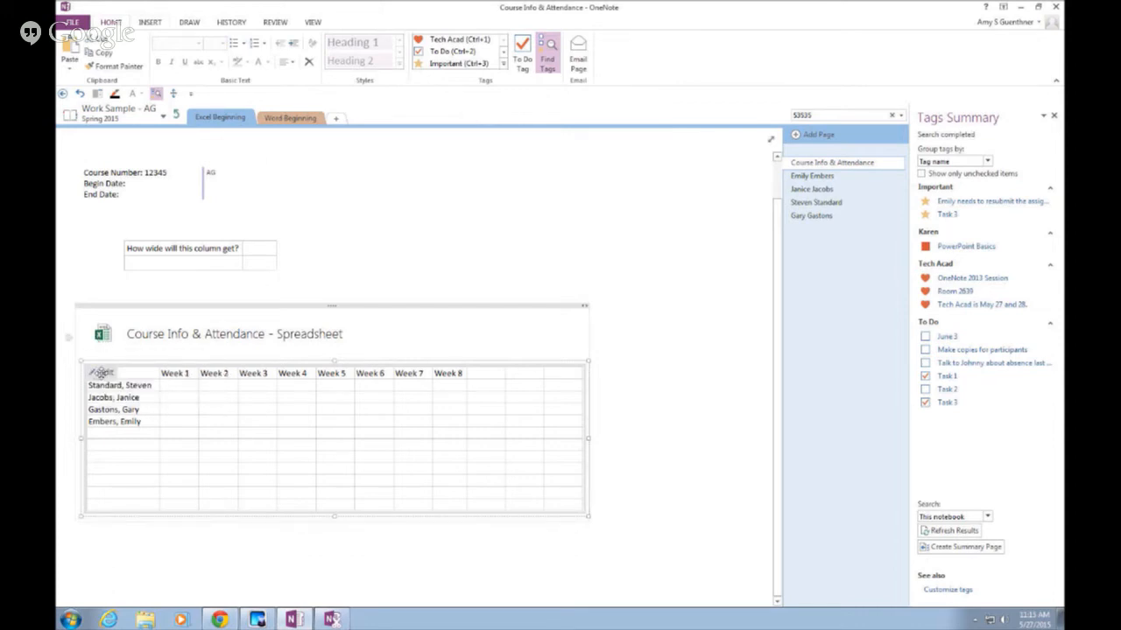
click(101, 373)
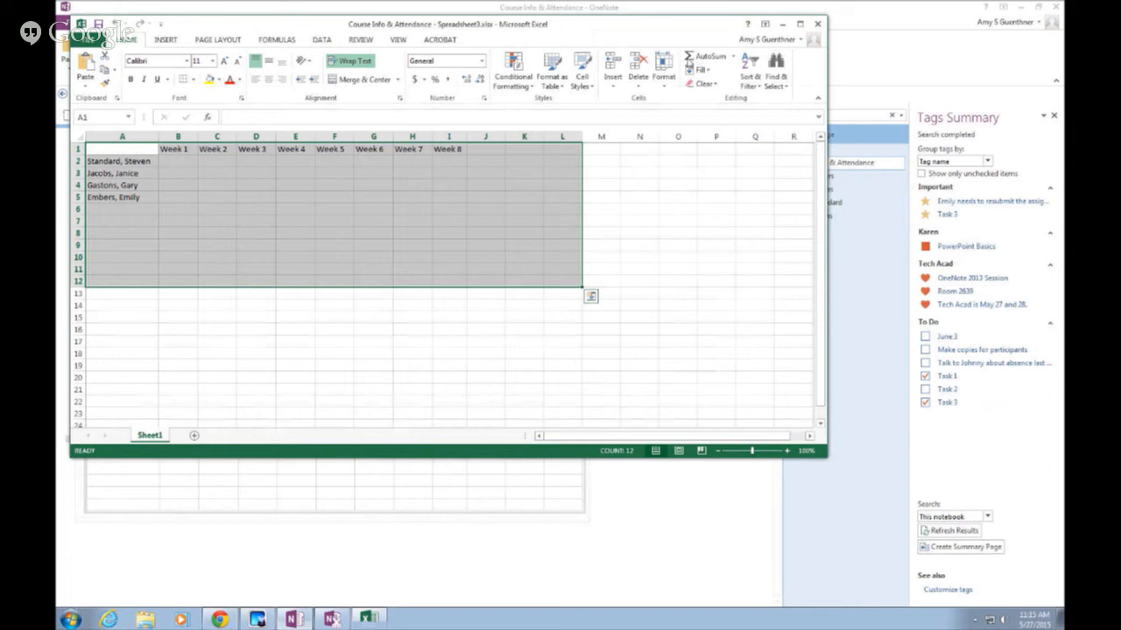
double_click(635, 24)
click(552, 241)
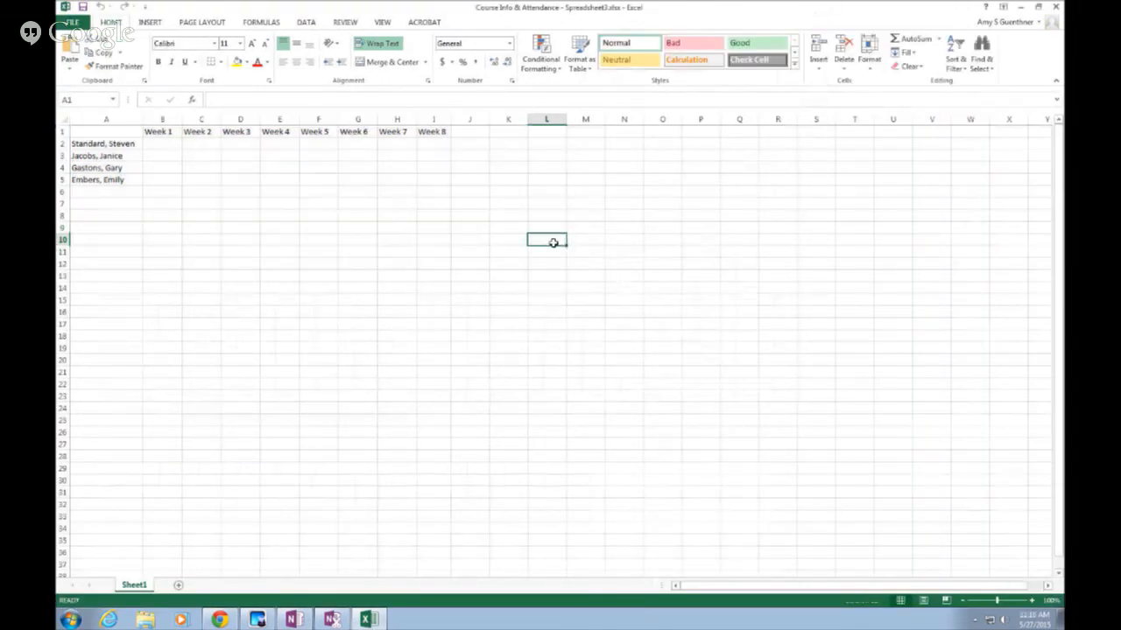
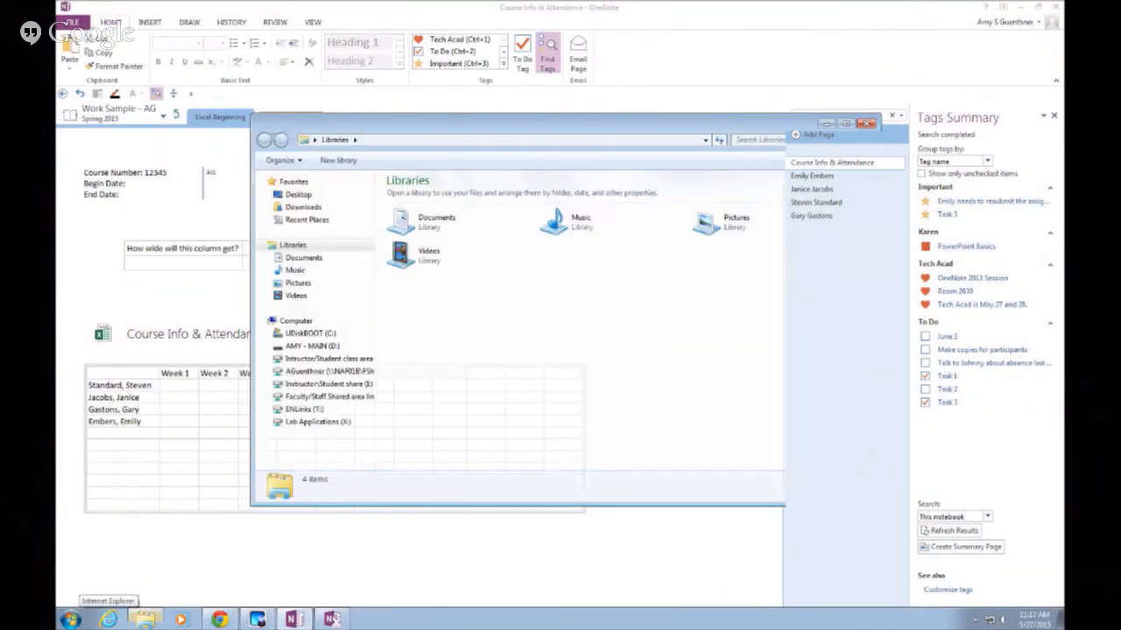
Open Excel Beginning Grades Fall 2015.xlsx from D:\OneNote, then close Excel and Explorer
mouse_move(144, 619)
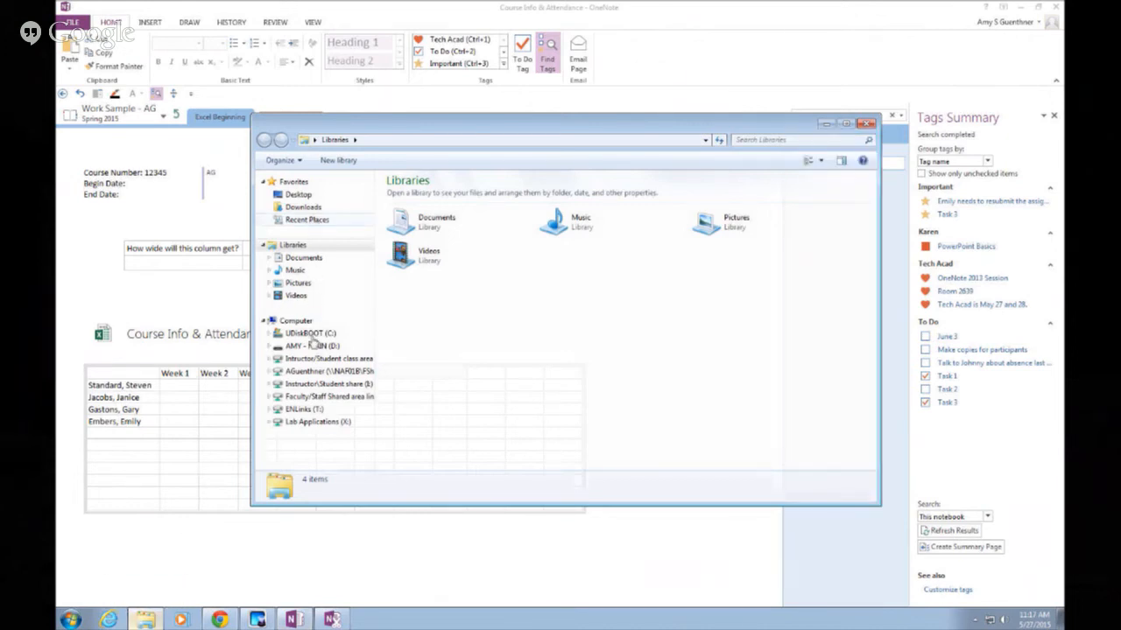
double_click(406, 258)
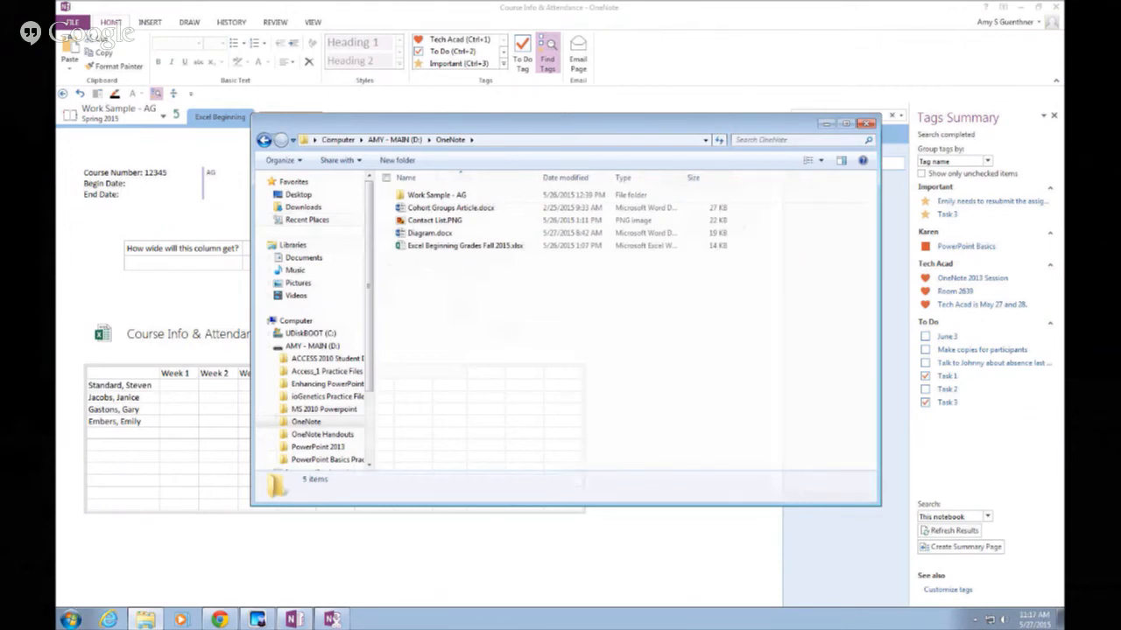
double_click(431, 251)
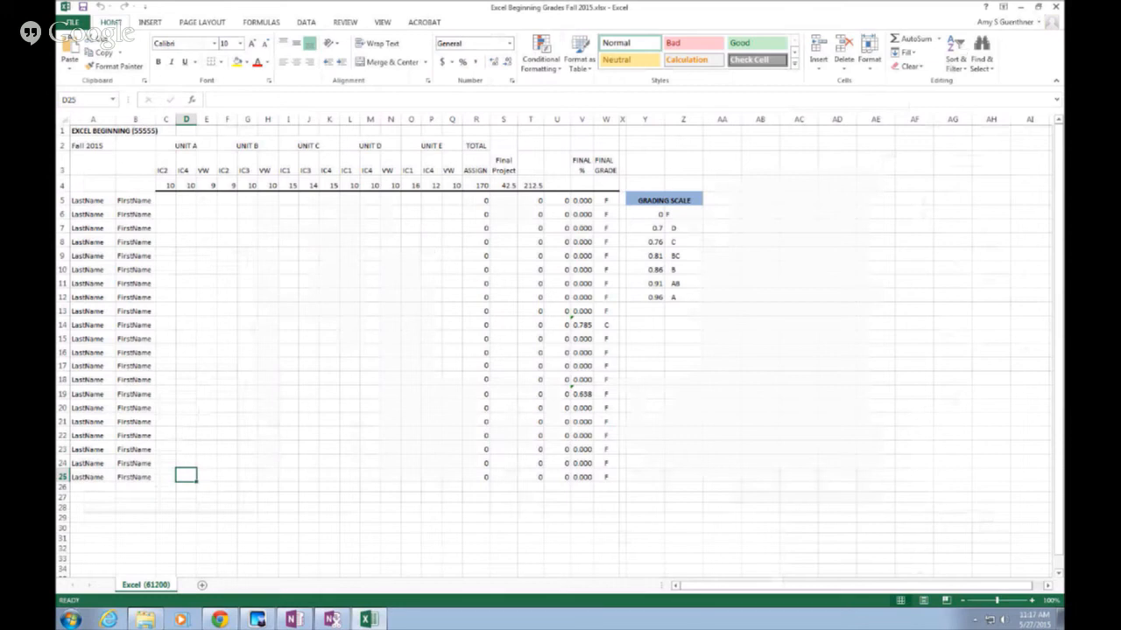
click(1056, 7)
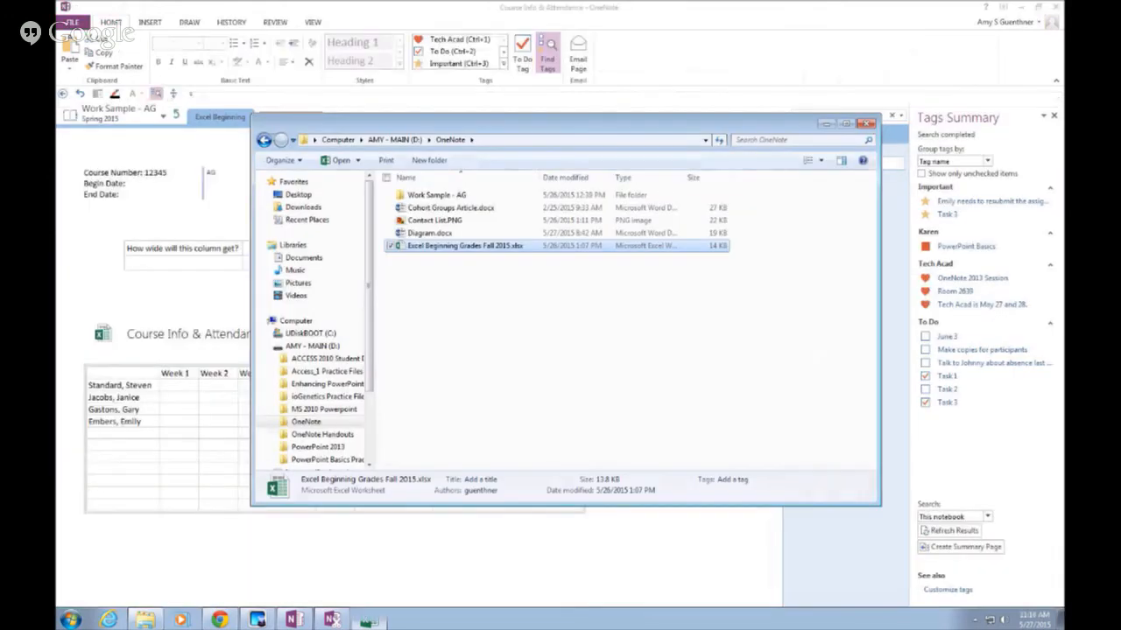
click(865, 124)
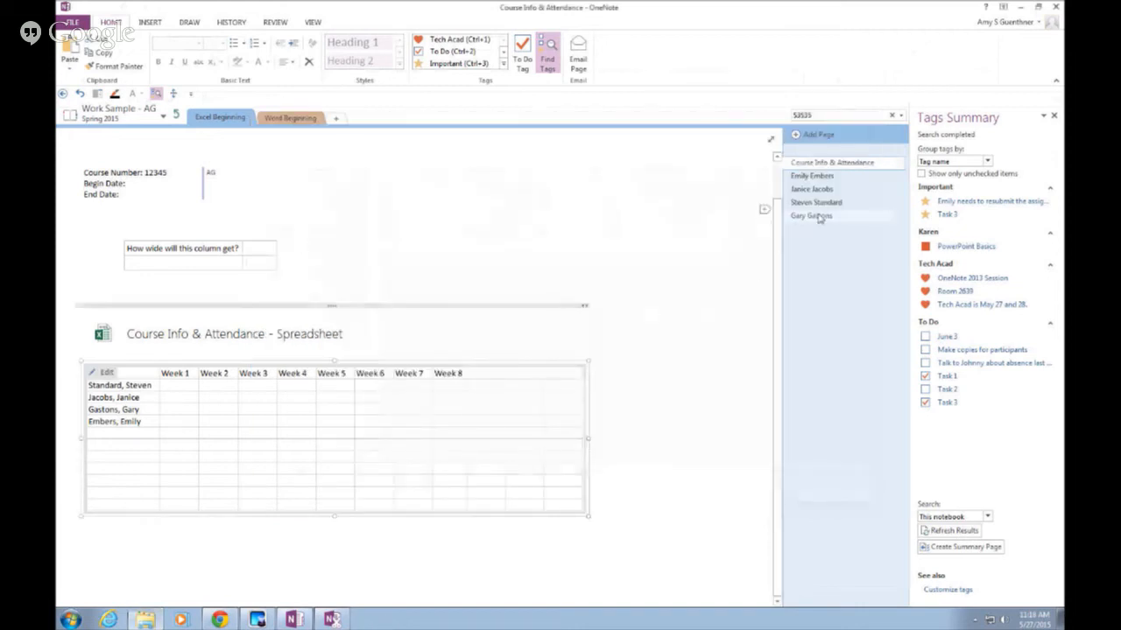
Add a new page titled 'Excel 12345' and move into its body
click(799, 138)
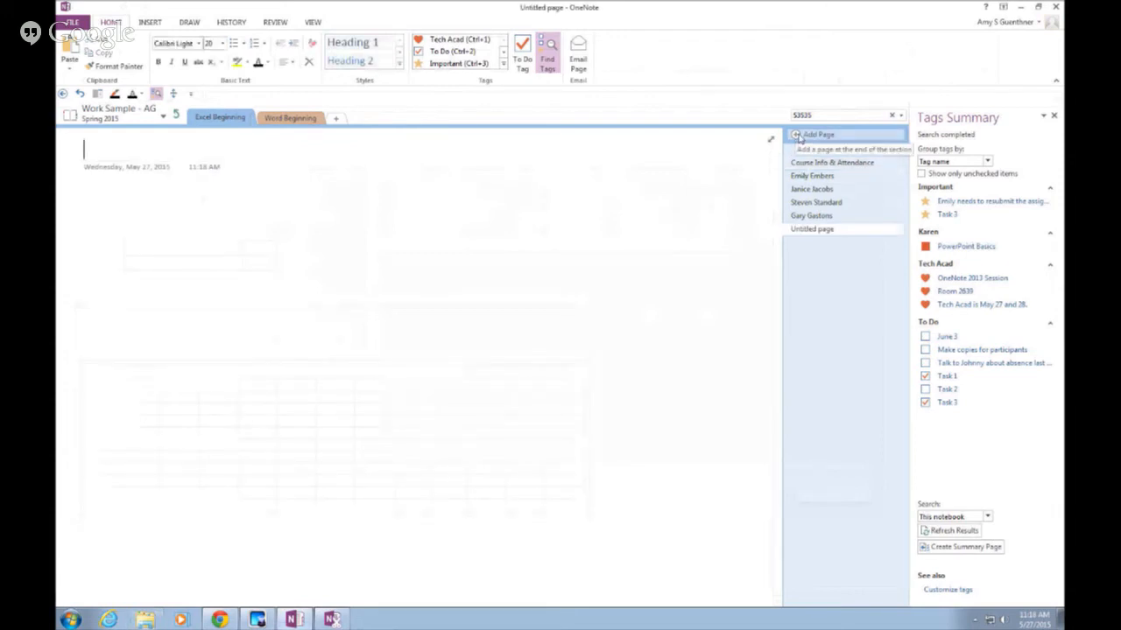
text(E)
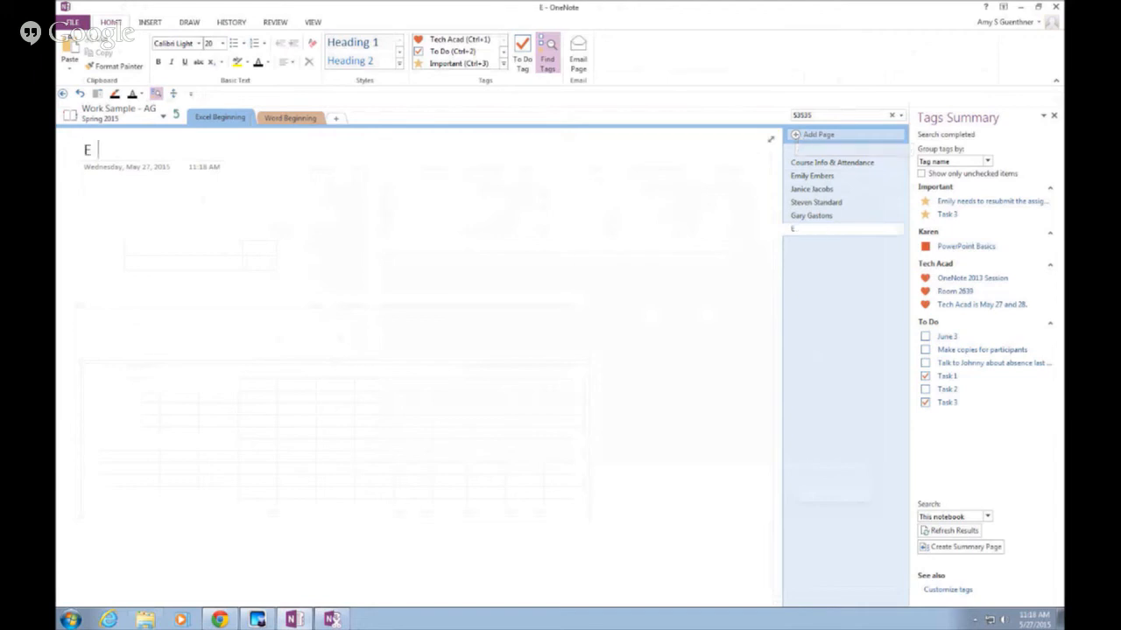
text(xcel 12345)
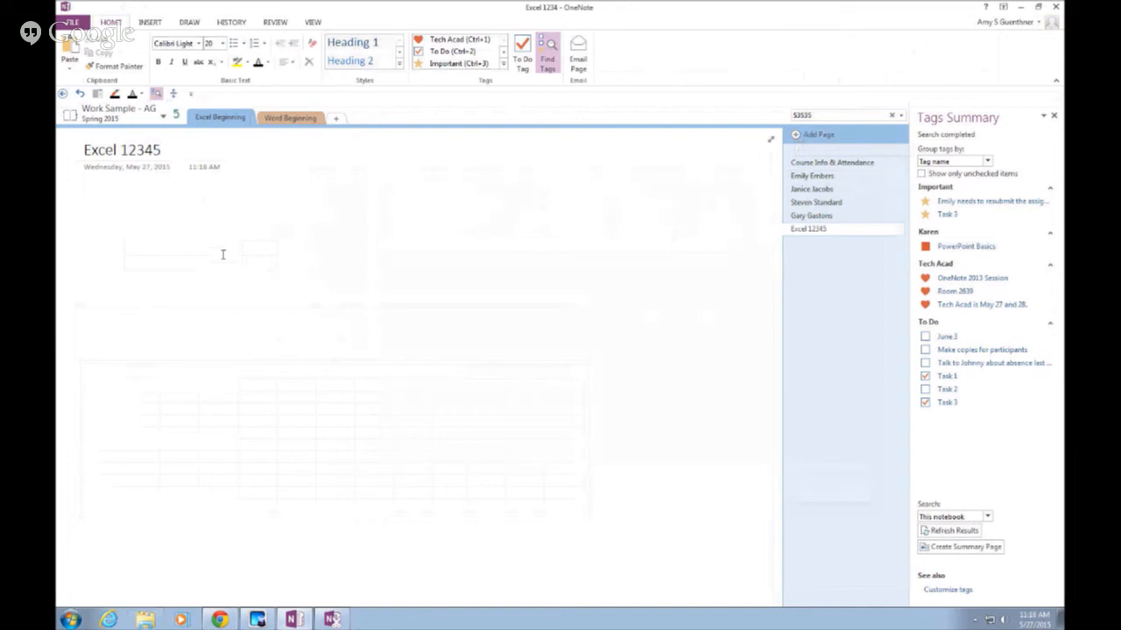
key(Return)
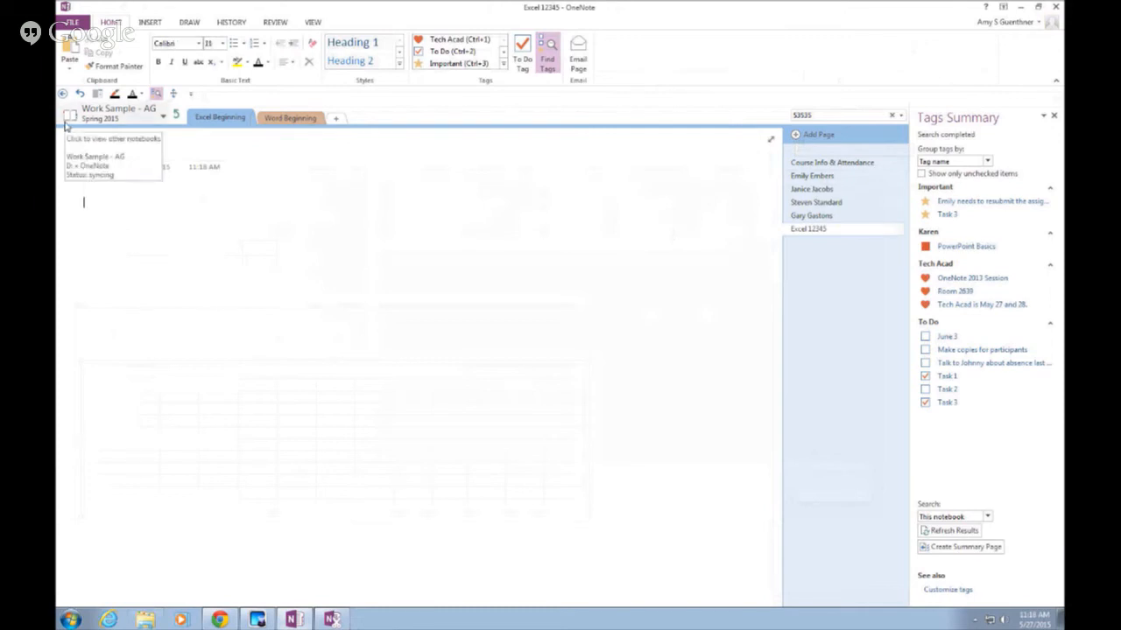
click(154, 25)
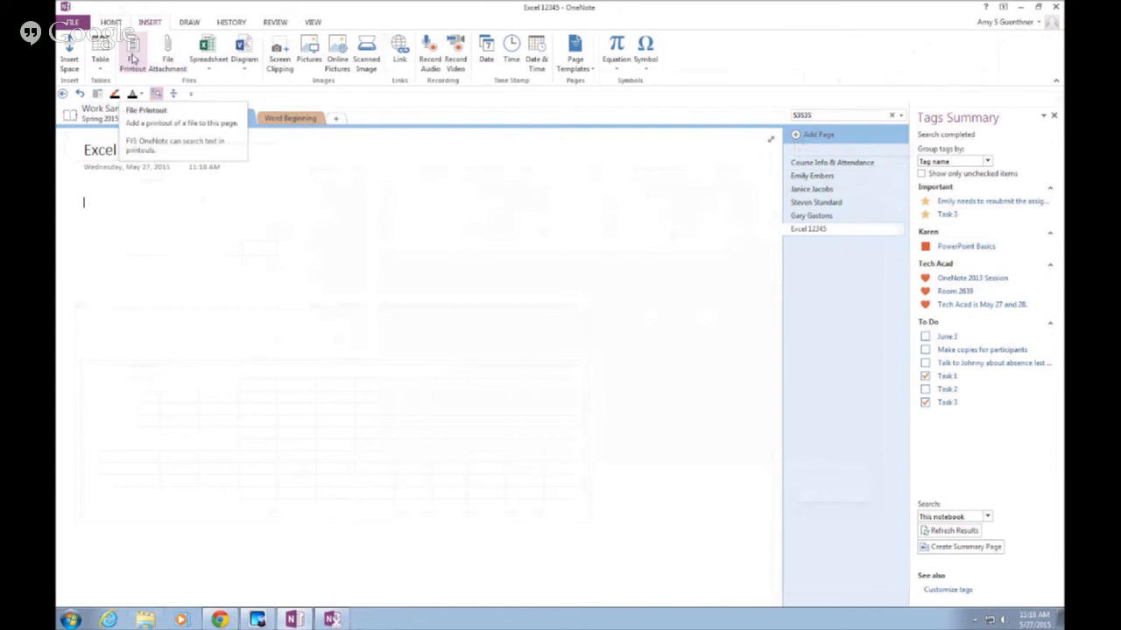
Insert a file printout of D:\OneNote\Excel Beginning Grades Fall 2015.xlsx onto the page
click(132, 57)
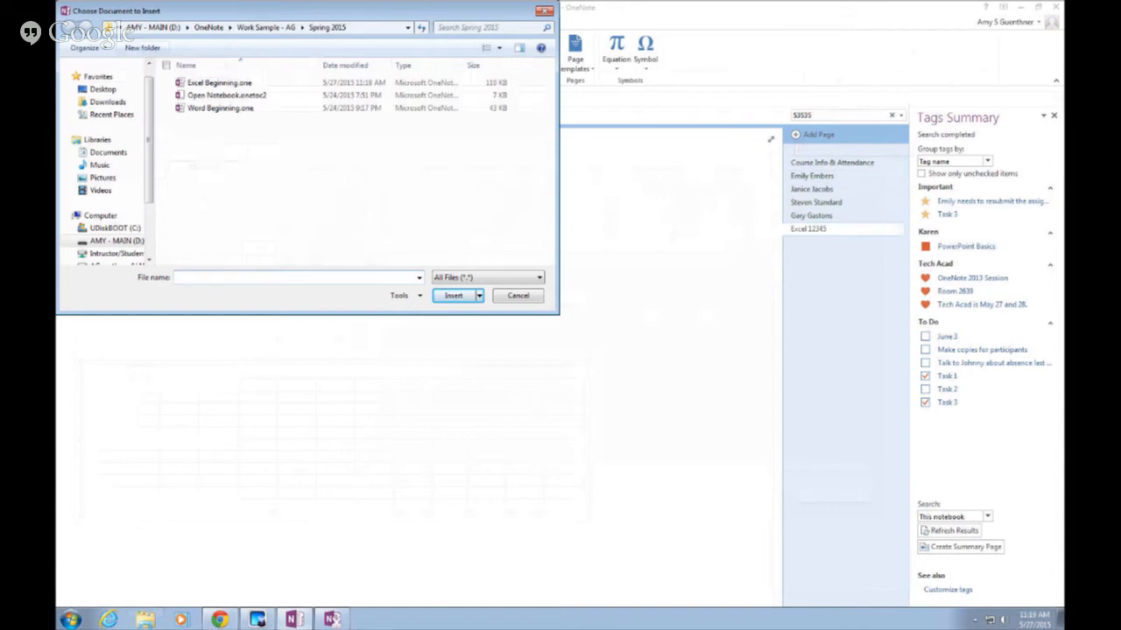
drag(259, 13, 335, 29)
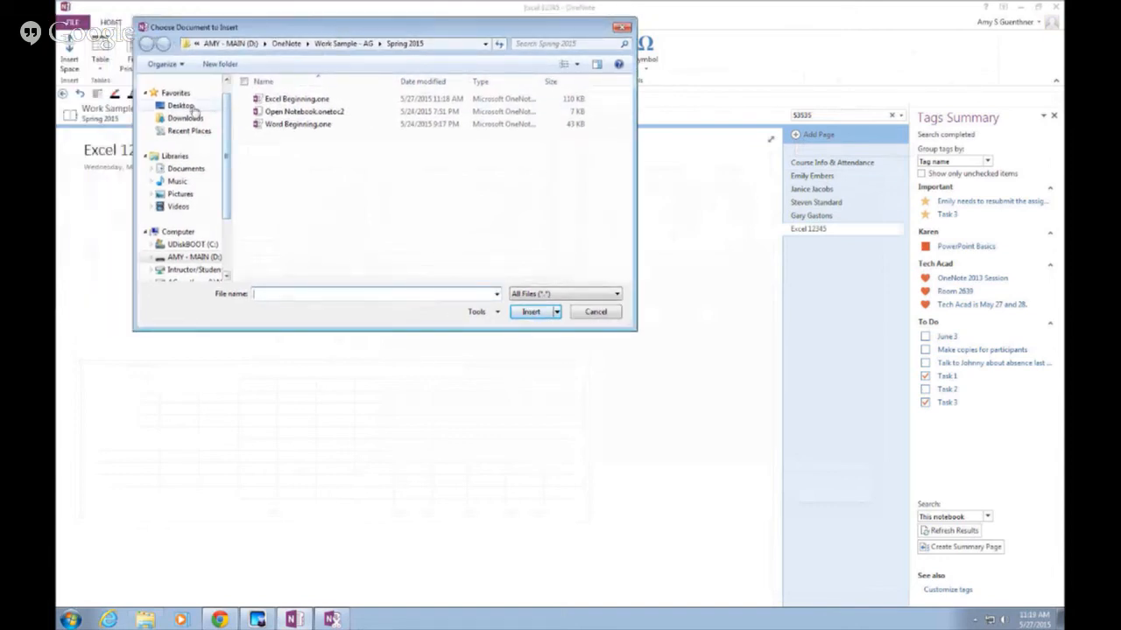
drag(226, 122, 225, 105)
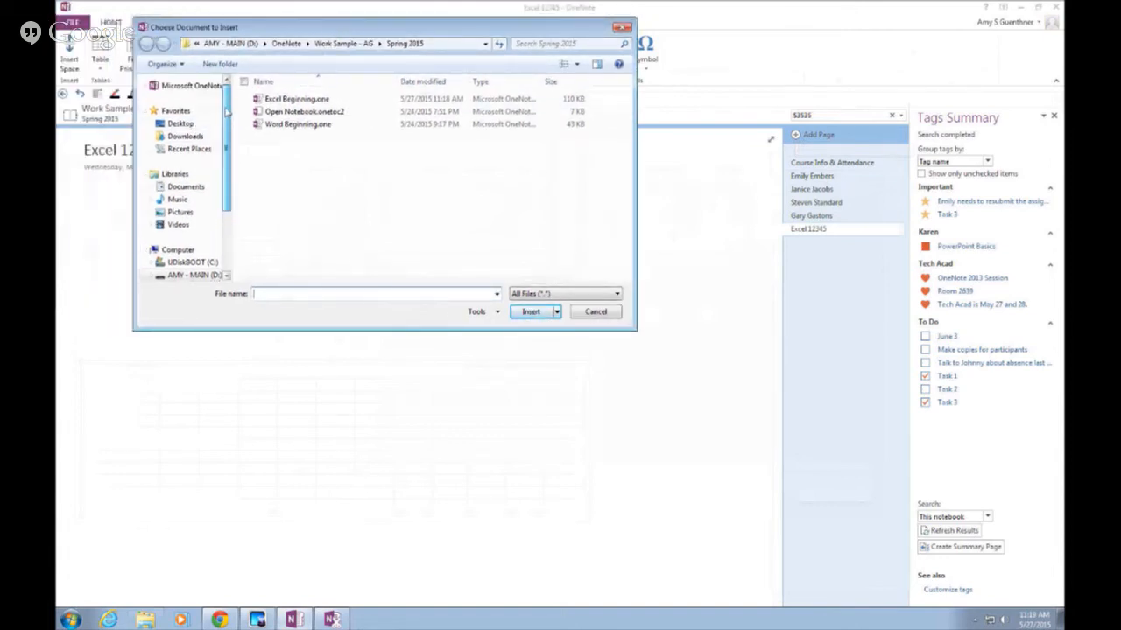
click(192, 275)
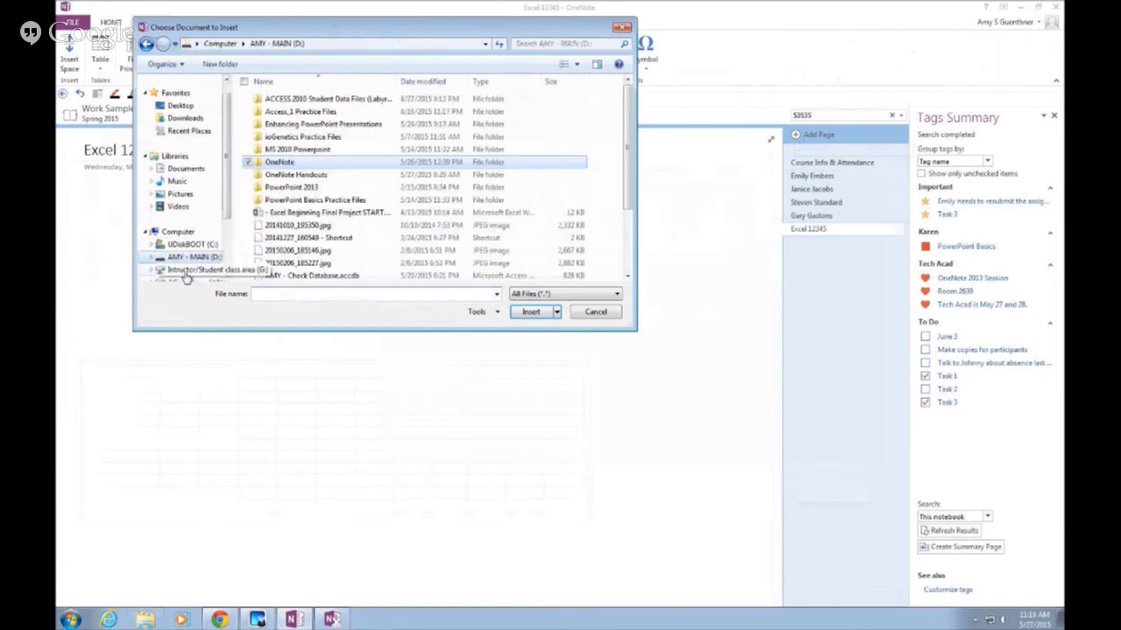
double_click(260, 164)
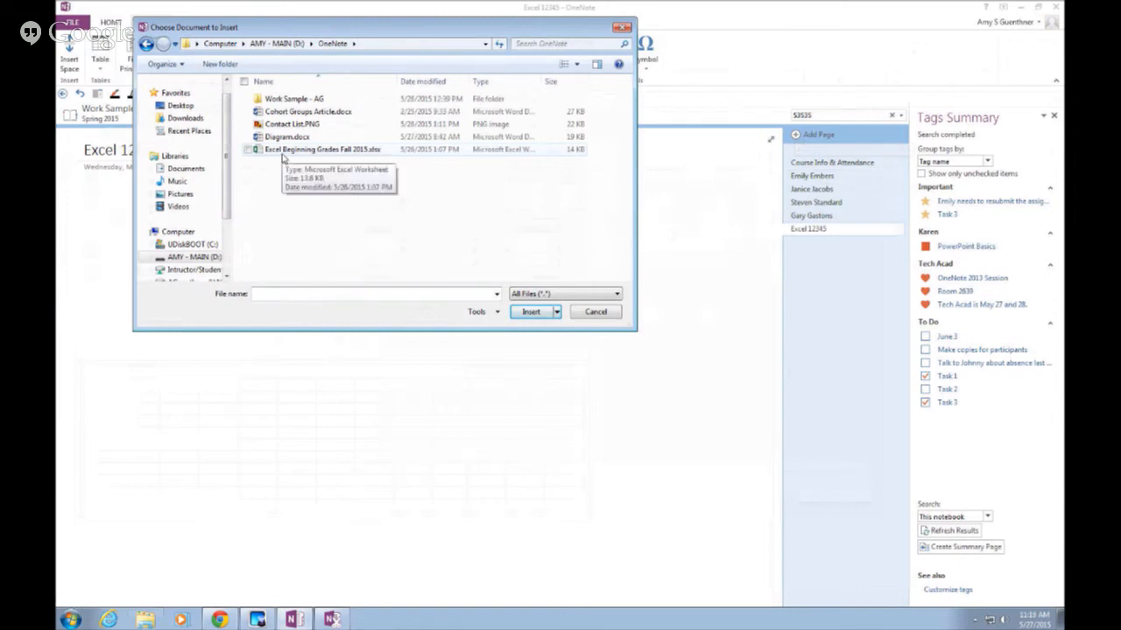
double_click(262, 151)
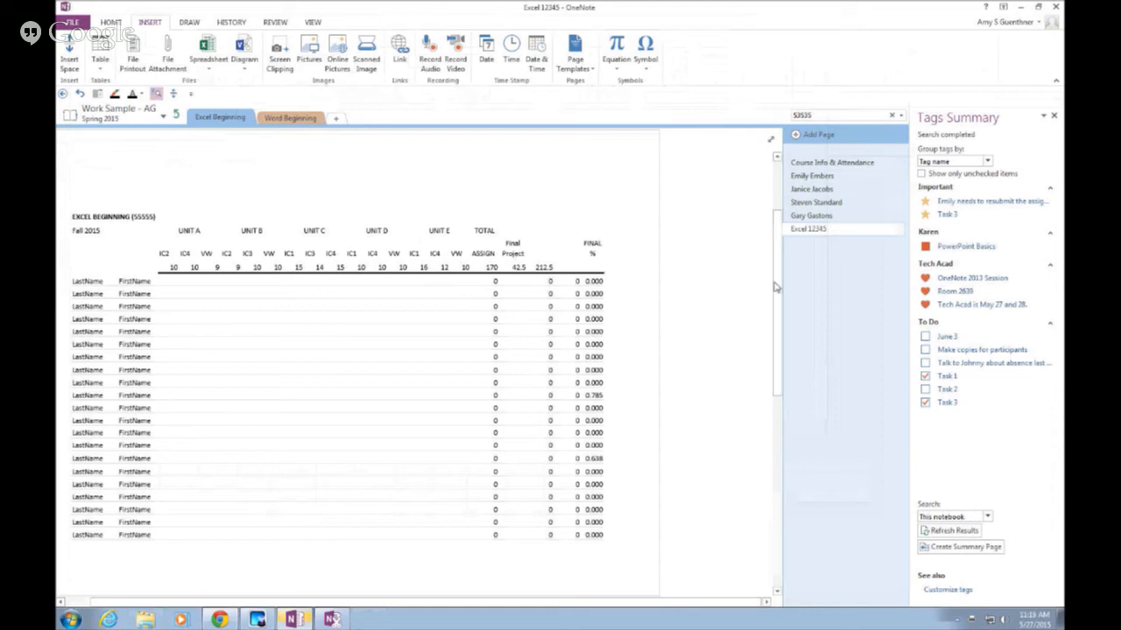
Scroll through the grade-sheet printout down to the final grades and grading scale
drag(775, 280, 776, 203)
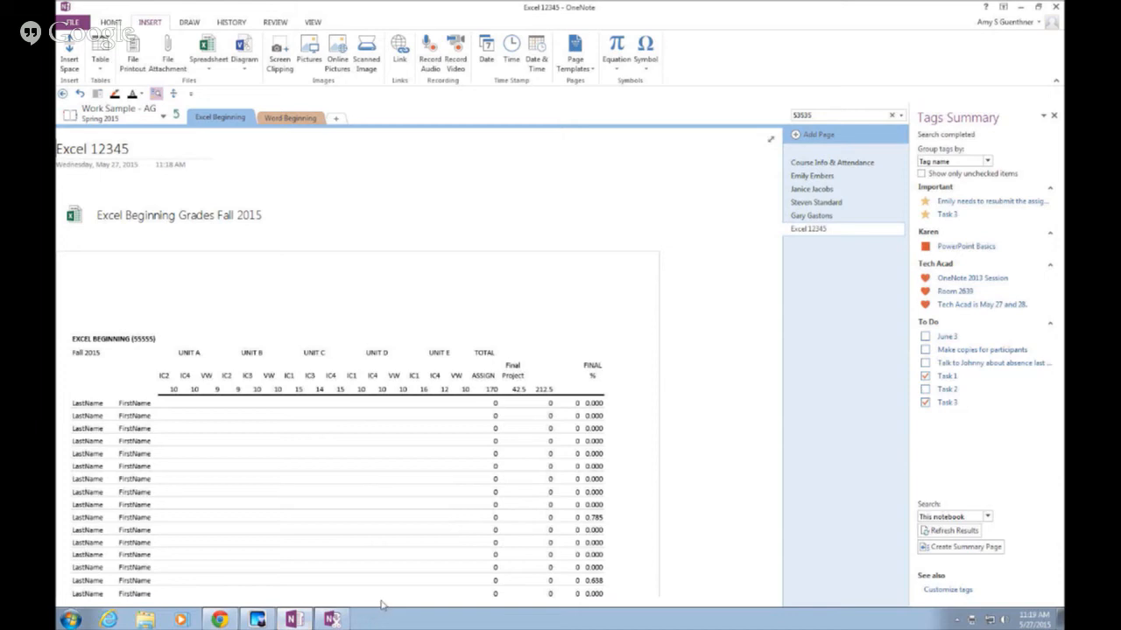
drag(381, 604, 313, 606)
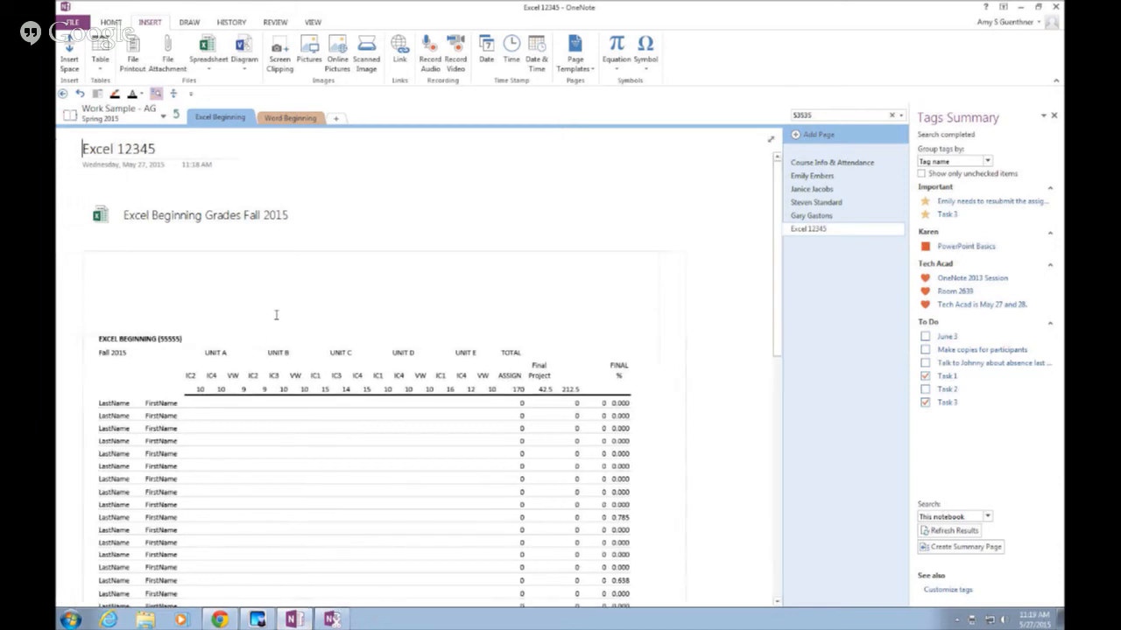
scroll(244, 245, down, 5)
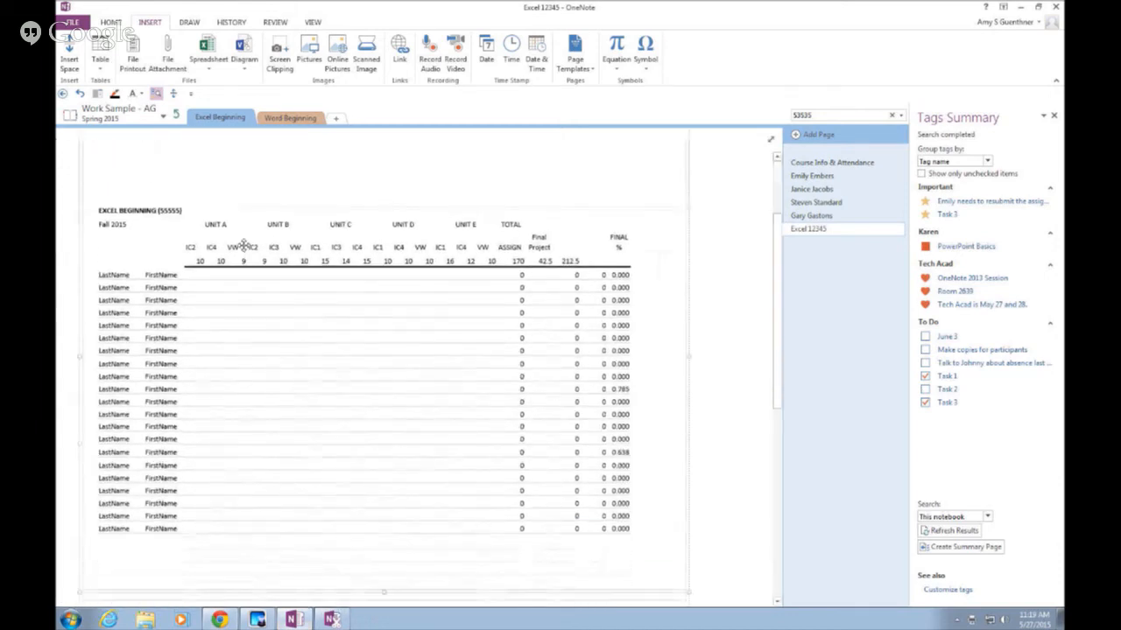
scroll(243, 245, down, 2)
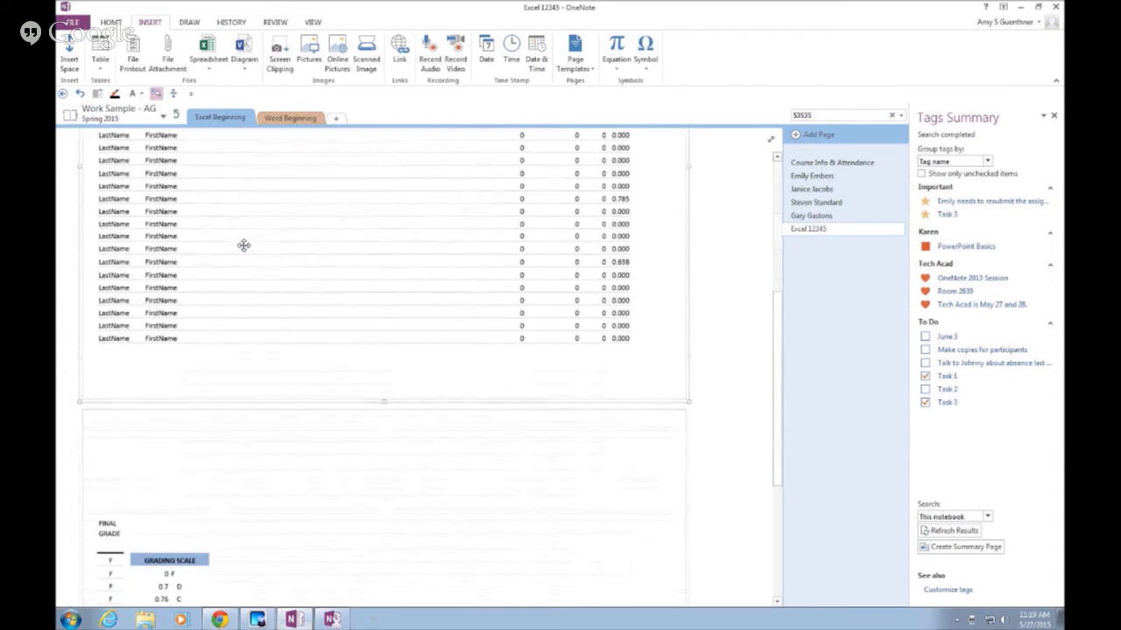
scroll(244, 245, up, 7)
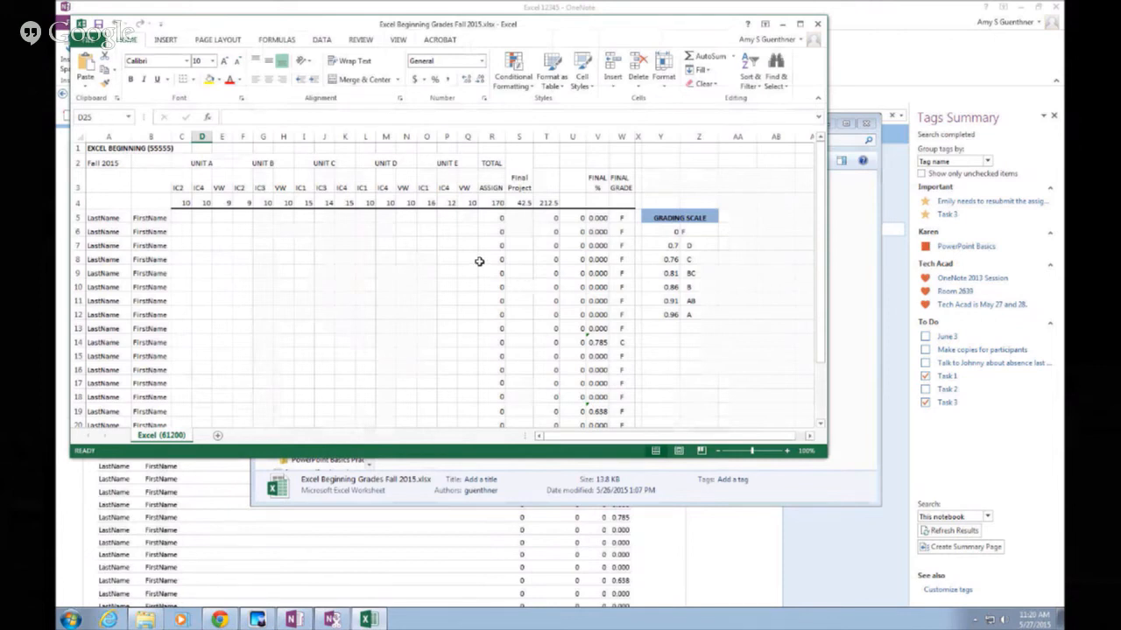
Enter a score of 5 in cell C5, then close the workbook and folder window
click(182, 216)
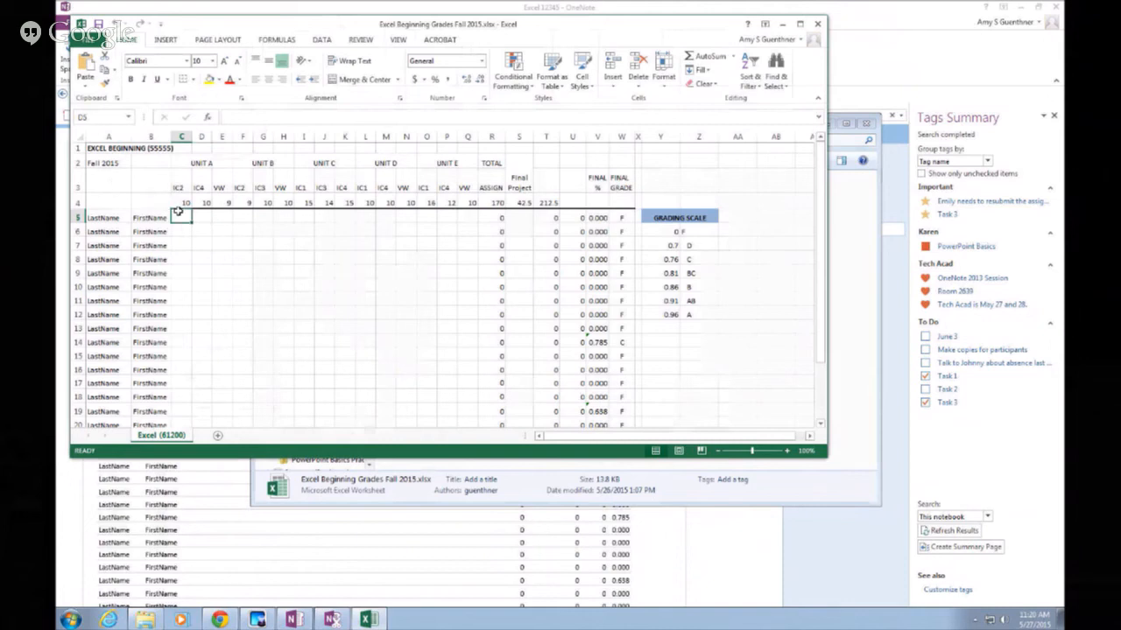
text(5)
key(Return)
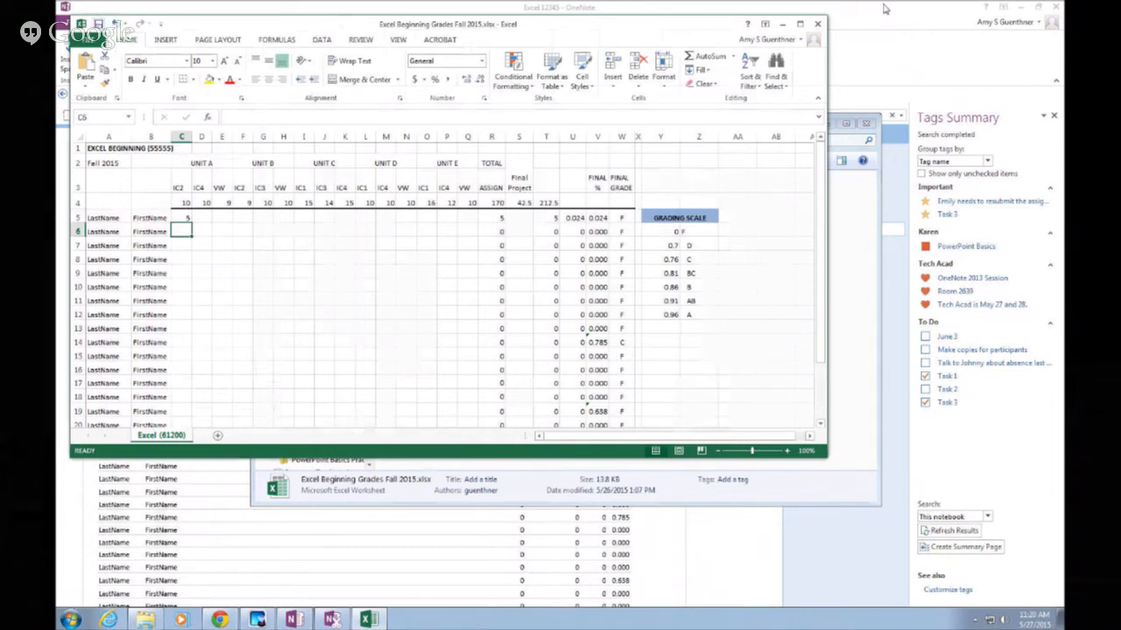
click(815, 23)
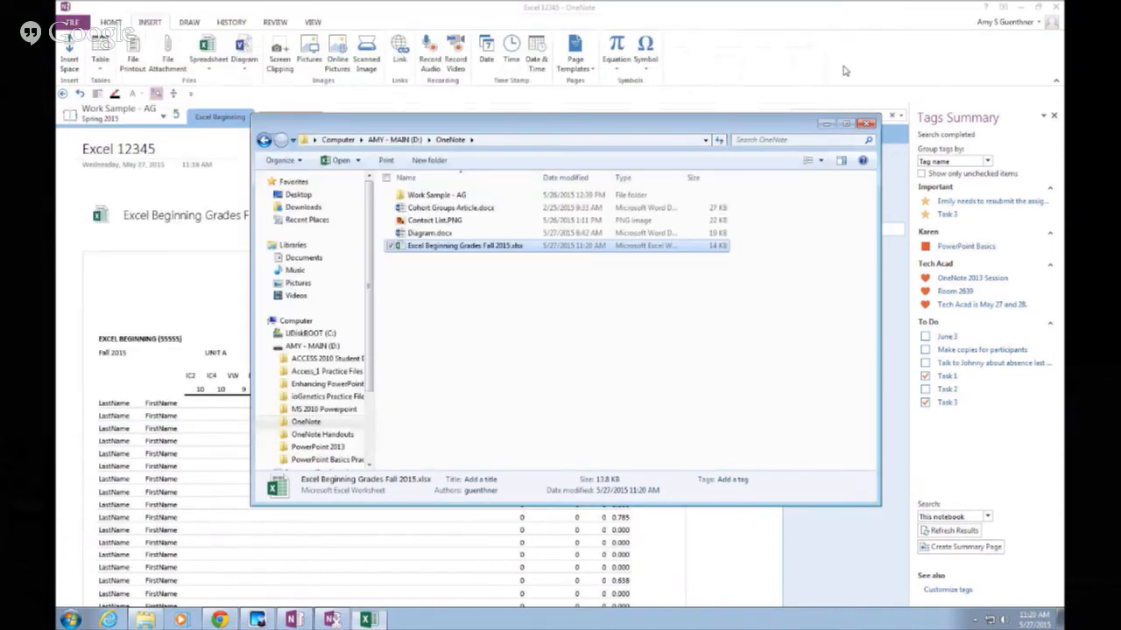
click(867, 124)
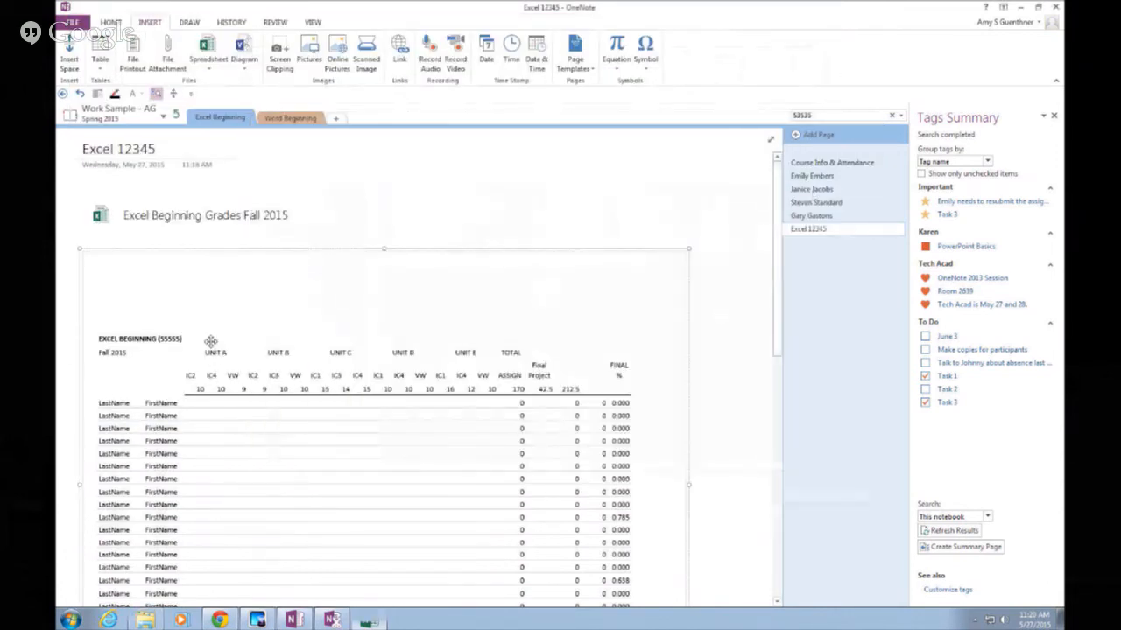
right_click(184, 261)
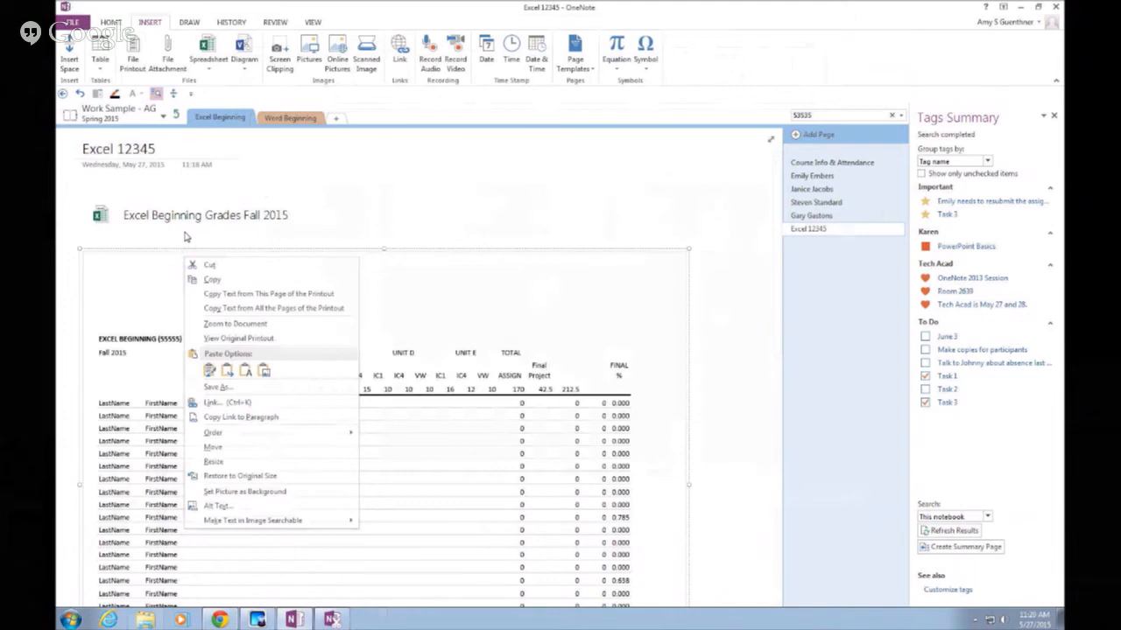
click(185, 236)
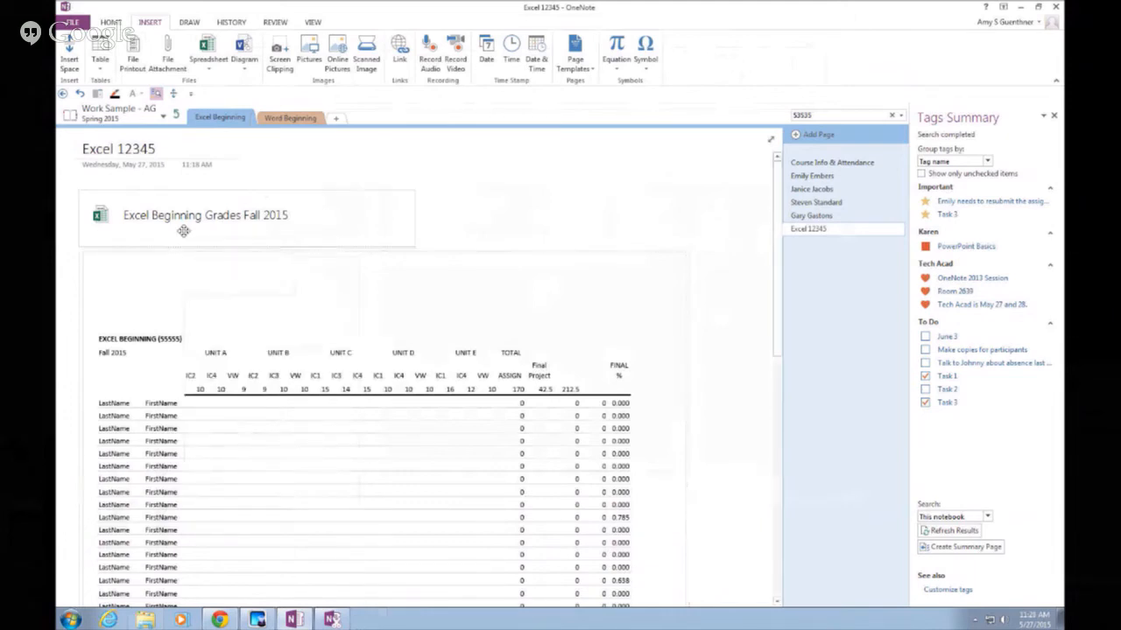
click(179, 252)
right_click(180, 251)
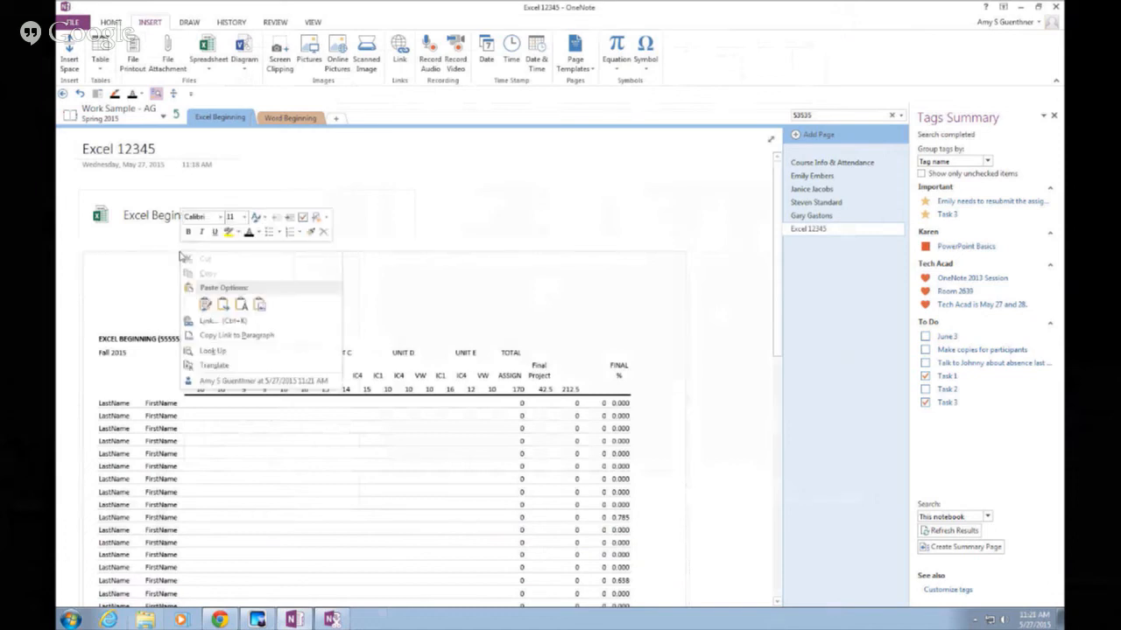
click(532, 261)
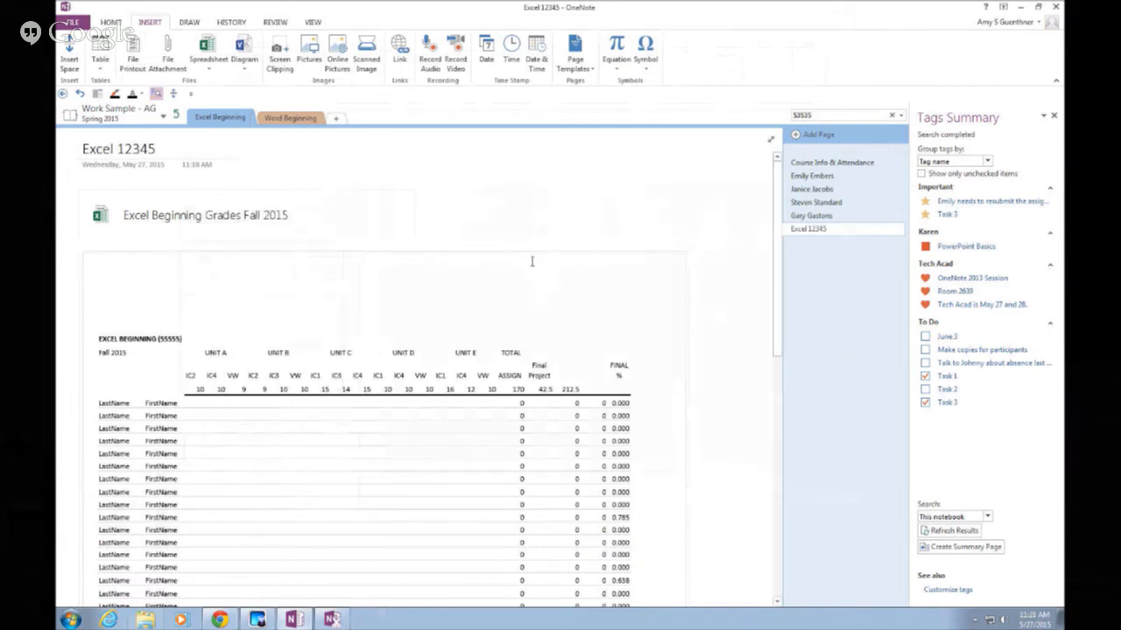
scroll(506, 223, down, 6)
scroll(506, 223, up, 4)
scroll(506, 222, up, 2)
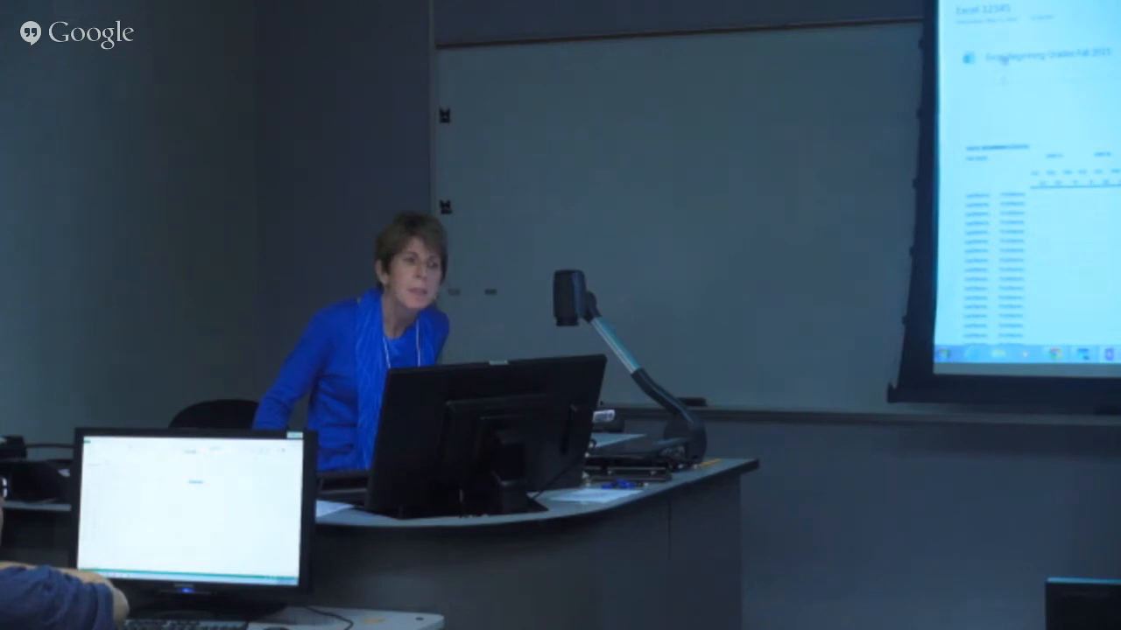
right_click(151, 223)
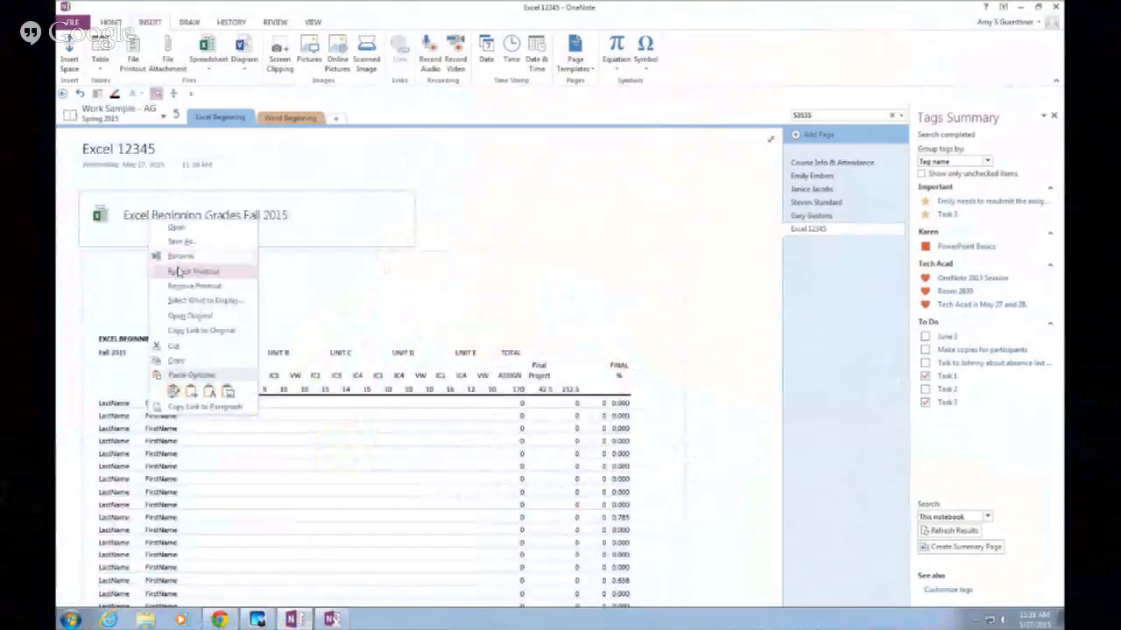
click(177, 273)
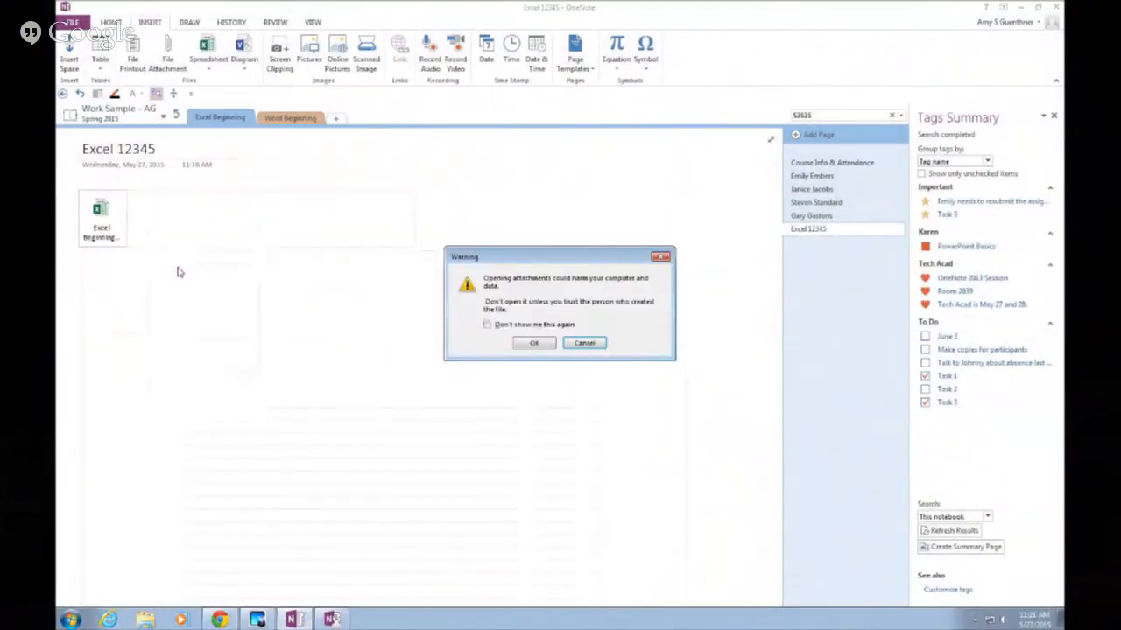
click(525, 342)
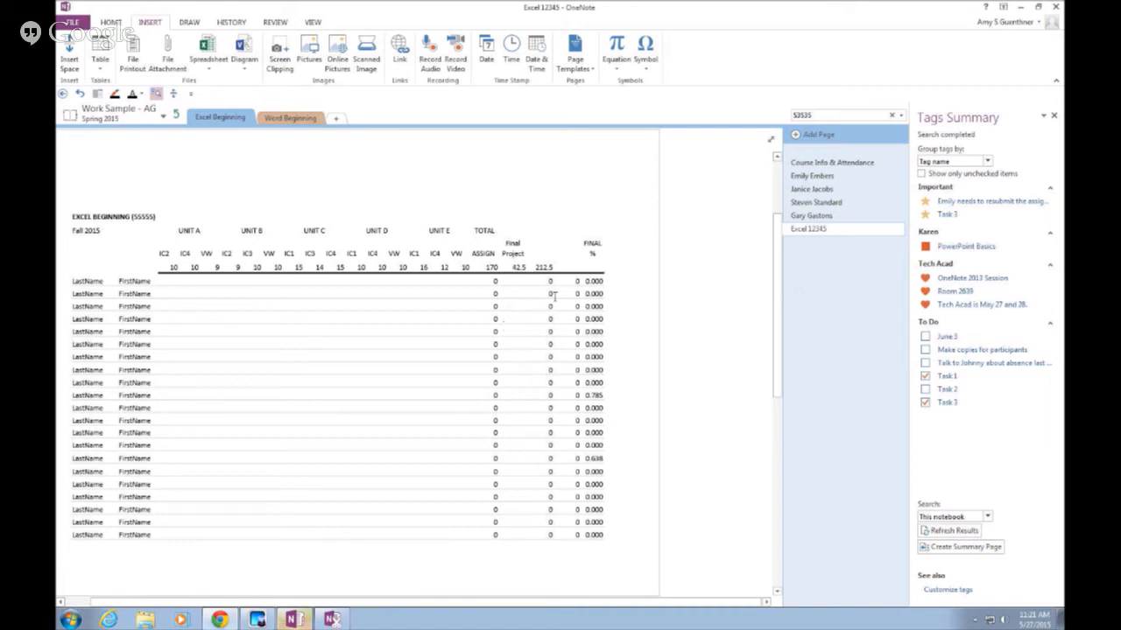
drag(782, 313, 776, 212)
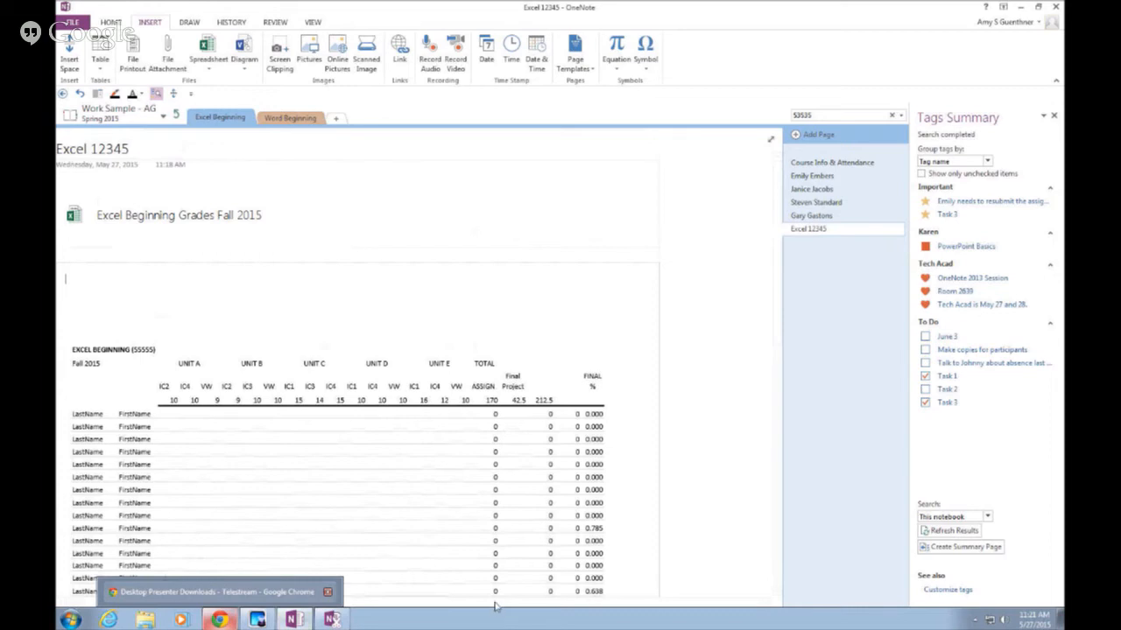
drag(495, 603, 436, 606)
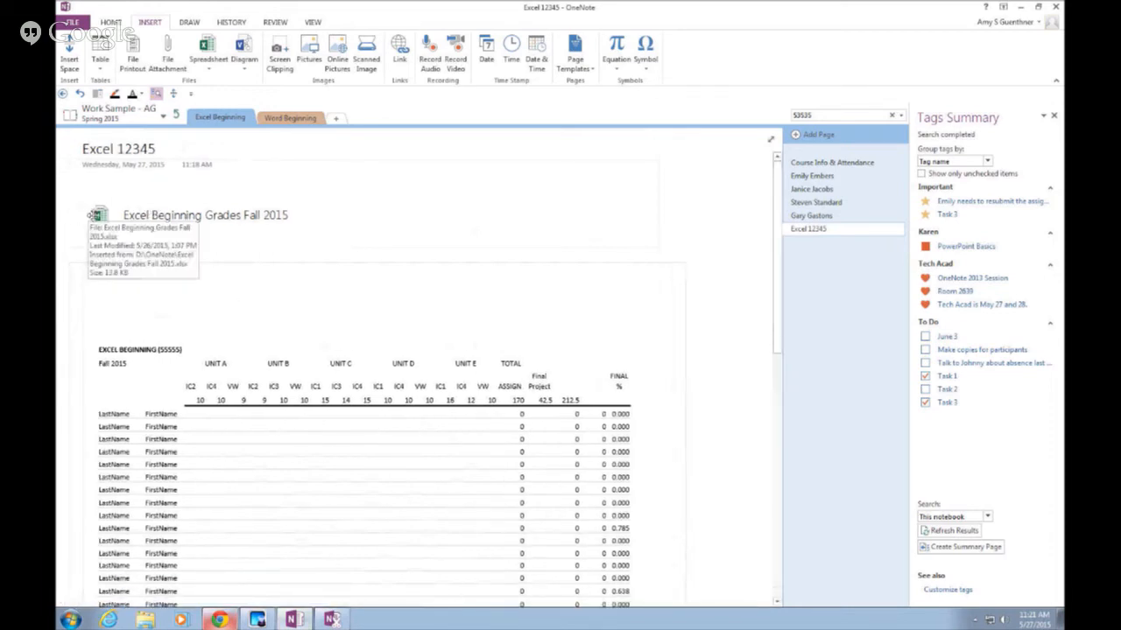
Open the attachment, close it, then reopen the original grades workbook from the folder
double_click(99, 215)
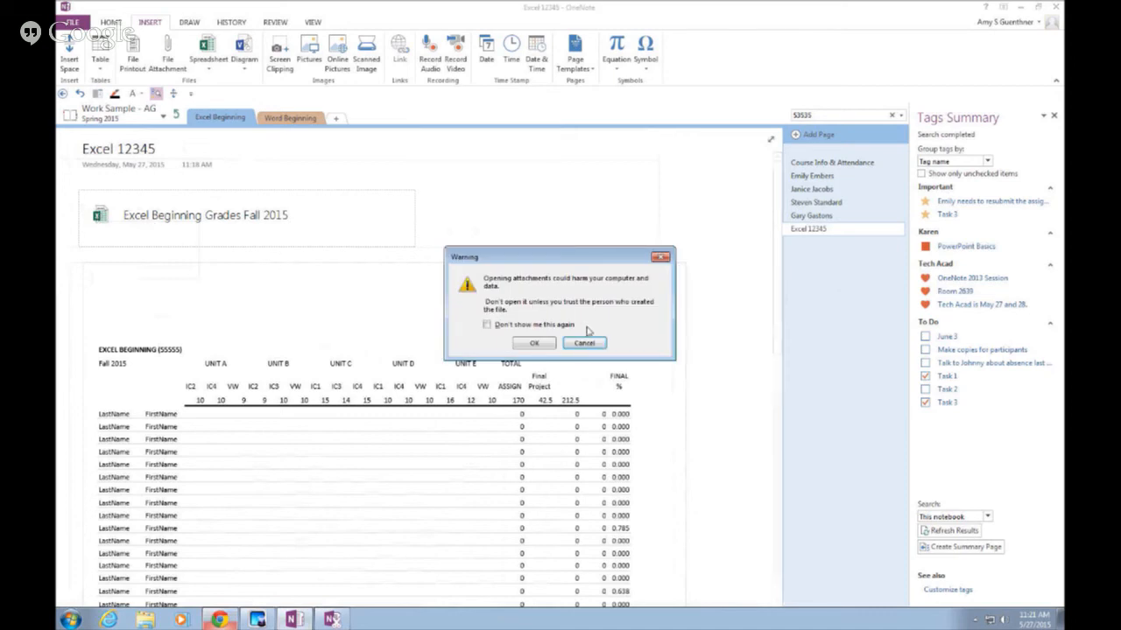
click(537, 350)
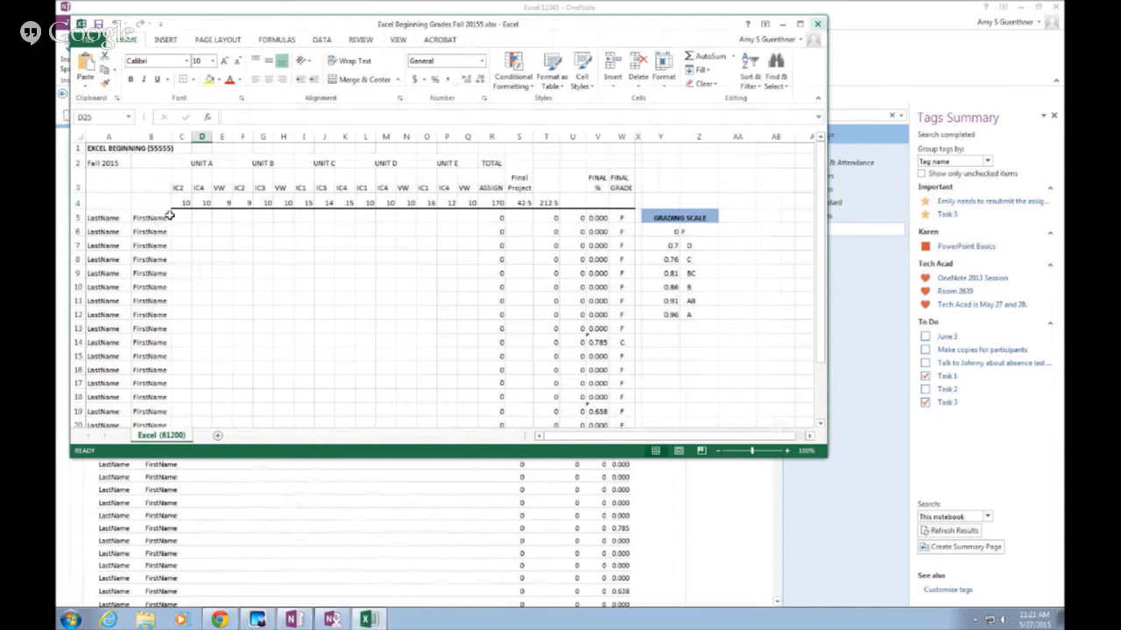
click(817, 24)
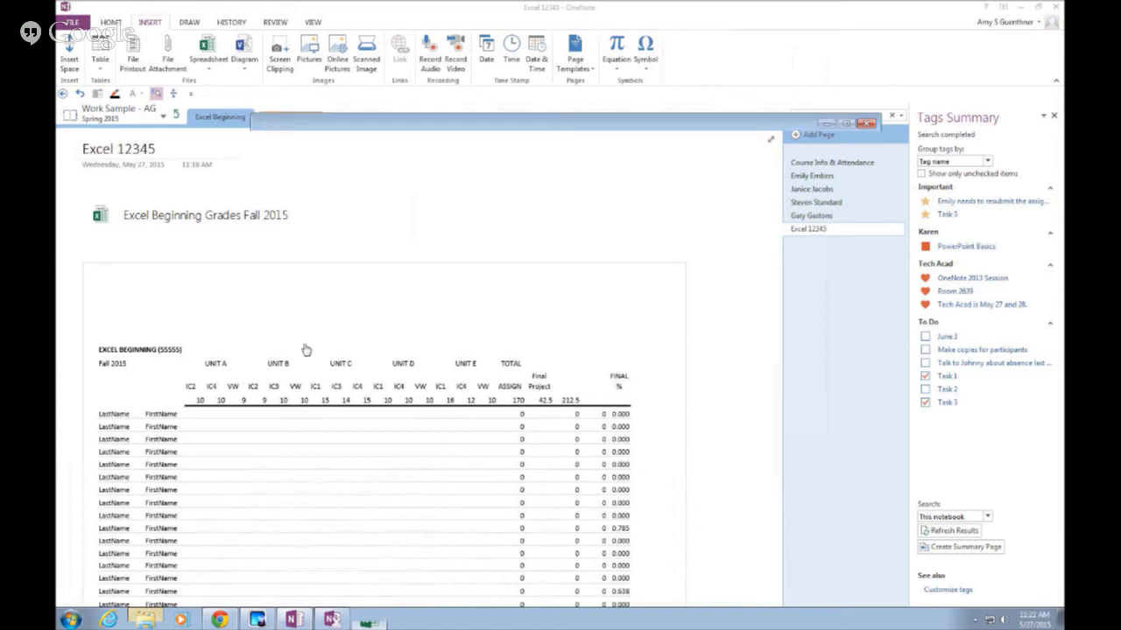
double_click(401, 248)
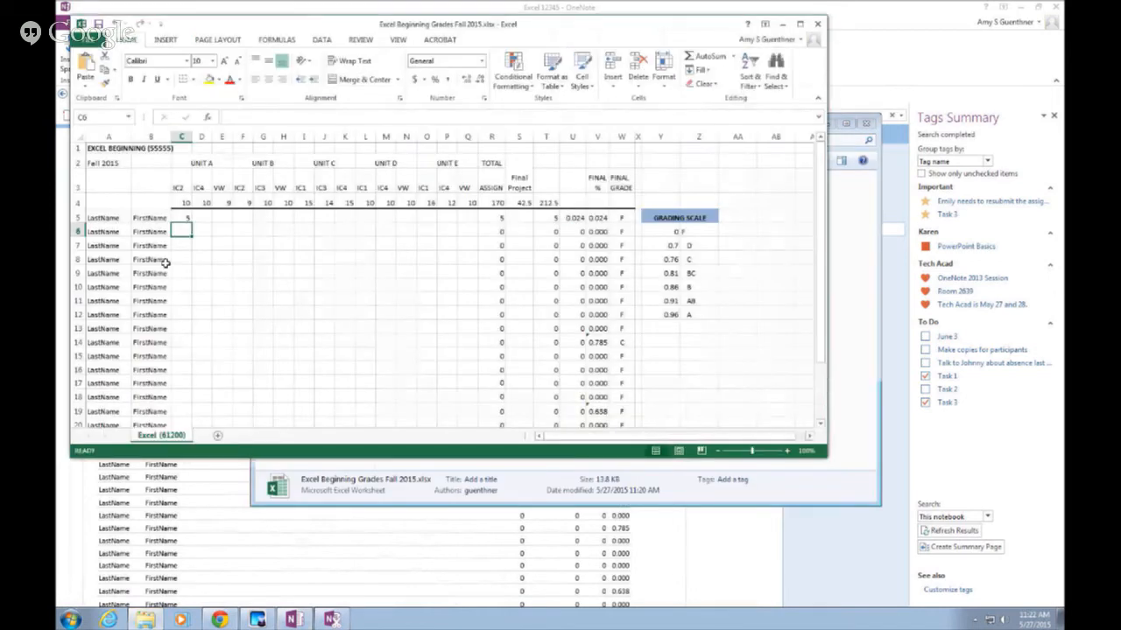
Close the grades workbook in Excel and the OneNote folder window
click(817, 23)
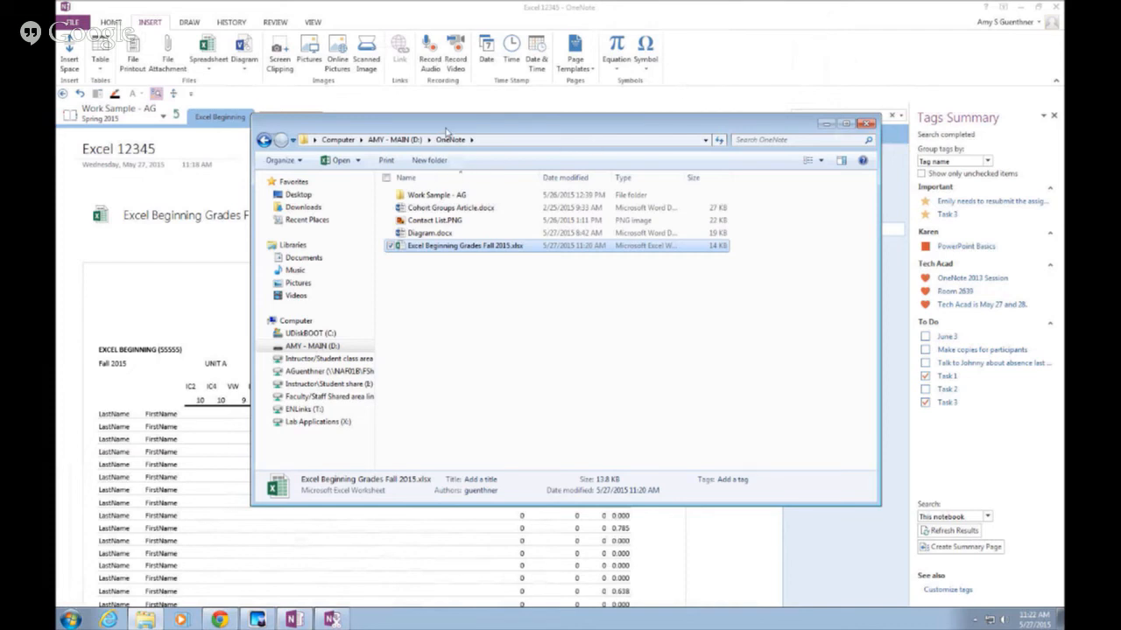
drag(446, 129, 447, 149)
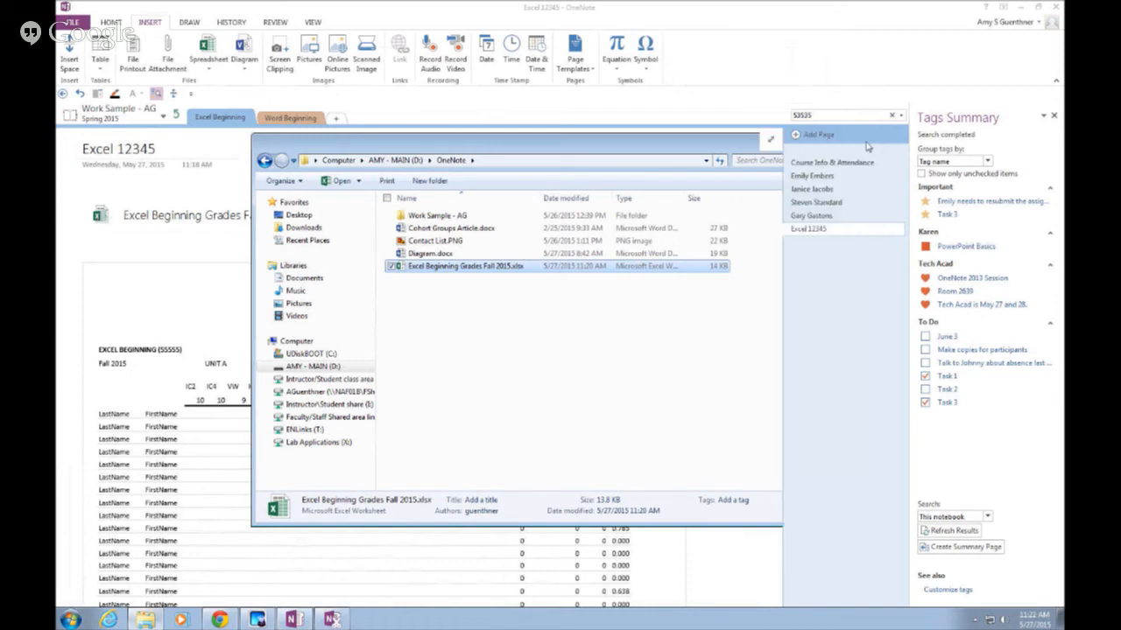
click(870, 147)
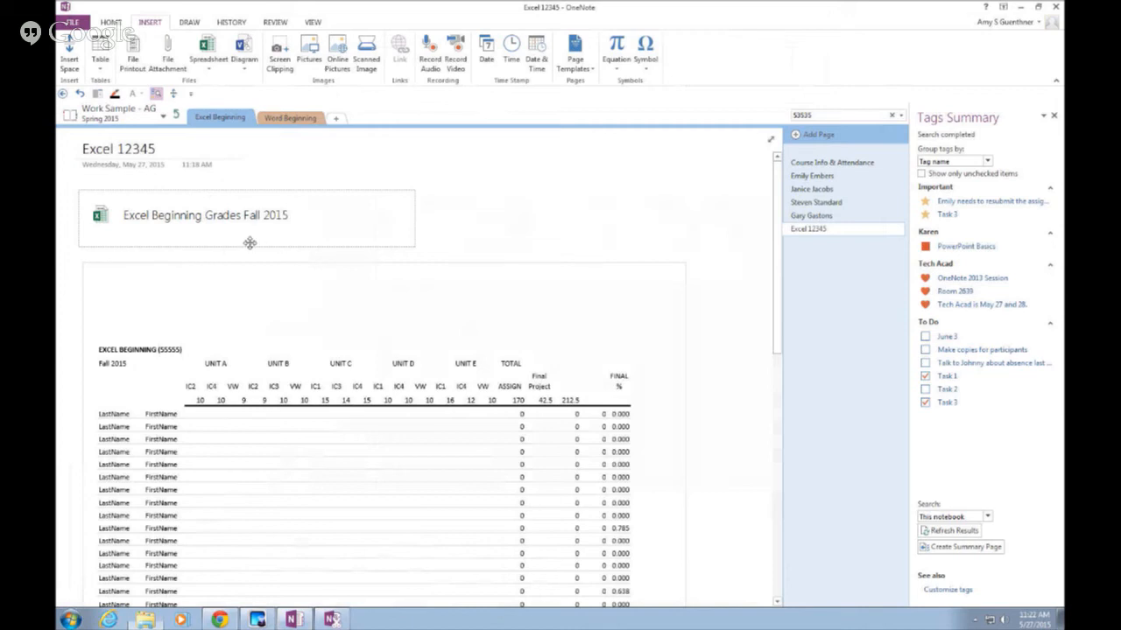
Refresh the printout from the attached grades workbook, accepting the warning
right_click(196, 222)
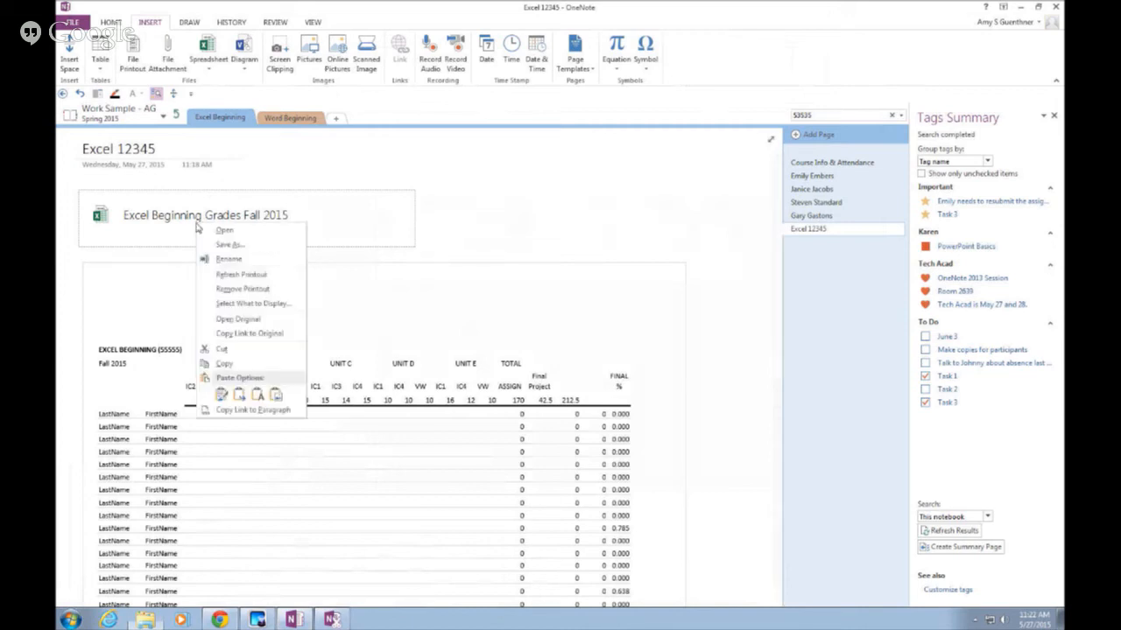
click(222, 277)
click(535, 343)
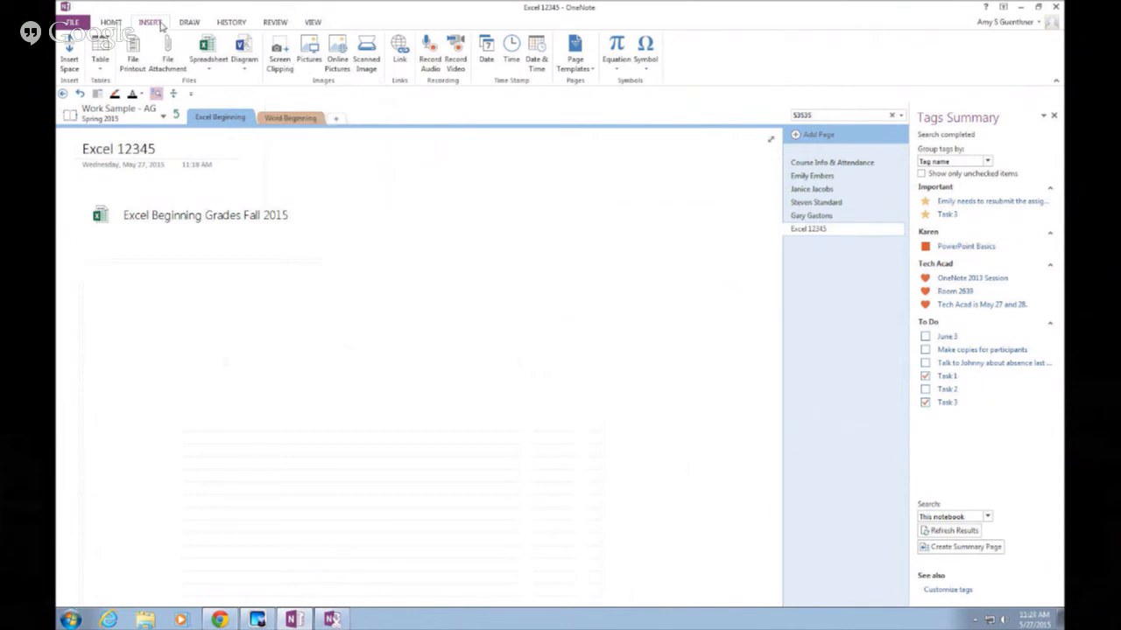
Insert Excel Beginning Grades Fall 2015 as an existing spreadsheet, choosing Insert Spreadsheet
click(218, 67)
click(223, 82)
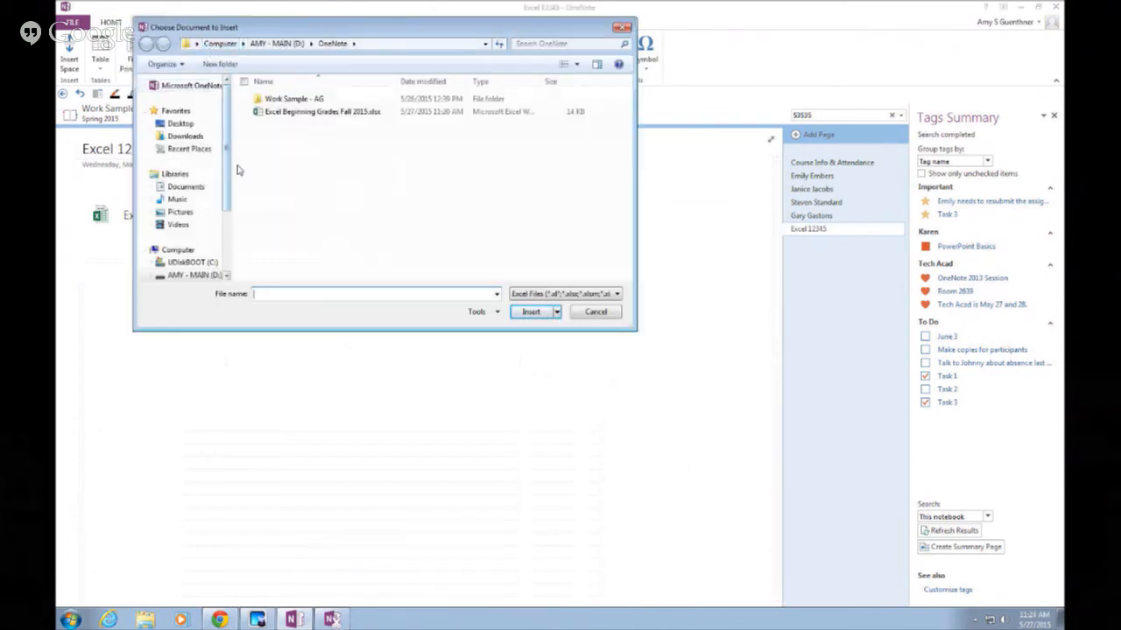
double_click(263, 114)
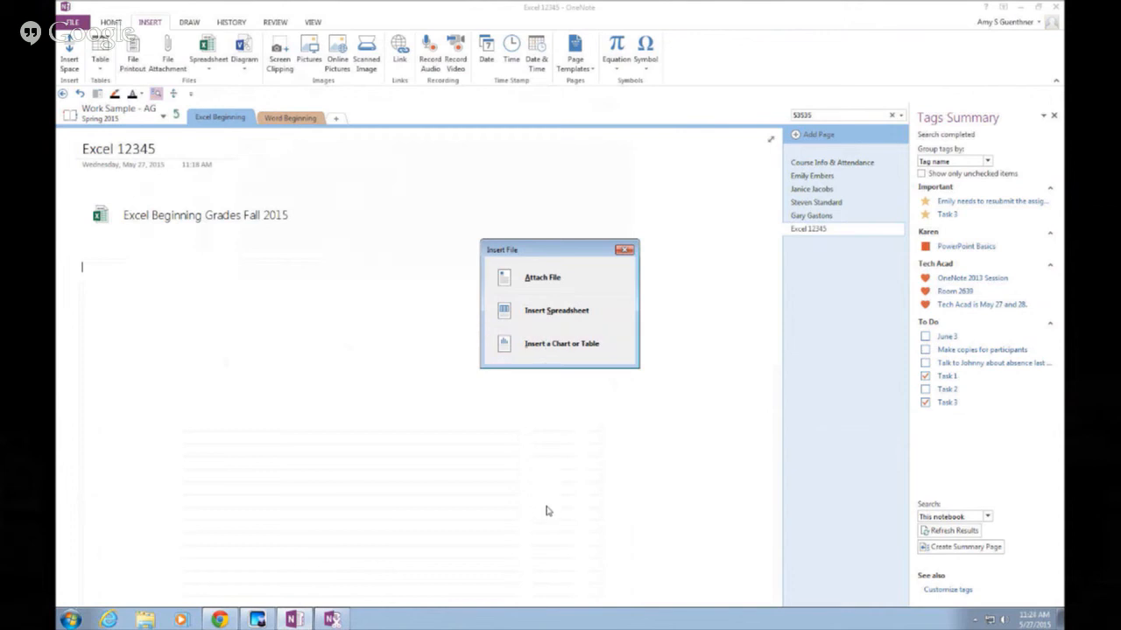
click(541, 311)
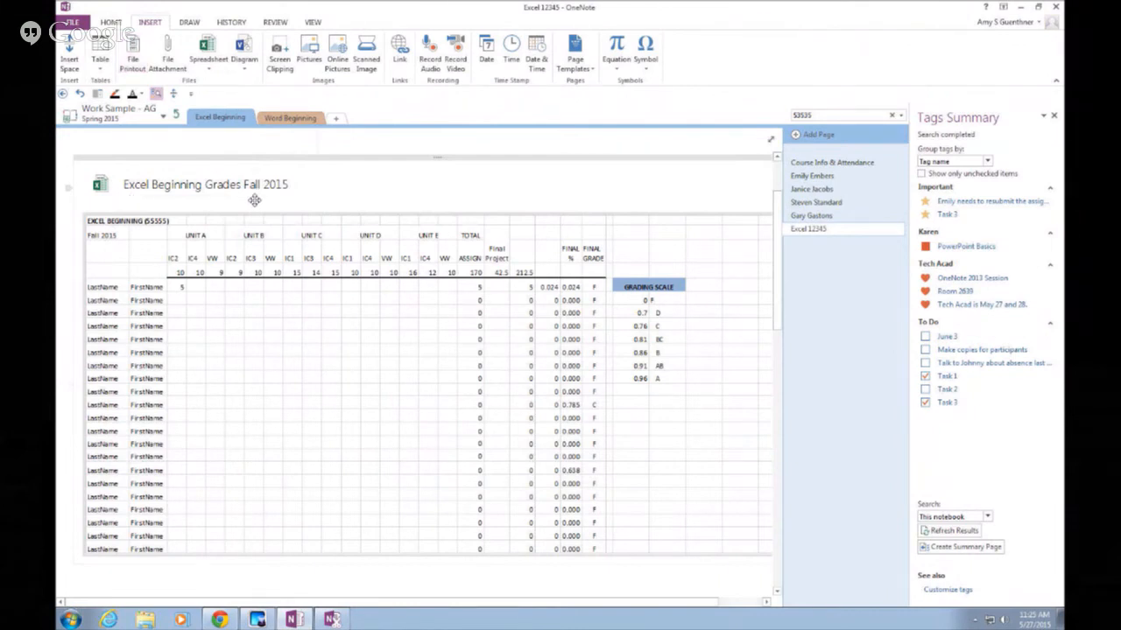
drag(778, 250, 779, 216)
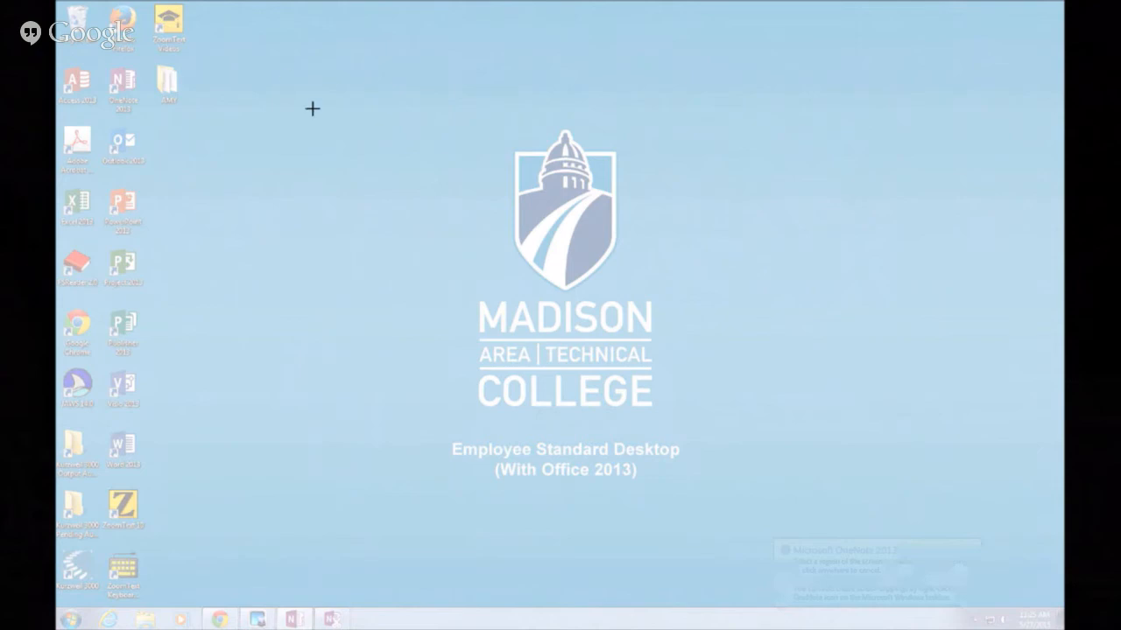
Clip a blue region of the desktop onto the page below the spreadsheet
drag(327, 164, 391, 245)
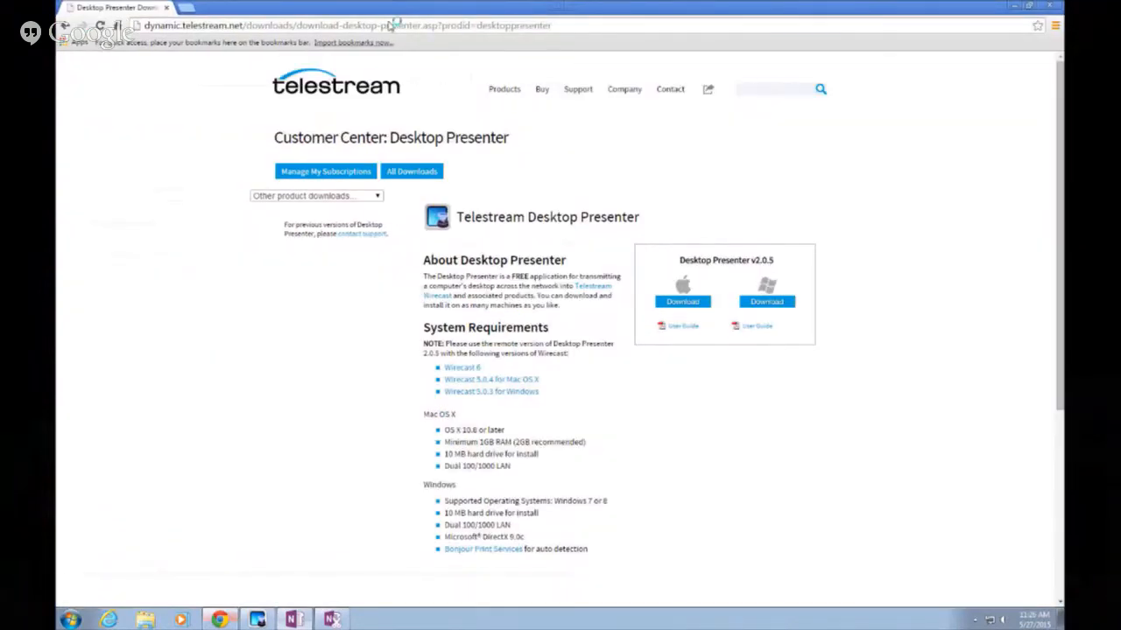
click(390, 26)
text(w)
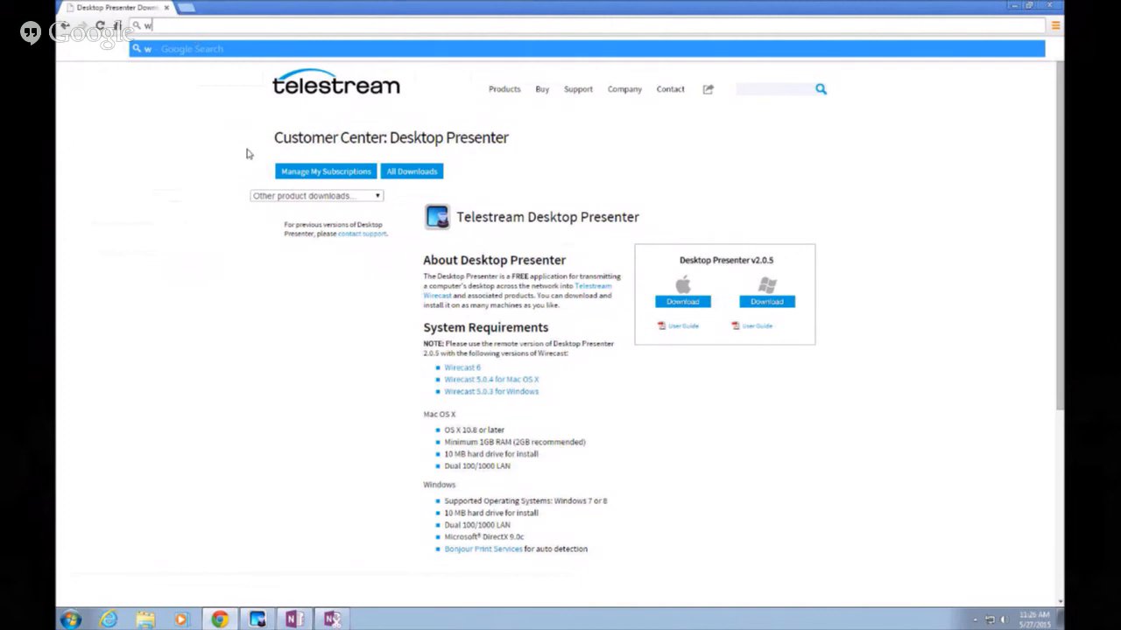
key(ctrl+t)
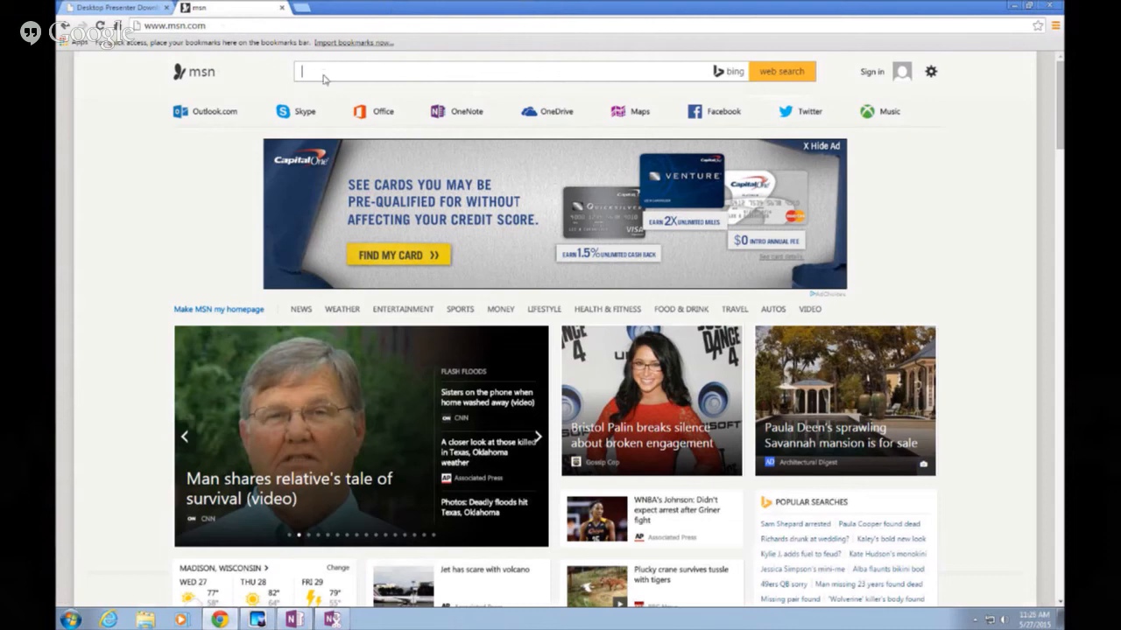
Search for 'home depot', open its Tile & Tile Flooring page, then return to OneNote
text(home depot)
key(Return)
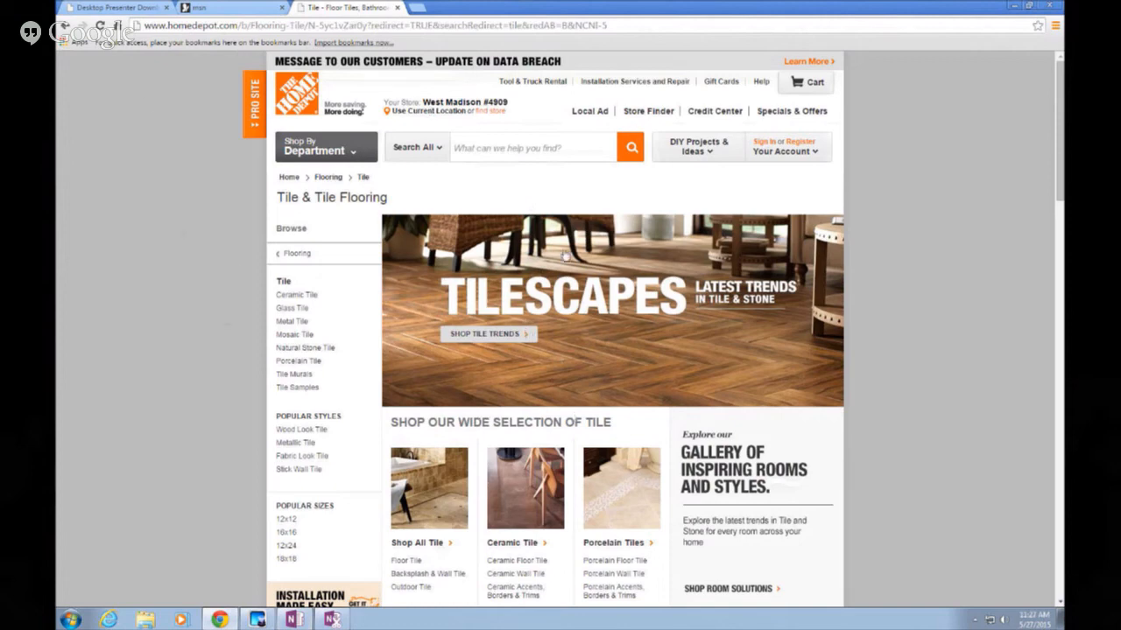
scroll(564, 255, down, 3)
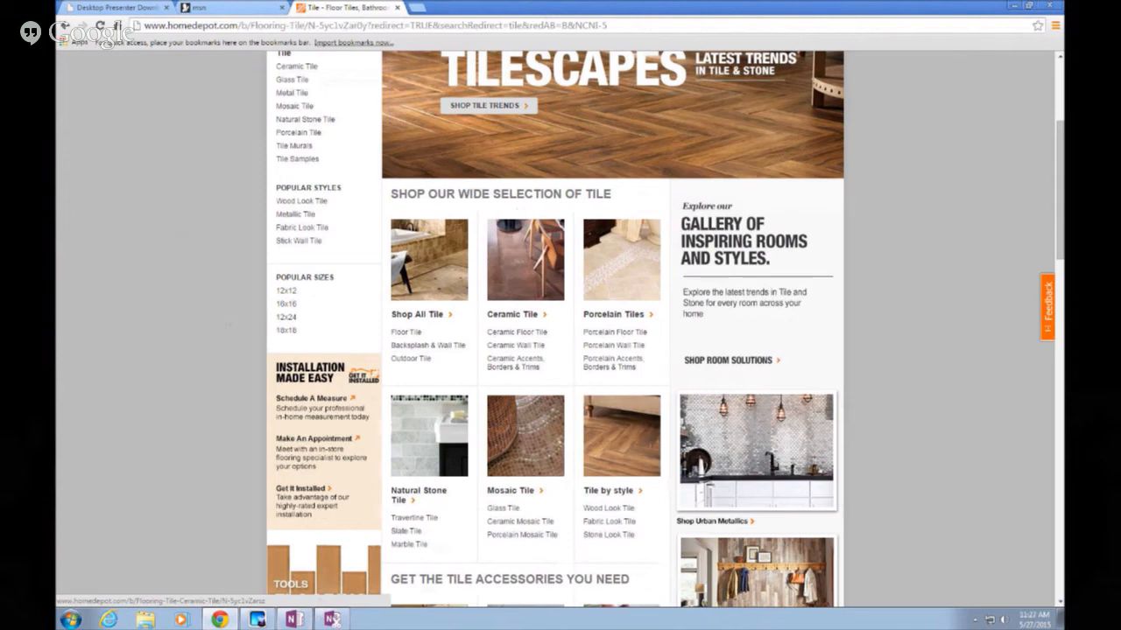
click(295, 620)
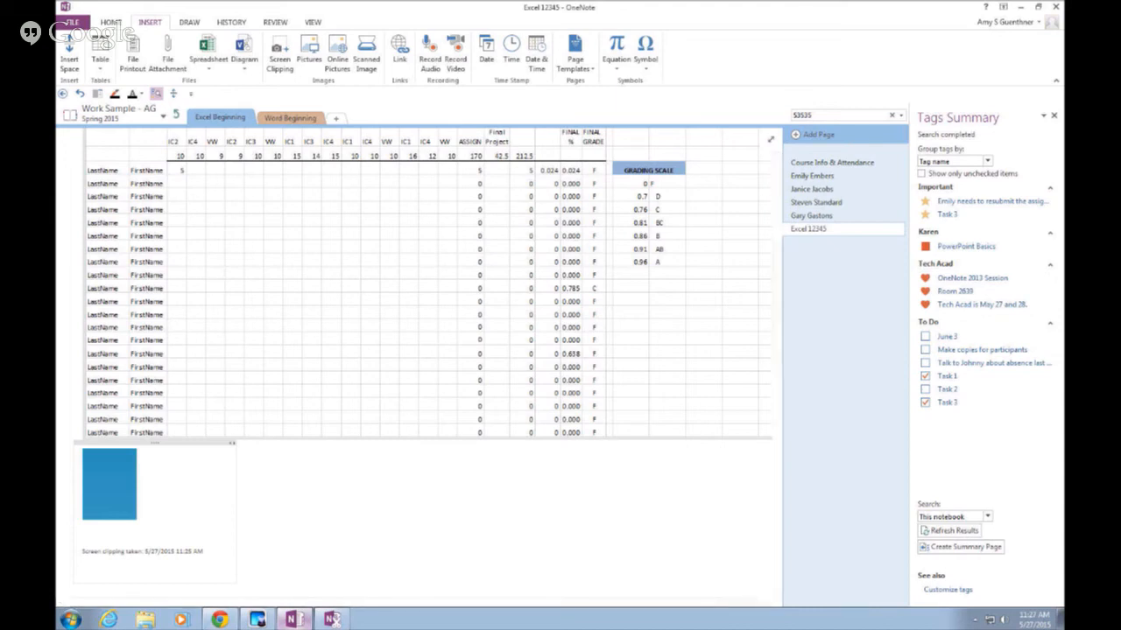
Add a new notebook section named 'Remodel' with a blank page
click(337, 122)
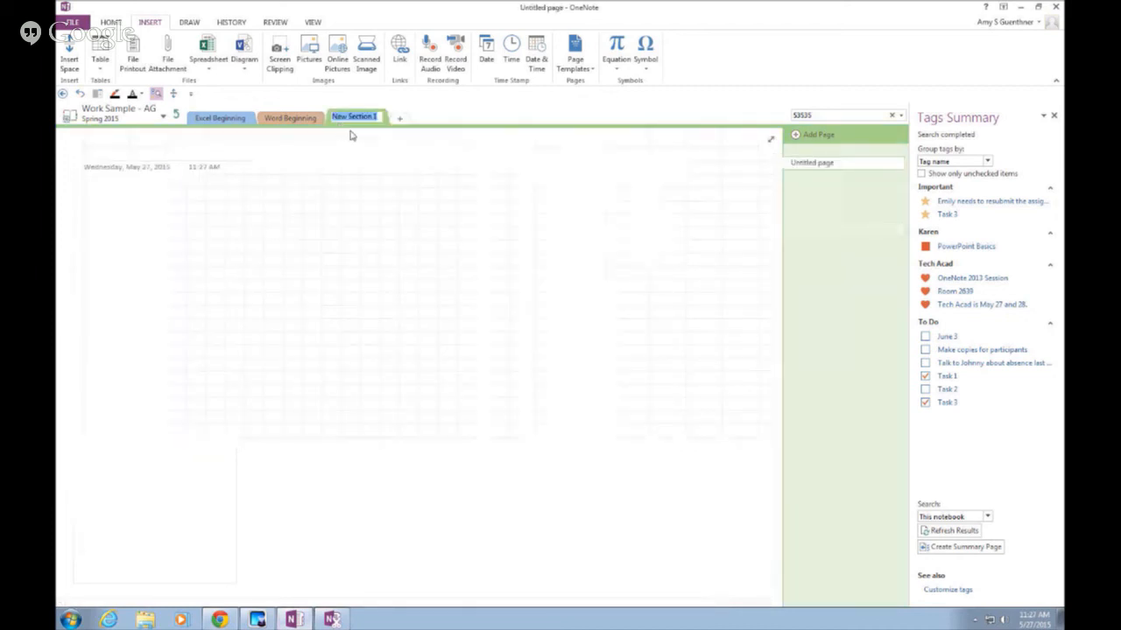
text(Remodel)
key(Return)
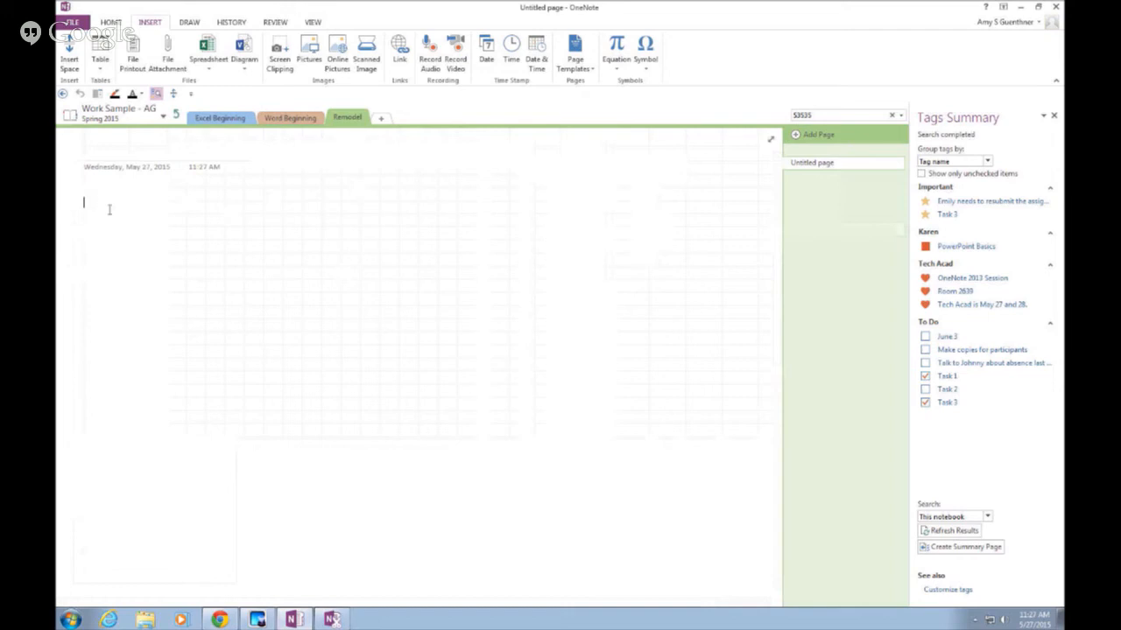
Screen-clip the Home Depot Mosaic Tile picture onto the Remodel page
click(281, 62)
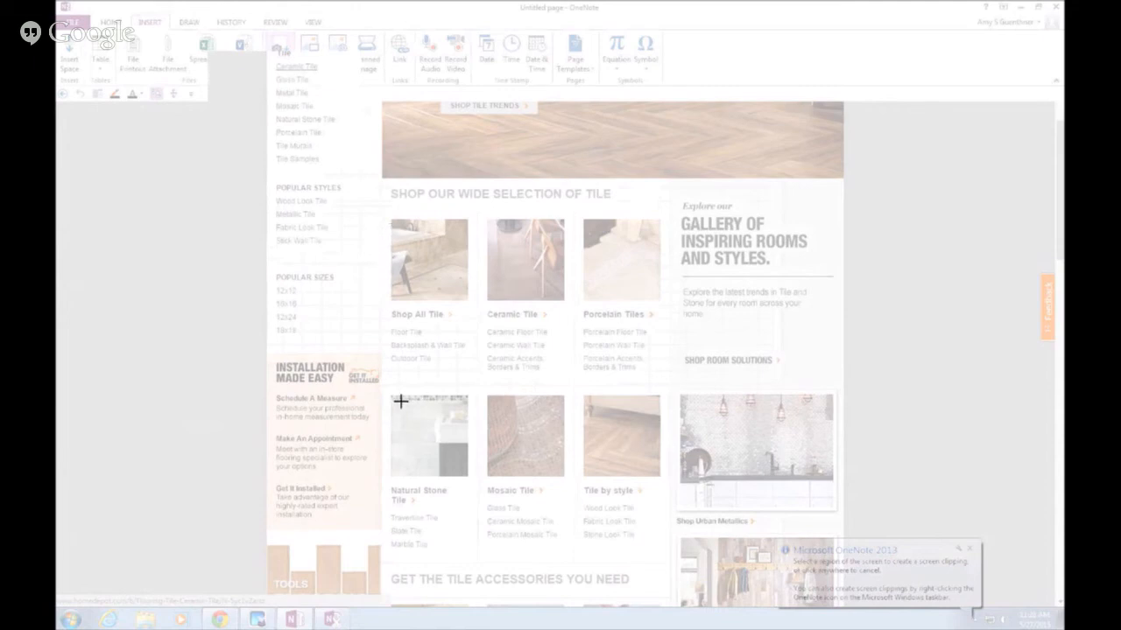
drag(482, 394, 570, 501)
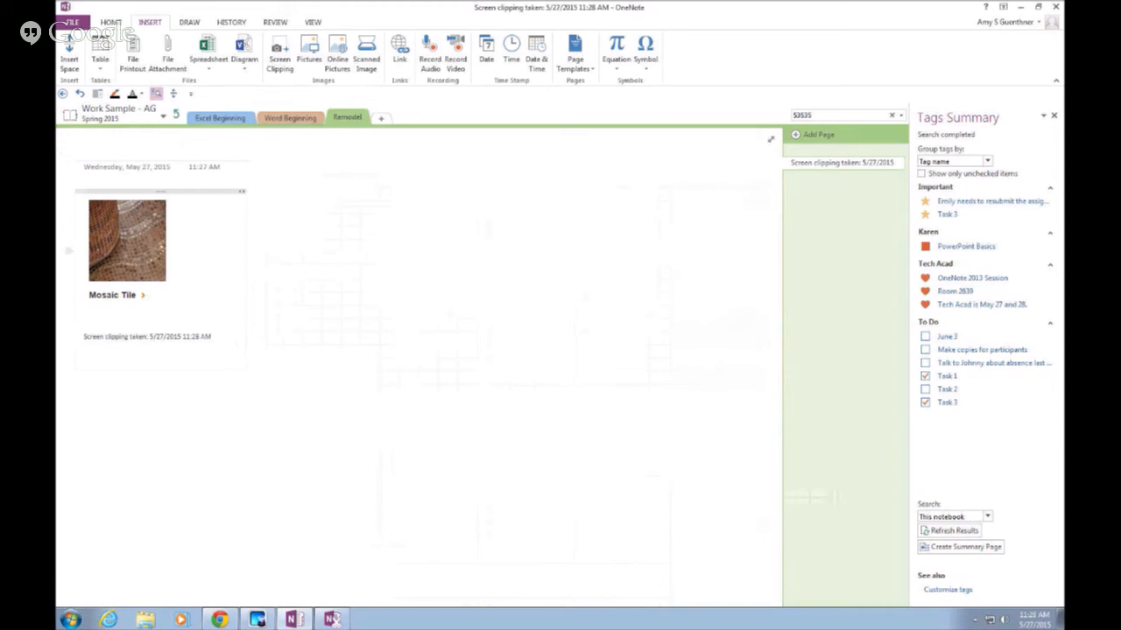
click(228, 461)
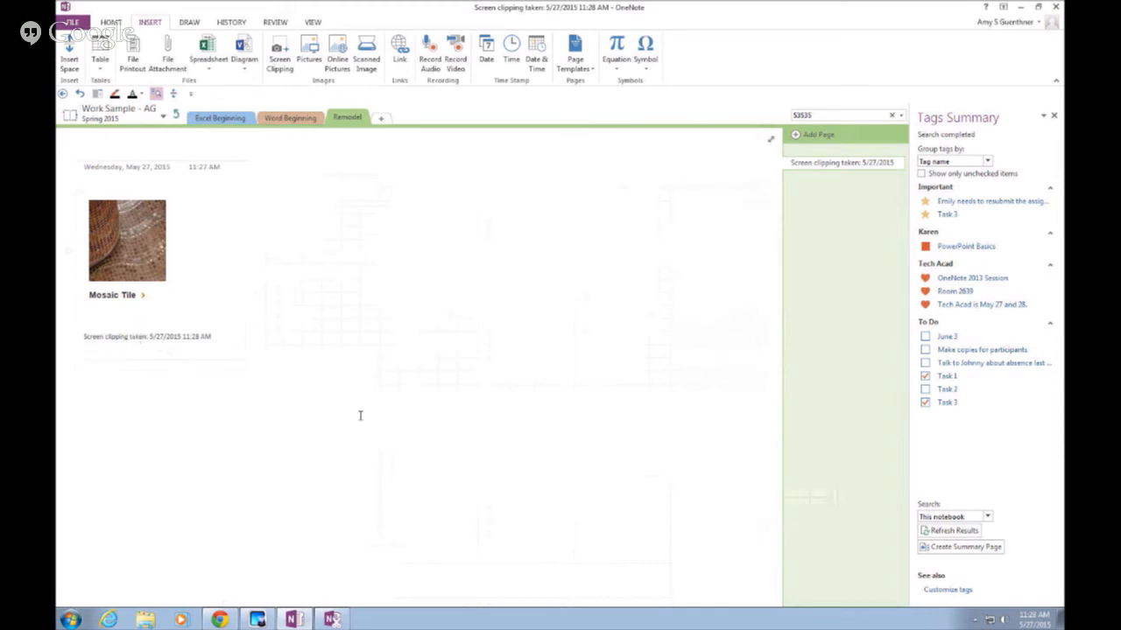
click(362, 460)
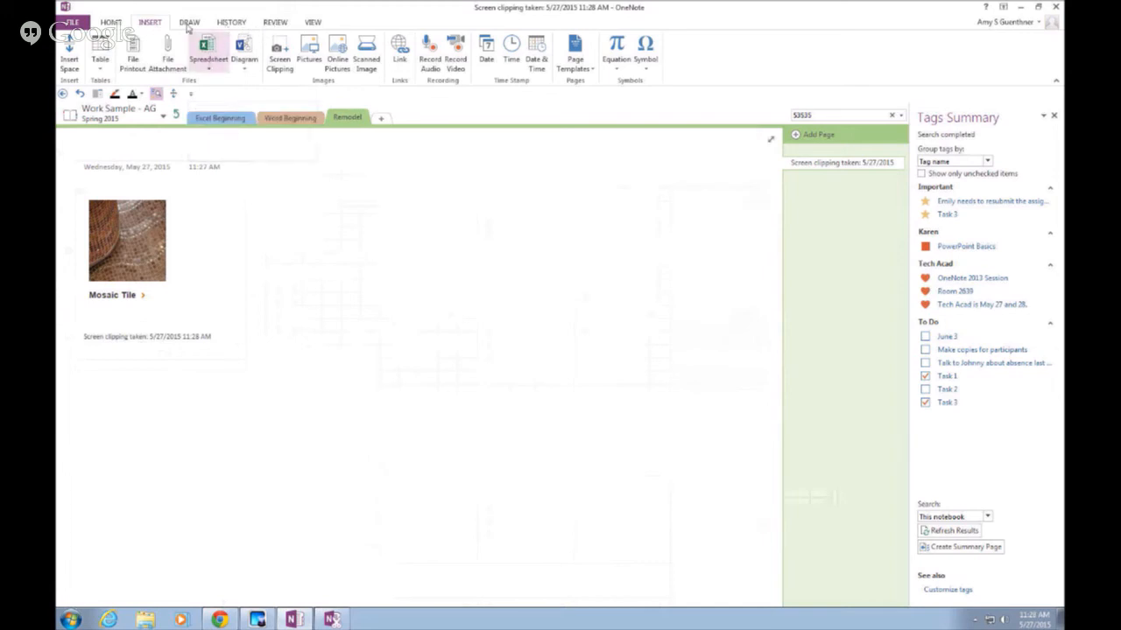
Start Linked Notes, cancel the Select Location dialog, and close the Tags Summary pane
click(271, 23)
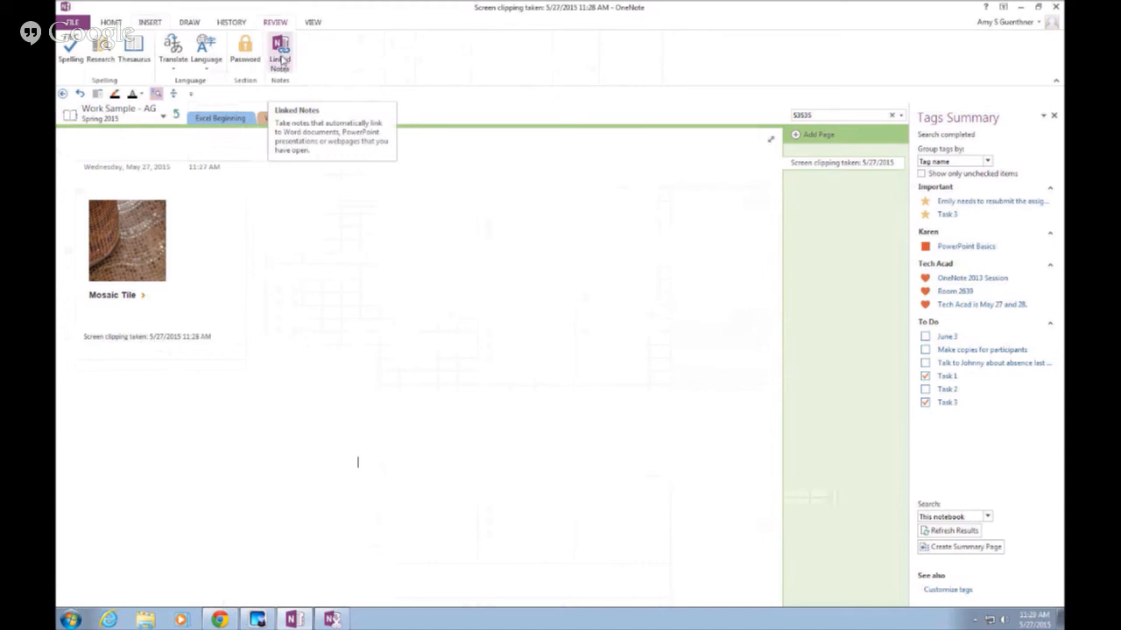
click(281, 52)
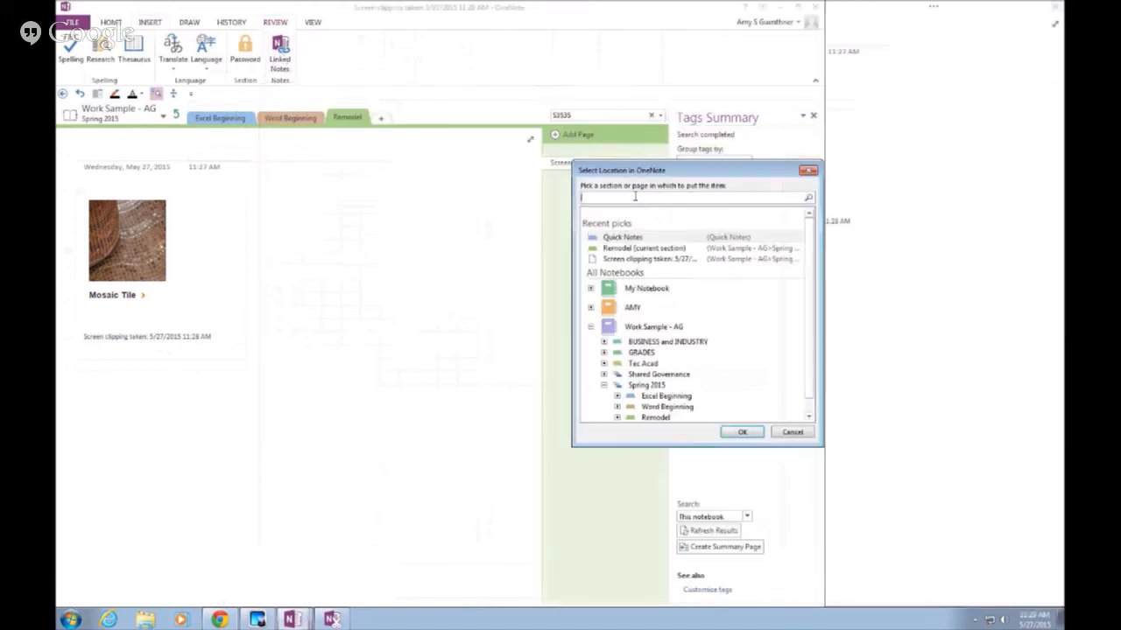
drag(686, 173, 491, 183)
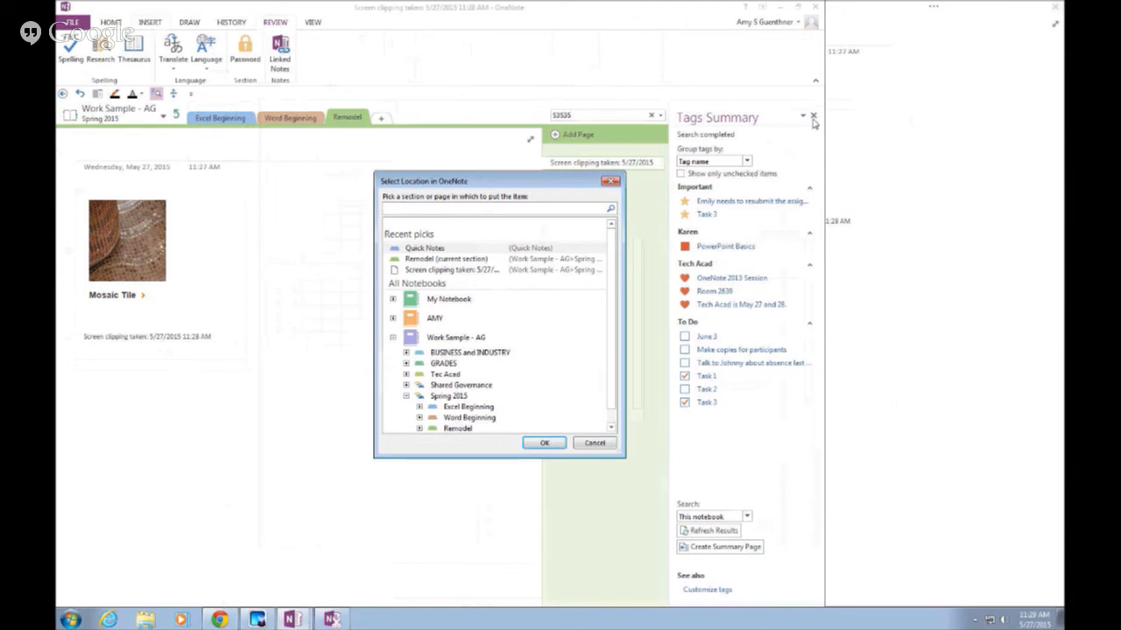
click(581, 444)
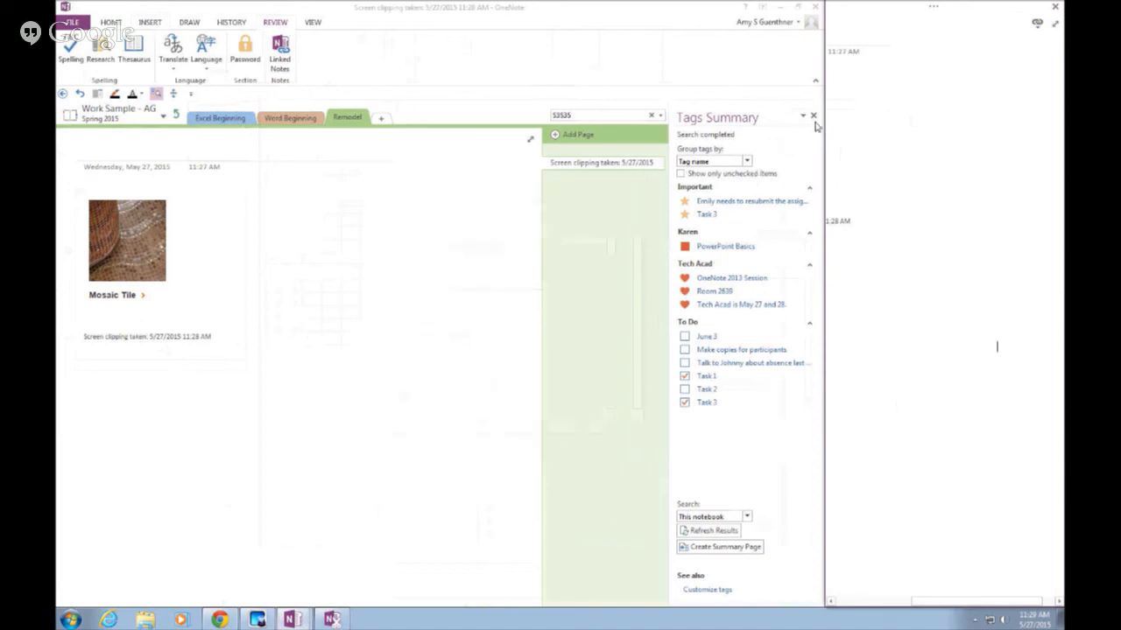
click(812, 116)
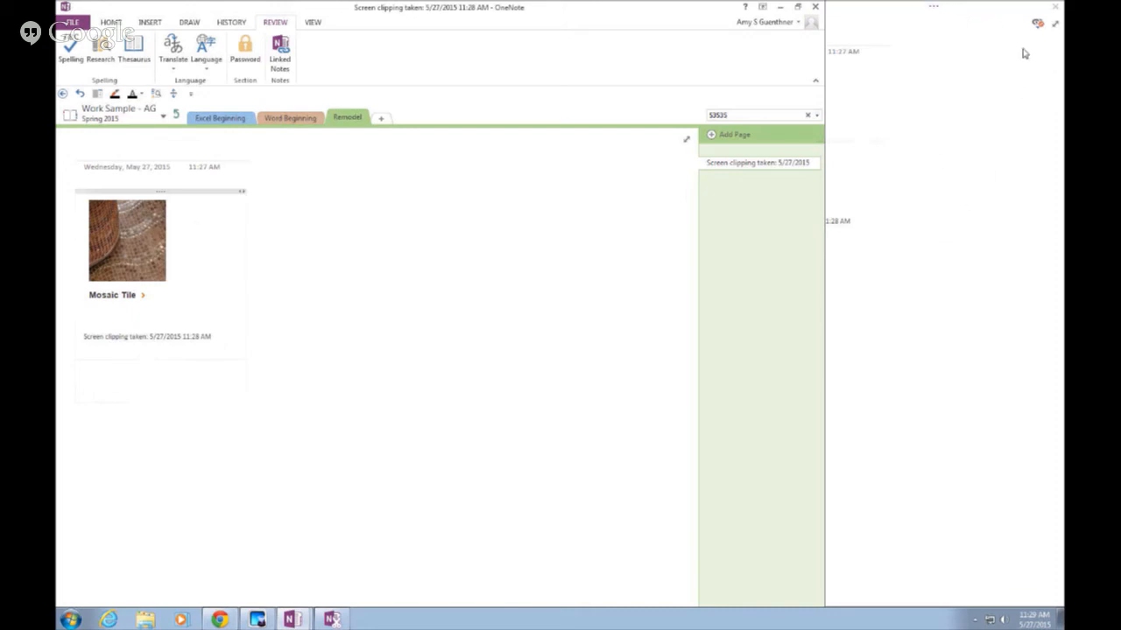
Stop and then resume linked note taking, and click into the Remodel page notes
mouse_move(1039, 25)
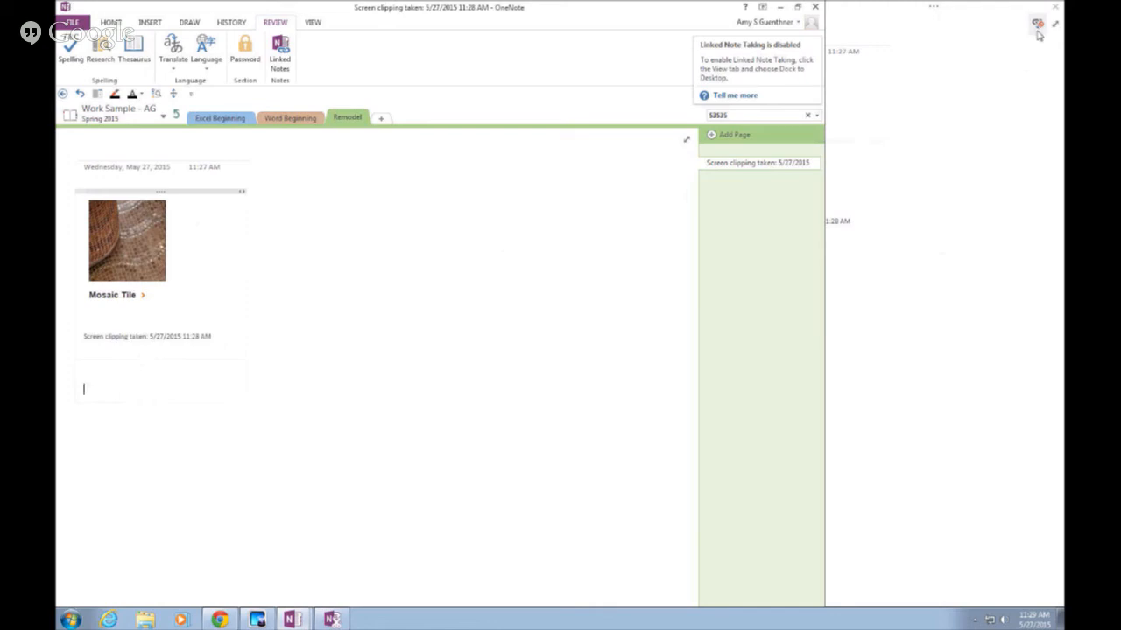
click(1038, 30)
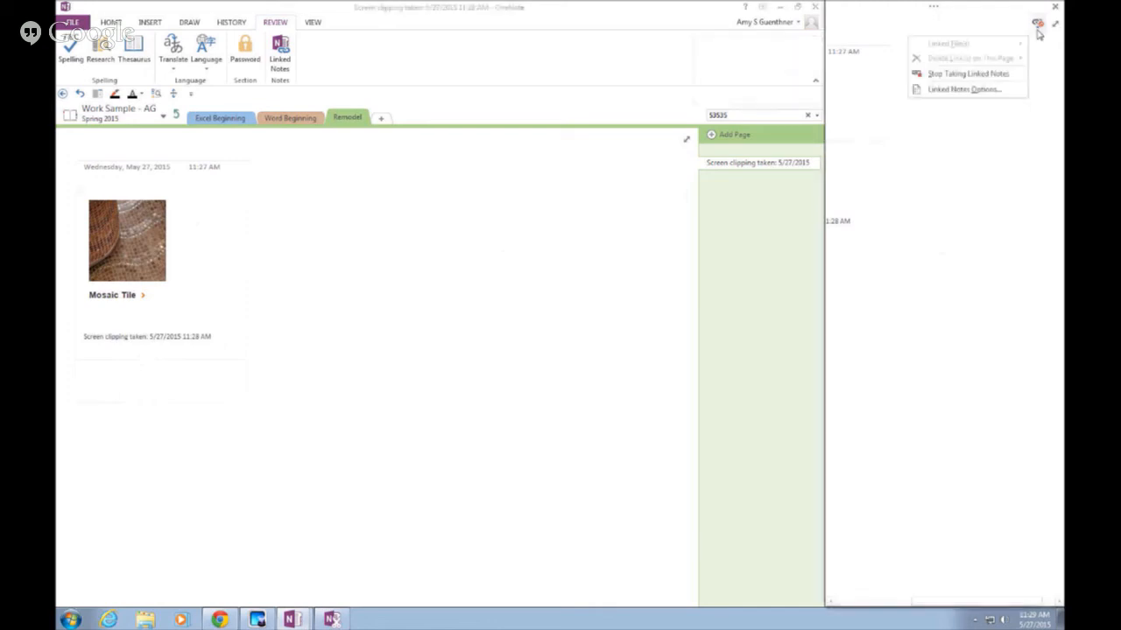
click(1012, 74)
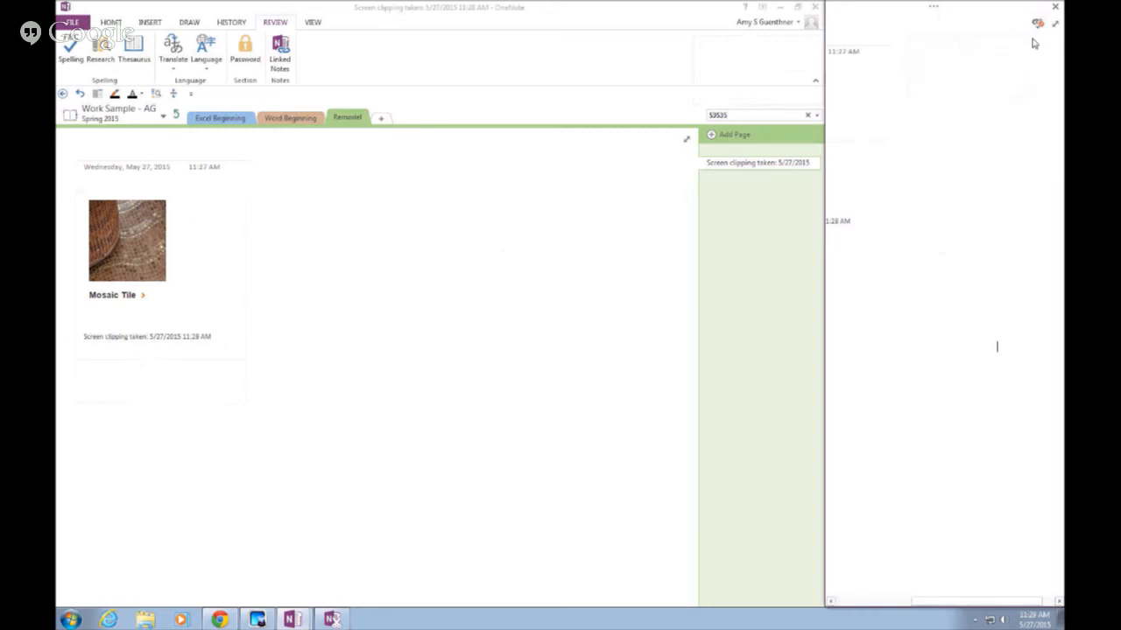
click(1037, 28)
click(994, 74)
click(544, 375)
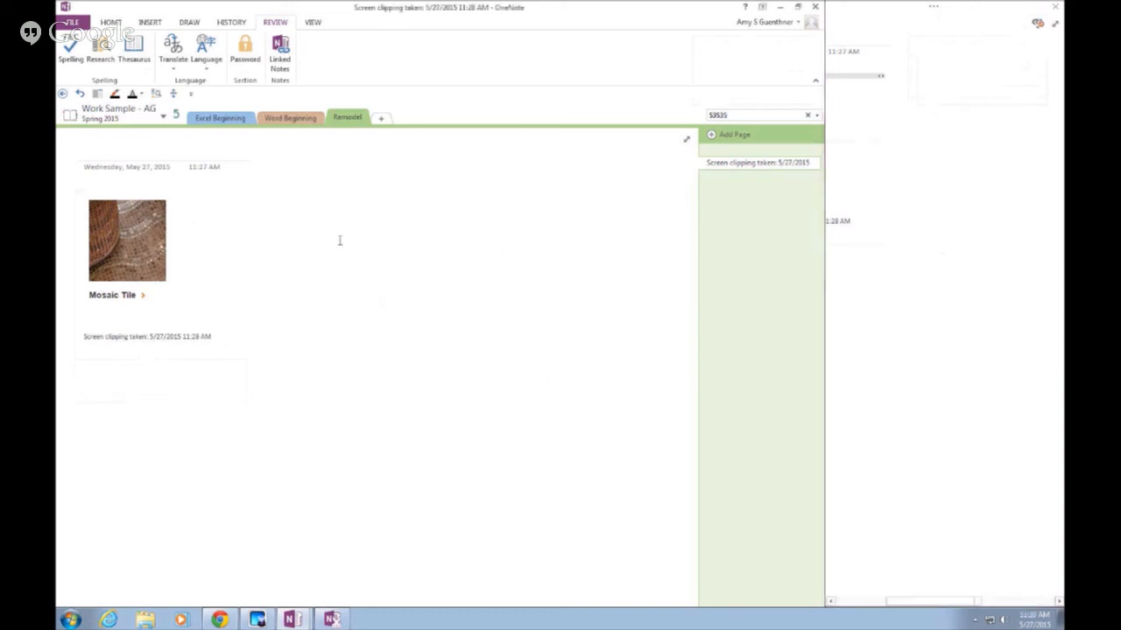
Screen-clip the Home Depot tile-selection heading and photo, placing it beside the Mosaic Tile clip
click(151, 23)
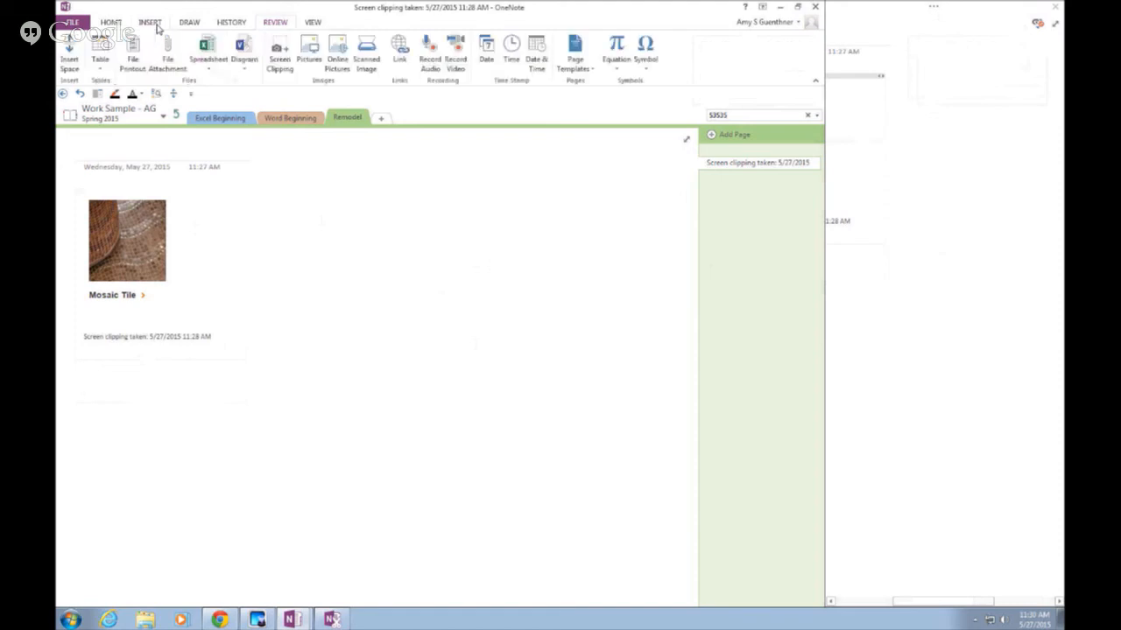
click(288, 65)
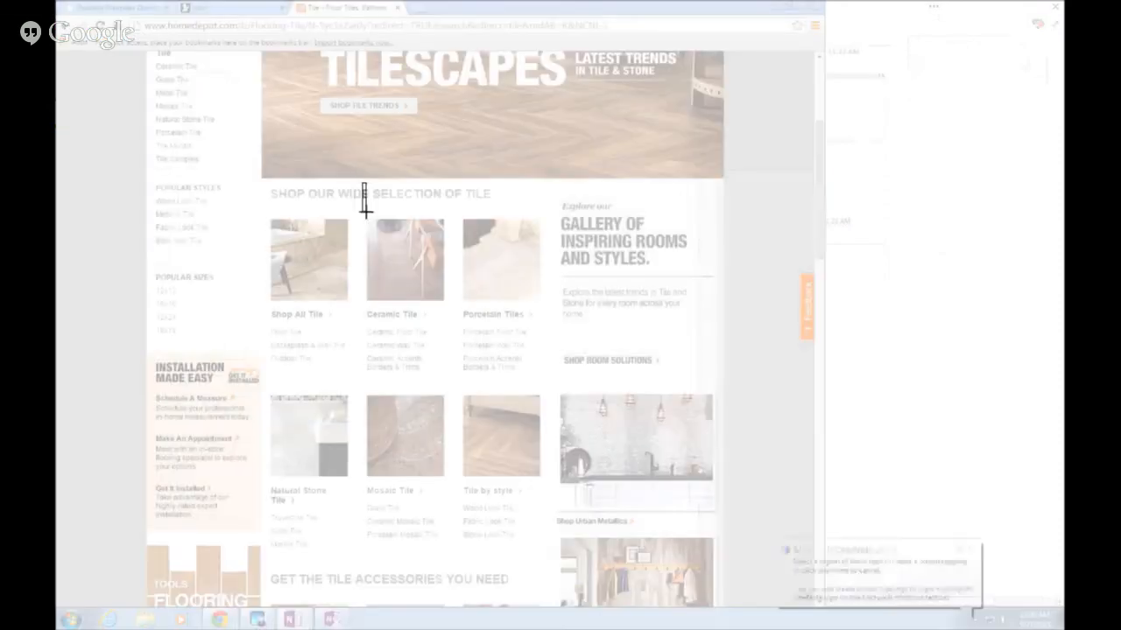
drag(363, 184, 462, 276)
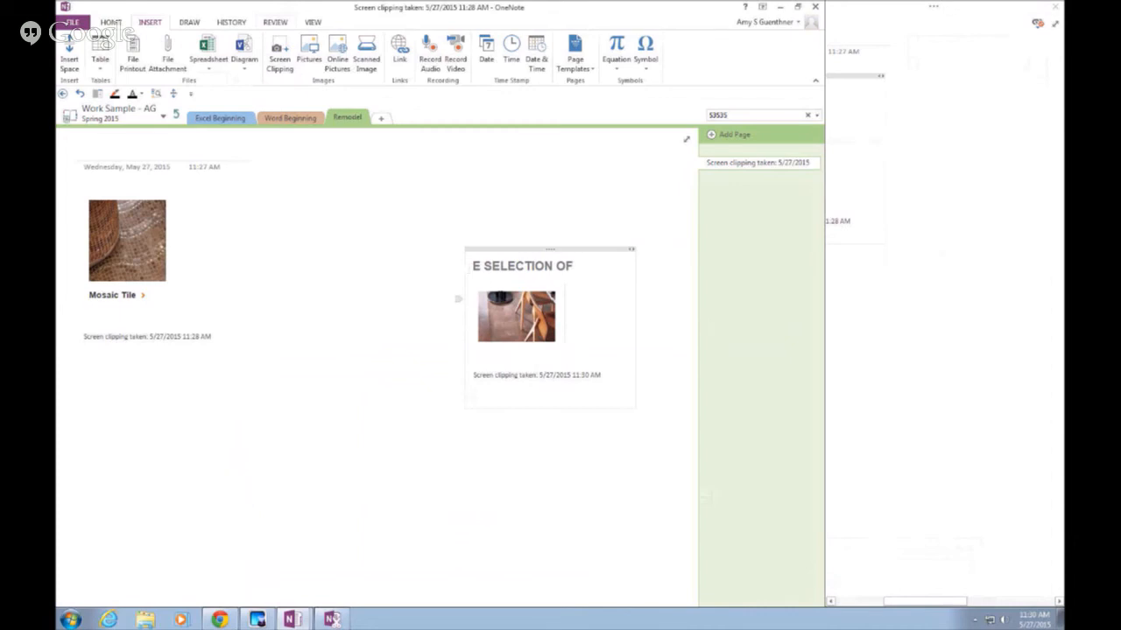
drag(523, 248, 418, 186)
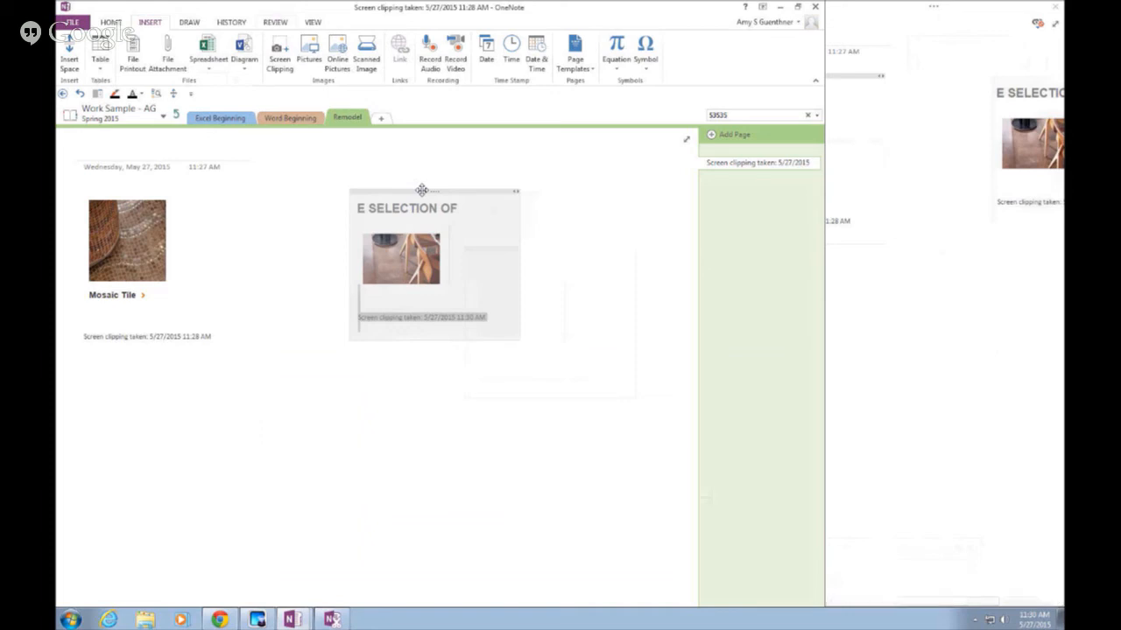
click(460, 361)
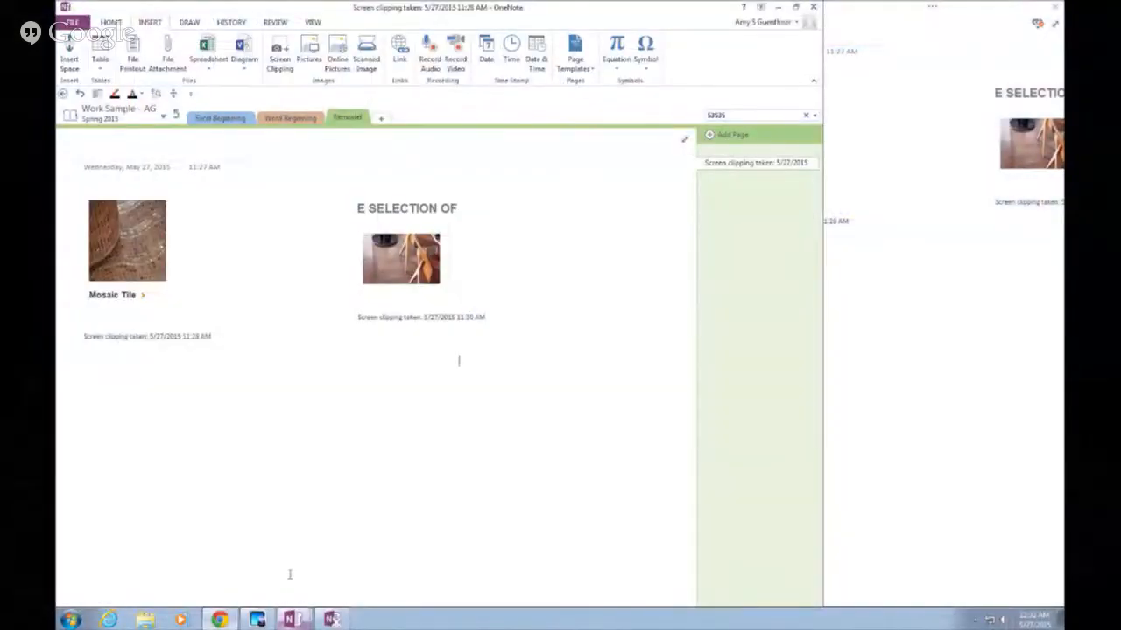
Restore the OneNote window to a smaller size, then minimize it to reveal the tile page
right_click(291, 619)
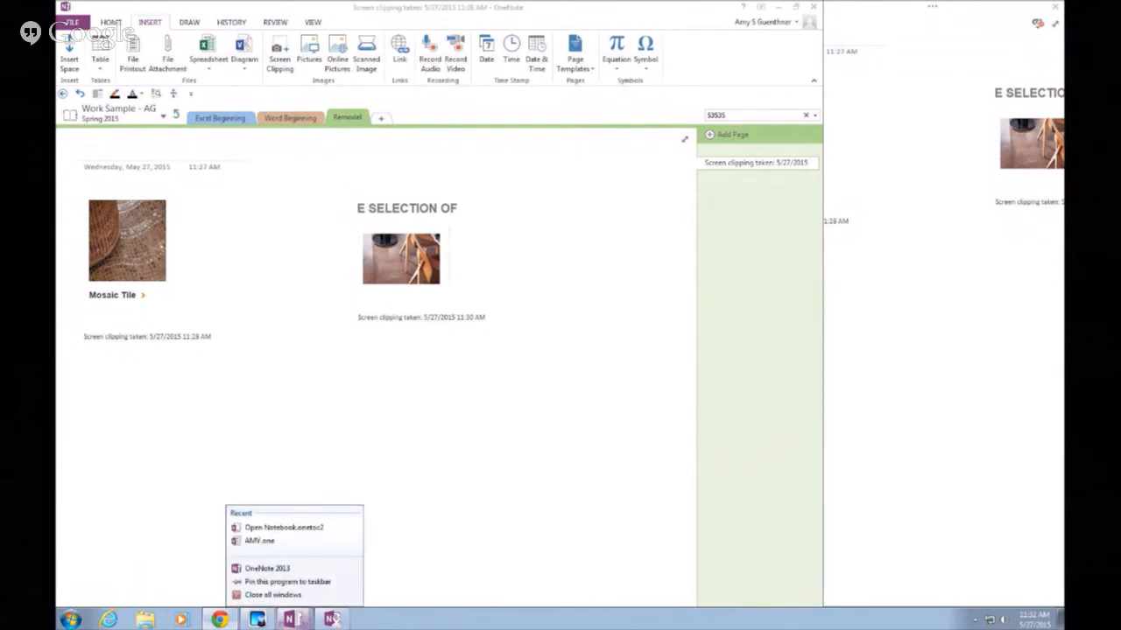
click(484, 469)
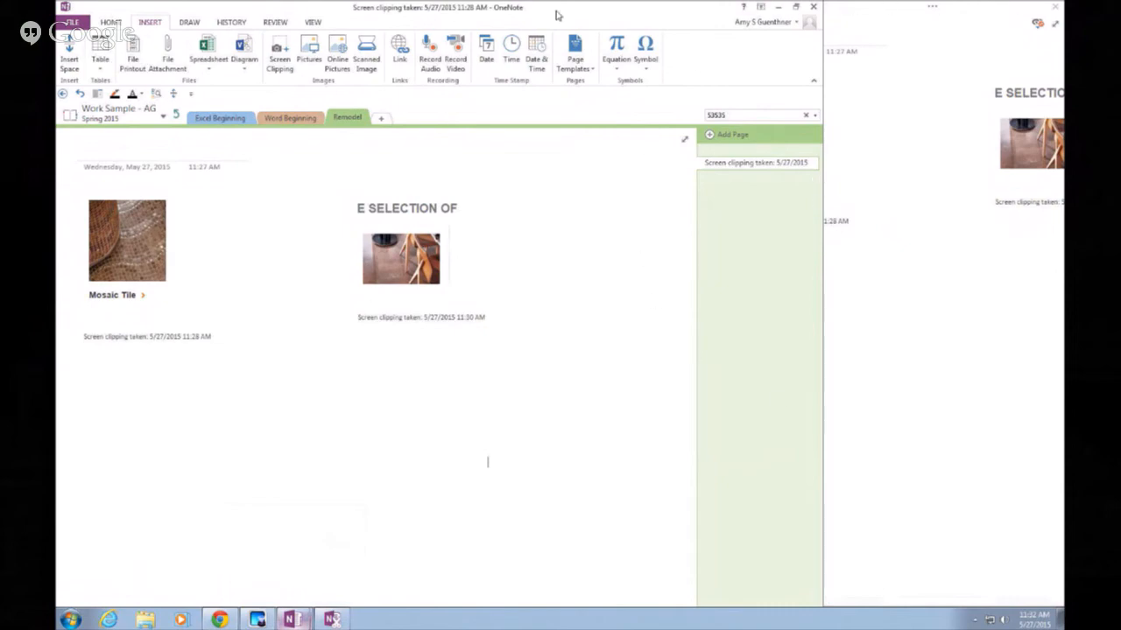
drag(558, 10, 377, 71)
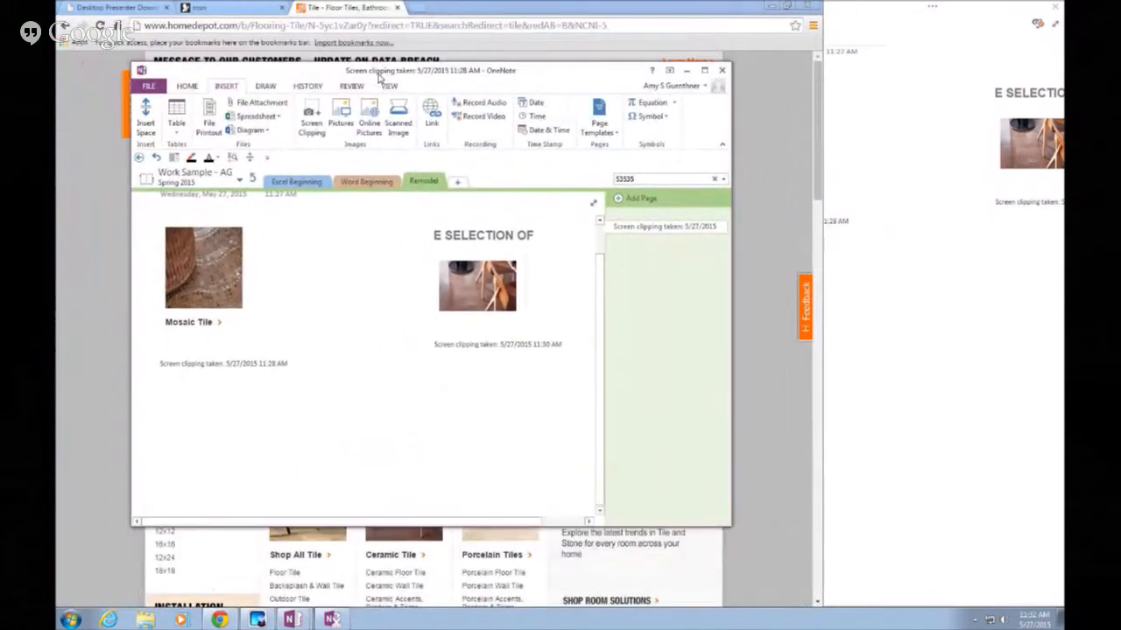
click(687, 70)
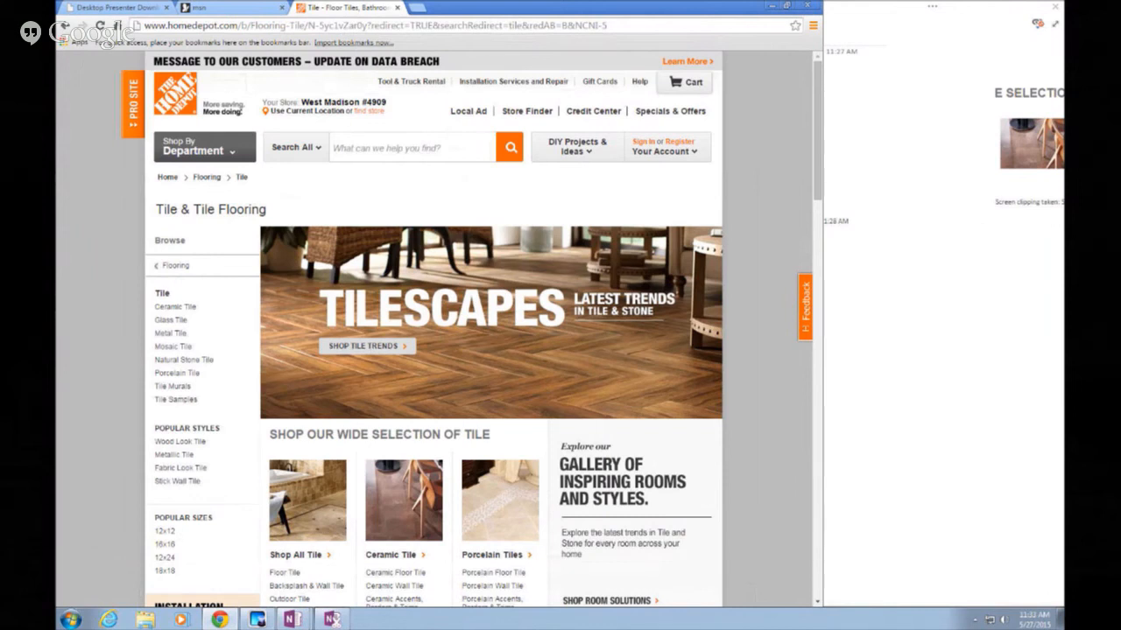
Bring Chrome's MSN tab to the front and glance at the docked Linked Notes options
click(220, 620)
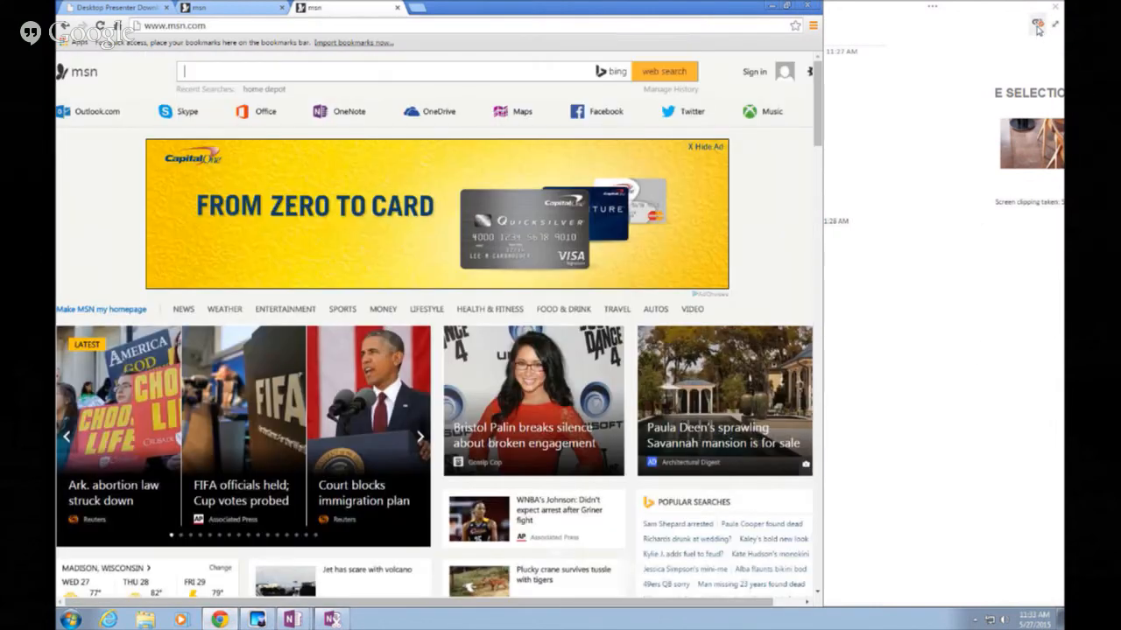
click(1038, 28)
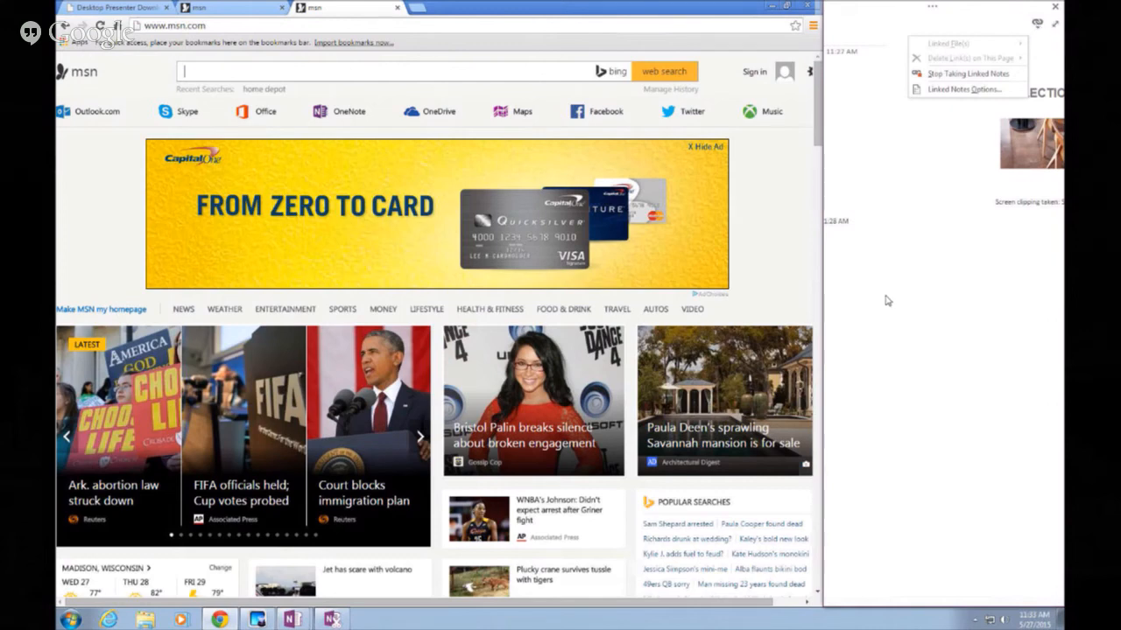
click(878, 245)
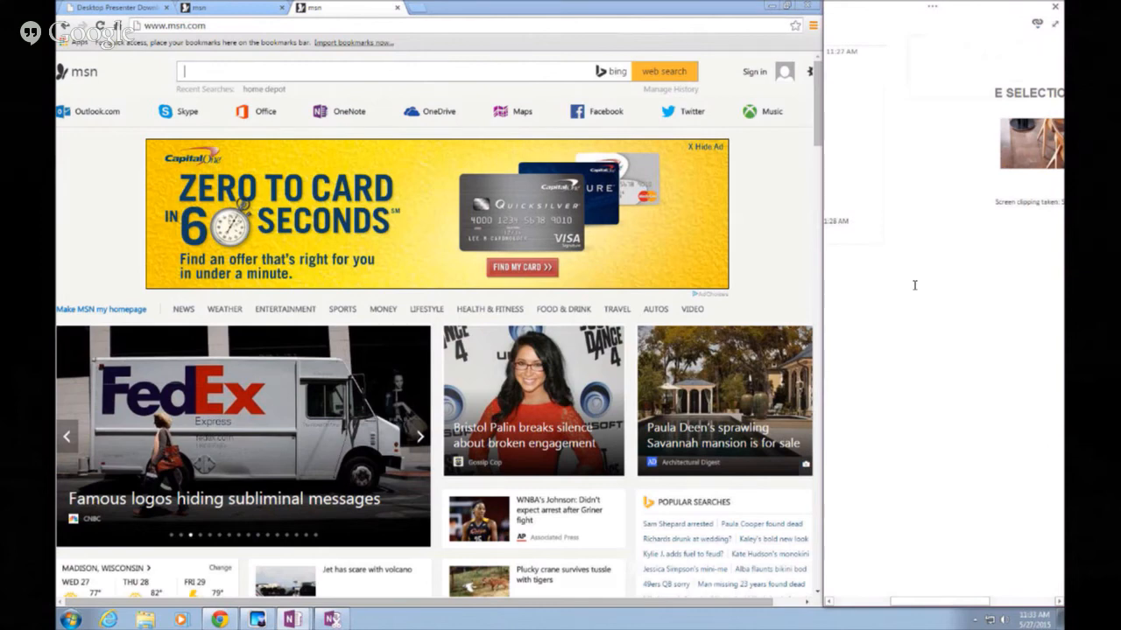
Type 'Sam Shepard' then lines skljfdklsjlksdj, jklsj and jdskljfsd in the docked note
click(880, 275)
text(Sam S)
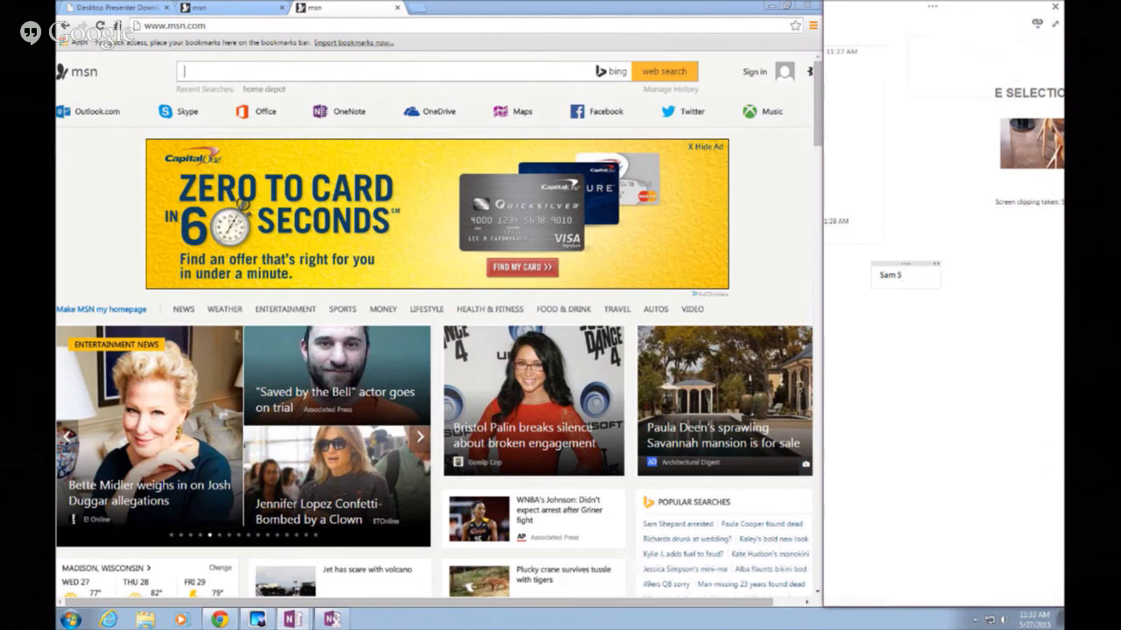
text(hepard)
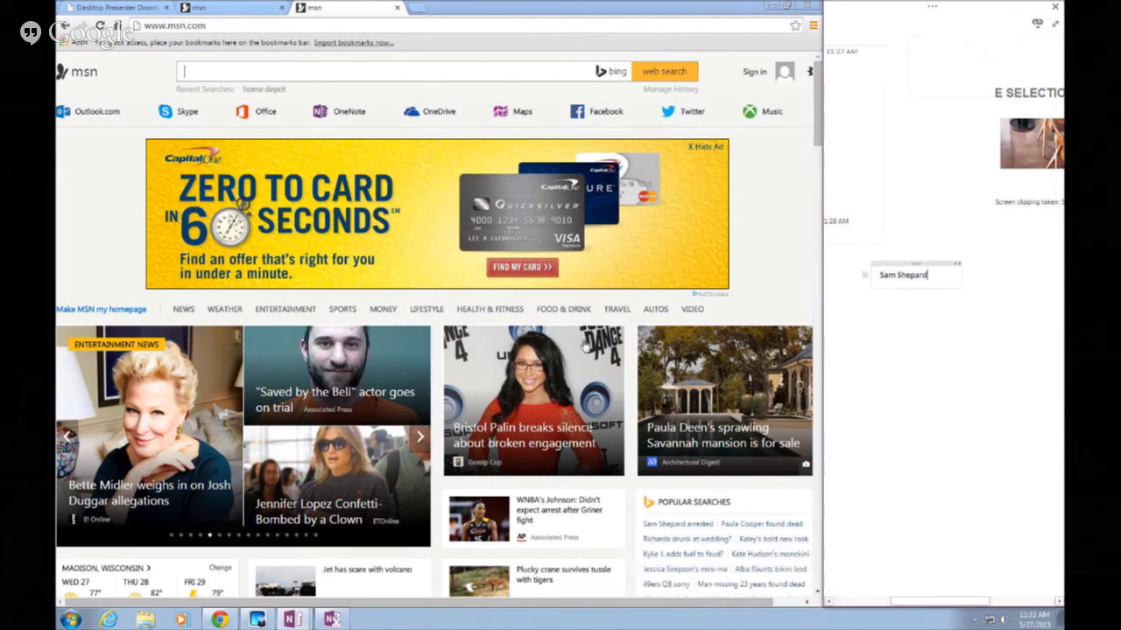
key(Return)
text(skljfdklsjlksdj)
key(Return)
text(jklsj)
key(Return)
text(jdskljf)
key(Return)
text(sd)
Open an MSN news story, then add lines Shjkhs, Dsksj, Sjklj and sjdksl to the note
click(611, 423)
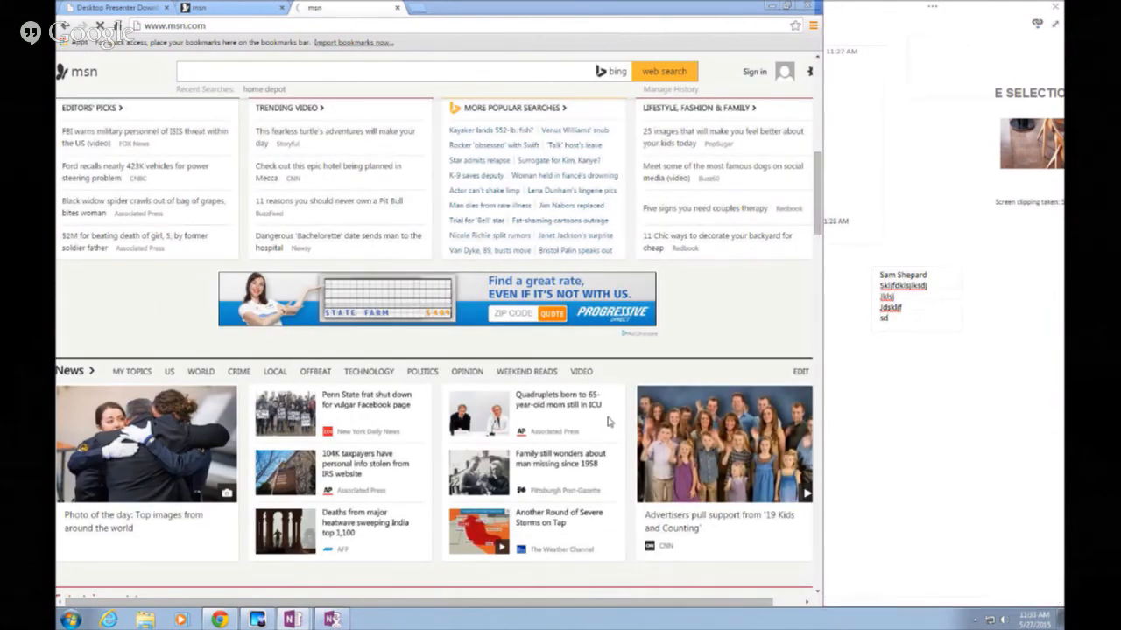
click(909, 330)
text(Shjkhs)
key(Return)
text(Dsksj)
key(Return)
text(Sjklj)
key(Return)
text(sjdksl)
key(Return)
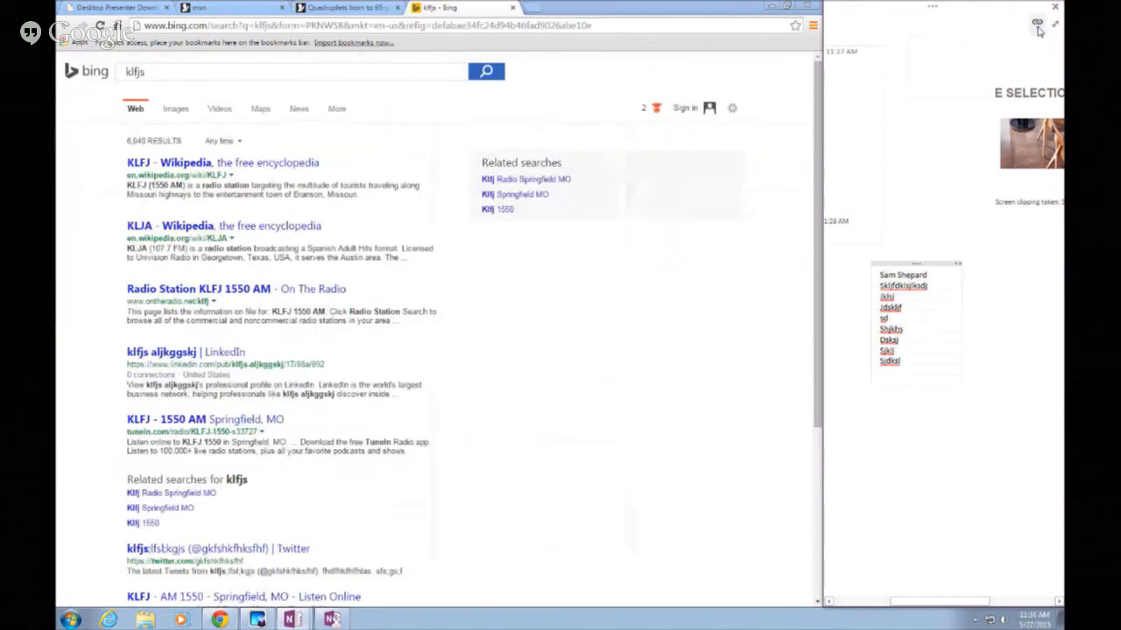
click(980, 466)
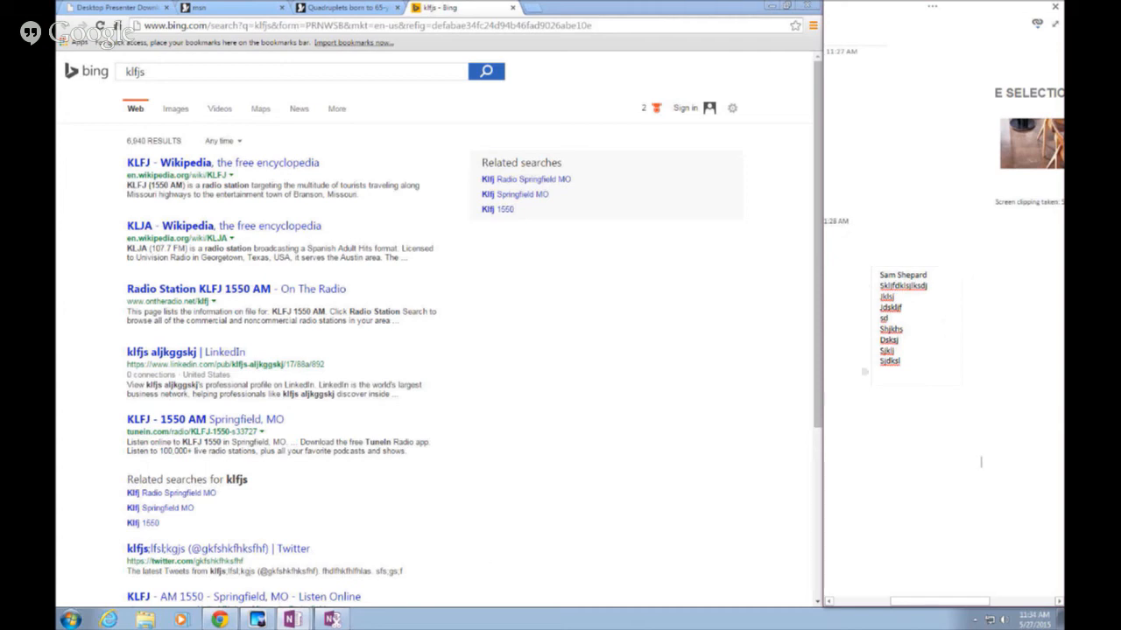
Open a maximized Internet Explorer on the Madison College home page beside the docked OneNote note
click(108, 620)
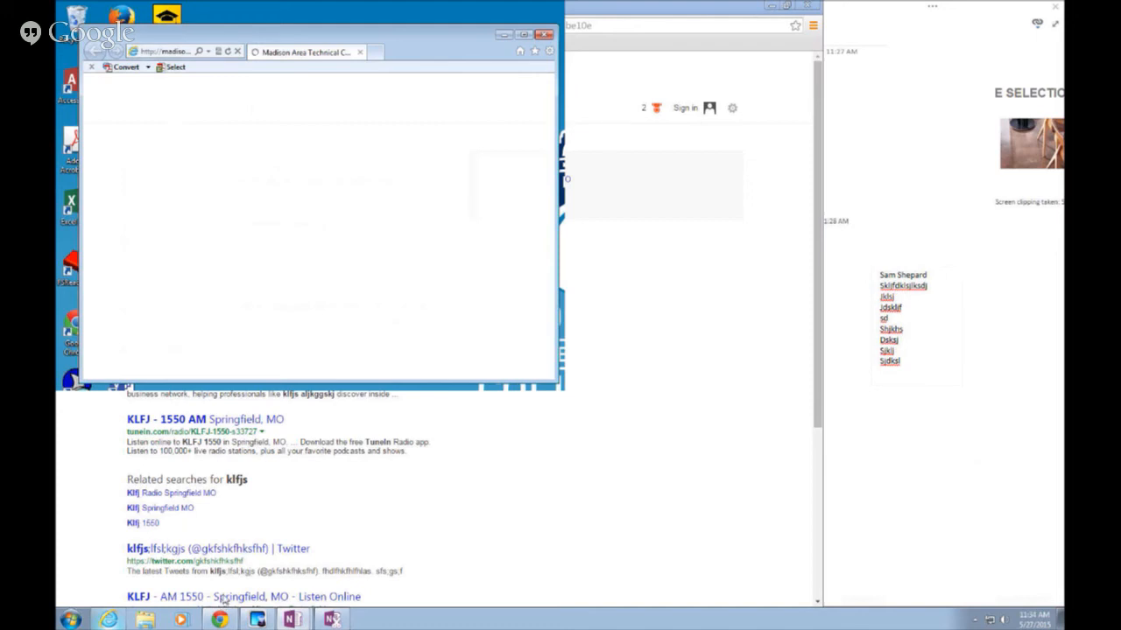
double_click(407, 46)
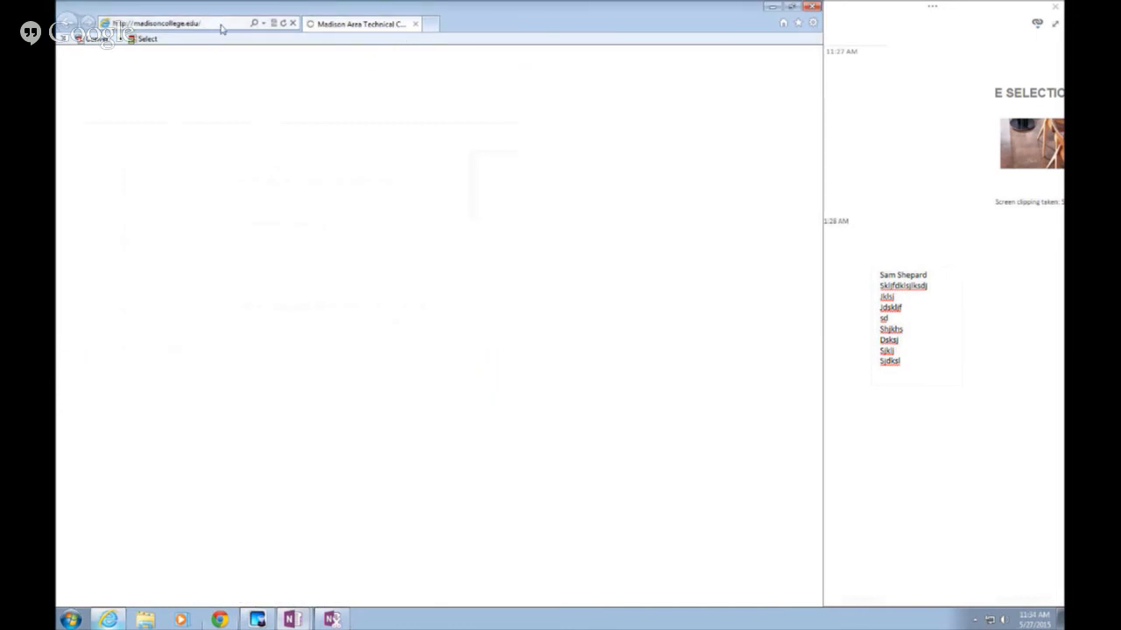
click(1003, 435)
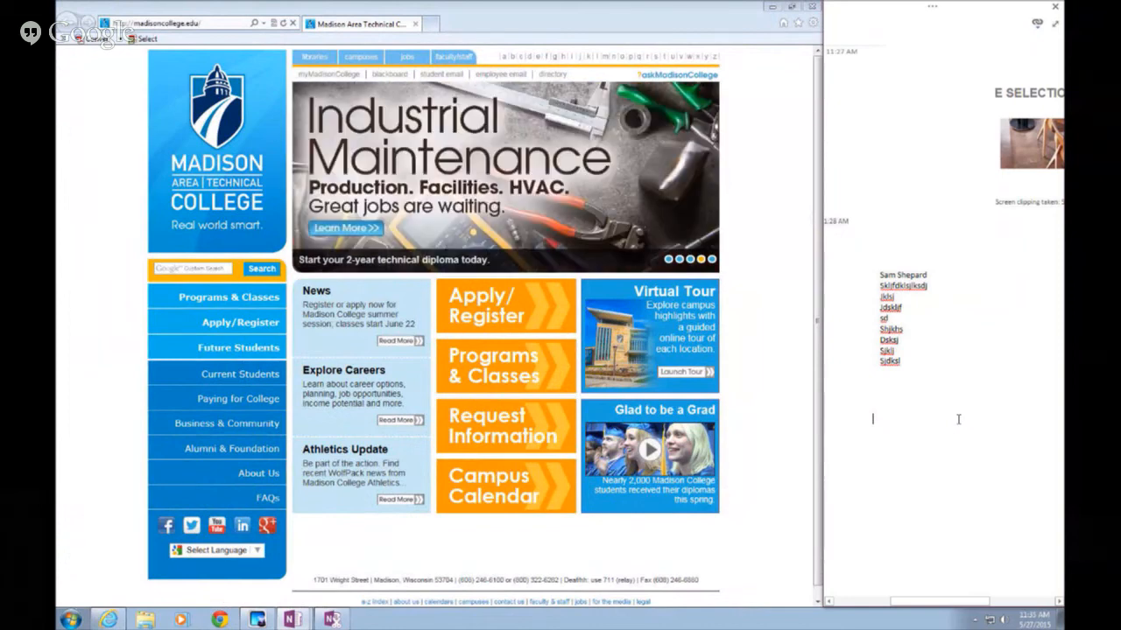
Type practice lines 'Altheltdj', 'kljs', 'Jksjkls', 'Fjksj', 'Fdjsfjd', 's' as a linked note
text(Altheltdj)
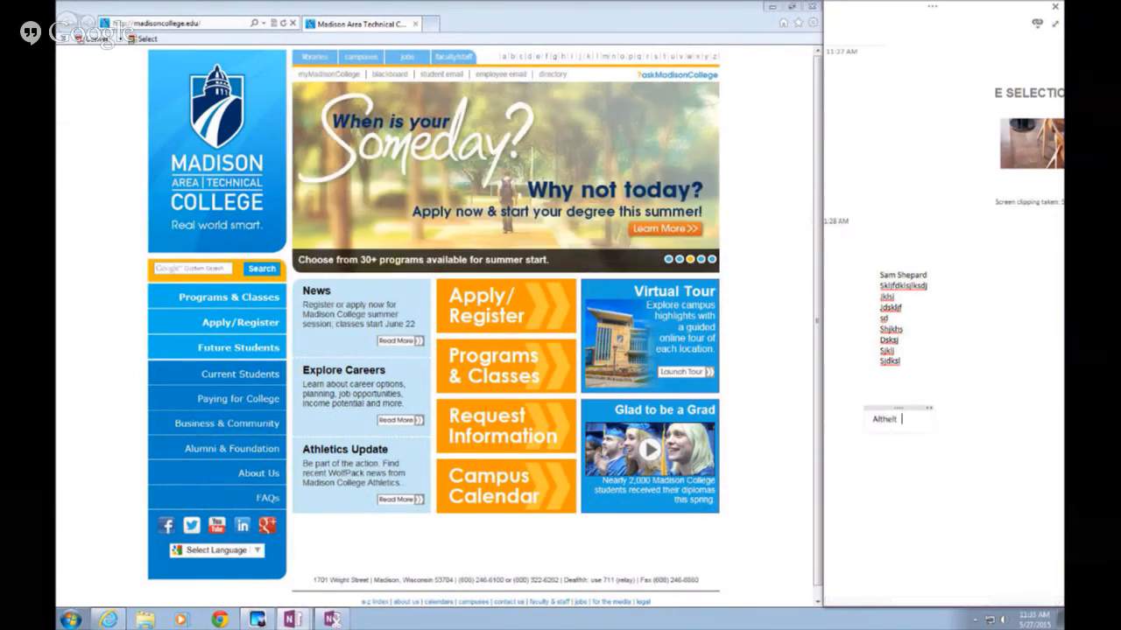
key(Return)
text(kljs)
key(Return)
text(Jk)
key(Return)
text(sjkls)
key(Return)
text(Fjksj)
key(Return)
text(Fdjsfjd)
key(Return)
text(s)
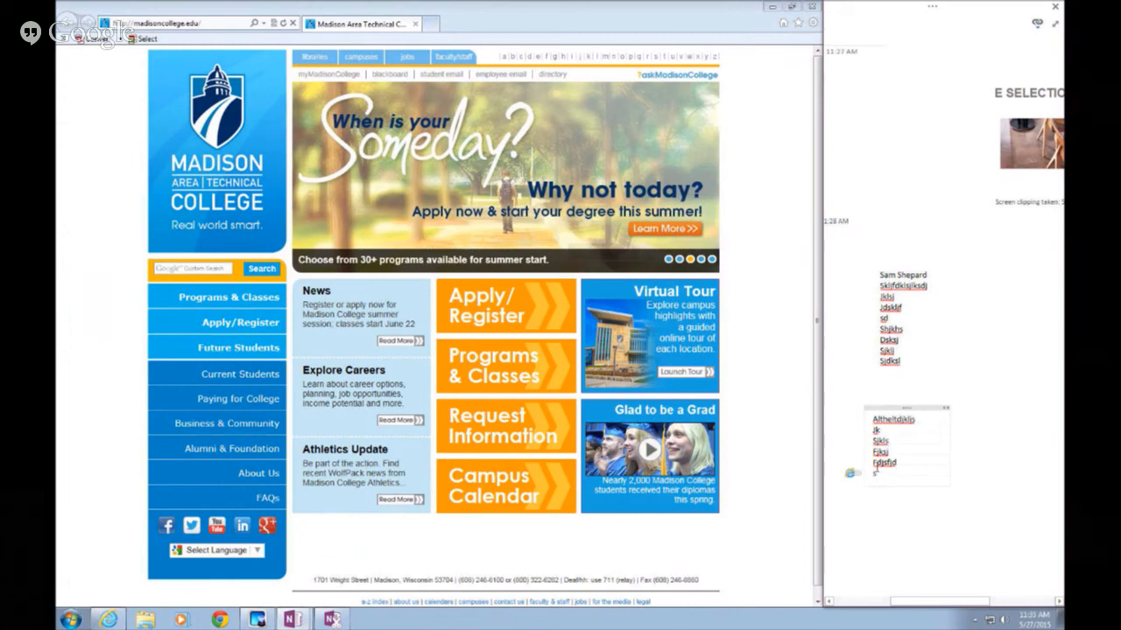
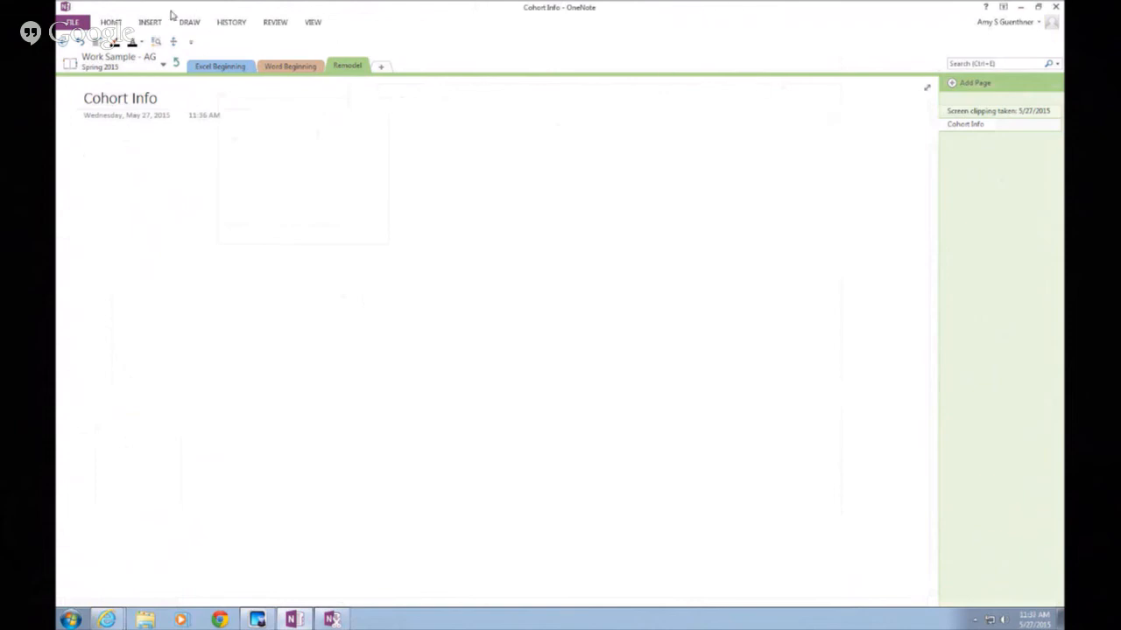
Show the Review tab with the full ribbon commands kept visible in a maximized window
click(271, 27)
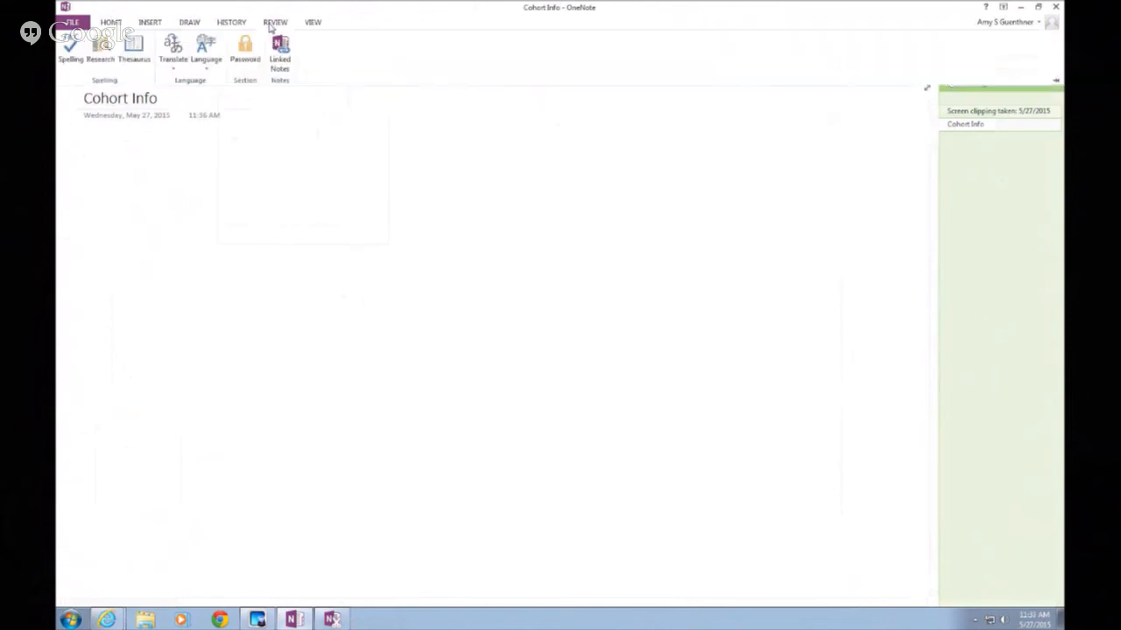
click(1038, 7)
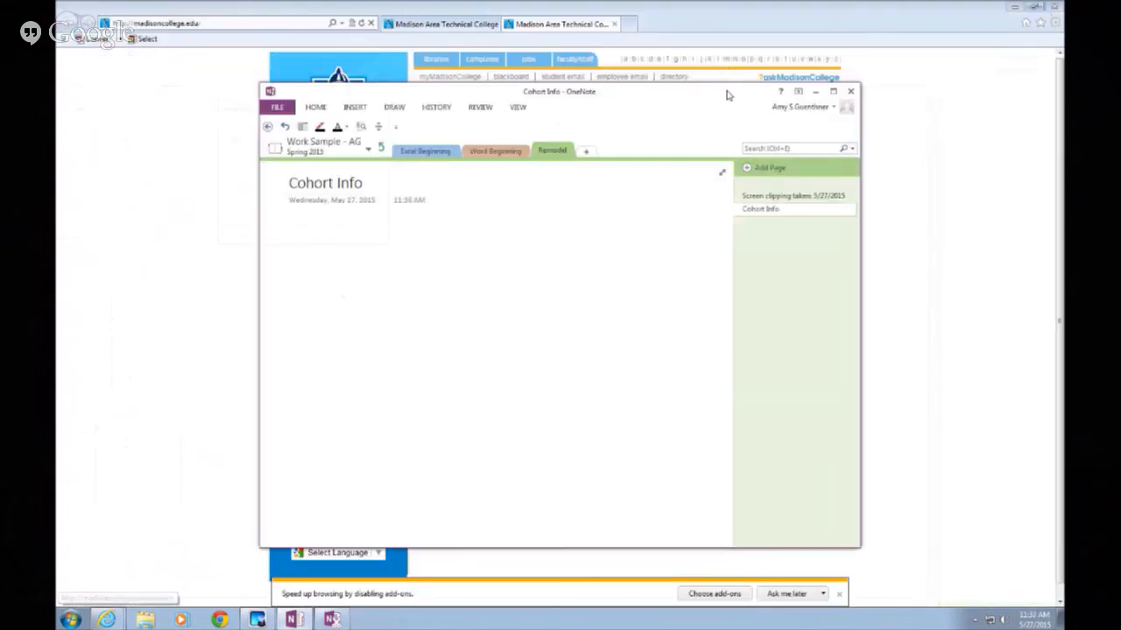
double_click(726, 92)
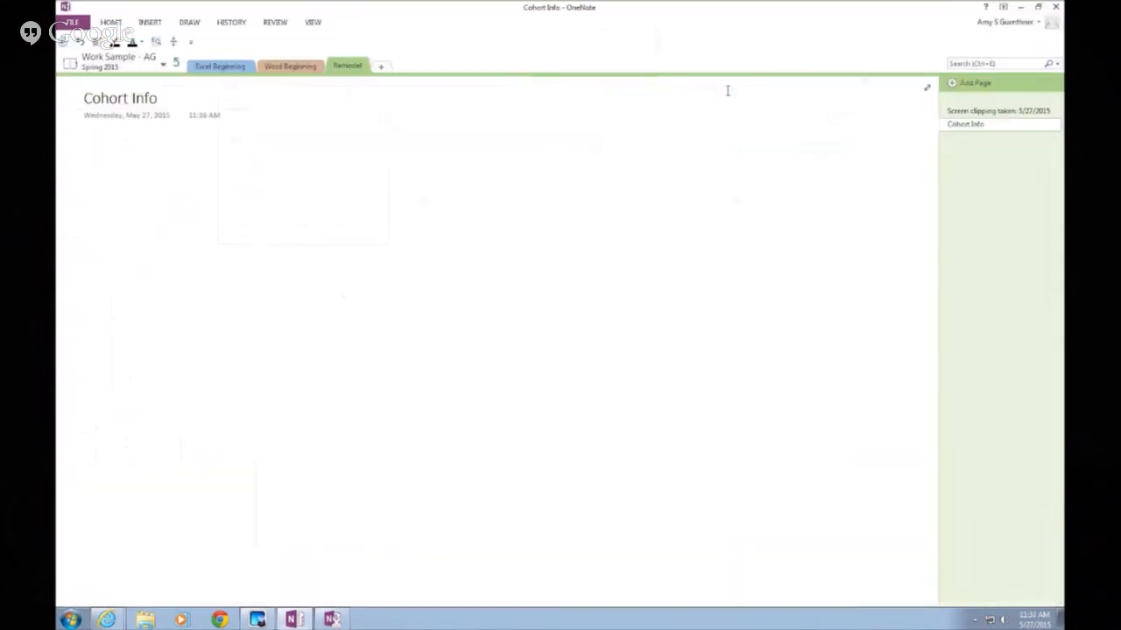
click(1004, 7)
click(998, 99)
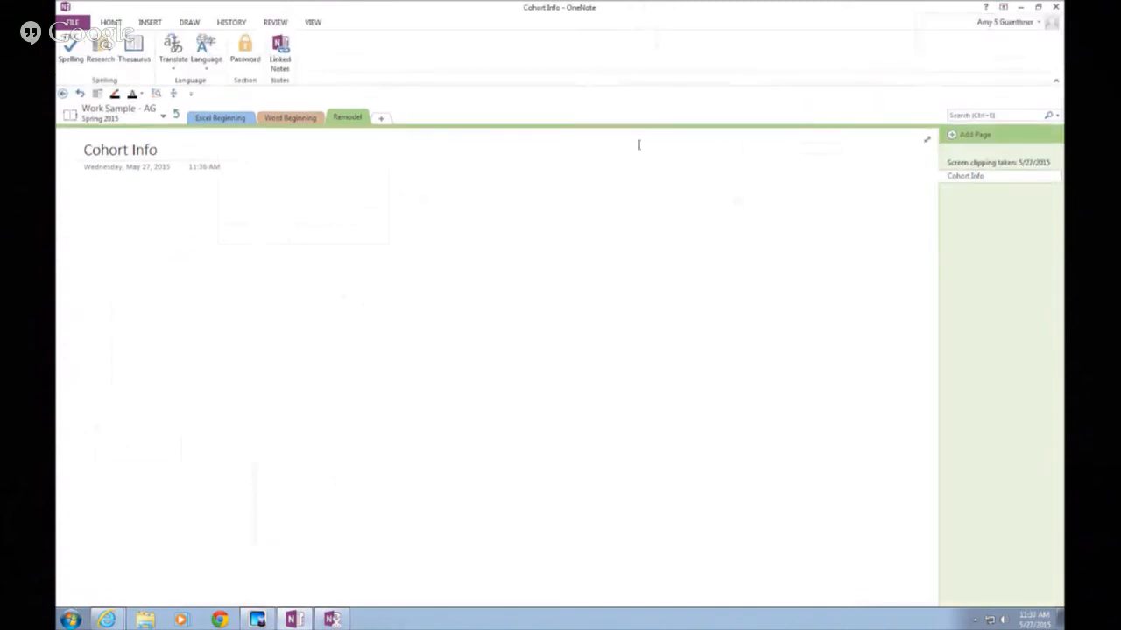
Add Linked Notes to the Quick Access Toolbar, start it, cancel the location prompt, and open Explorer
right_click(281, 45)
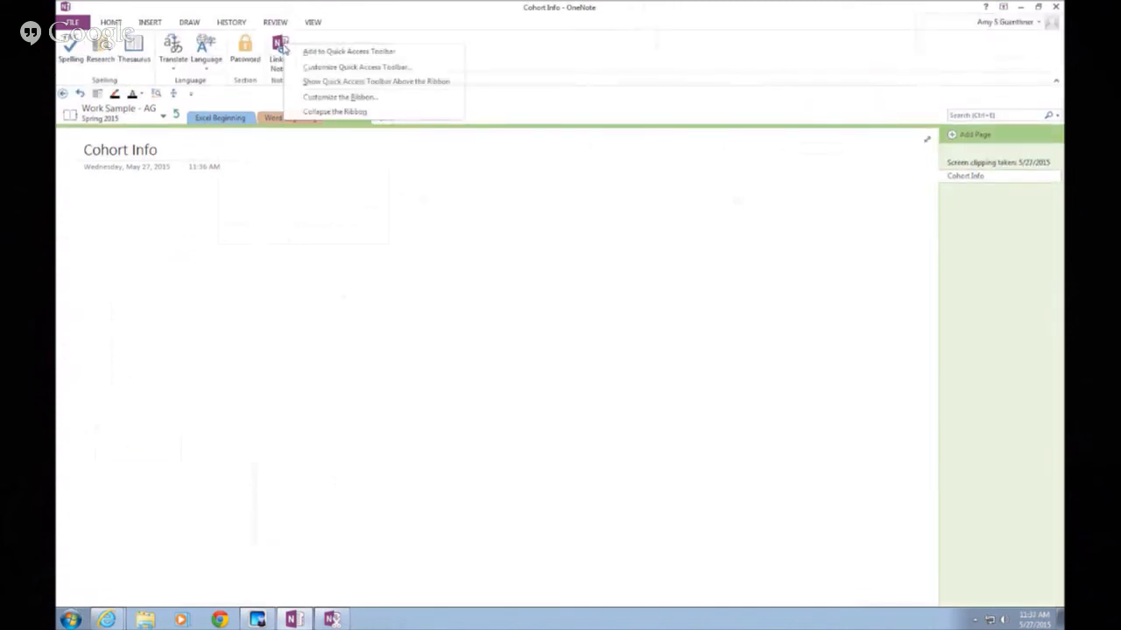
click(302, 51)
click(191, 93)
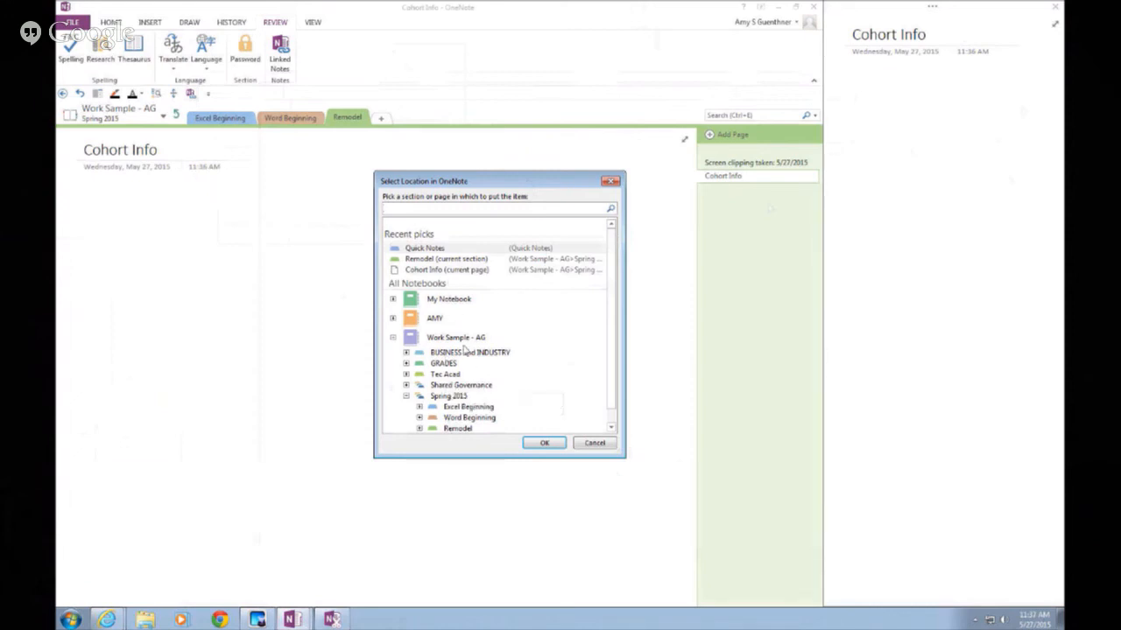
click(596, 444)
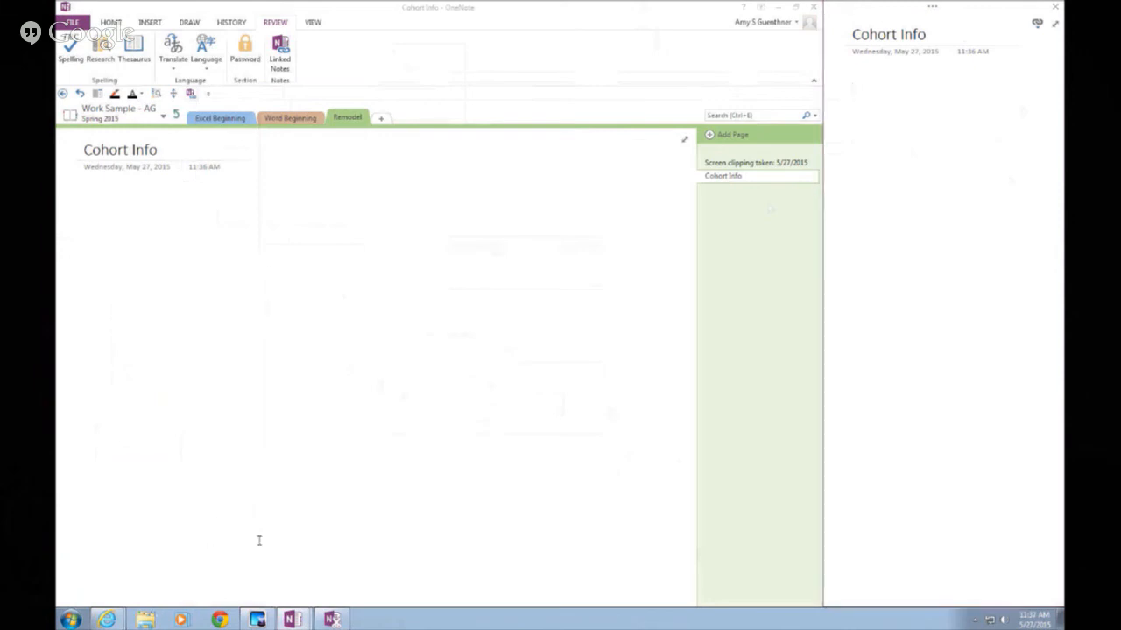
click(145, 619)
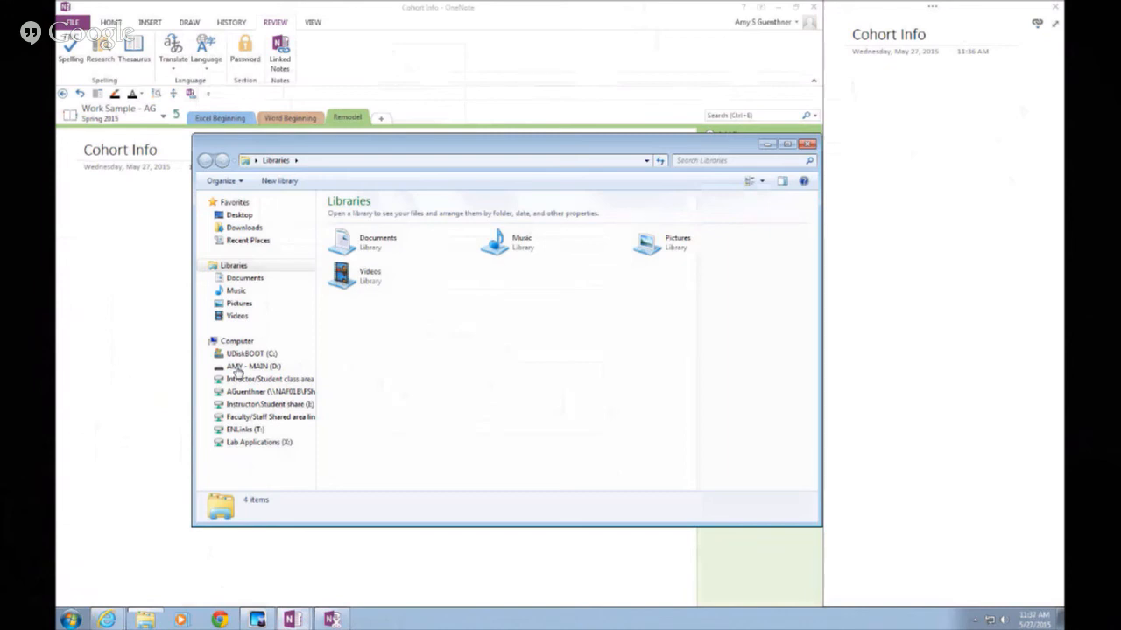
Open Cohort Groups Article.docx from the OneNote folder on drive D: in Word
click(237, 368)
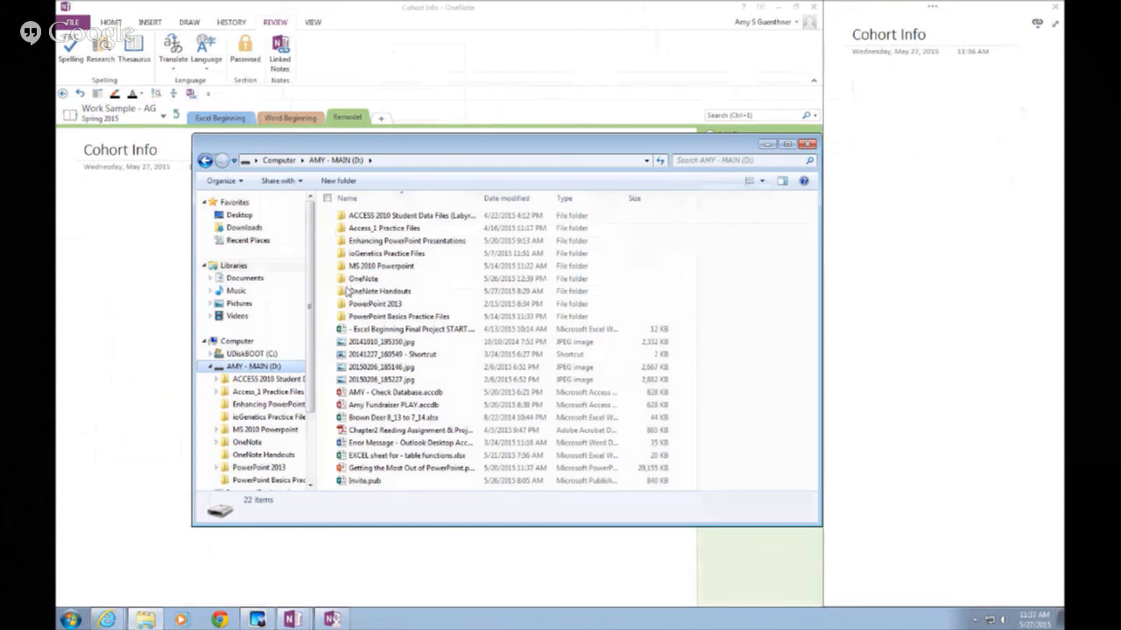
double_click(347, 280)
double_click(345, 228)
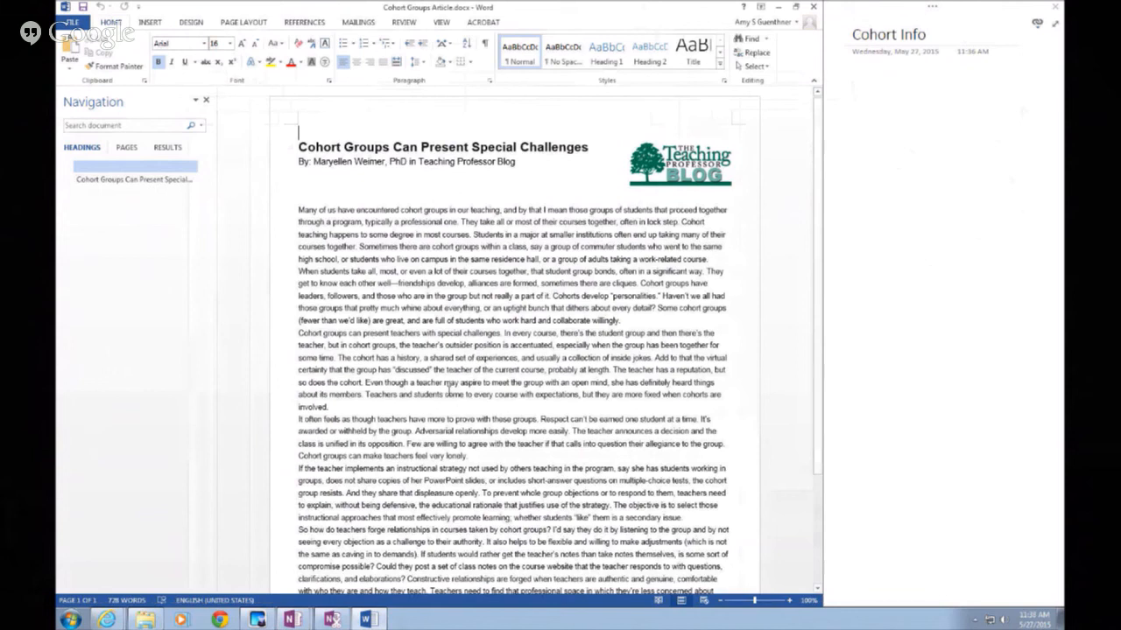
Hide Word's navigation pane and type 'Cohort Group are awesome', 'Advantages', 'Disadvantes' in the docked note
click(207, 101)
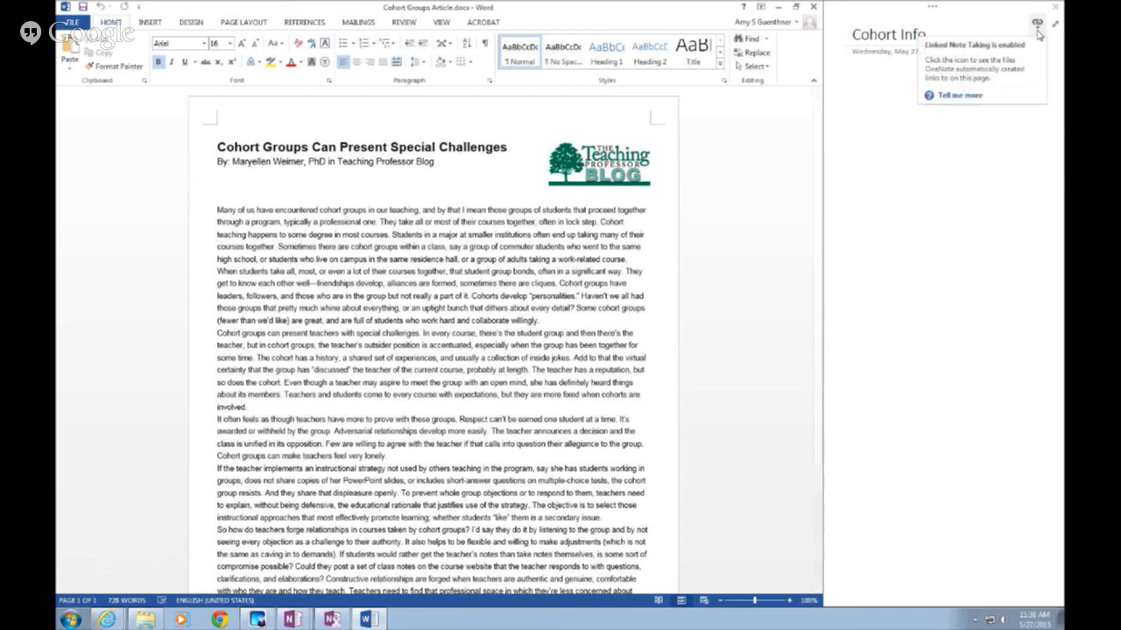
click(848, 113)
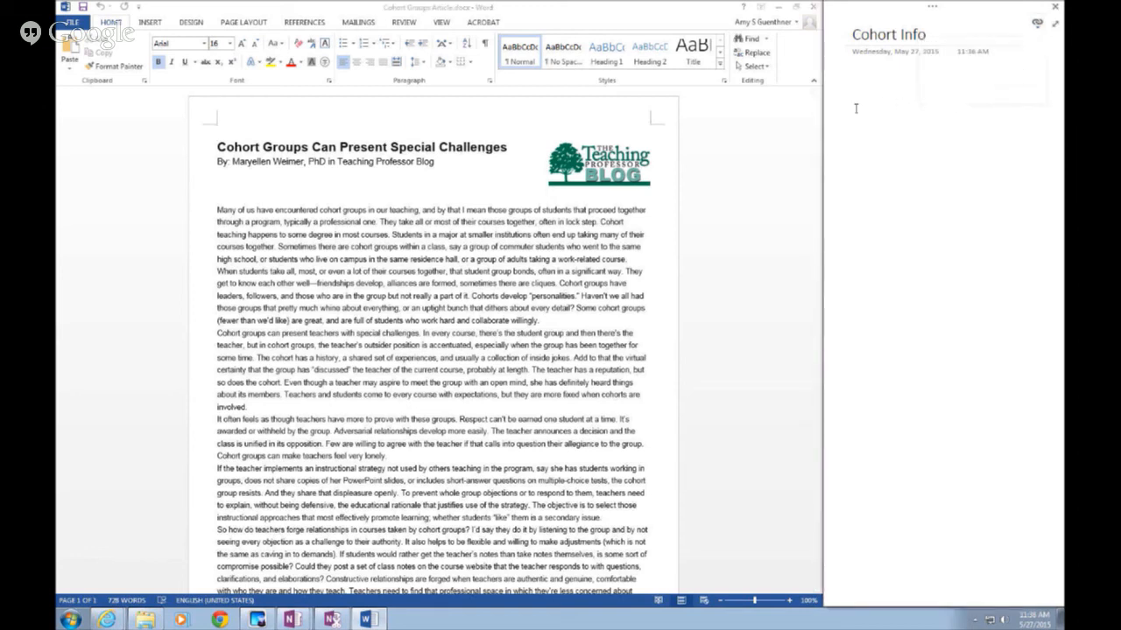
text(Cohort Group are awesome)
key(Return)
text(Ad)
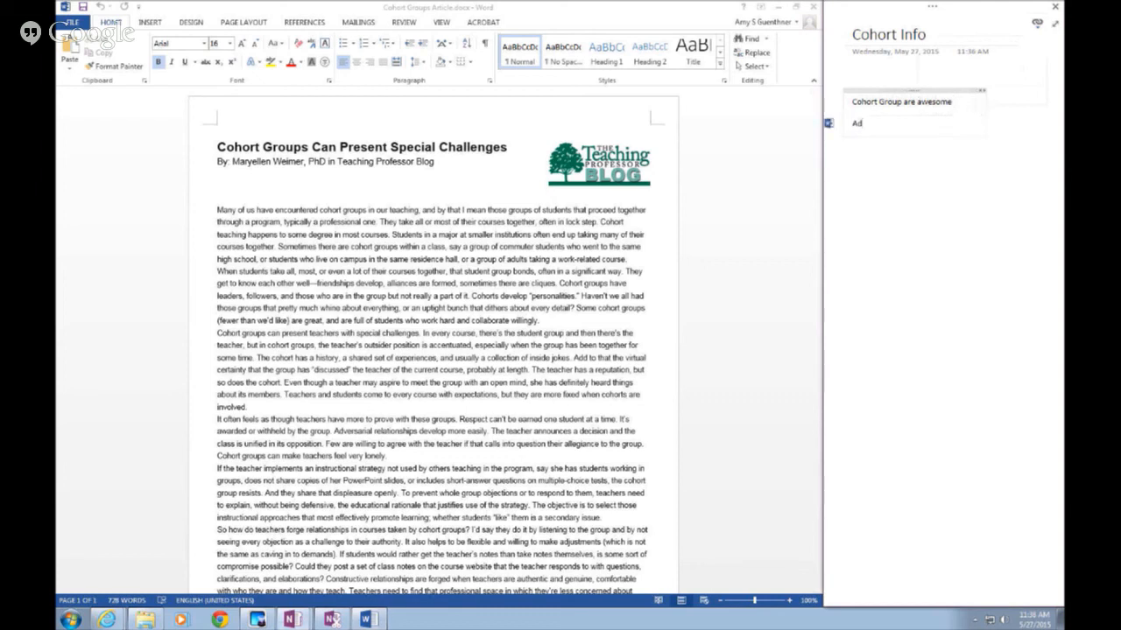
text(vantages)
key(Return)
text(Disadvantes)
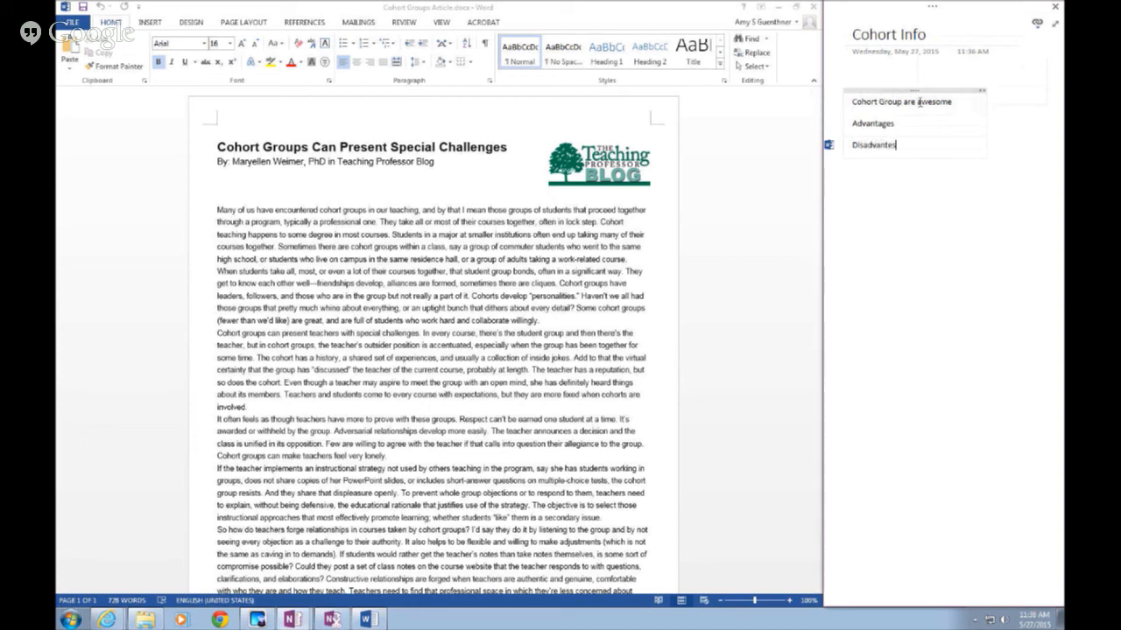
mouse_move(832, 147)
Close Word, return OneNote to a full window, and open the linked article from its Word icon
click(813, 8)
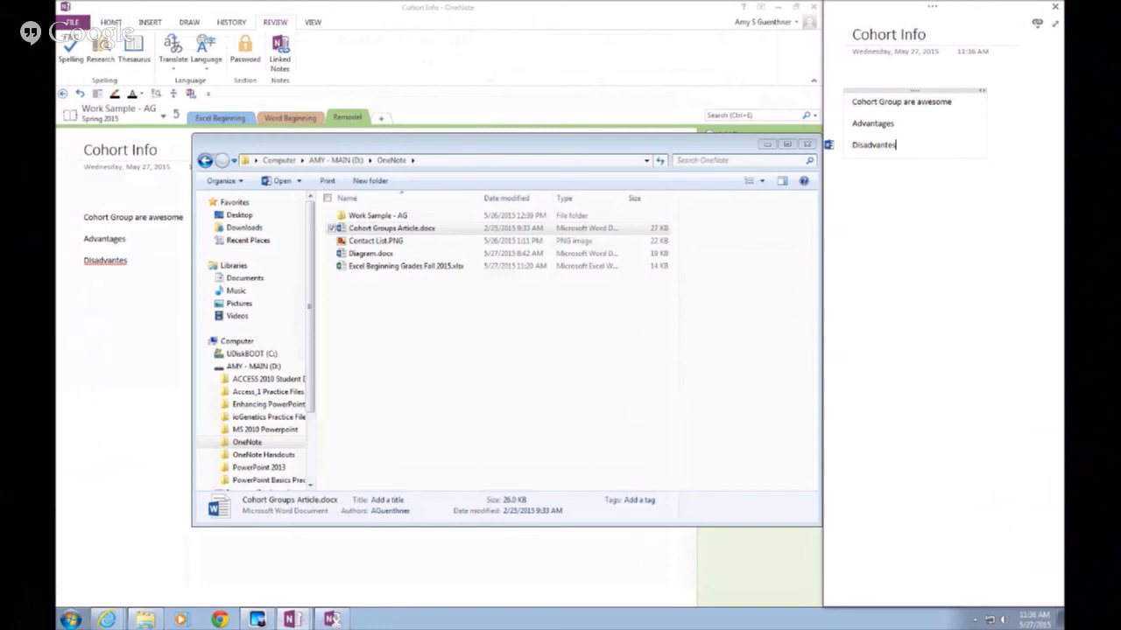
click(1055, 24)
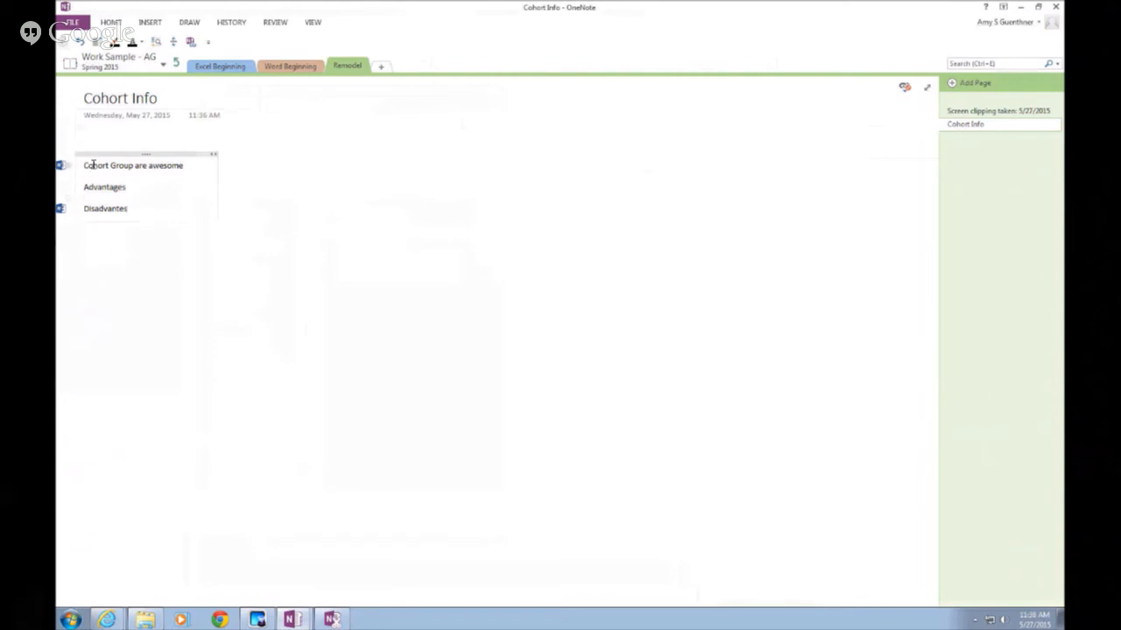
click(60, 166)
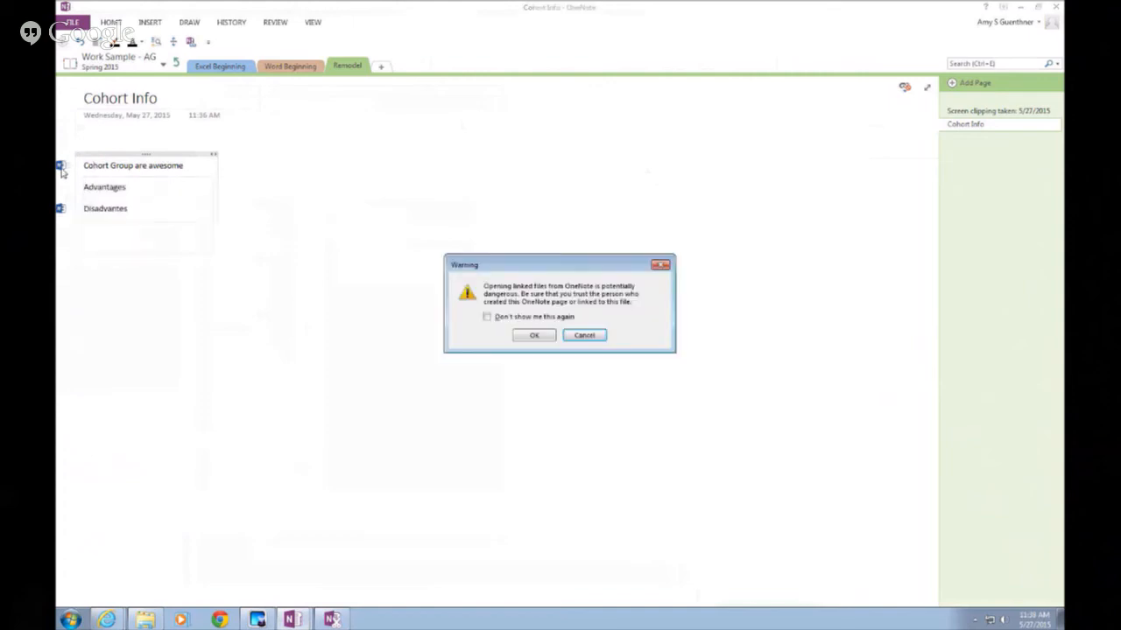
click(524, 336)
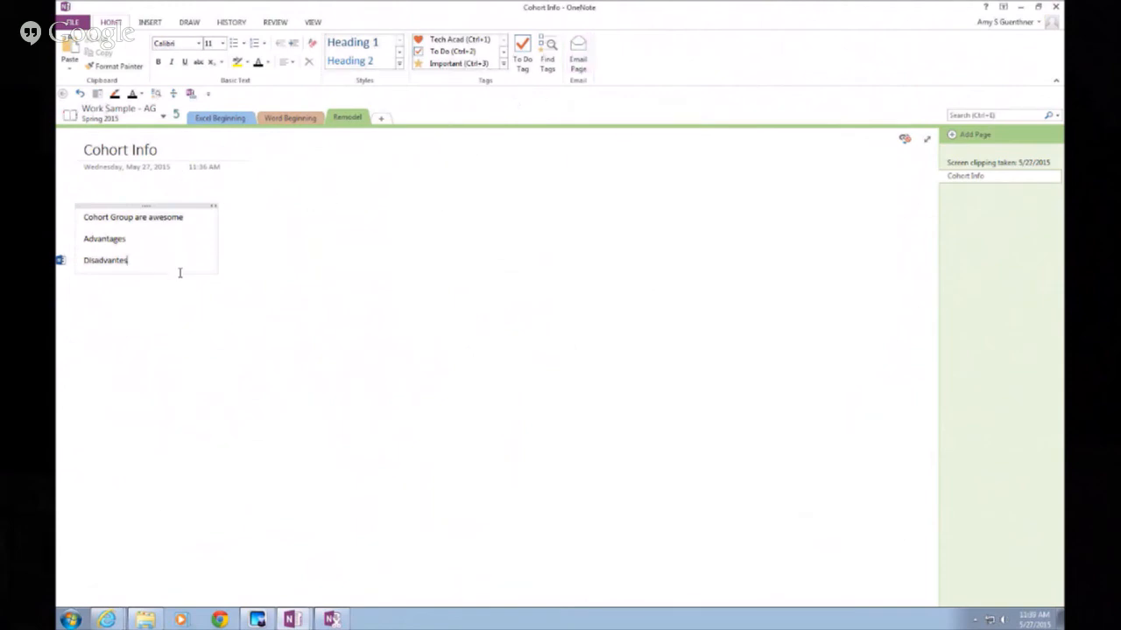
Try e-mailing the Cohort Info page and dismiss the Outlook not-configured error
click(583, 66)
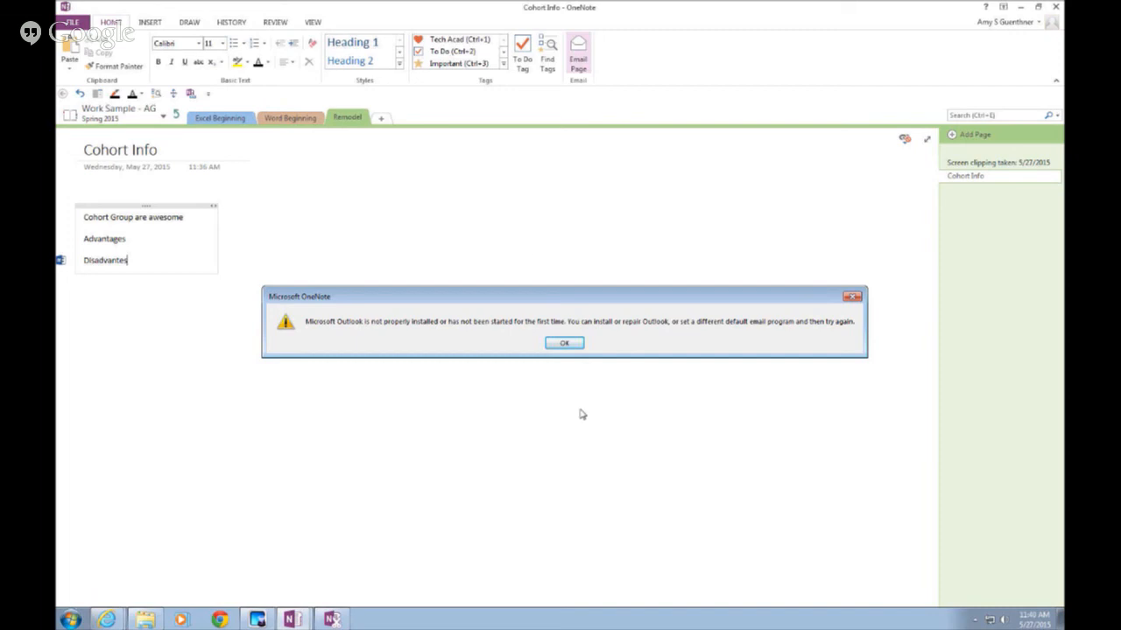
click(575, 345)
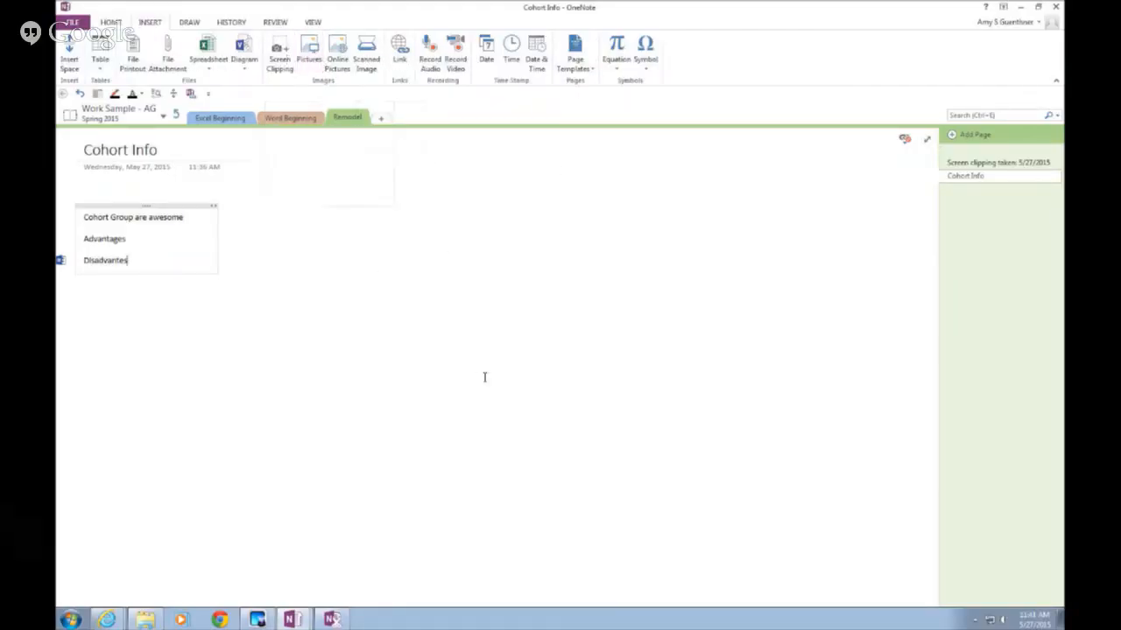
Switch to the other OneNote window and take a screen clipping of the file dialog
mouse_move(293, 619)
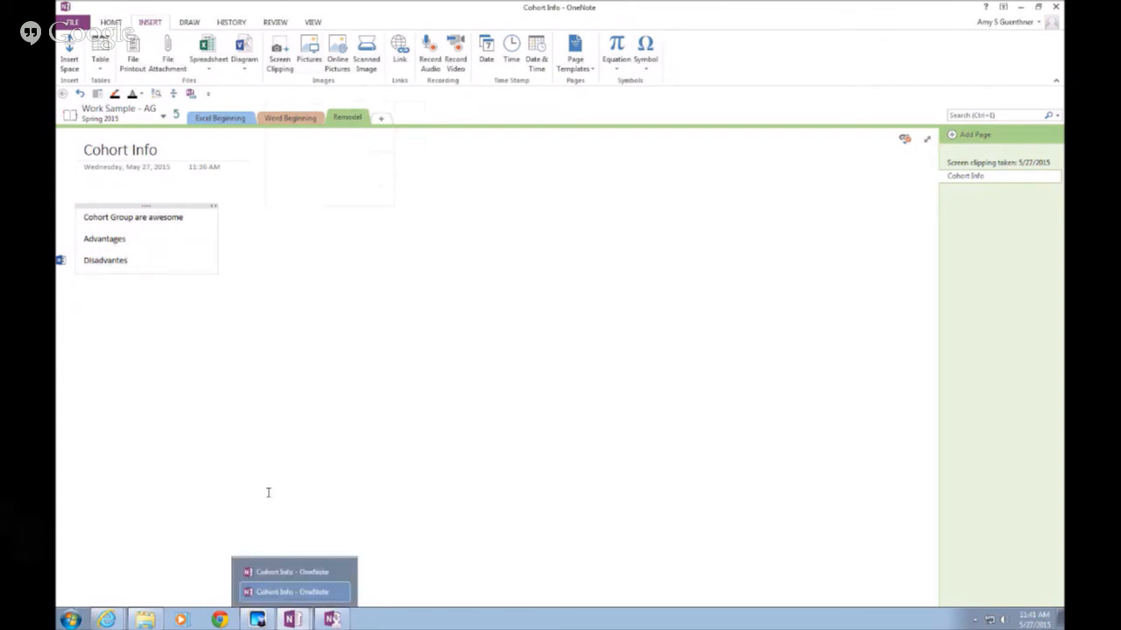
click(292, 592)
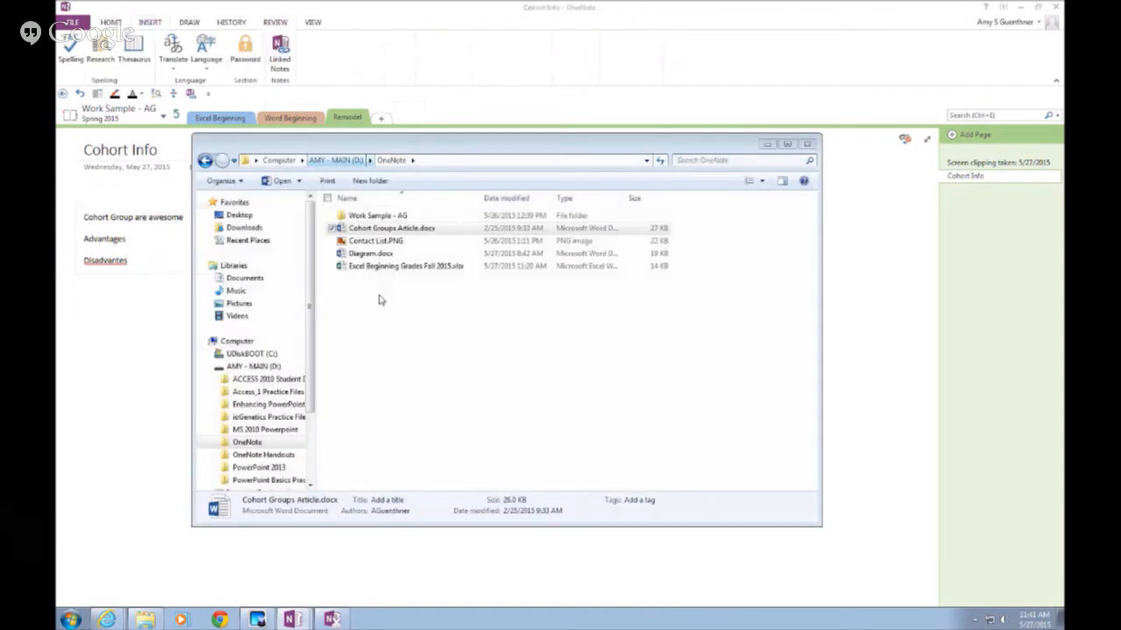
key(super+shift+s)
drag(358, 265, 492, 350)
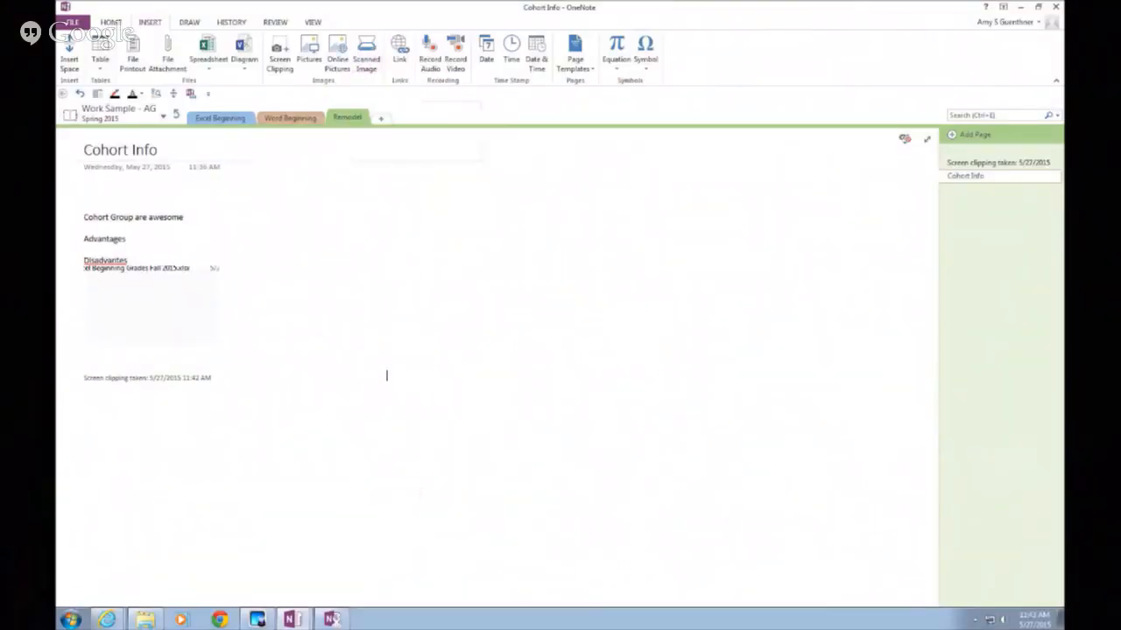
Bring the Madison College Internet Explorer window forward and scroll through its A–Z index
mouse_move(257, 619)
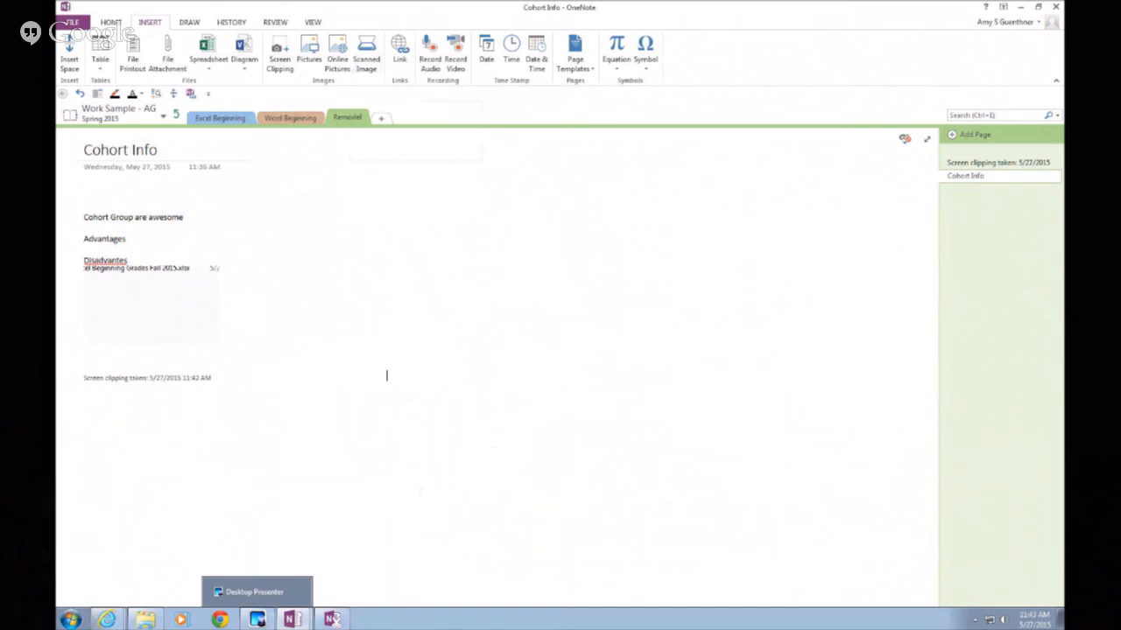
mouse_move(106, 619)
mouse_move(145, 619)
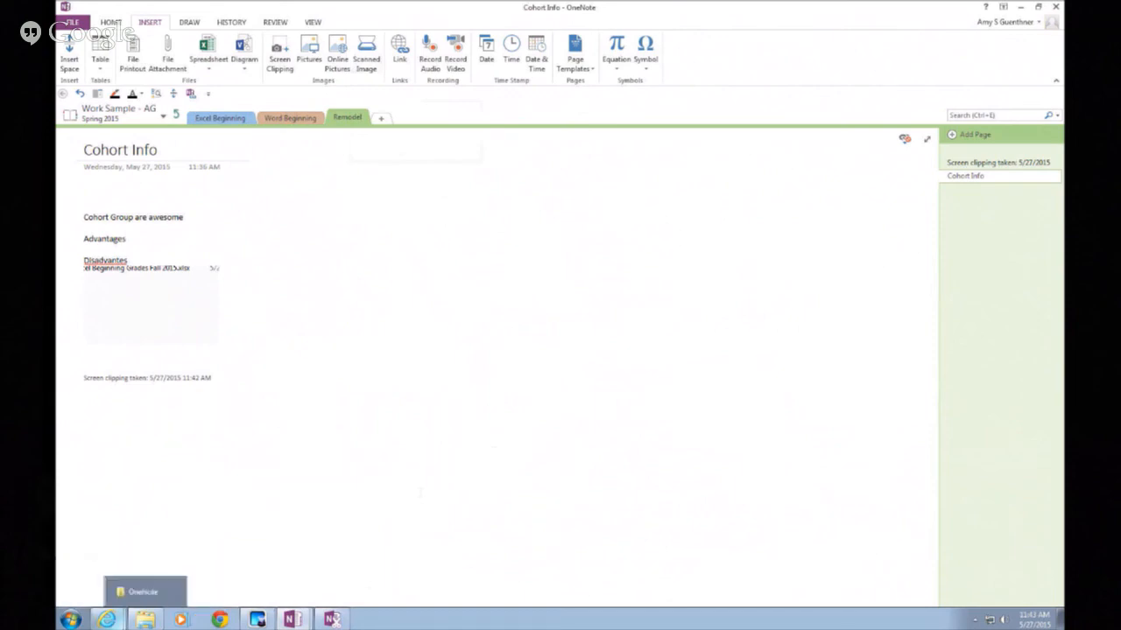
click(106, 619)
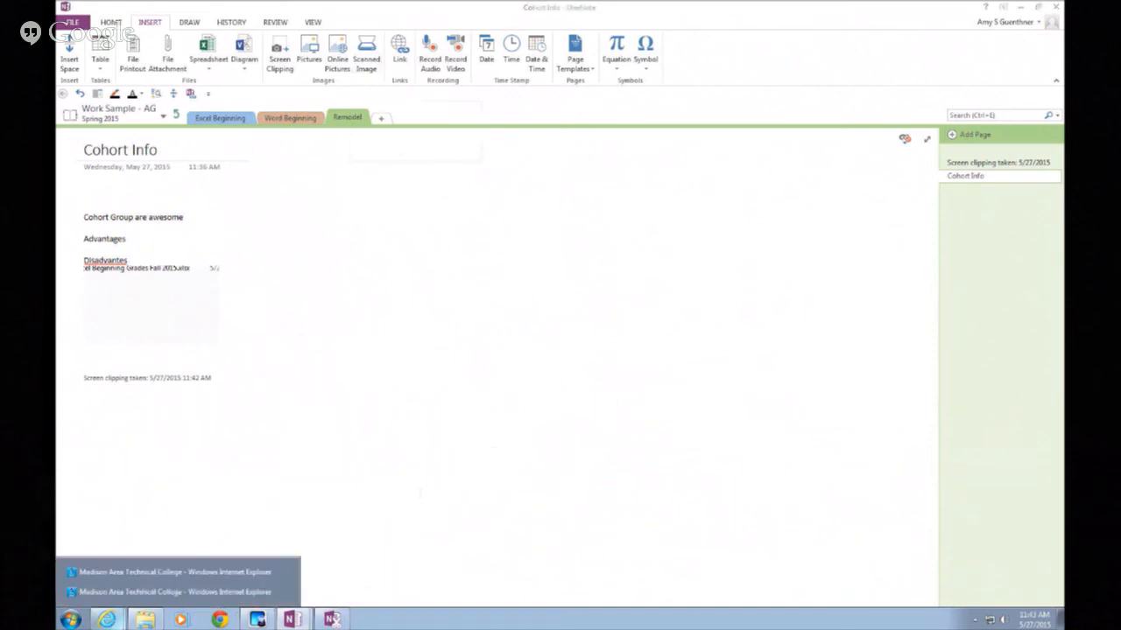
click(127, 572)
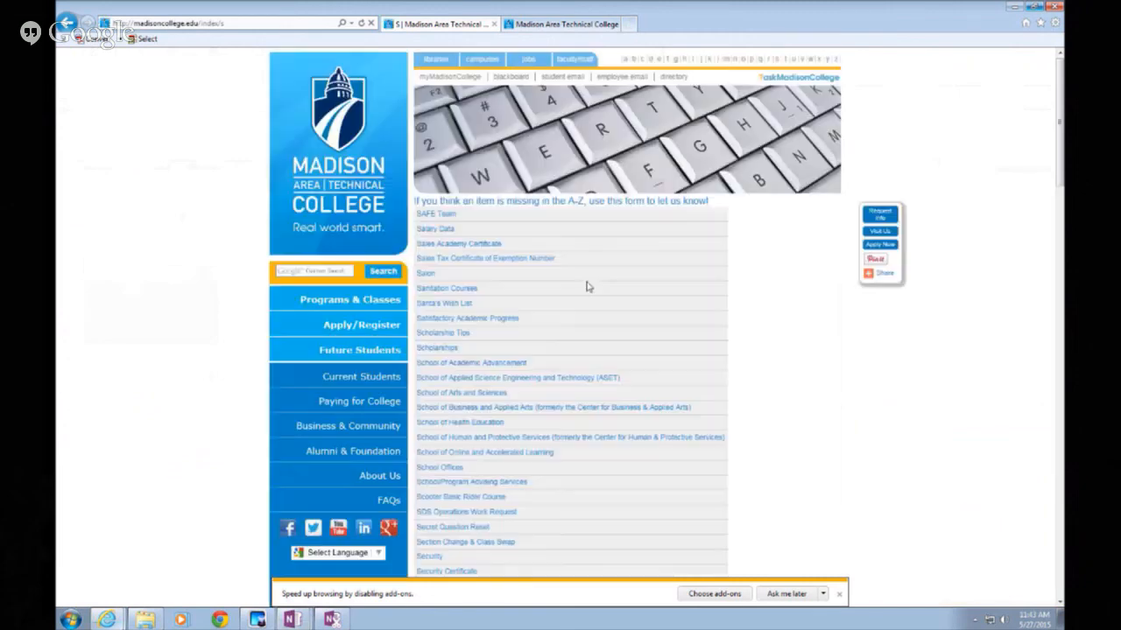
scroll(570, 303, down, 10)
scroll(570, 303, down, 3)
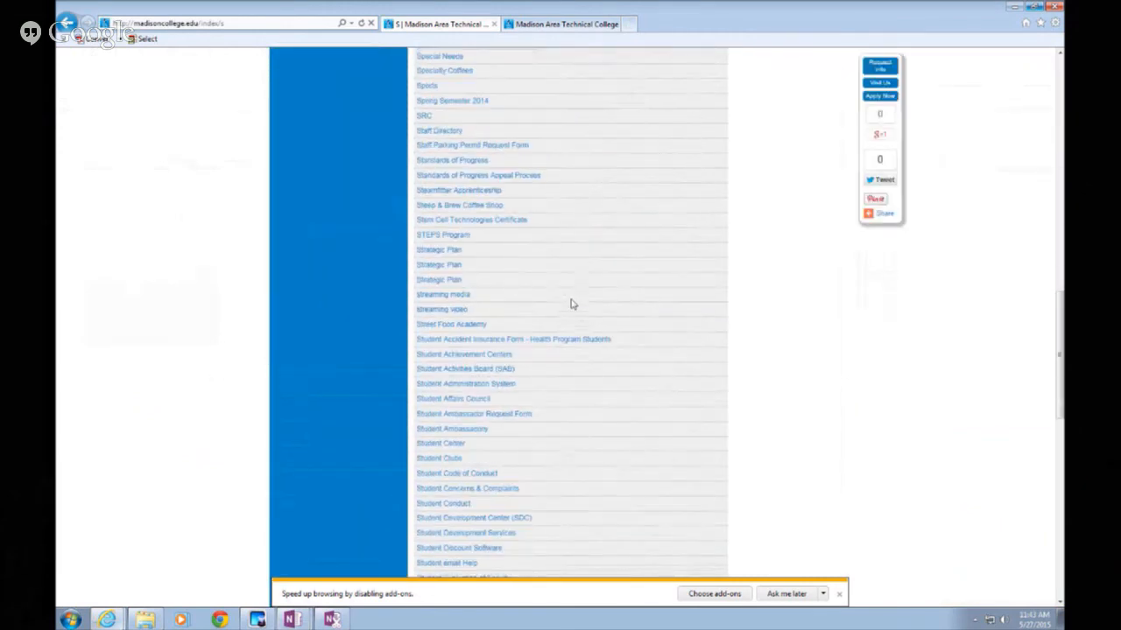
scroll(571, 303, up, 2)
scroll(571, 304, up, 3)
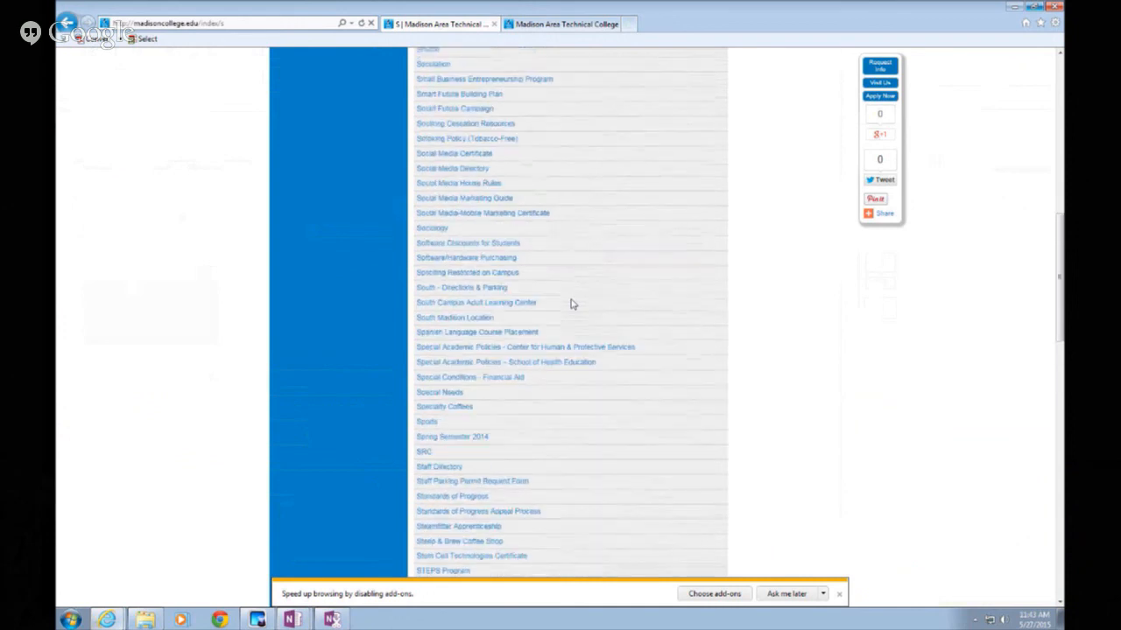
scroll(571, 304, up, 2)
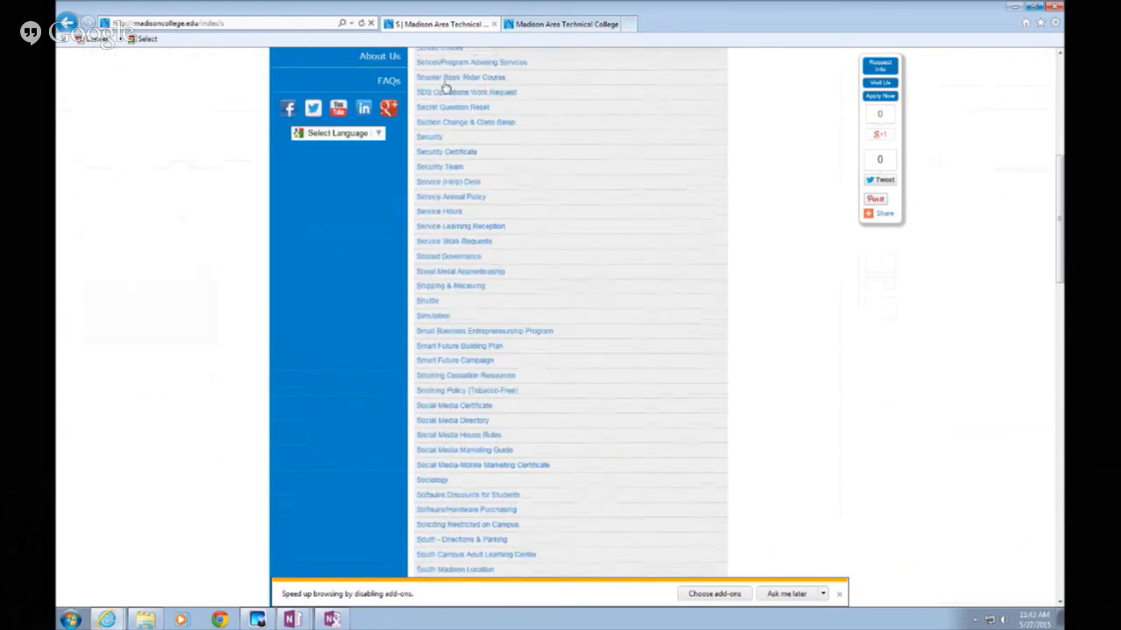
Go to Shared Governance > College Councils > Information Technology Council and open the membership roster PDF
click(429, 259)
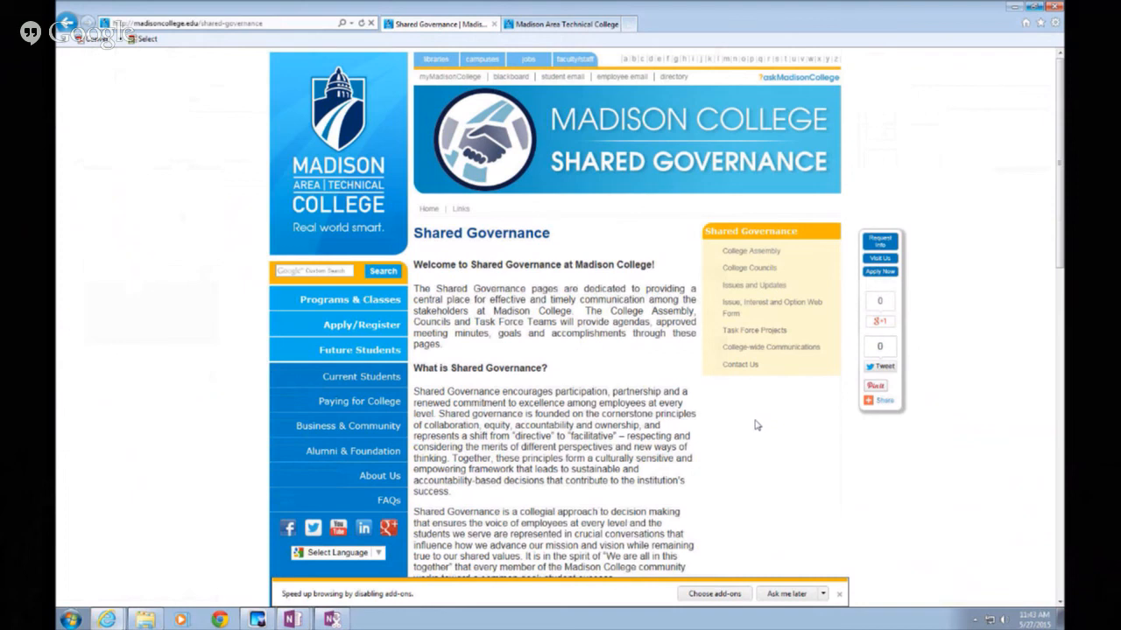
click(748, 272)
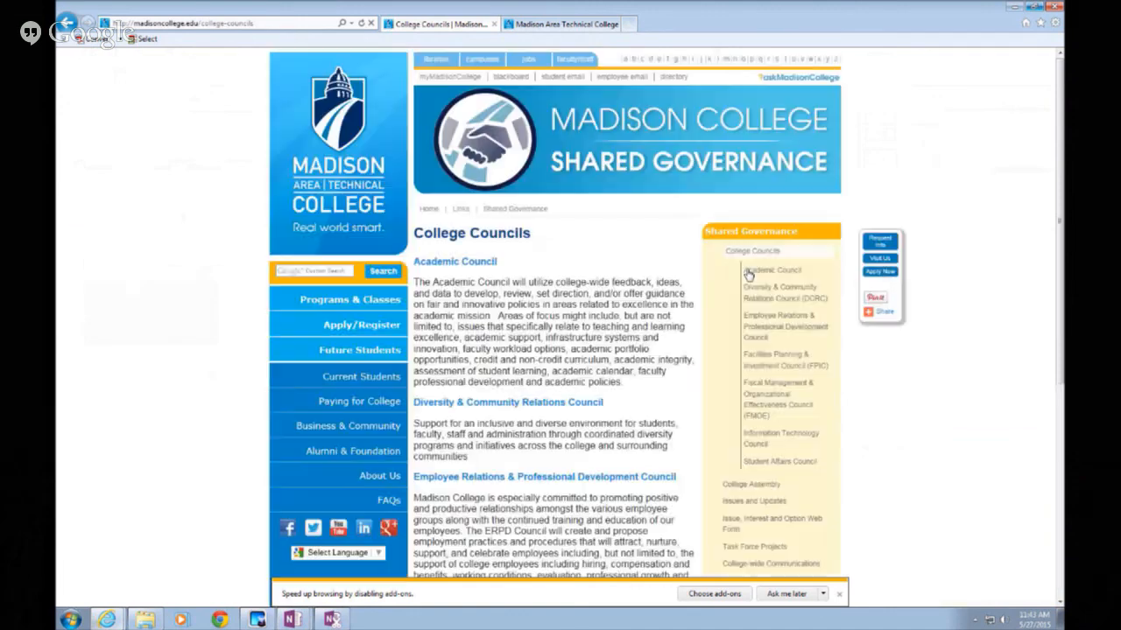
scroll(618, 340, down, 2)
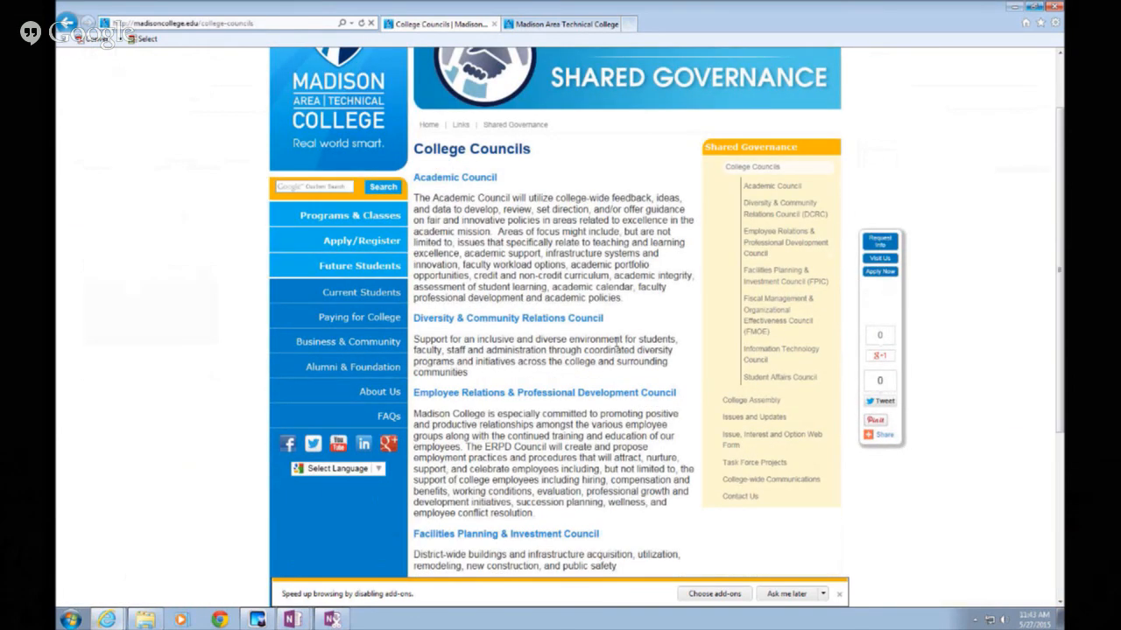
click(774, 354)
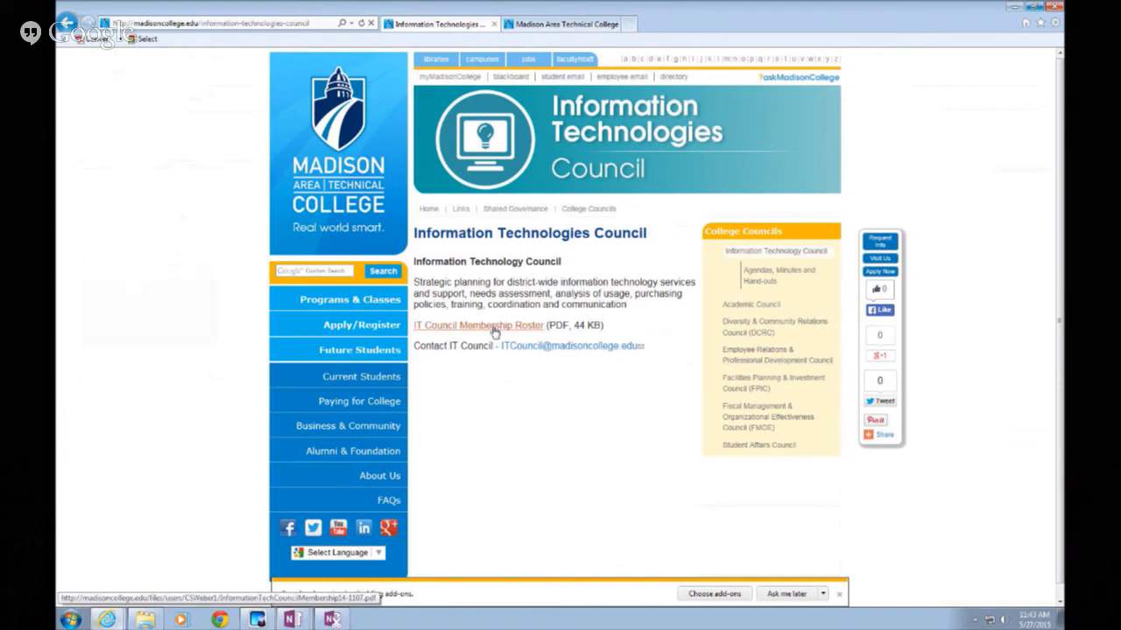
click(493, 329)
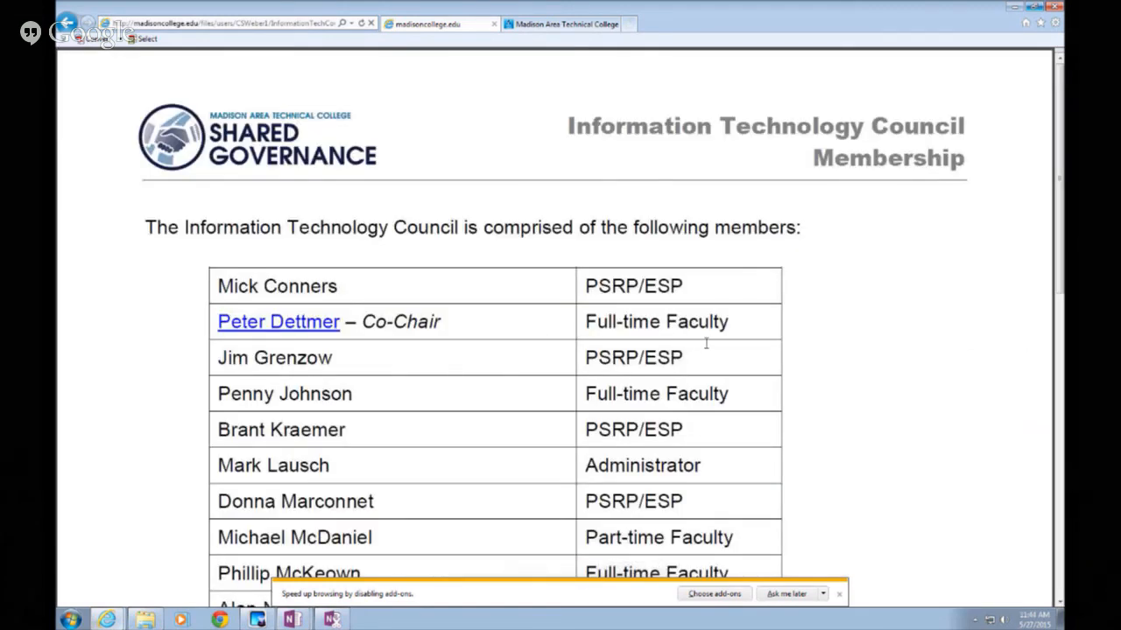
Scroll through the IT Council roster PDF and bring up the Send To OneNote choices
scroll(708, 348, down, 3)
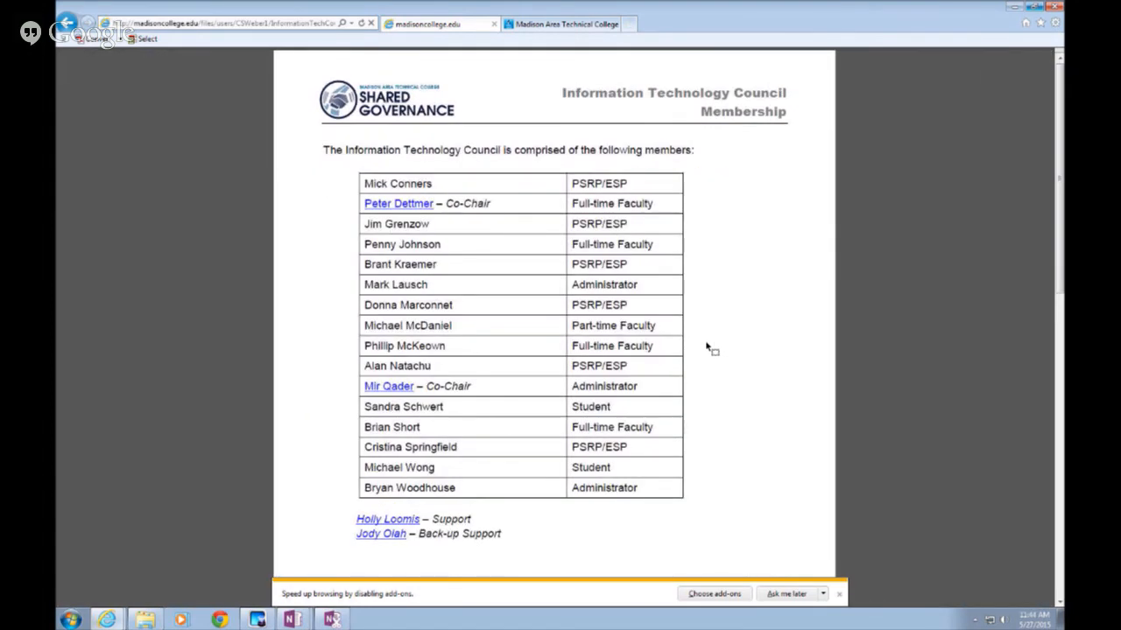
scroll(706, 346, down, 2)
scroll(708, 344, up, 4)
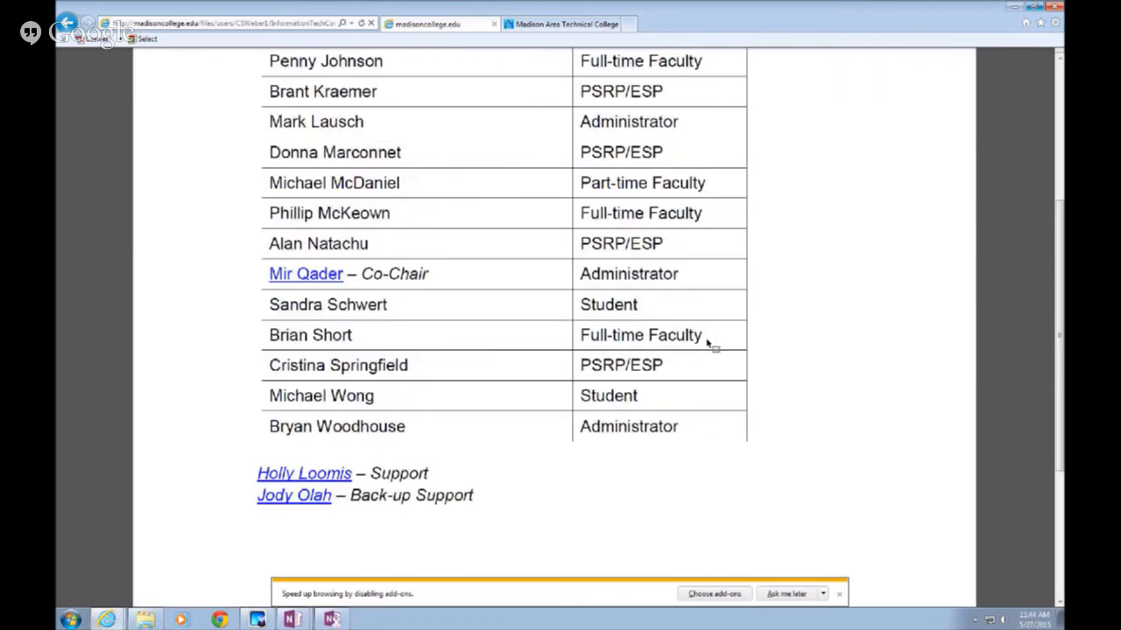
scroll(708, 344, down, 2)
scroll(707, 344, up, 1)
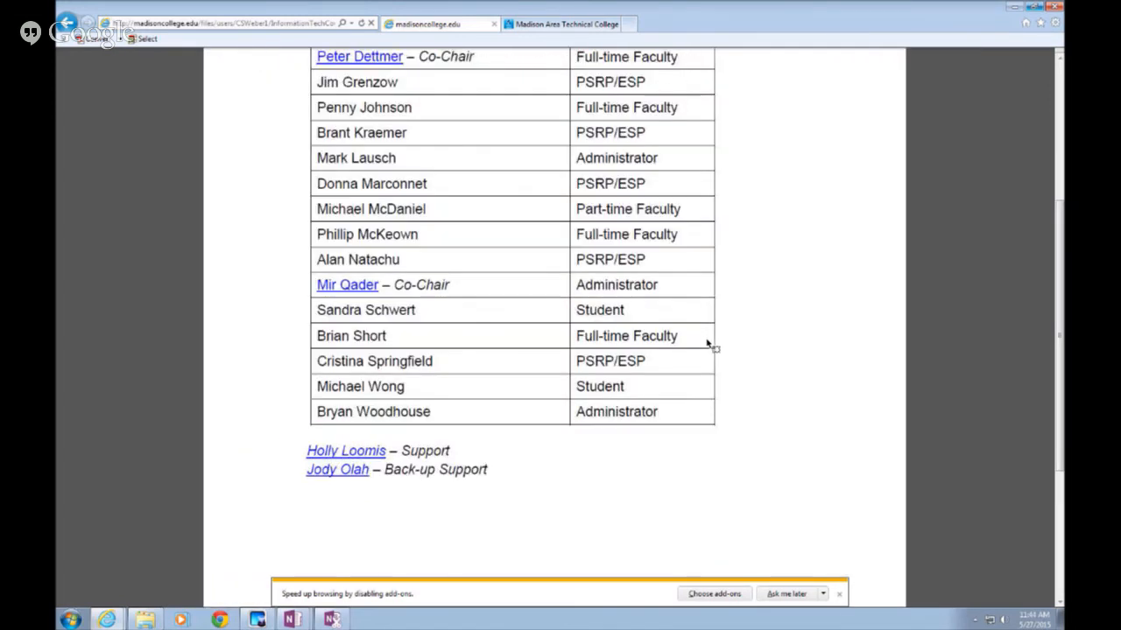
scroll(707, 344, up, 1)
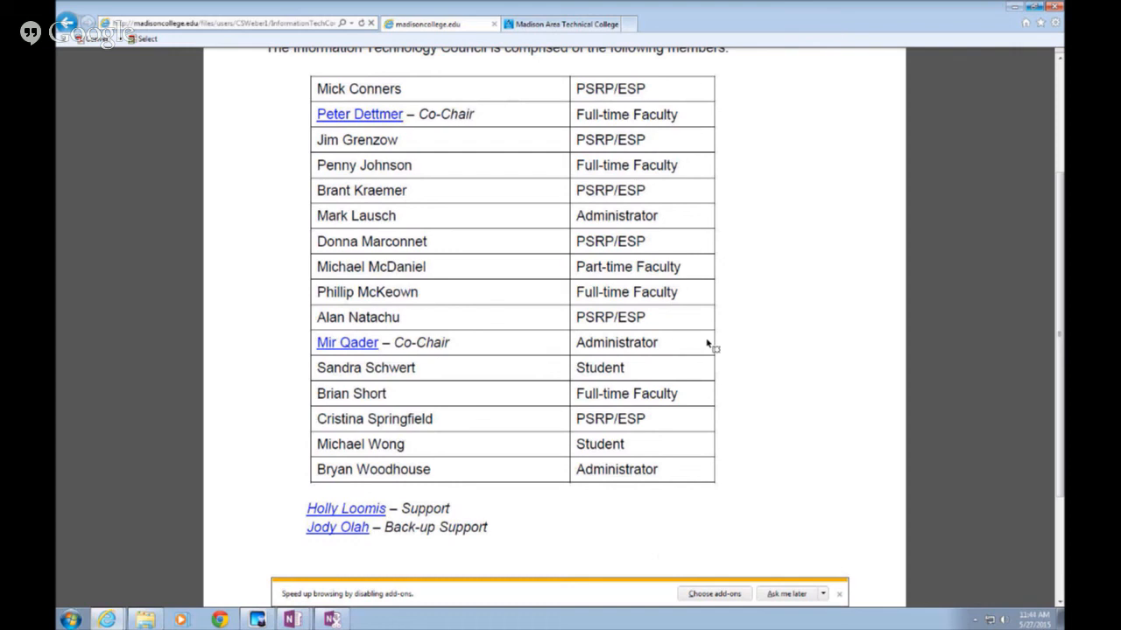
scroll(706, 344, up, 1)
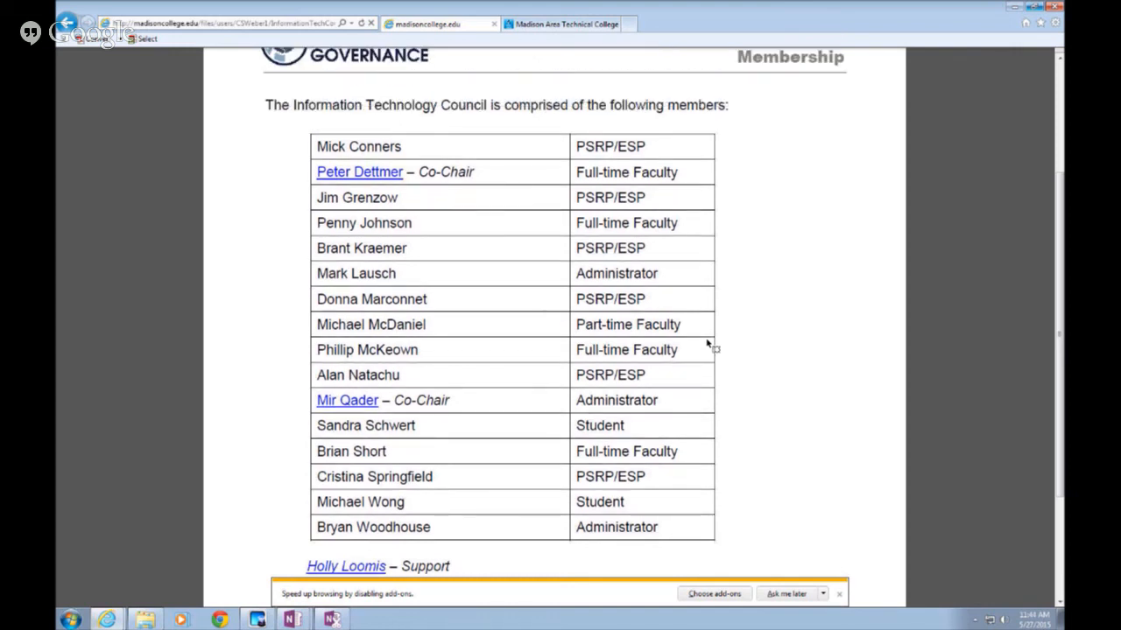
scroll(708, 344, down, 1)
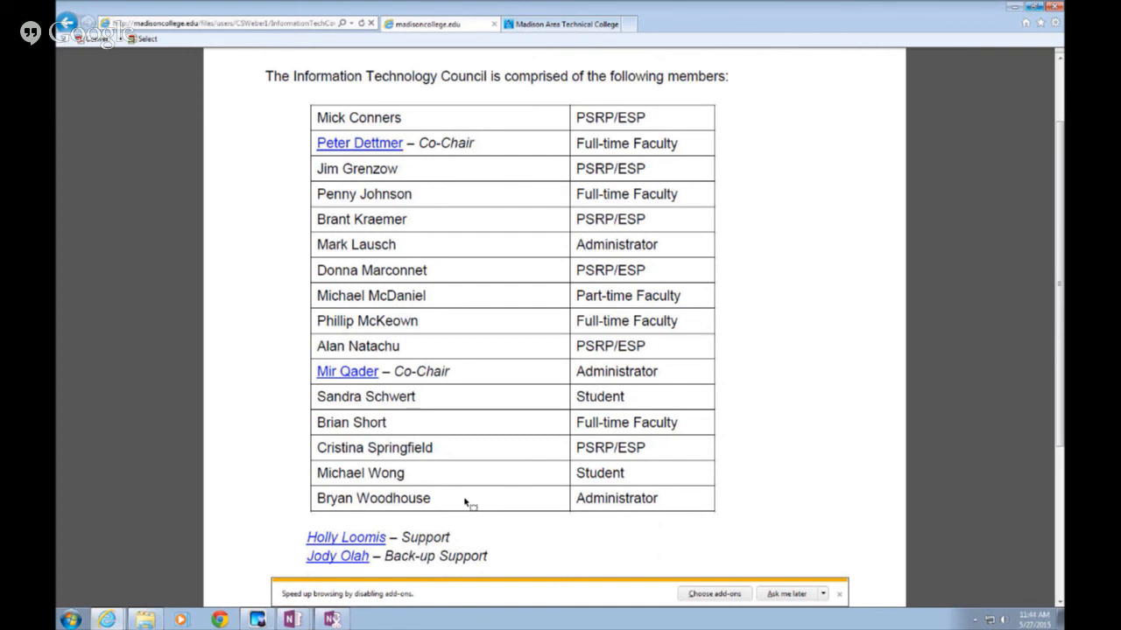
click(333, 620)
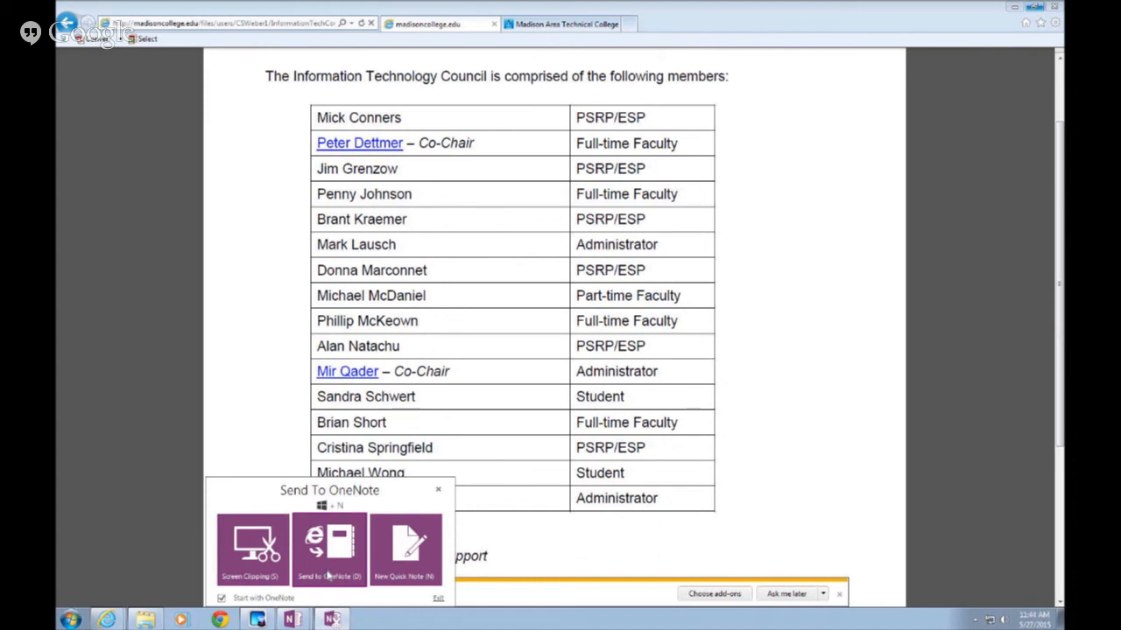
Use Send To OneNote's Screen Clipping to capture the IT Council membership table
click(328, 575)
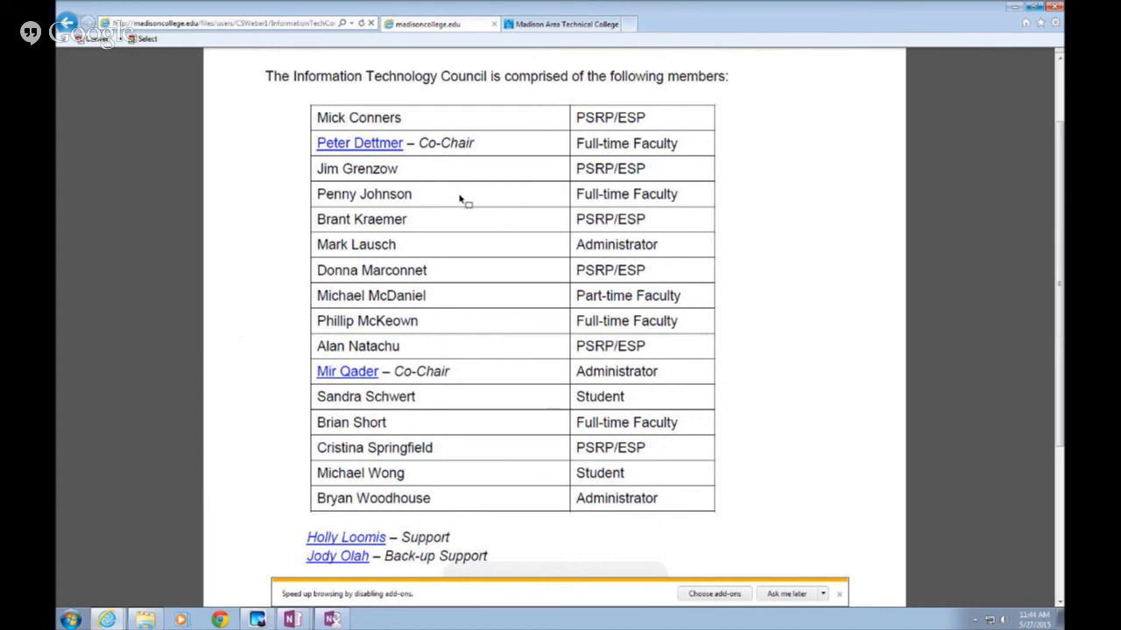
click(332, 619)
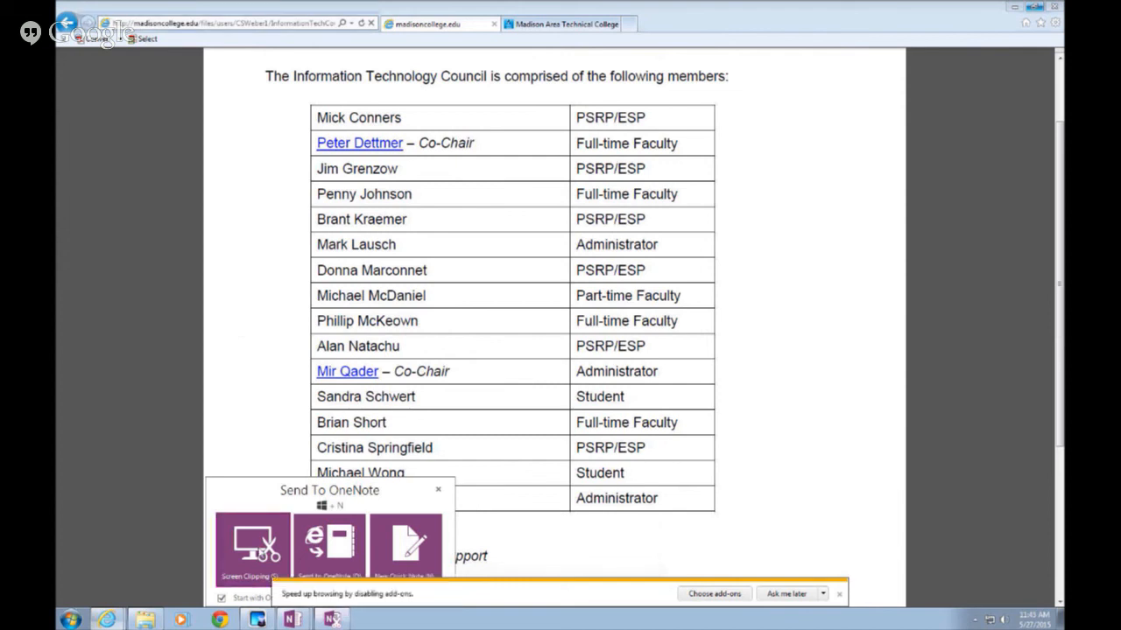
click(258, 550)
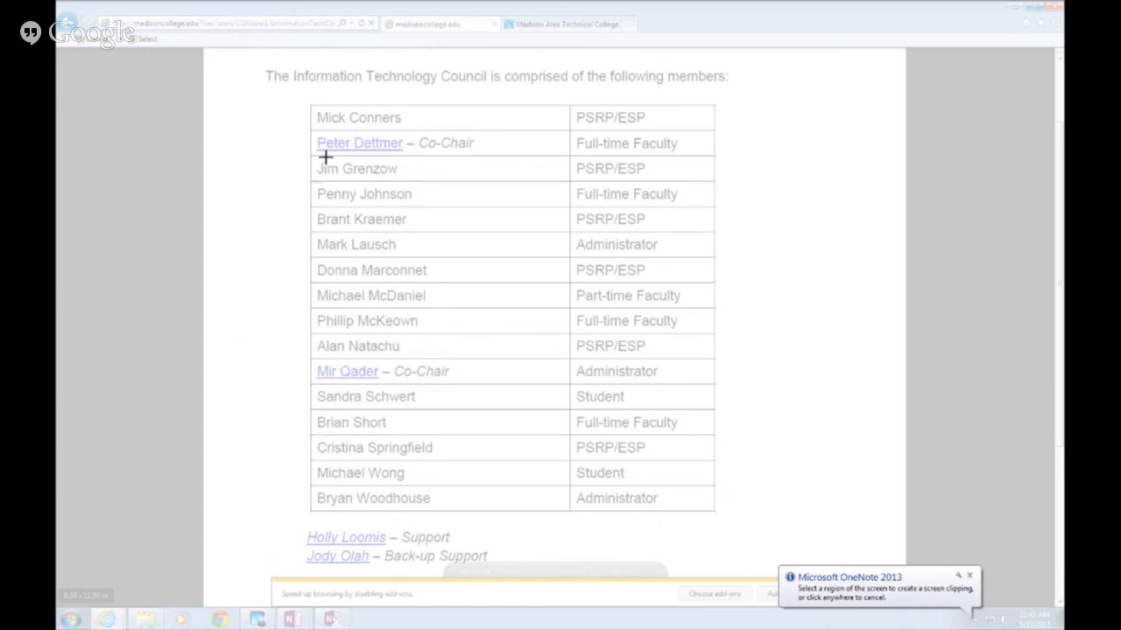
drag(307, 99, 722, 522)
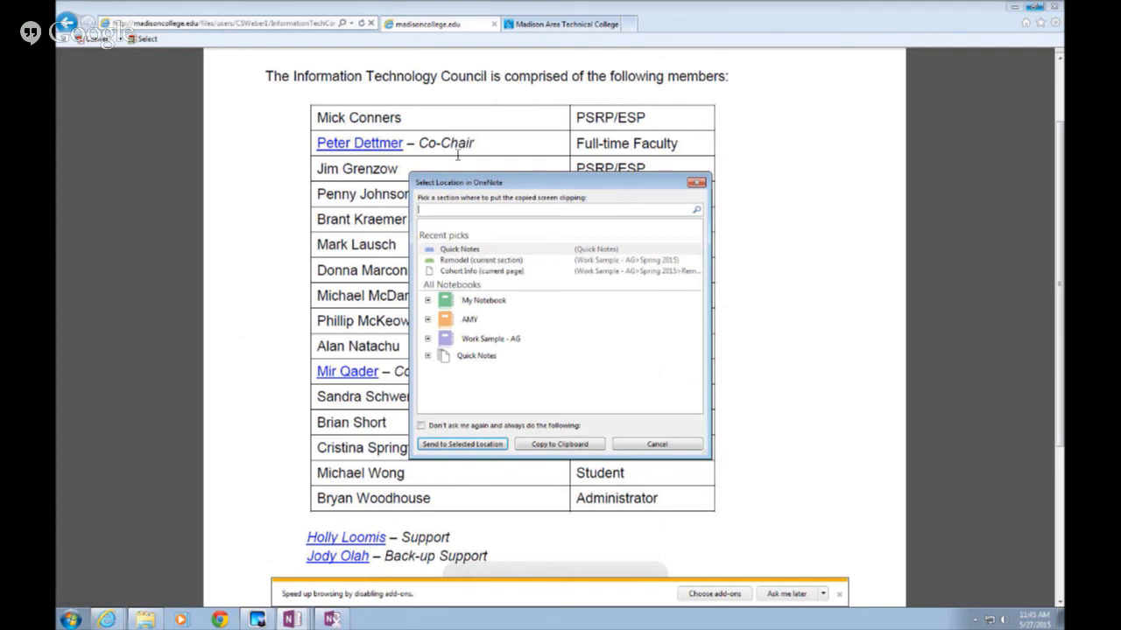
Expand Work Sample - AG > Shared Governance and send the clipping to its General Info page
click(450, 273)
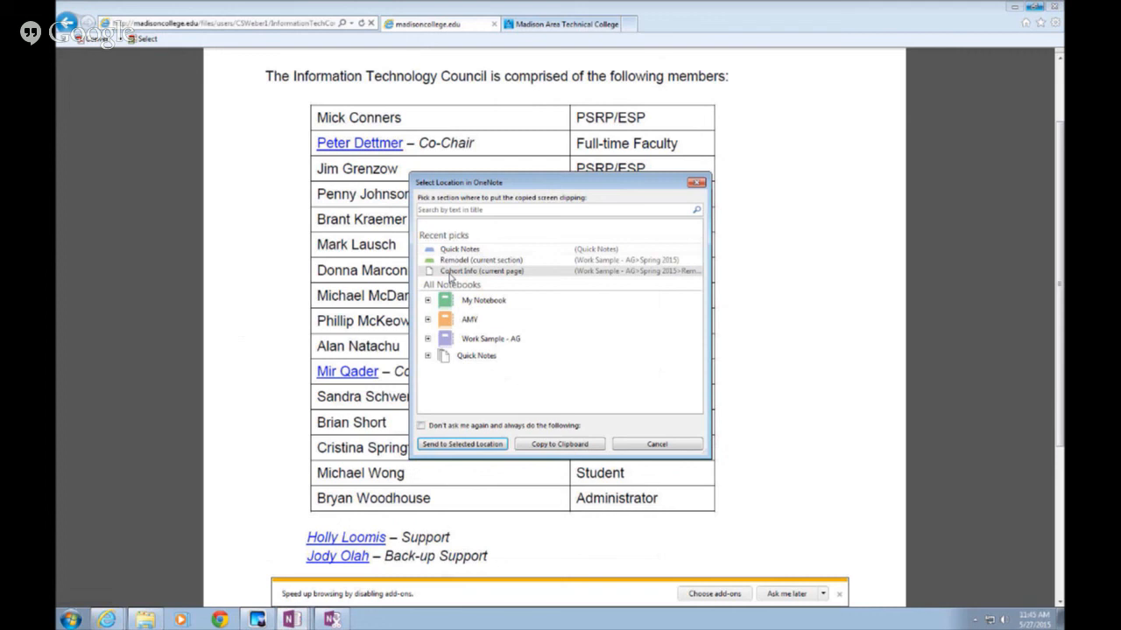
click(427, 319)
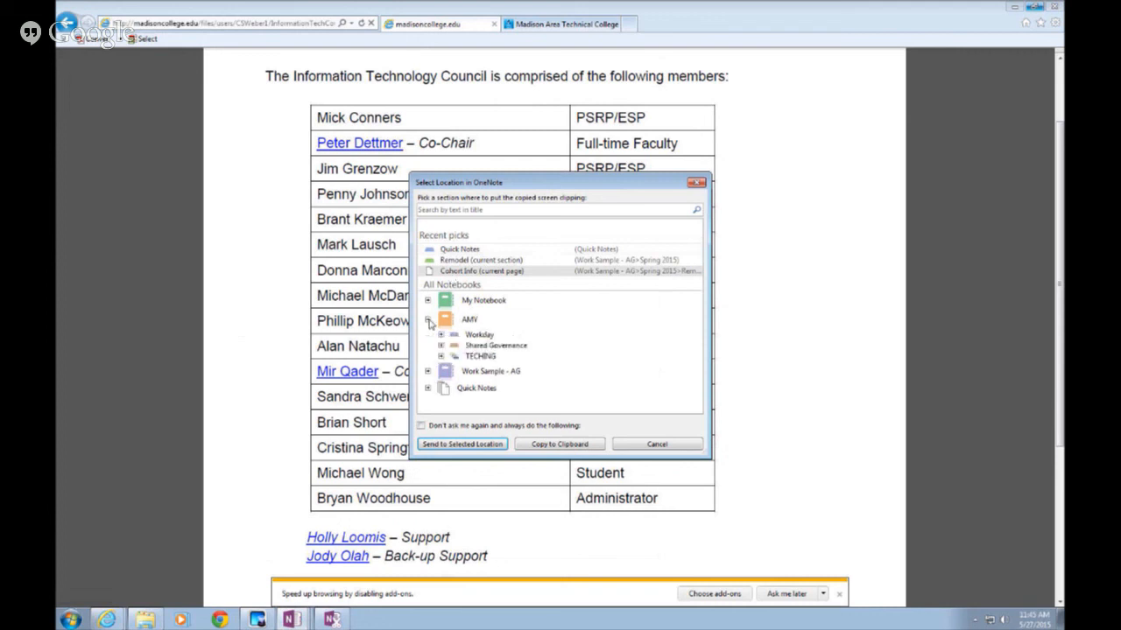
click(429, 372)
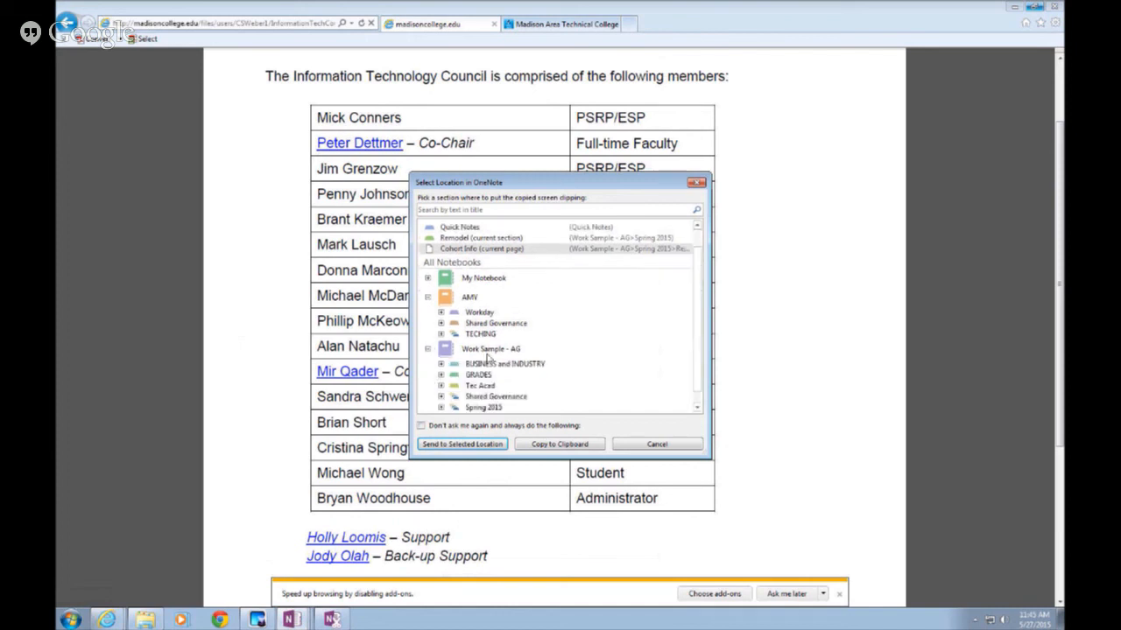
scroll(534, 342, down, 1)
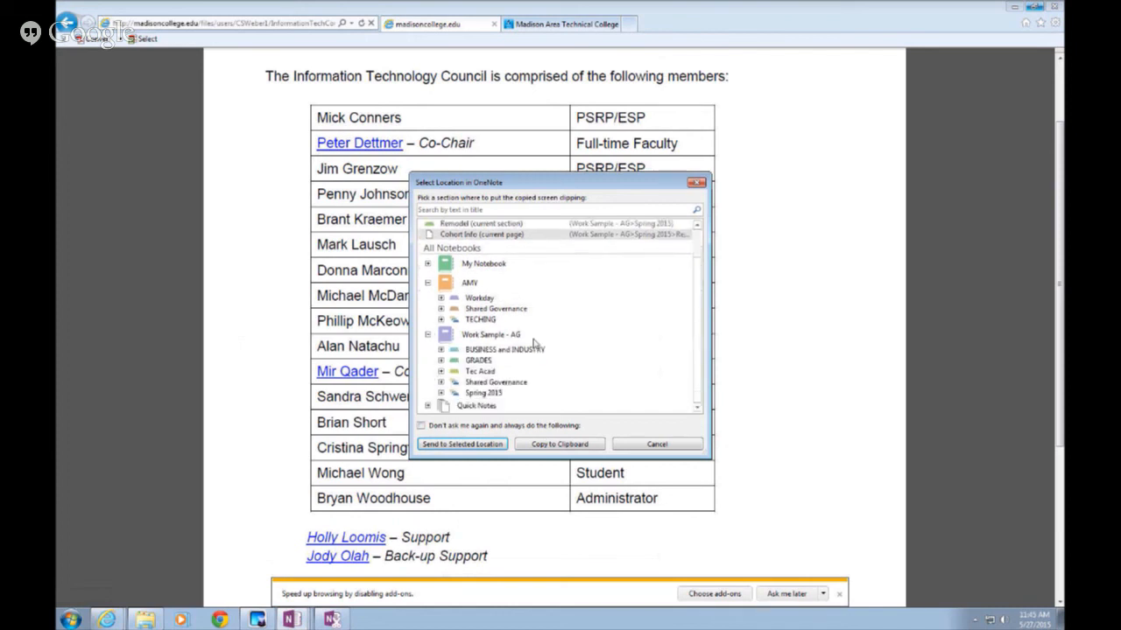
click(440, 383)
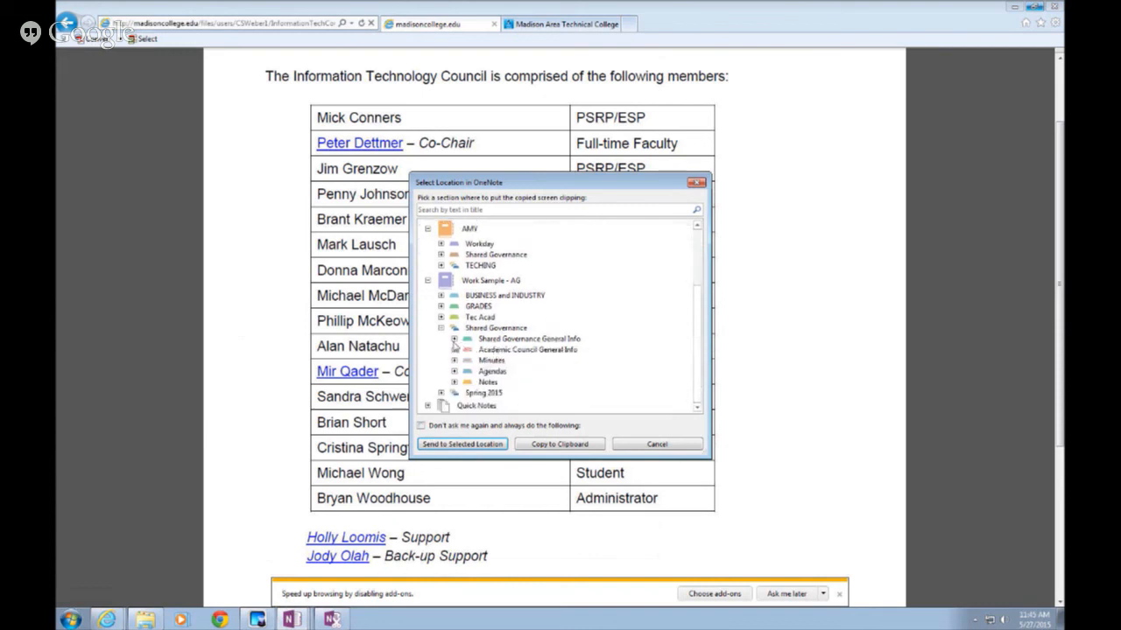
click(454, 339)
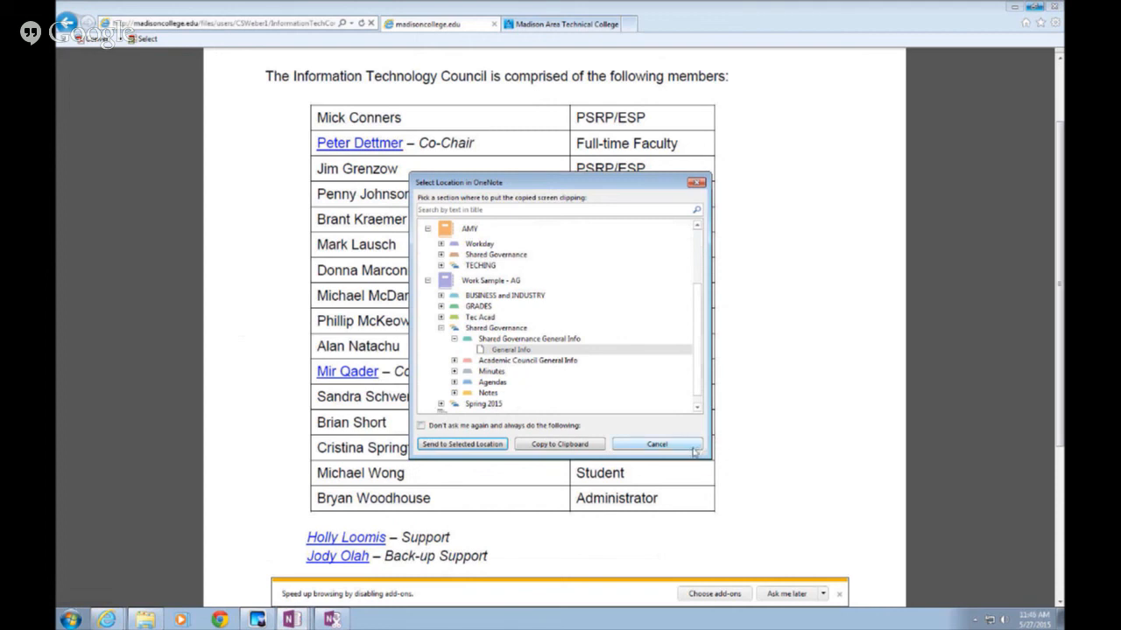
click(455, 451)
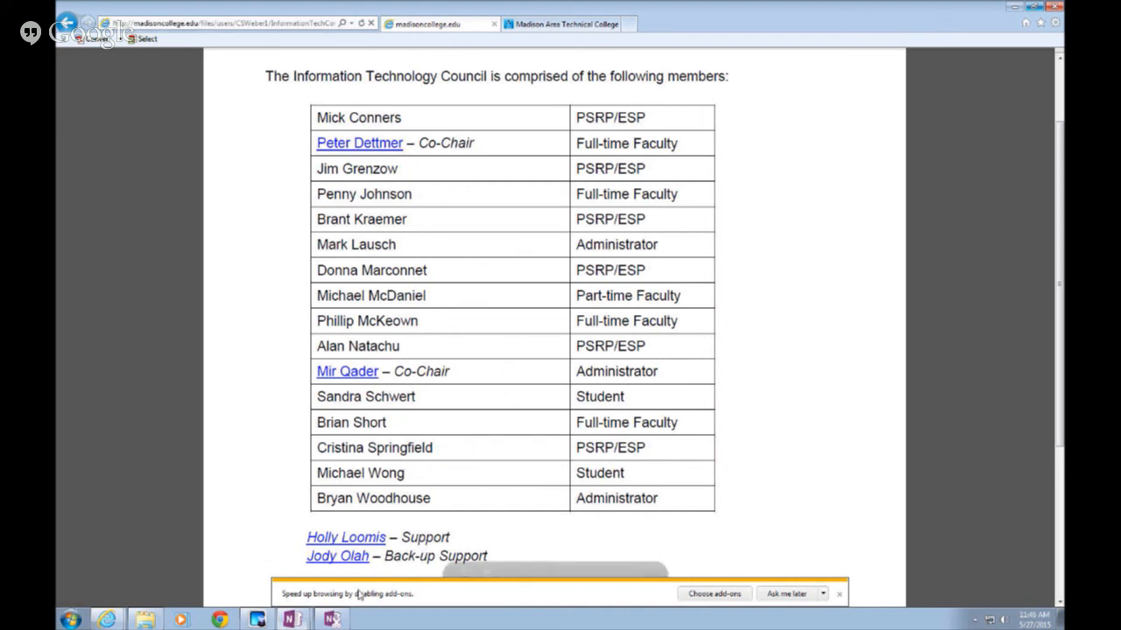
Bring the General Info OneNote window forward and scroll down its page of notes
mouse_move(291, 619)
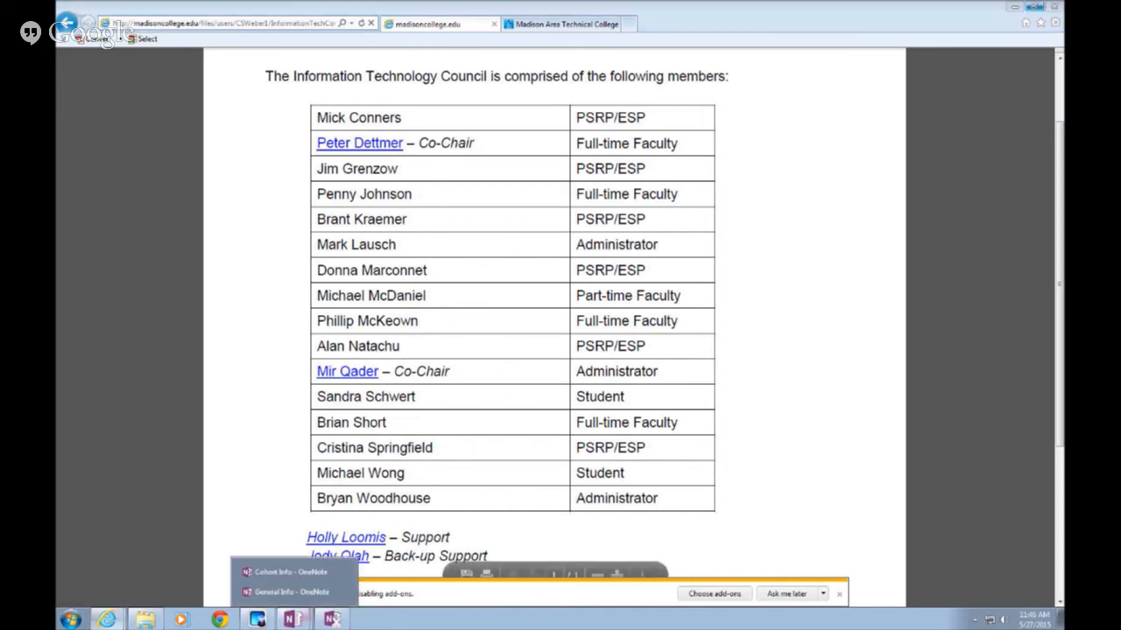
click(307, 592)
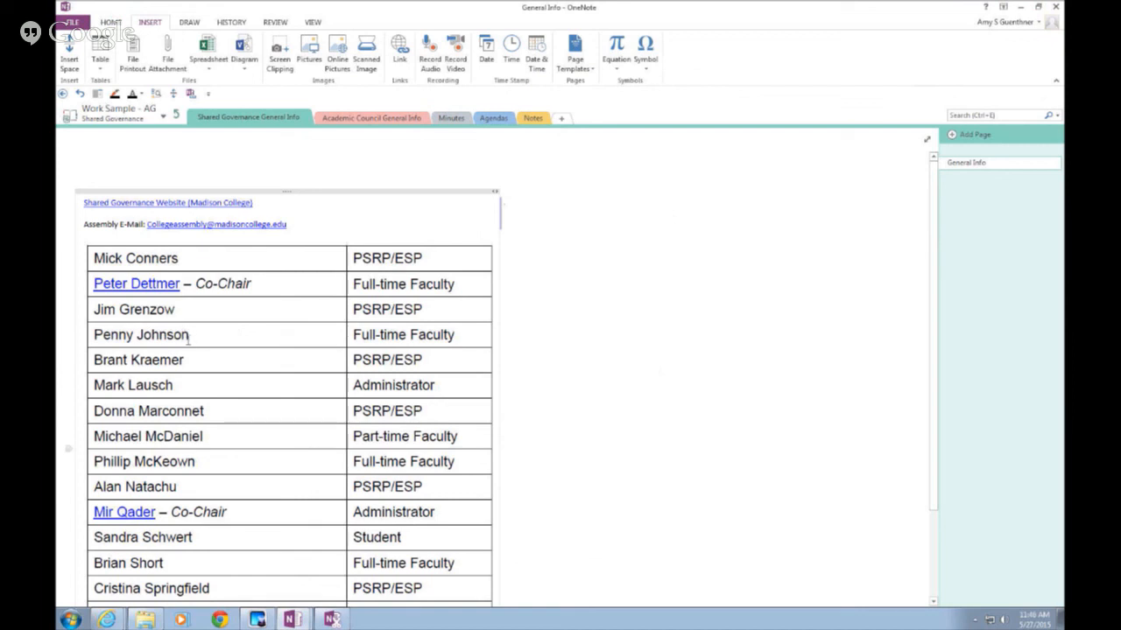
click(183, 334)
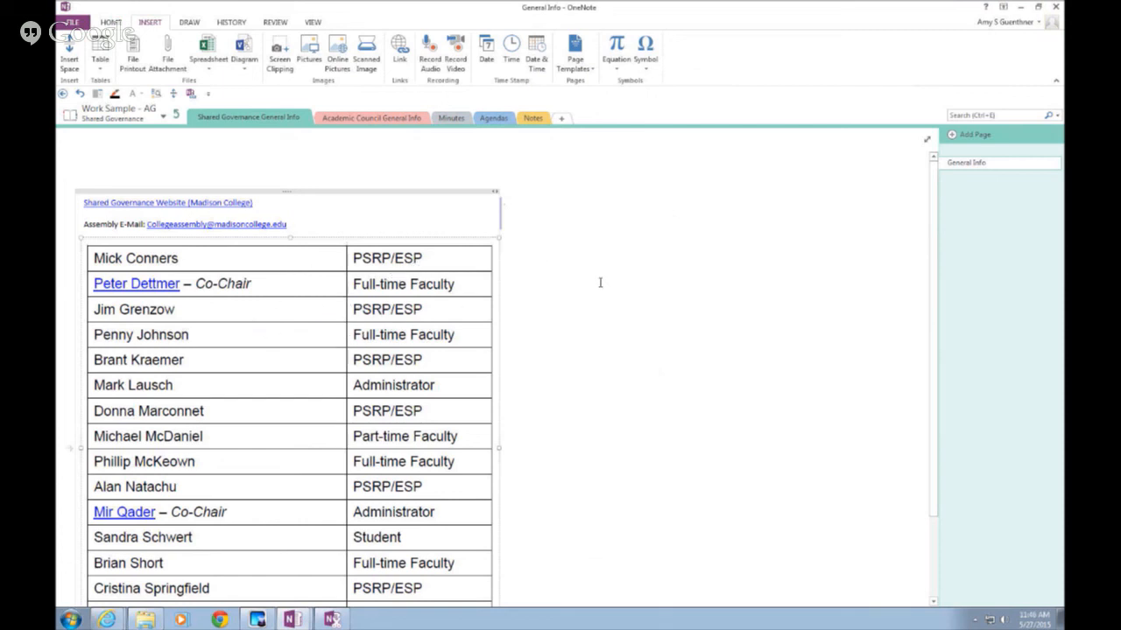
scroll(601, 282, down, 2)
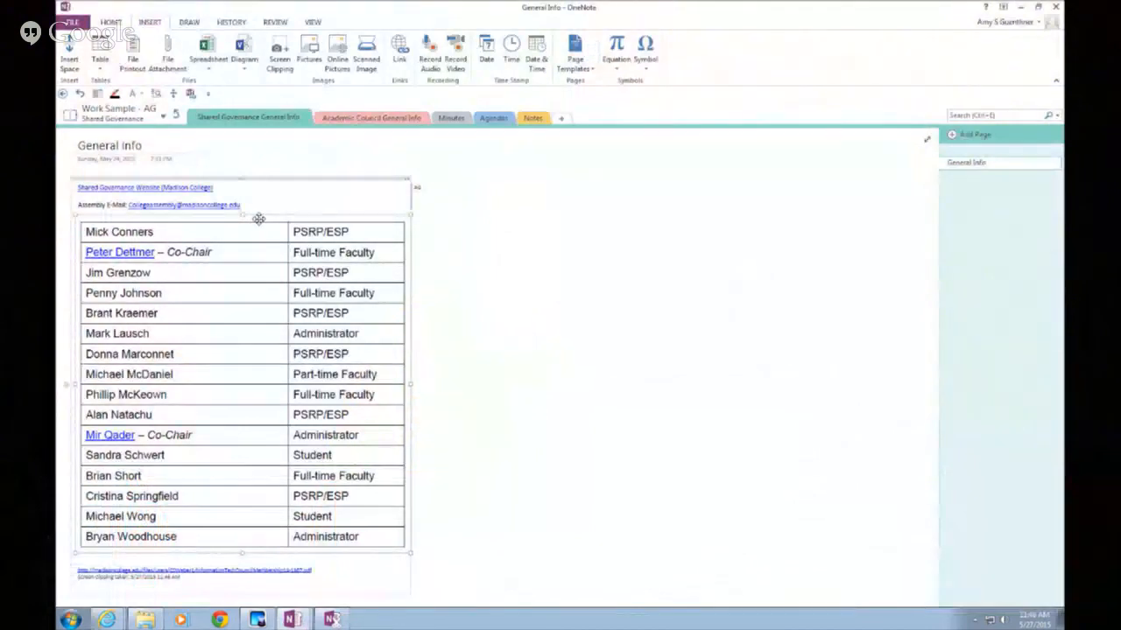
Copy the text out of the clipped council member table picture with Copy Text from Picture
click(261, 180)
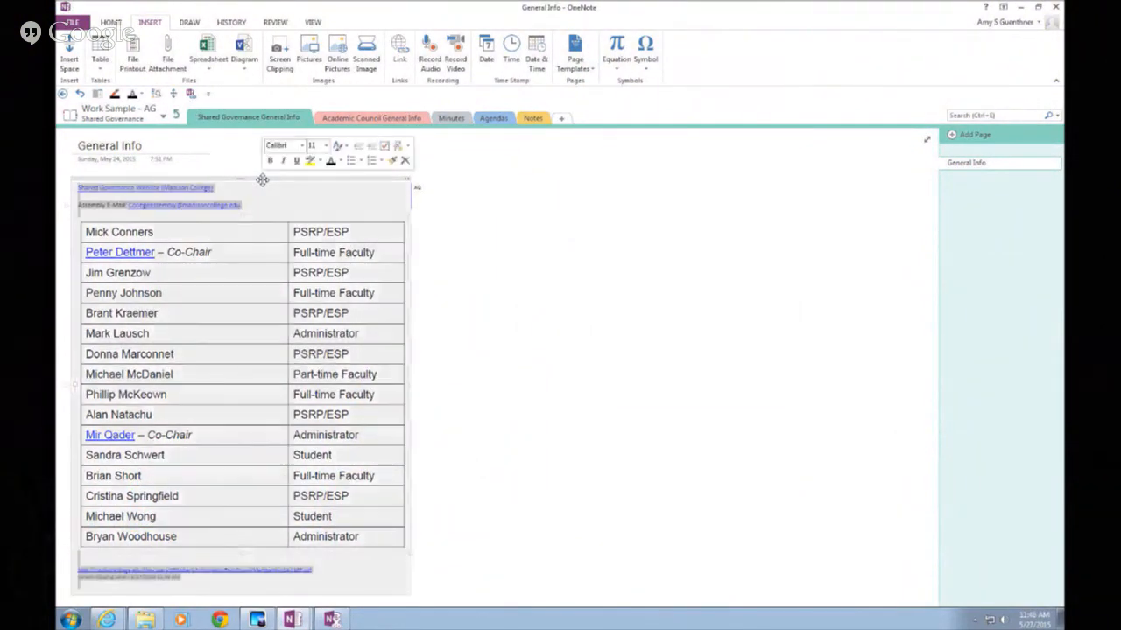
click(261, 214)
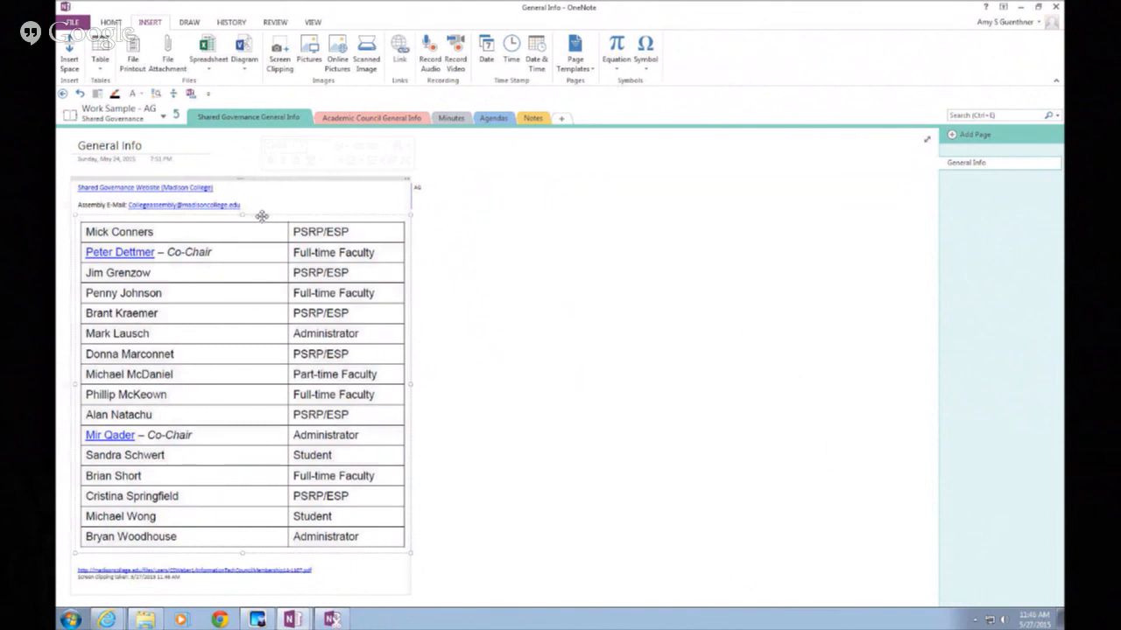
right_click(264, 215)
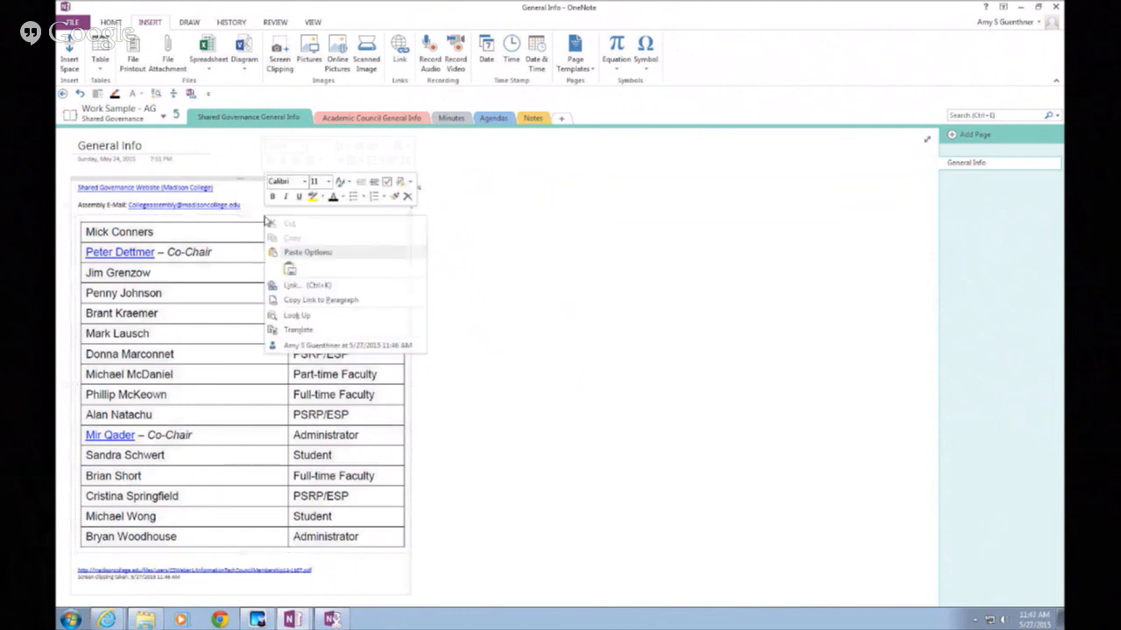
click(256, 221)
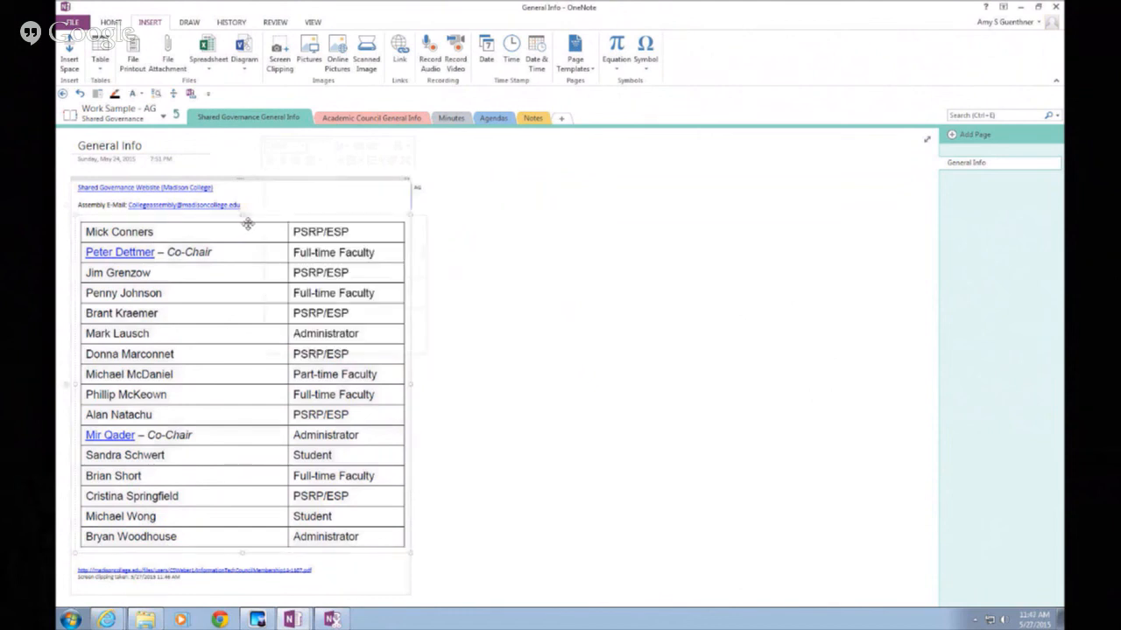
right_click(251, 220)
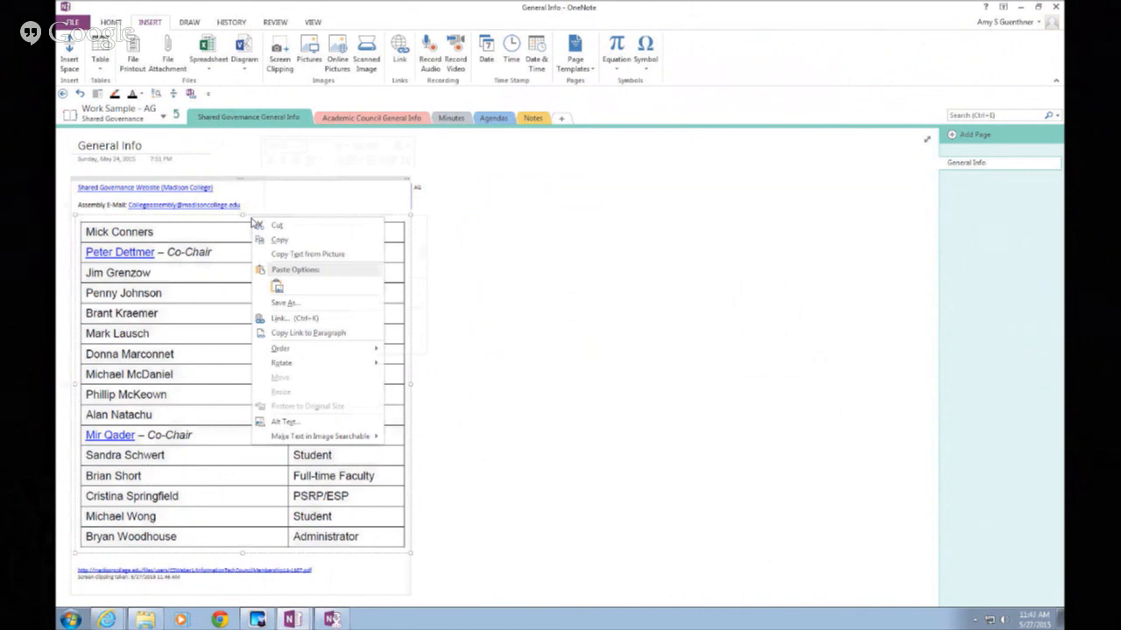
click(287, 255)
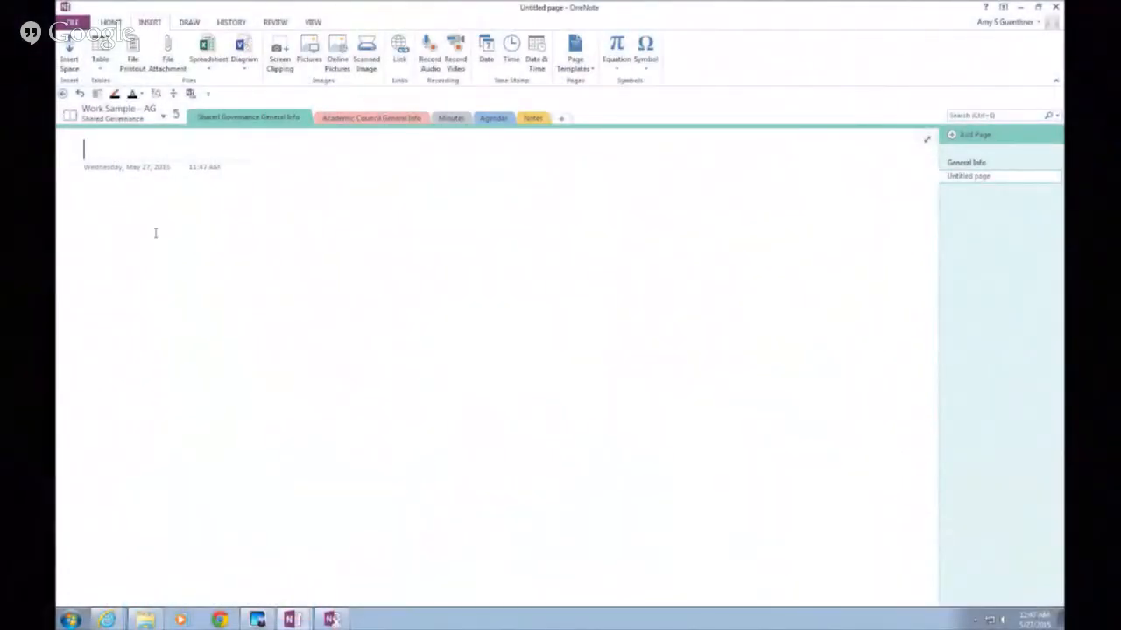
Paste the copied member names and roles as plain text on the new page
right_click(155, 236)
click(180, 285)
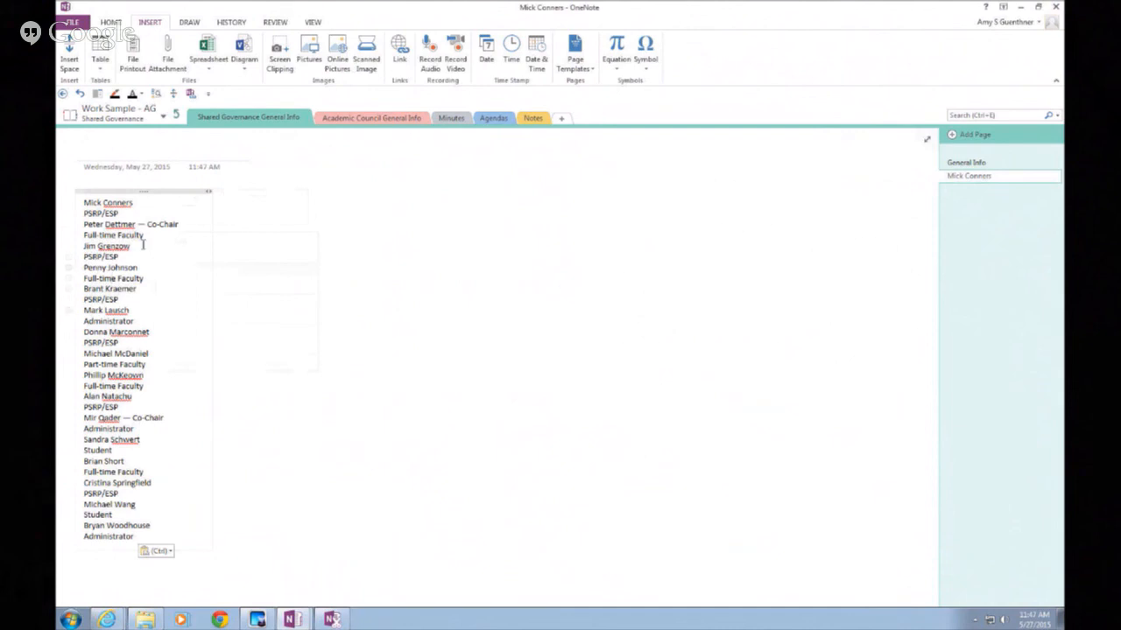
Select a few pasted roster lines, deselect them, and bring up the Draw tab's pens and tools
drag(85, 203, 166, 419)
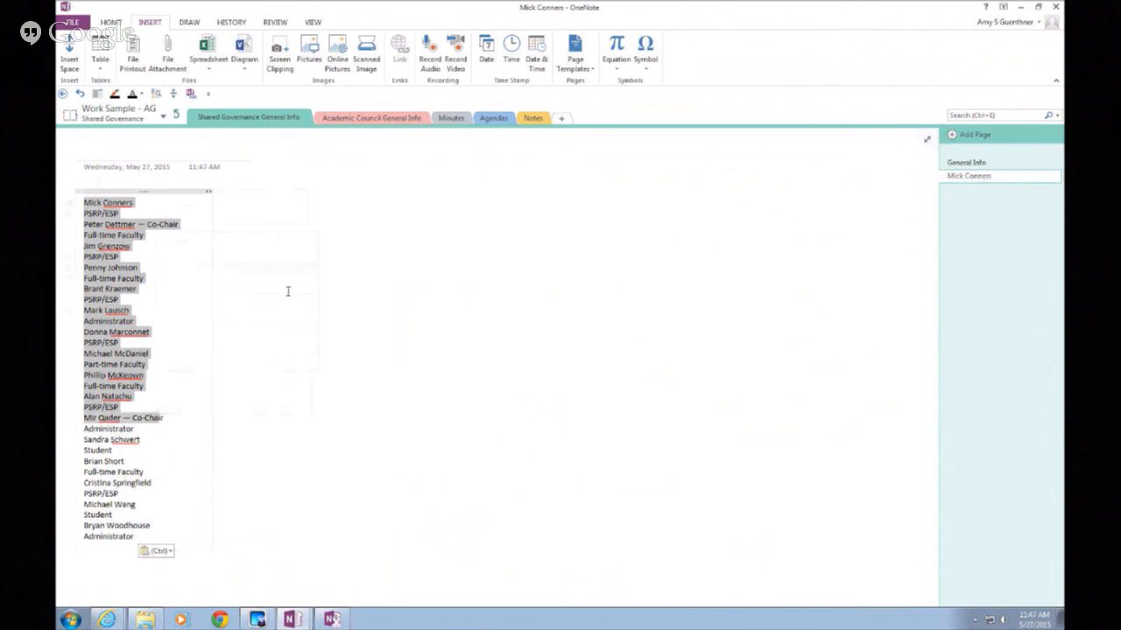
click(348, 279)
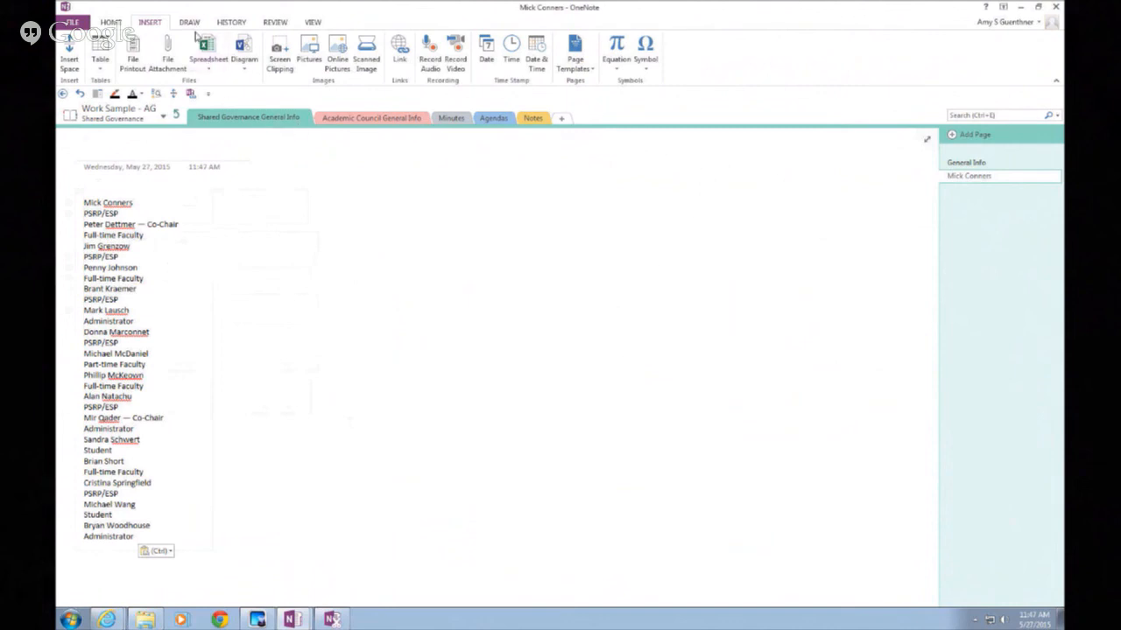
click(191, 23)
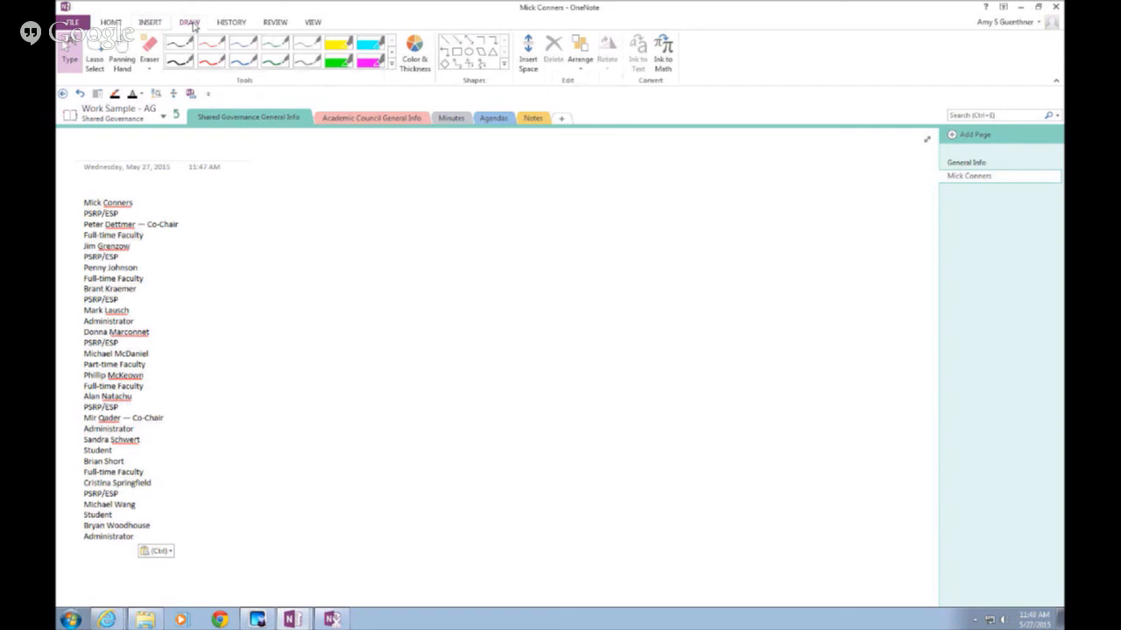
Add a new blank Untitled page to the section and choose the thin black pen
click(954, 140)
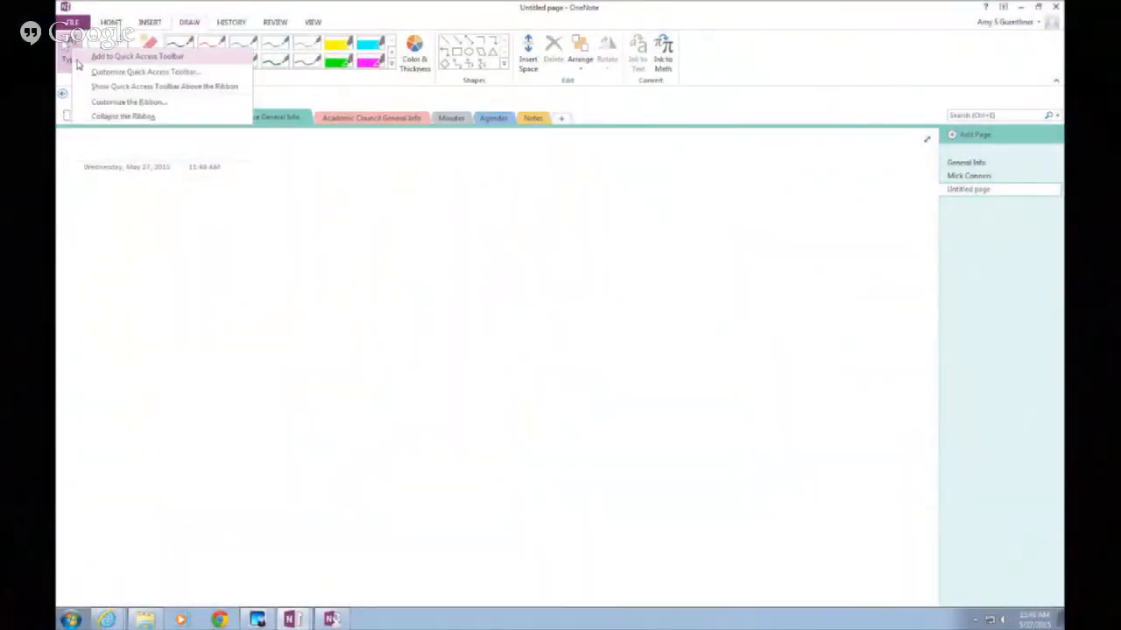
click(76, 57)
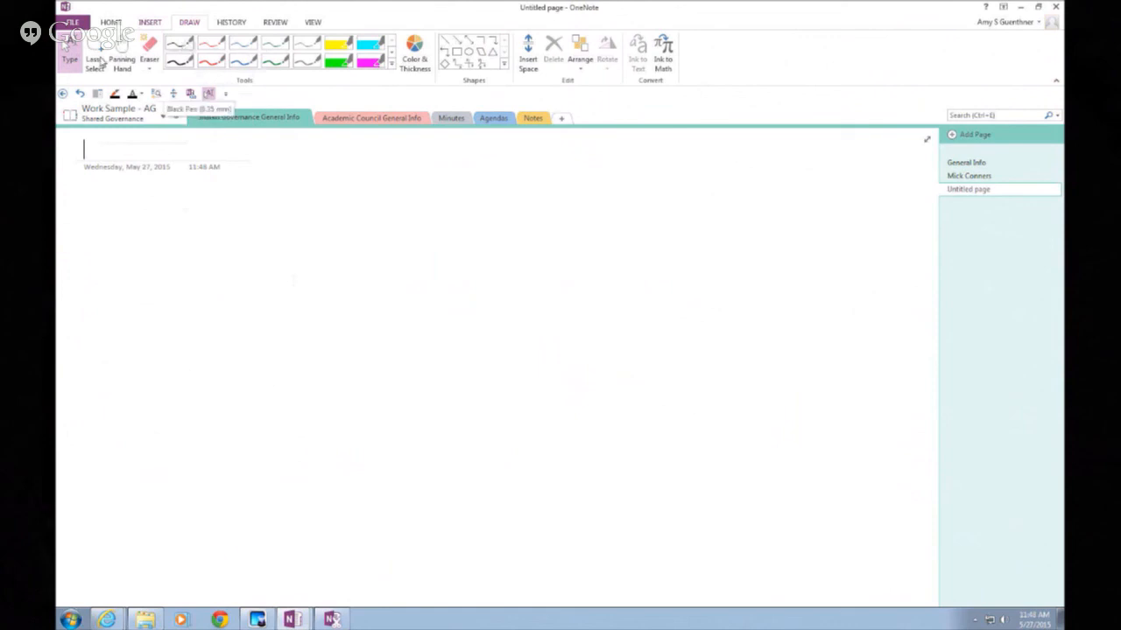
click(187, 47)
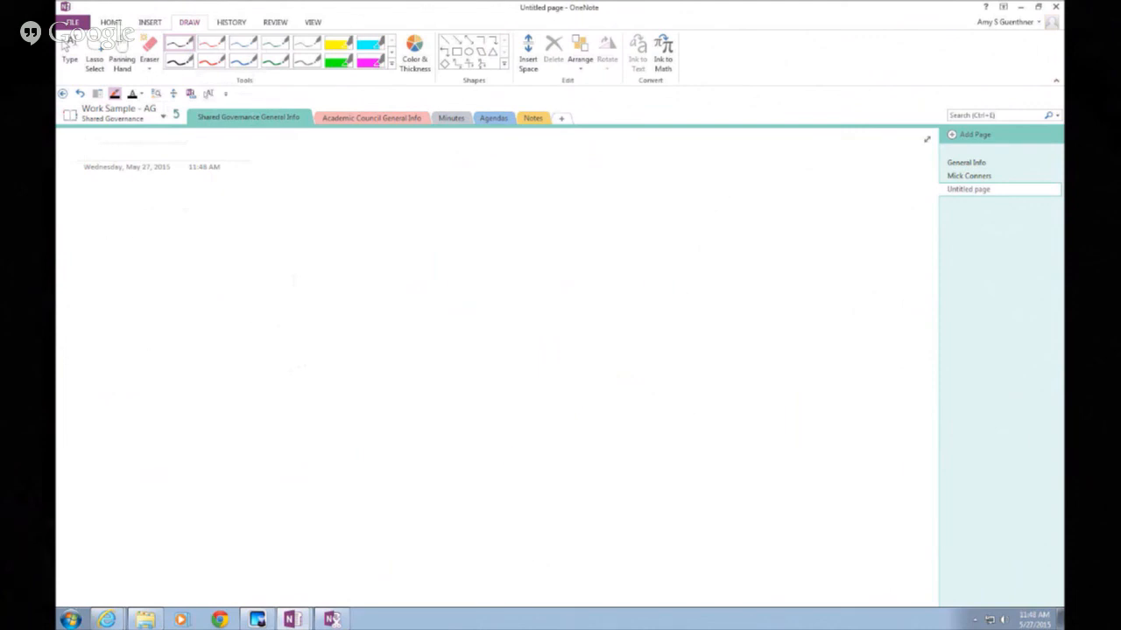
drag(57, 315, 114, 351)
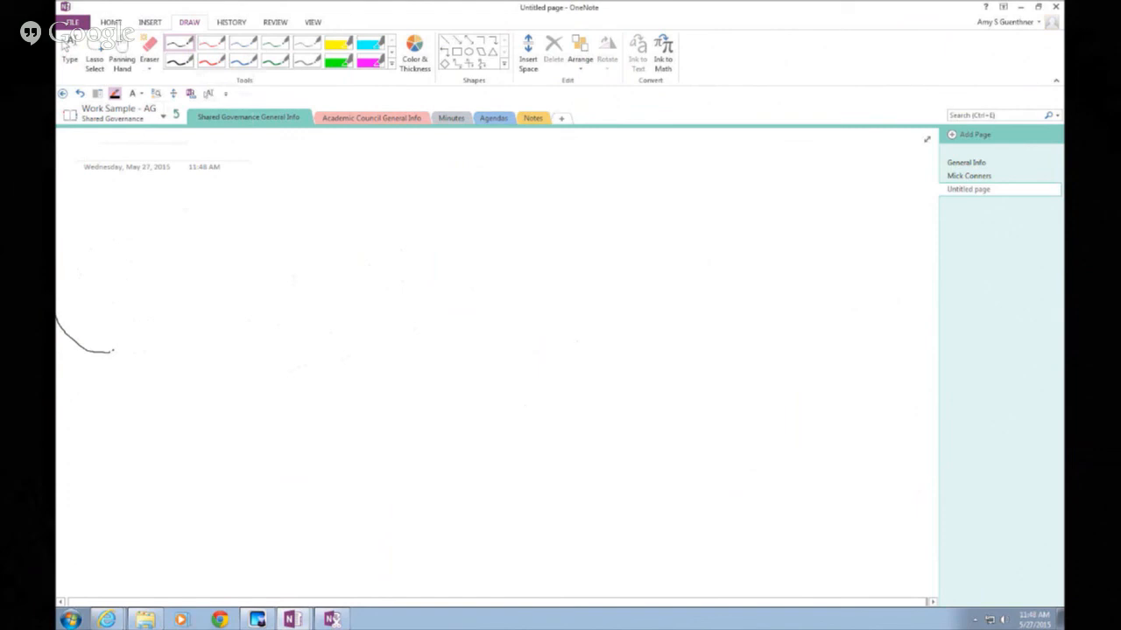
drag(406, 245, 396, 249)
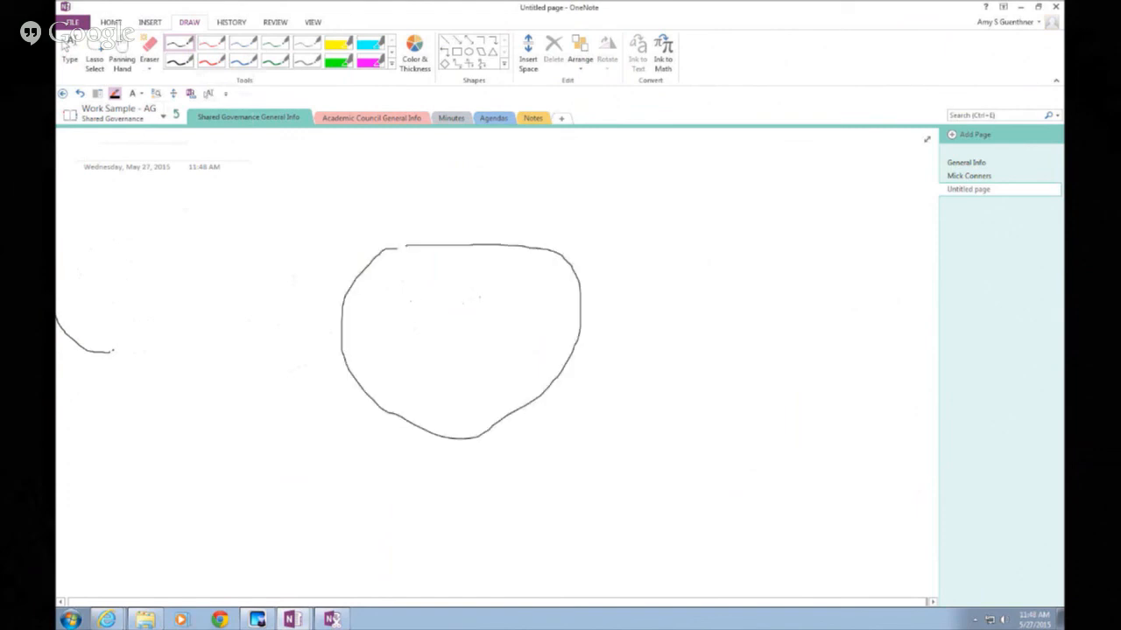
drag(409, 331, 468, 333)
text(in)
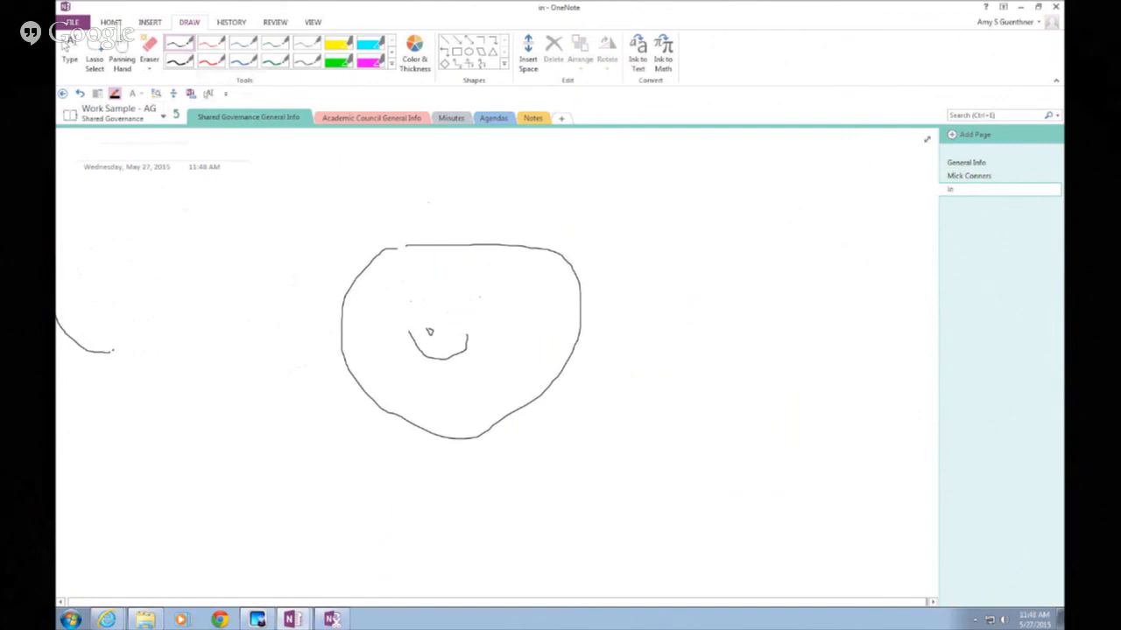
drag(428, 202, 476, 207)
click(78, 51)
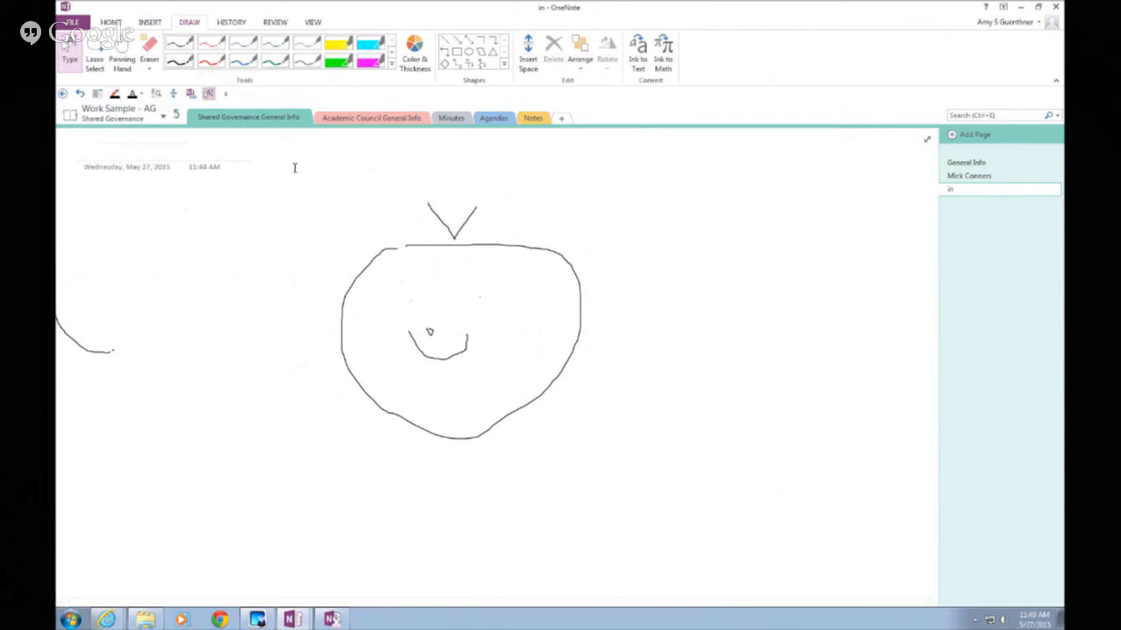
Lasso-select the whole apple drawing and shift it right, then back left and slightly down
click(373, 258)
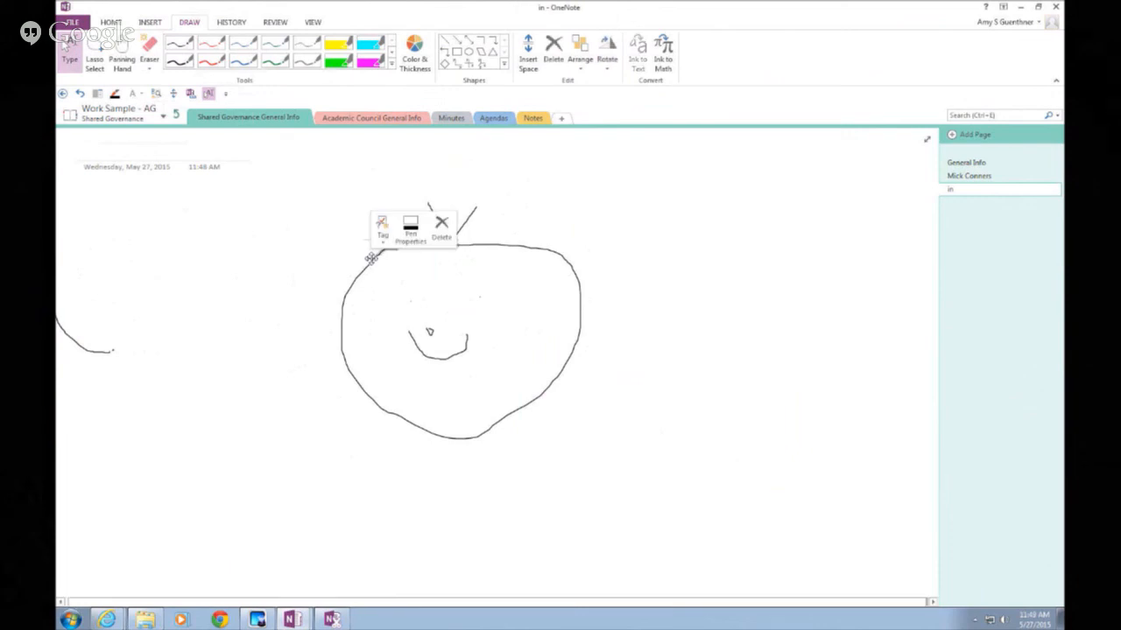
click(412, 338)
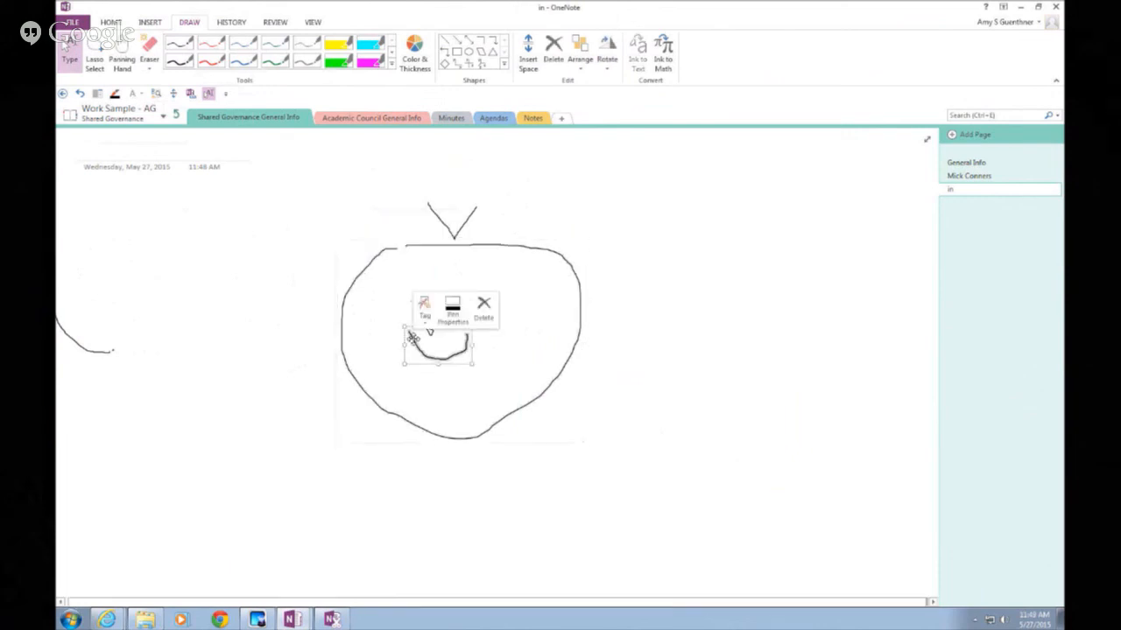
click(447, 228)
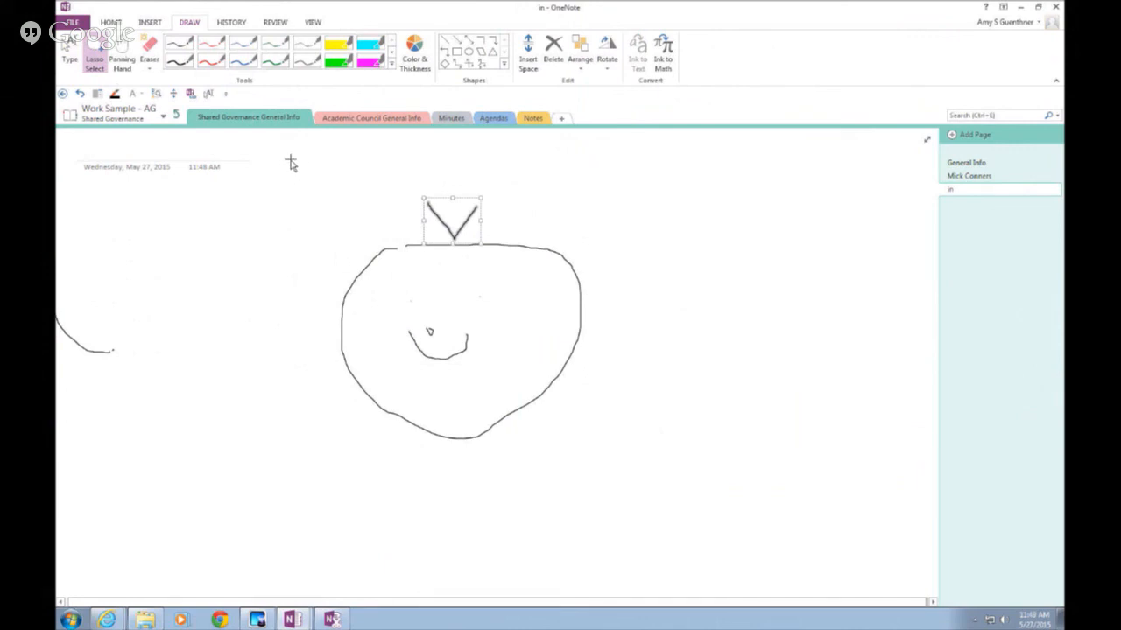
mouse_move(292, 156)
mouse_down()
mouse_move(290, 242)
mouse_move(313, 420)
mouse_move(333, 439)
mouse_move(507, 481)
mouse_move(558, 461)
mouse_move(594, 173)
mouse_up()
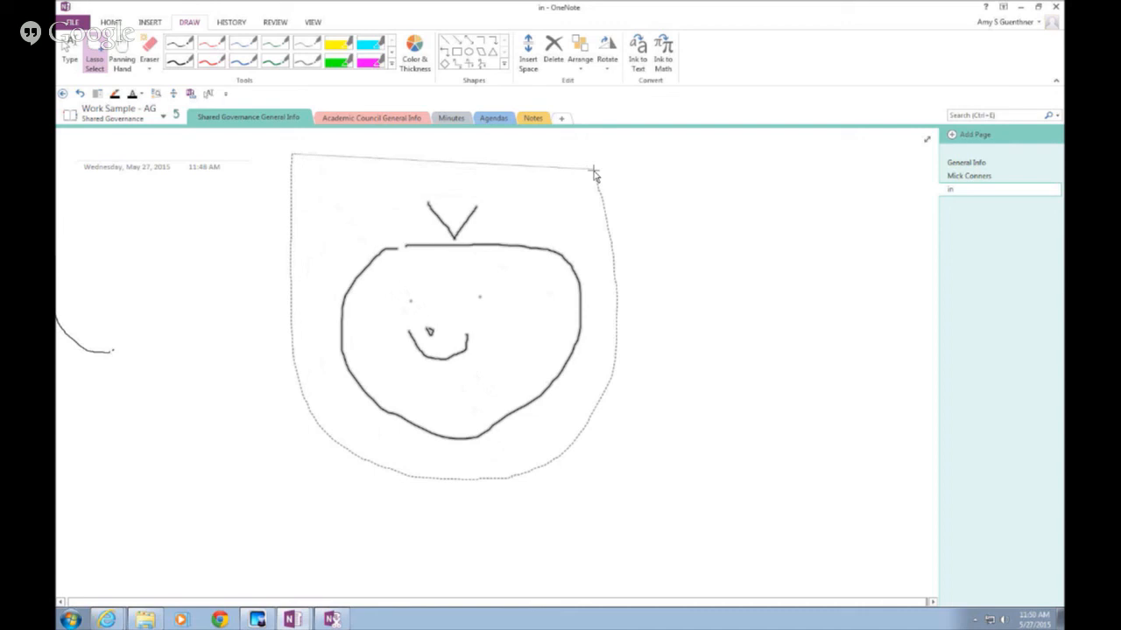
drag(594, 172, 593, 172)
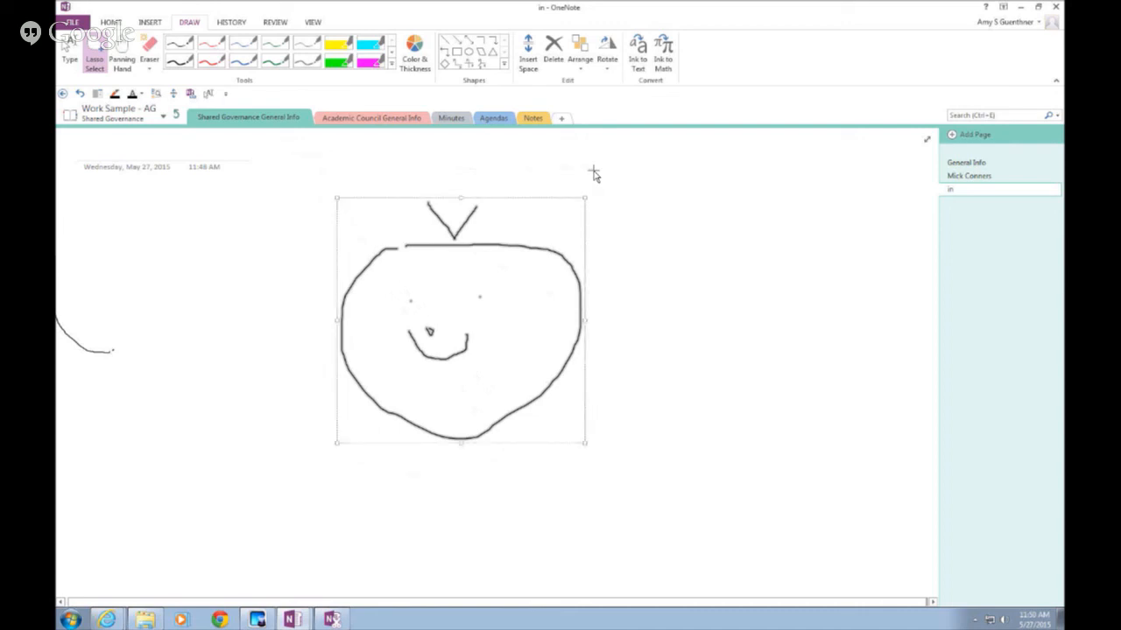
mouse_move(596, 203)
mouse_down()
mouse_move(680, 200)
mouse_move(676, 225)
mouse_up()
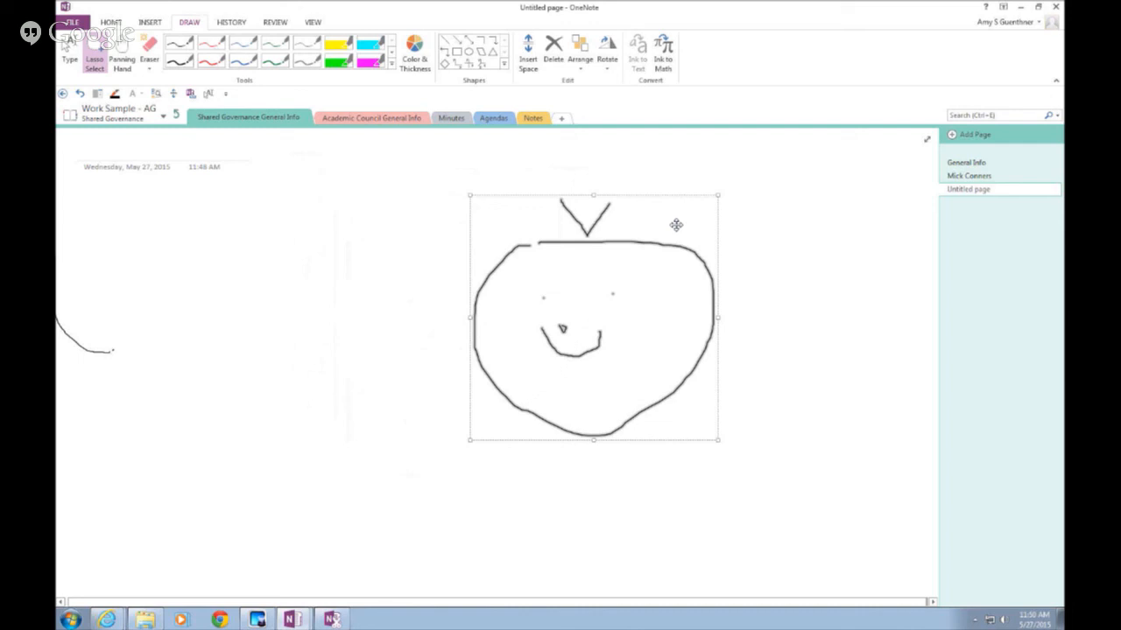
drag(615, 216, 513, 241)
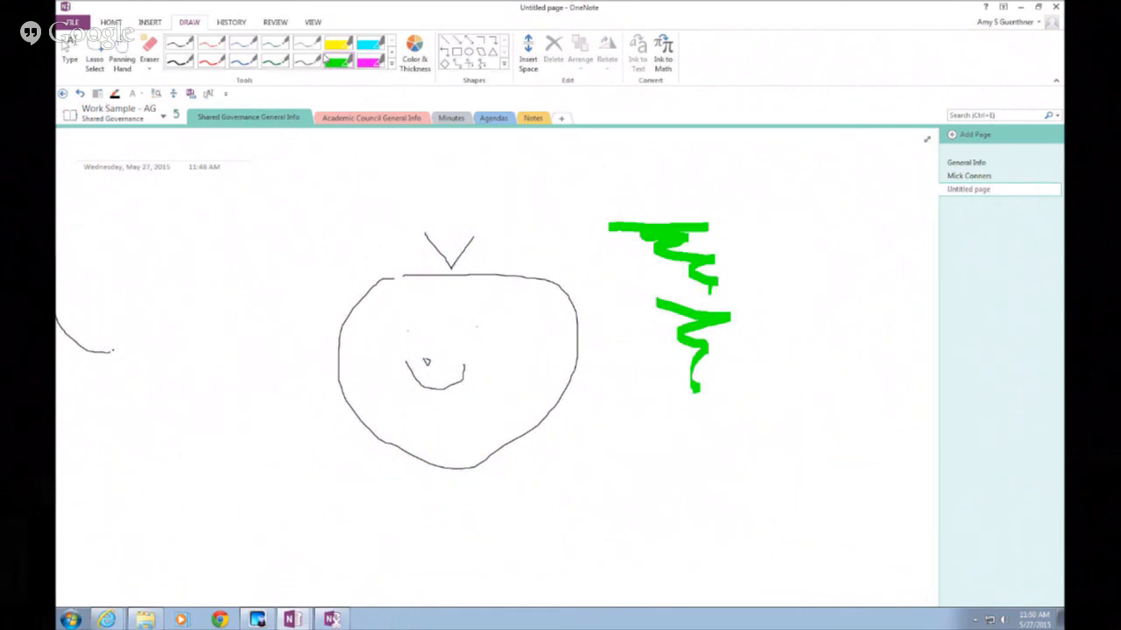
Switch from the highlighter to the thin blue pen, browsing the full pen gallery
click(243, 61)
click(393, 70)
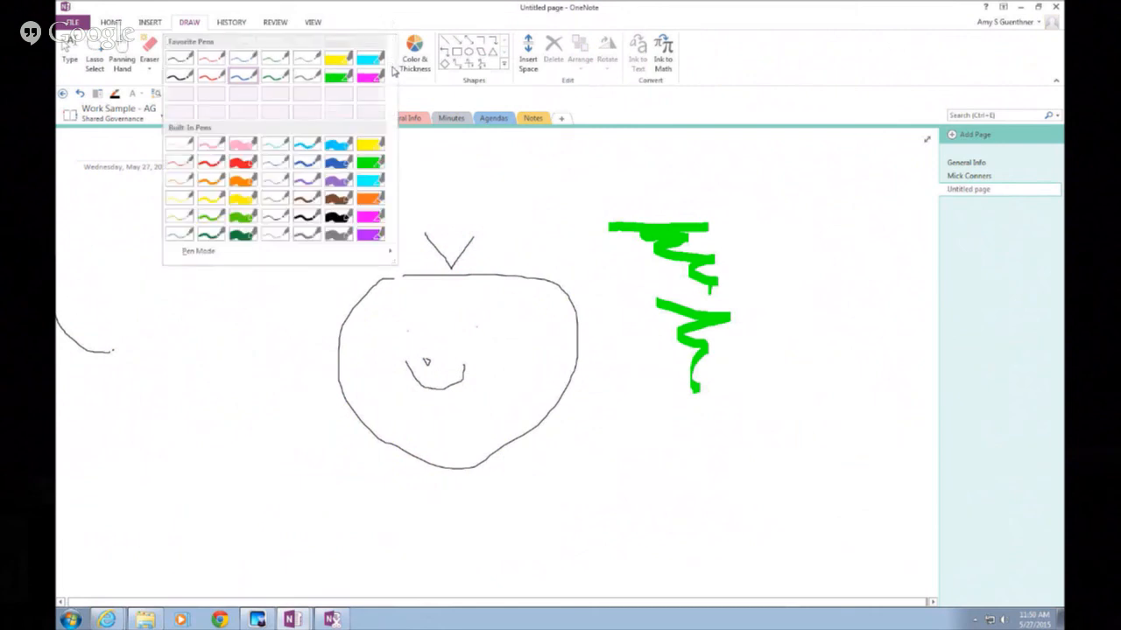
mouse_move(259, 254)
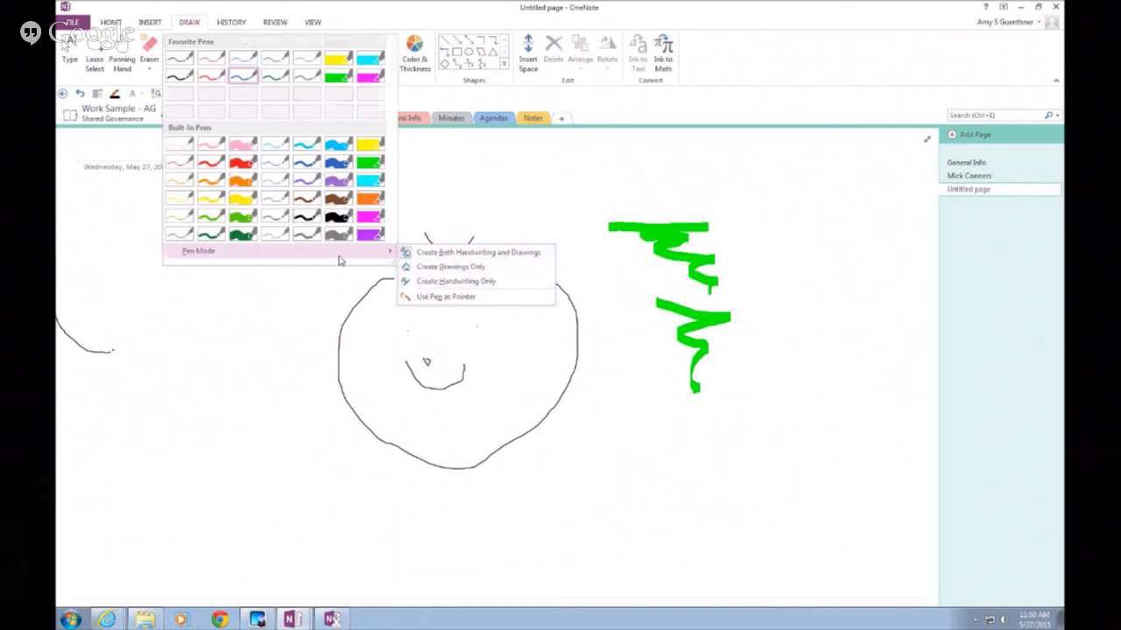
click(249, 303)
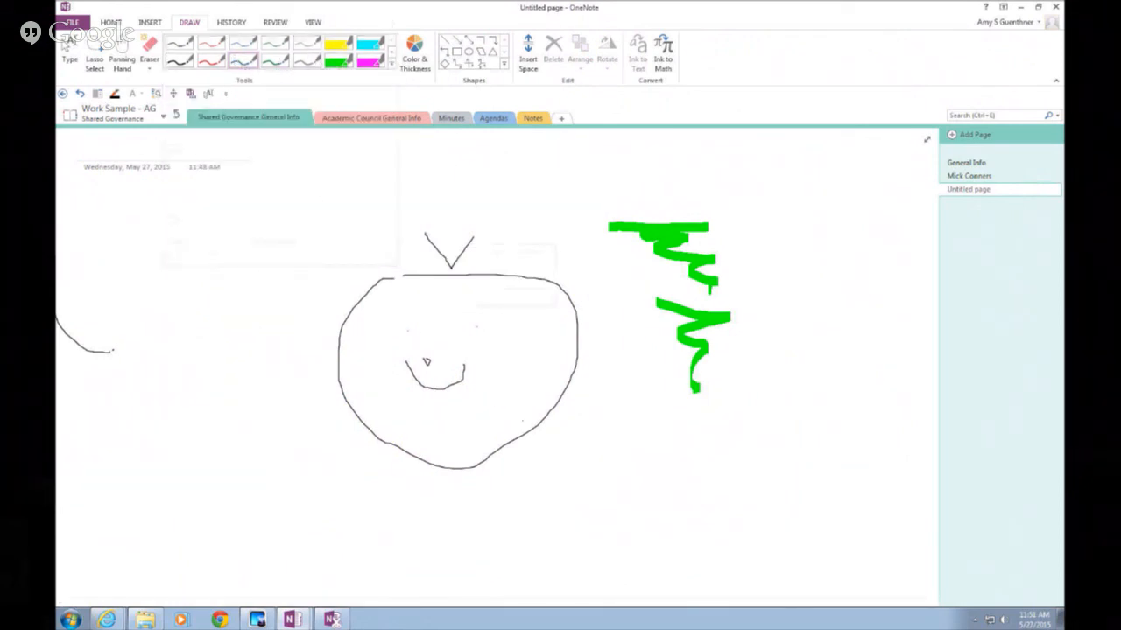
Handwrite a first name in blue ink near the top left of the page
drag(173, 212, 149, 250)
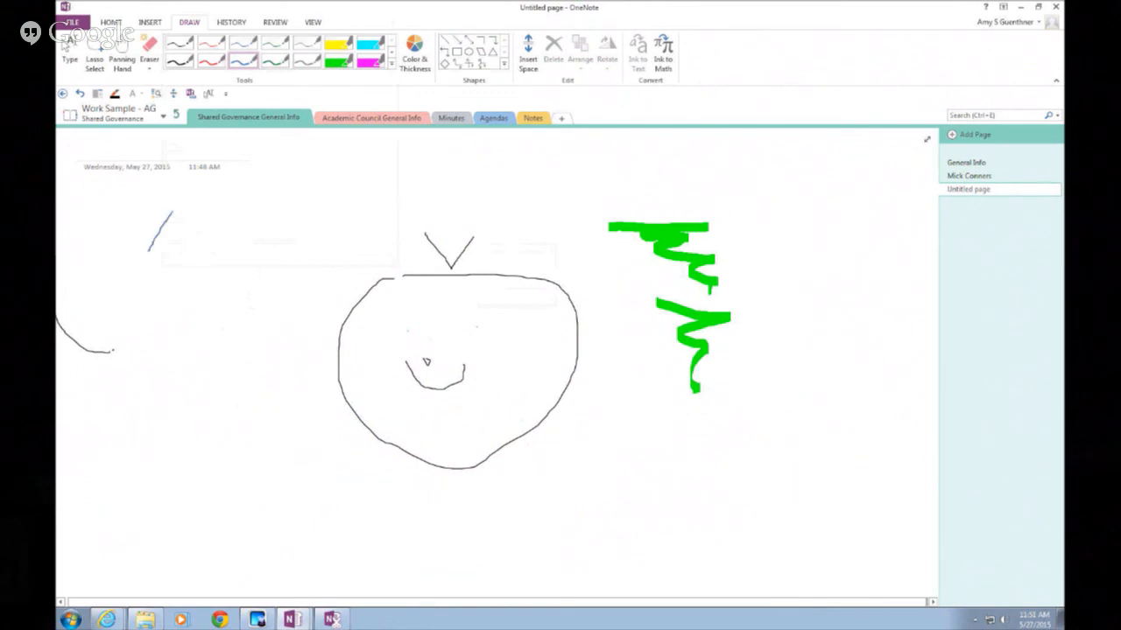
drag(173, 212, 178, 252)
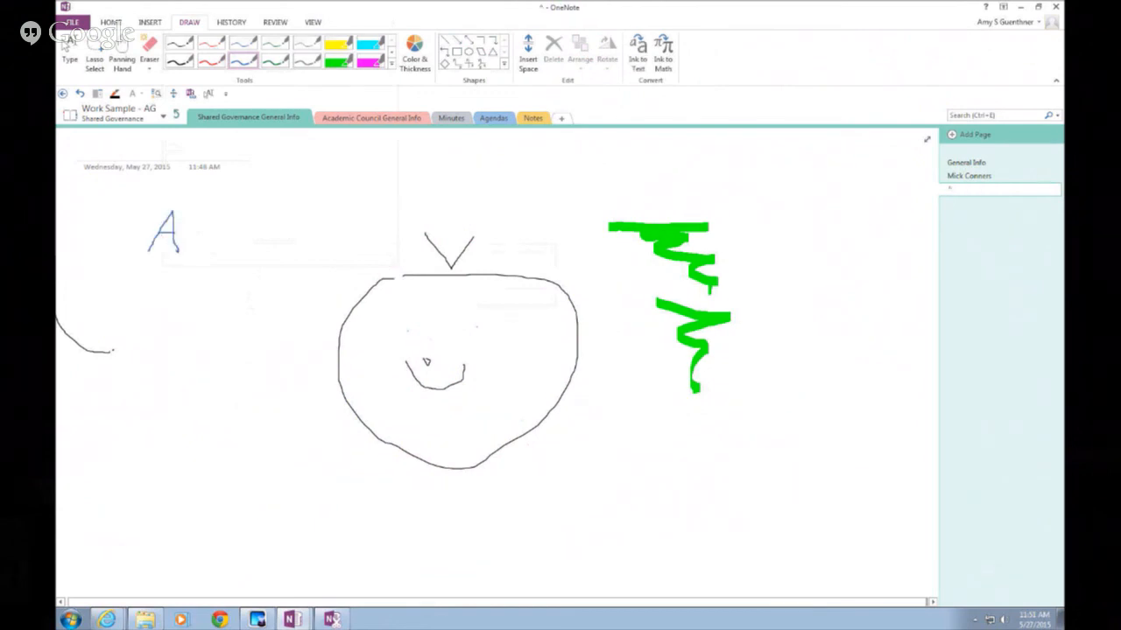
mouse_move(185, 254)
mouse_down()
mouse_move(225, 253)
mouse_move(238, 278)
mouse_up()
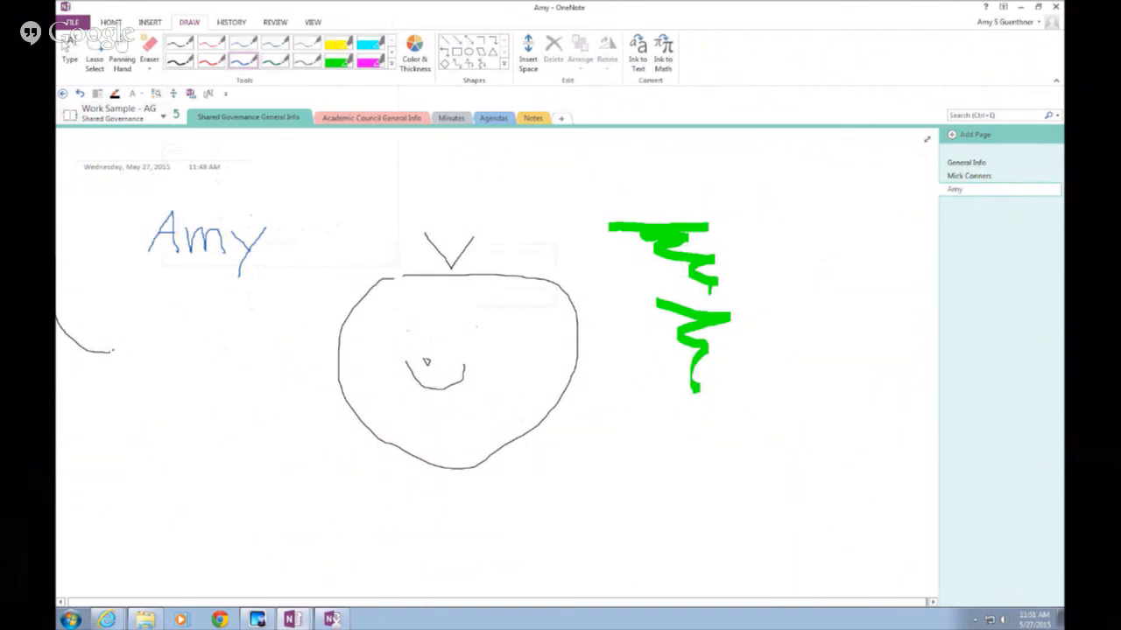
Lasso-select the handwritten name and convert it to typed text with Ink to Text
click(98, 65)
mouse_move(120, 185)
mouse_down()
mouse_move(274, 315)
mouse_move(310, 214)
mouse_up()
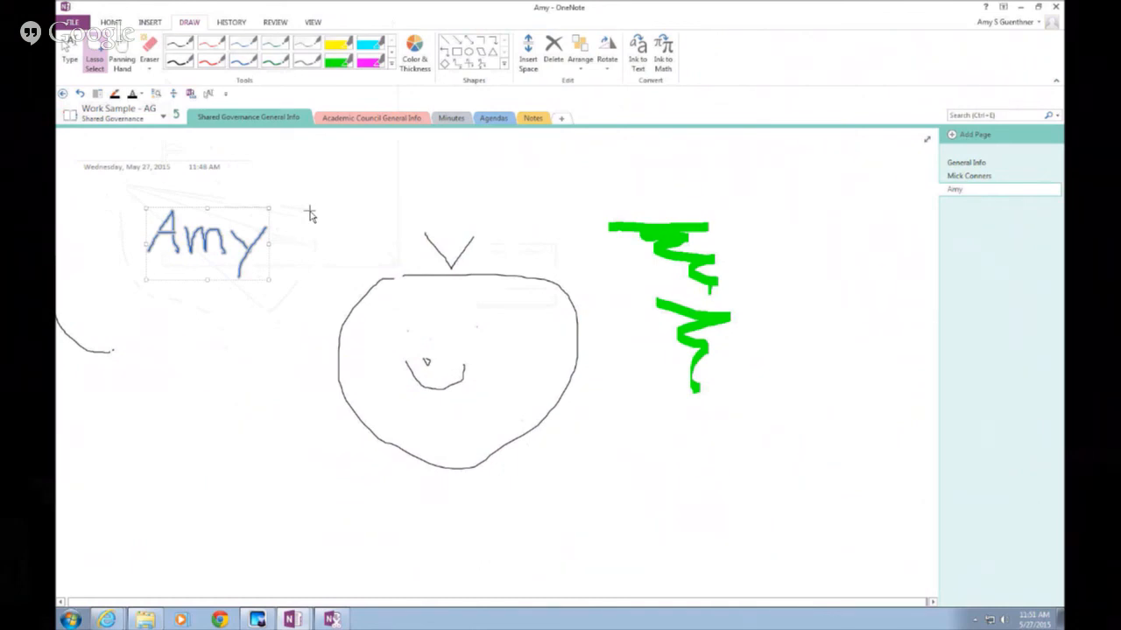
click(642, 59)
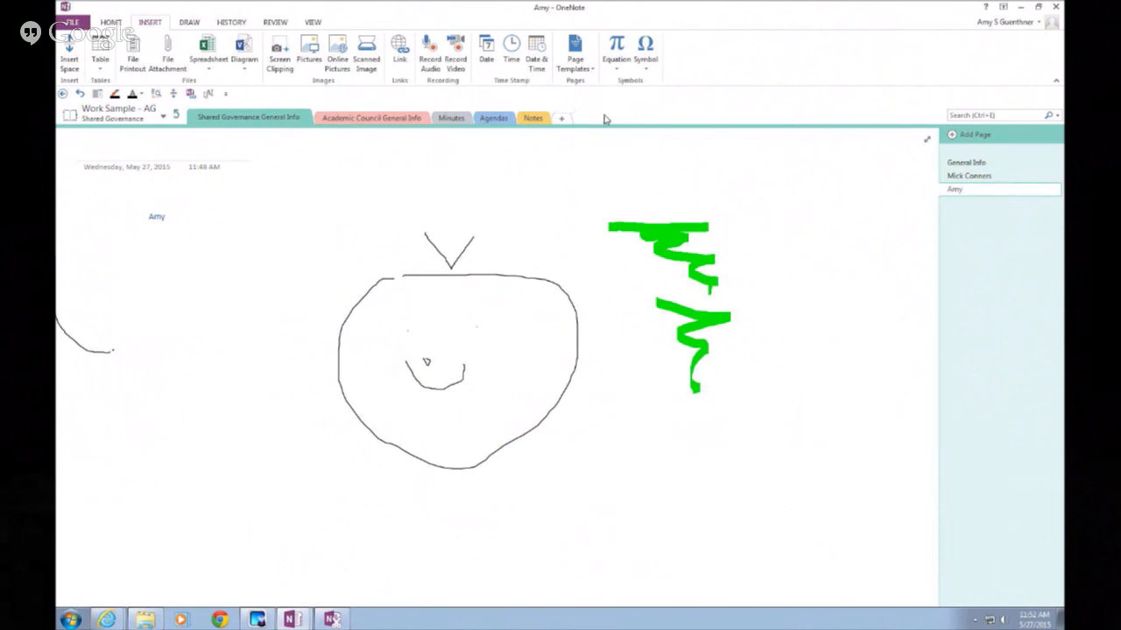
Insert the built-in Fourier Series equation before the typed name and return to typing mode
click(619, 66)
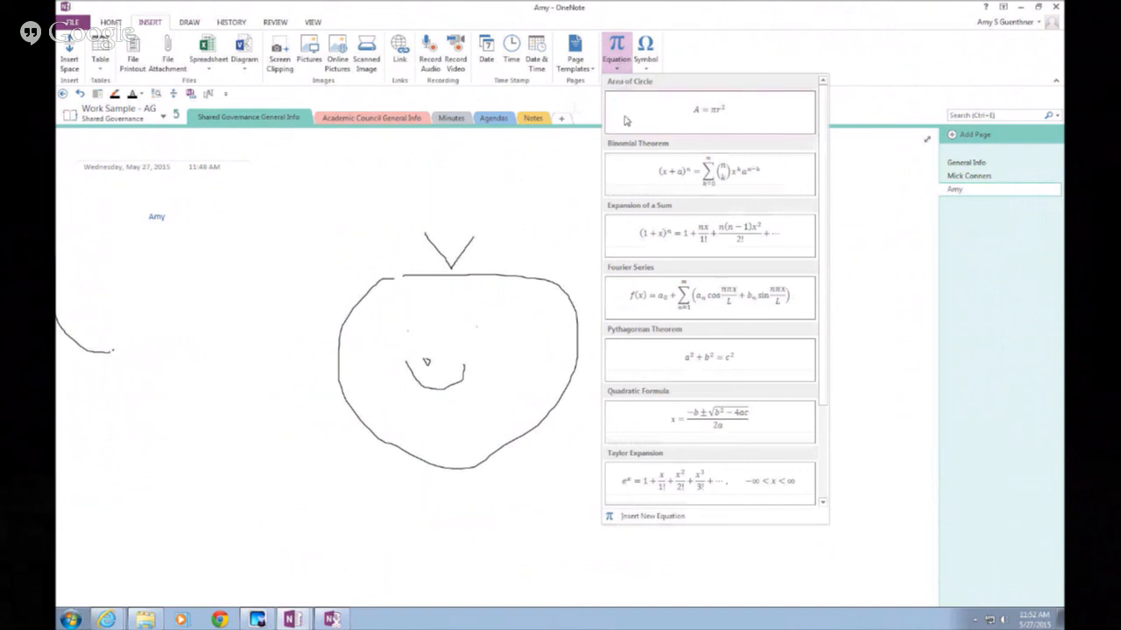
click(638, 315)
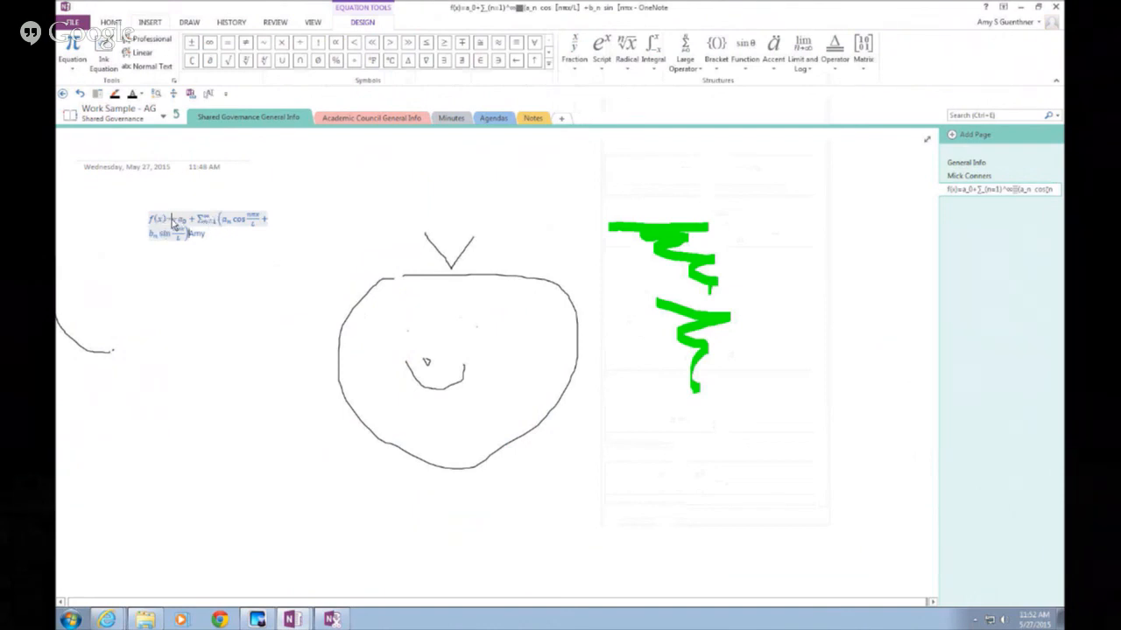
click(188, 22)
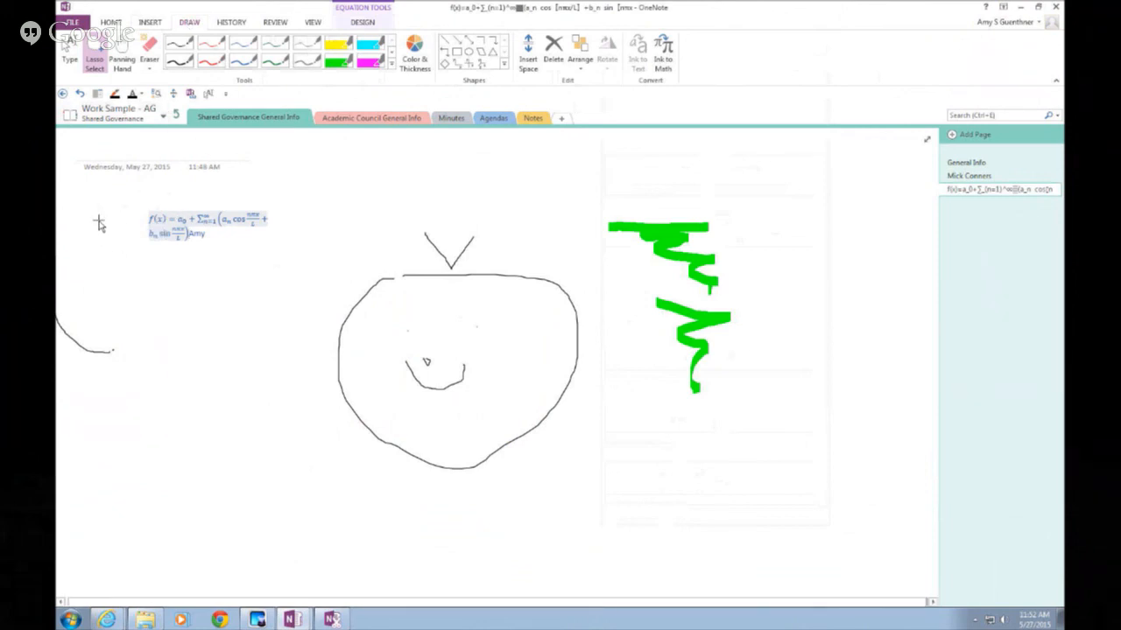
click(70, 61)
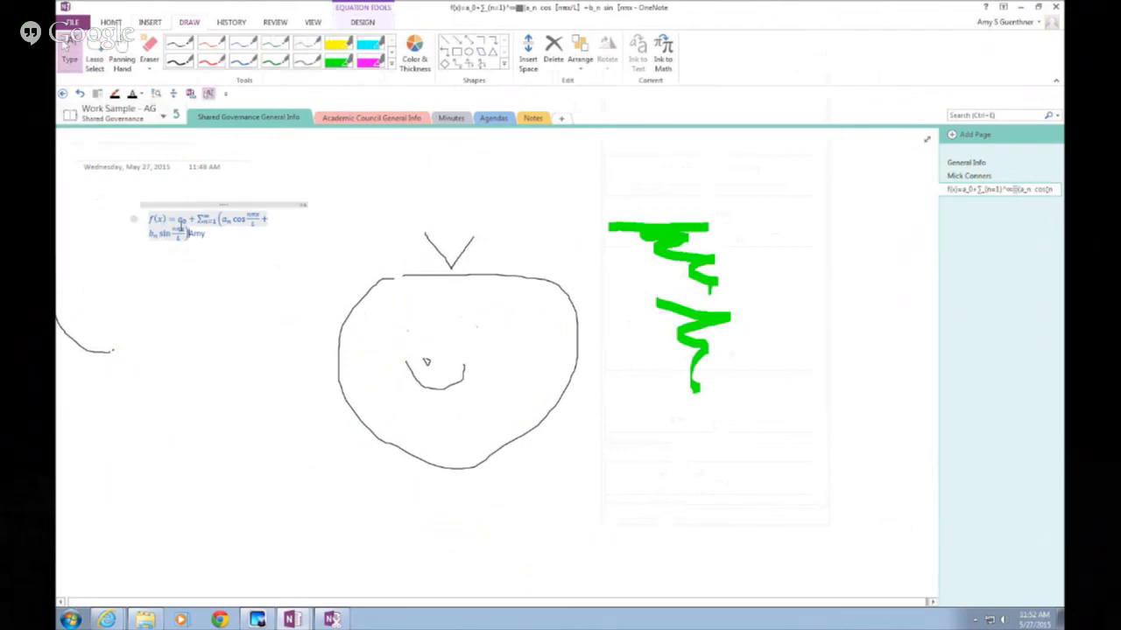
Copy the Fourier Series equation and open the Windows program list
click(185, 219)
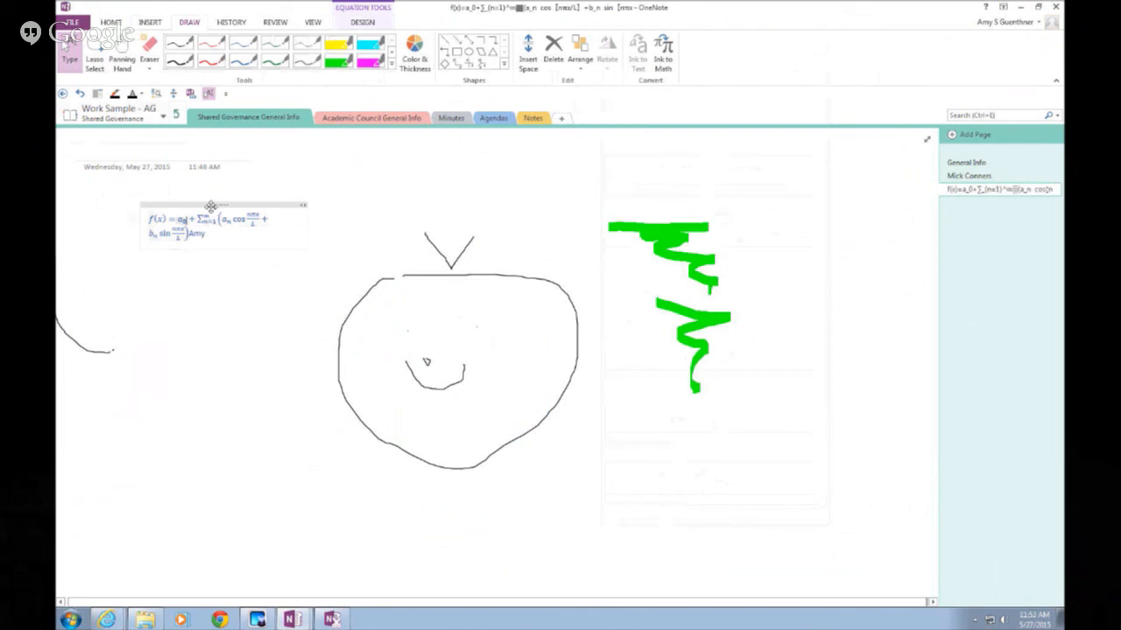
right_click(212, 210)
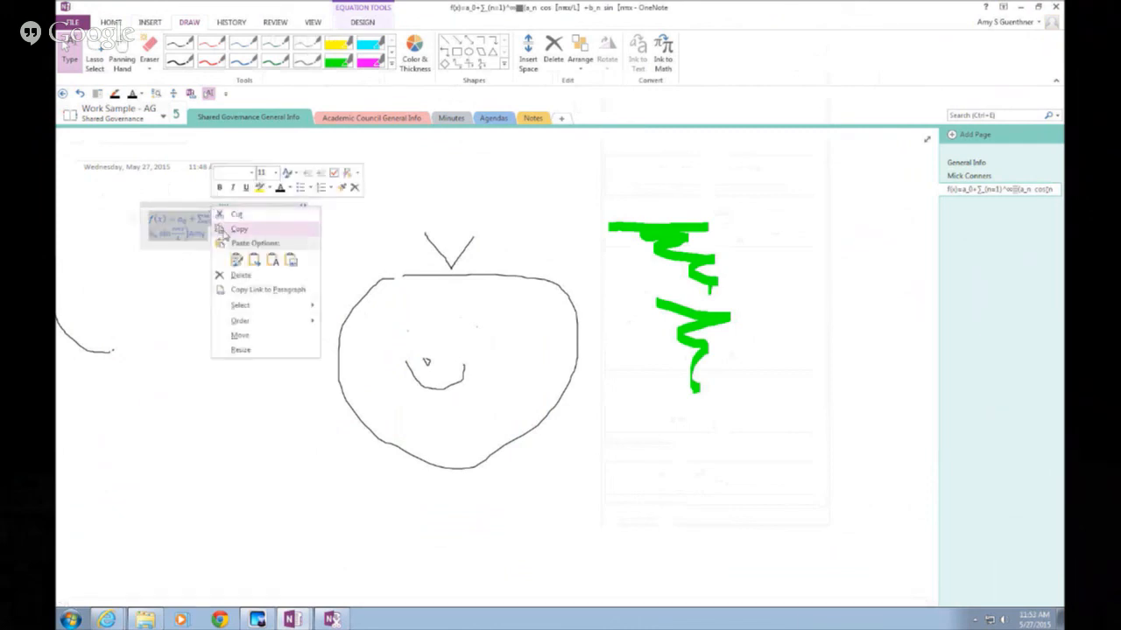
click(233, 230)
click(70, 620)
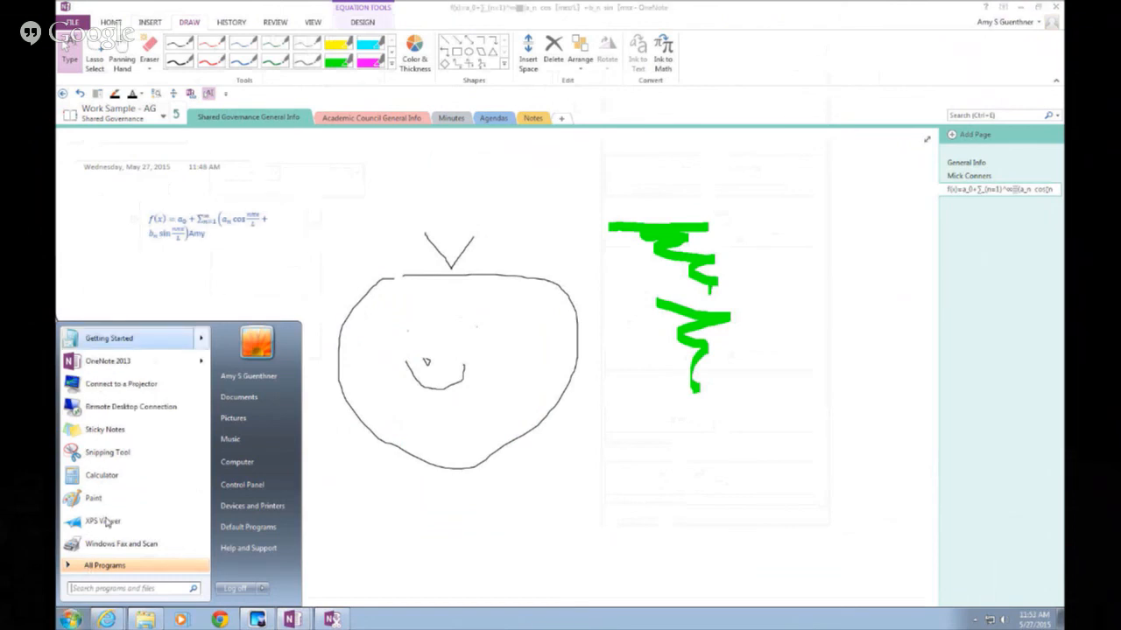
Launch Word 2013 and paste the copied equation into a new blank document
click(110, 359)
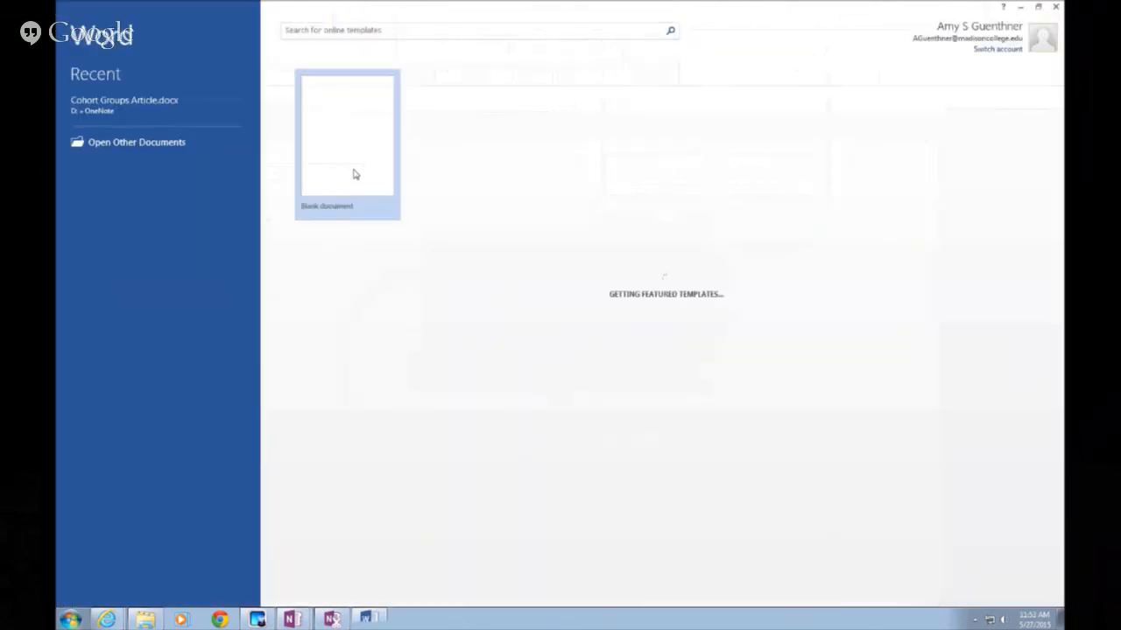
click(361, 166)
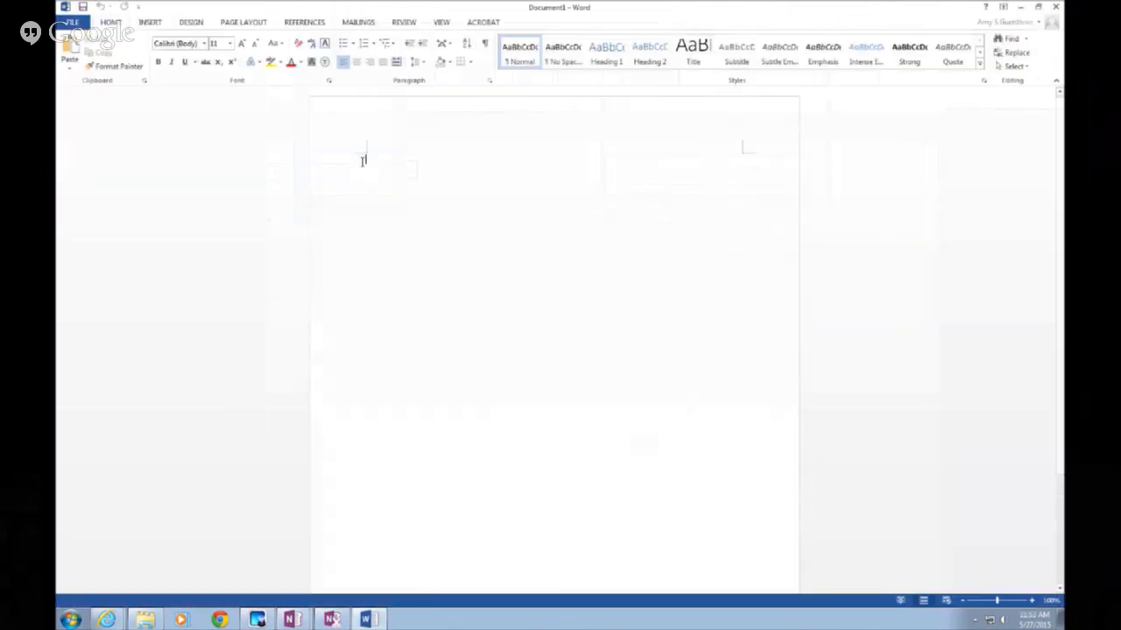
right_click(362, 162)
click(388, 215)
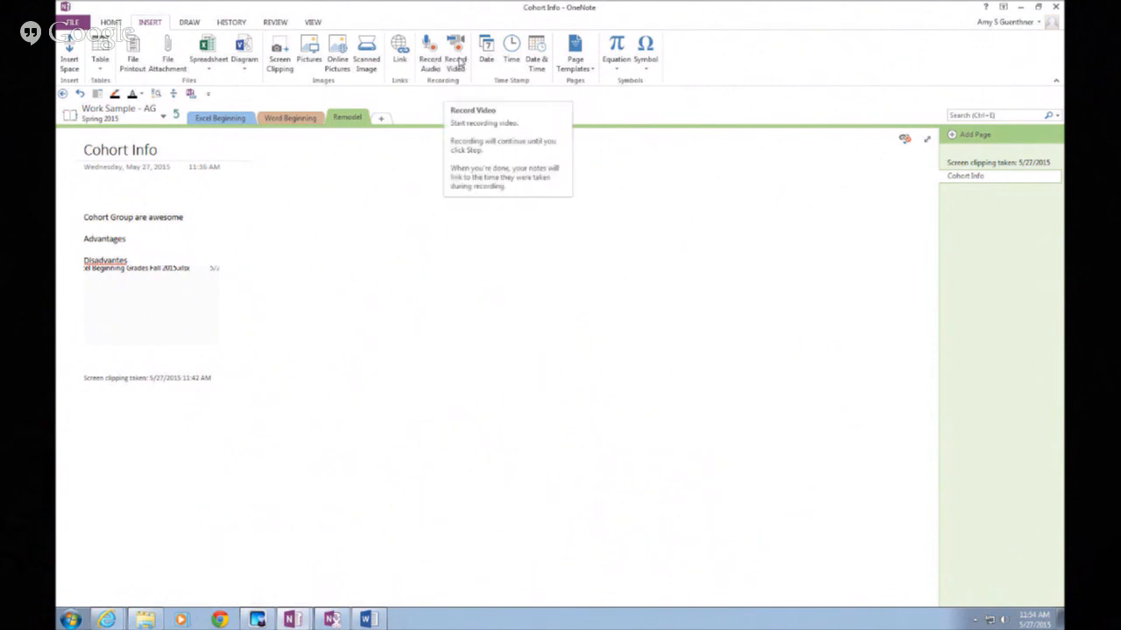
Record a short video on Cohort Info and move its icon to the middle of the page
click(457, 63)
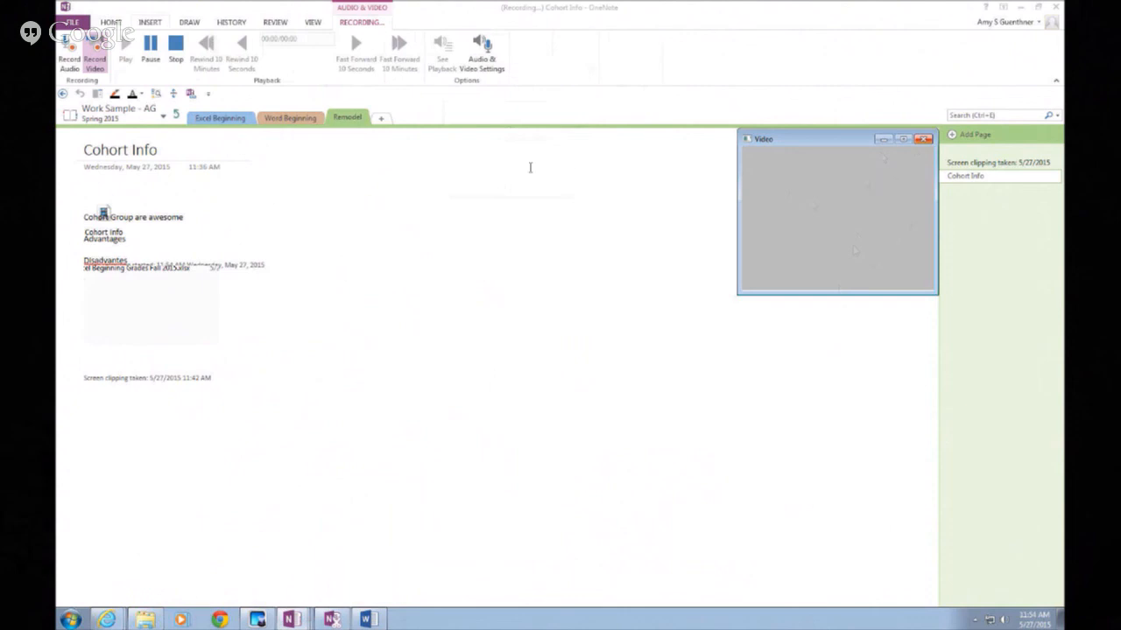
click(175, 42)
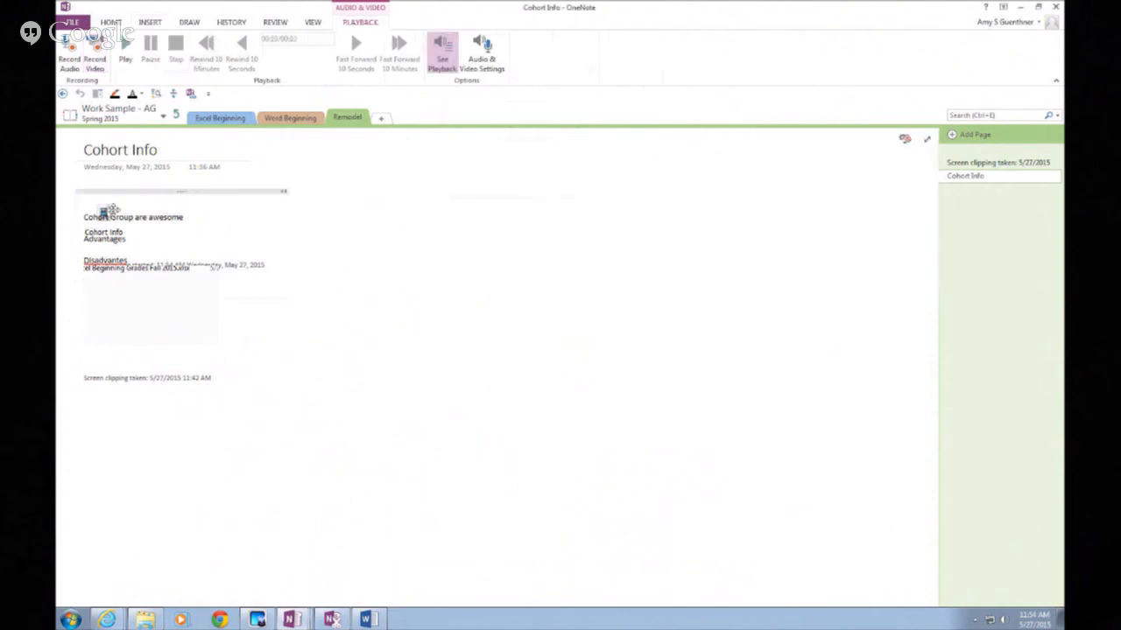
drag(151, 263, 547, 206)
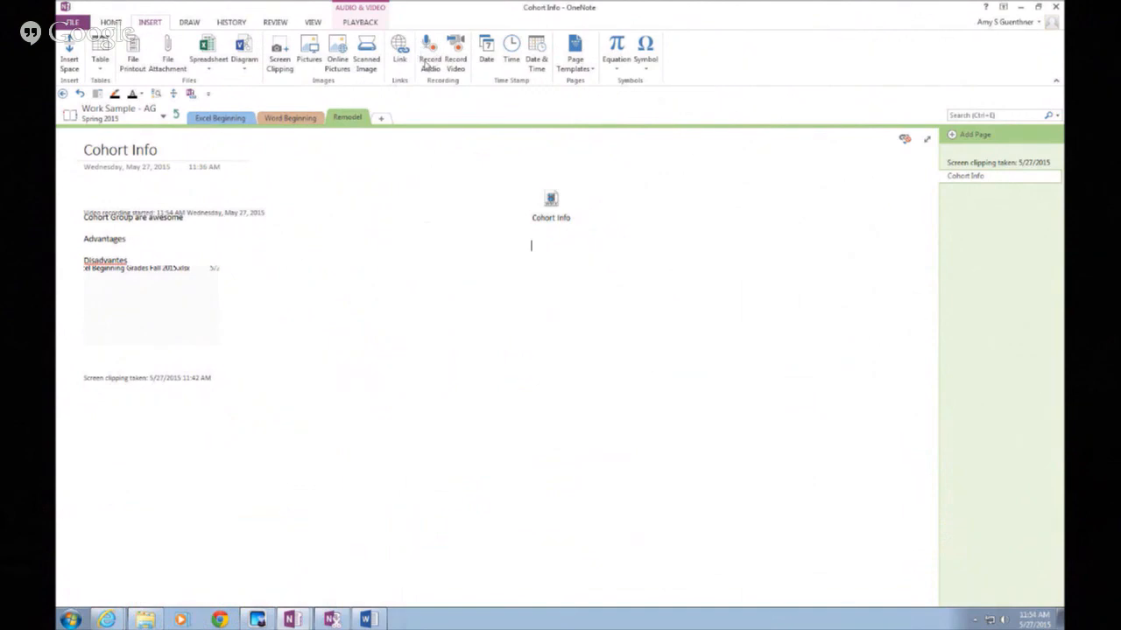
Record a 22-second audio clip below the video, typing two placeholder notes while it runs
click(426, 65)
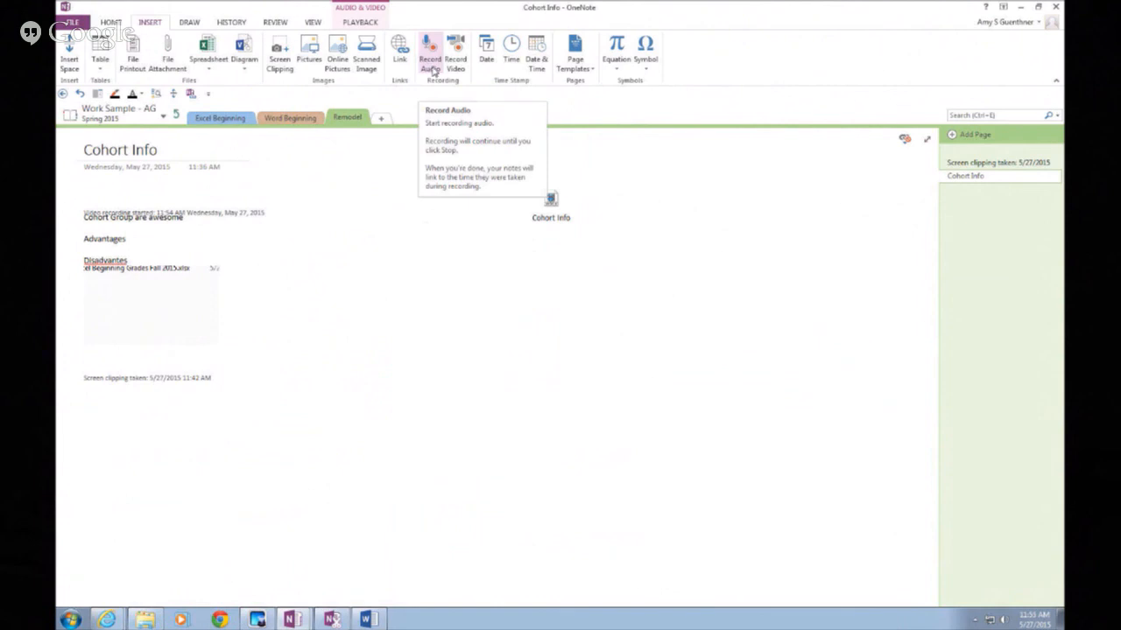
click(434, 70)
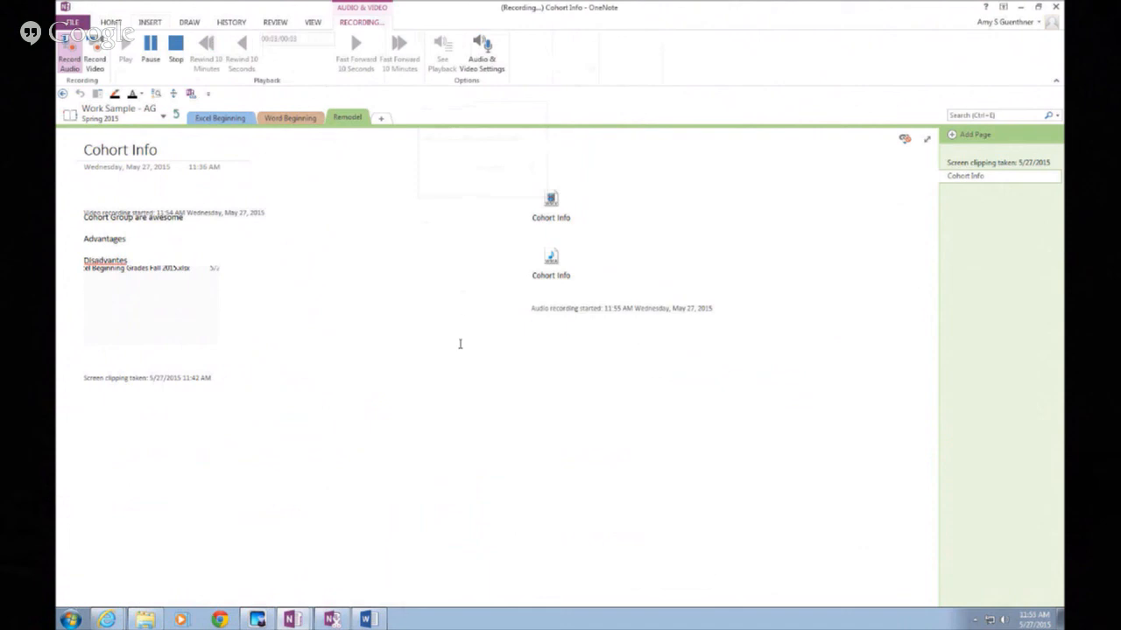
text(jfkjksljkfdjskjds)
click(533, 396)
text(fjkljkldsjklds)
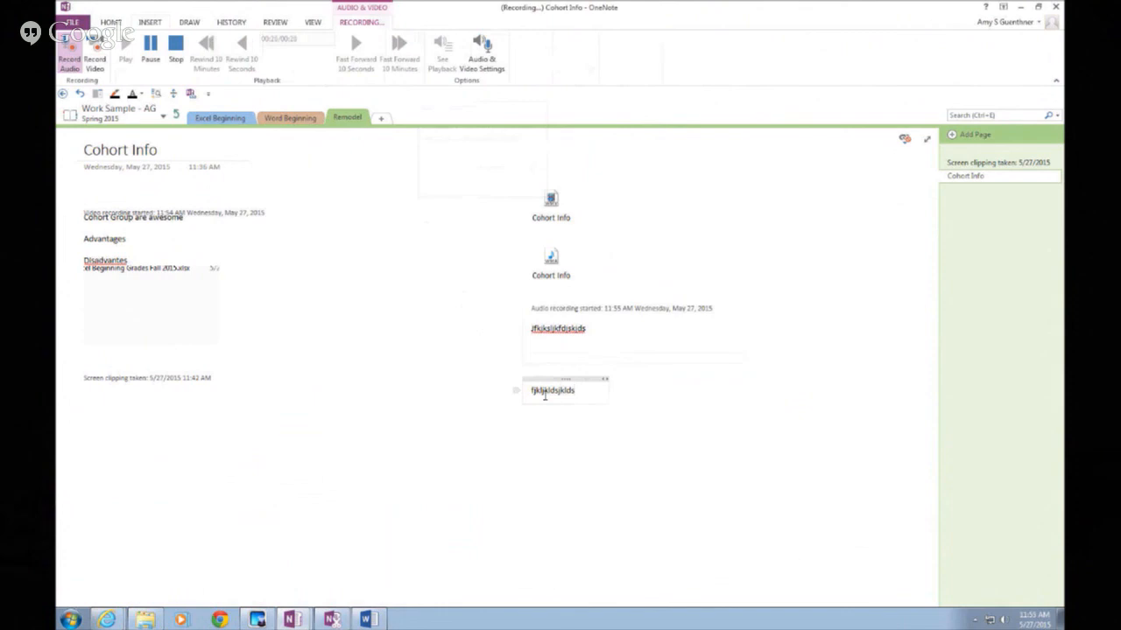
click(179, 46)
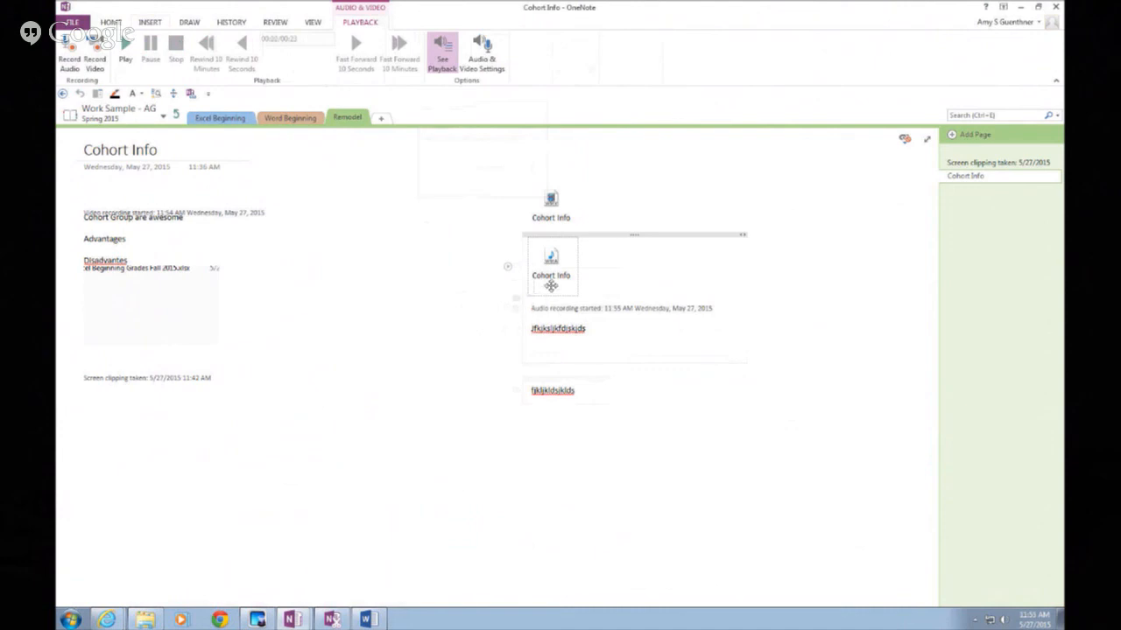
Play back the audio recording on the Cohort Info page
double_click(554, 281)
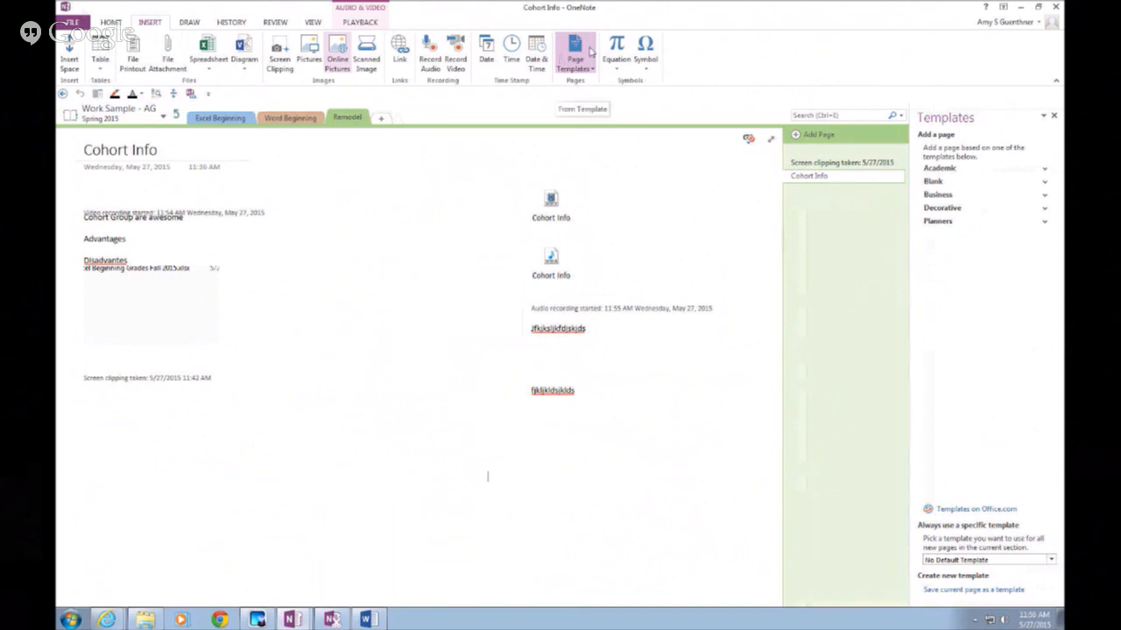
Add an Academic Detailed Lecture Notes page and a Business Simple Meeting Notes 1 page
click(976, 170)
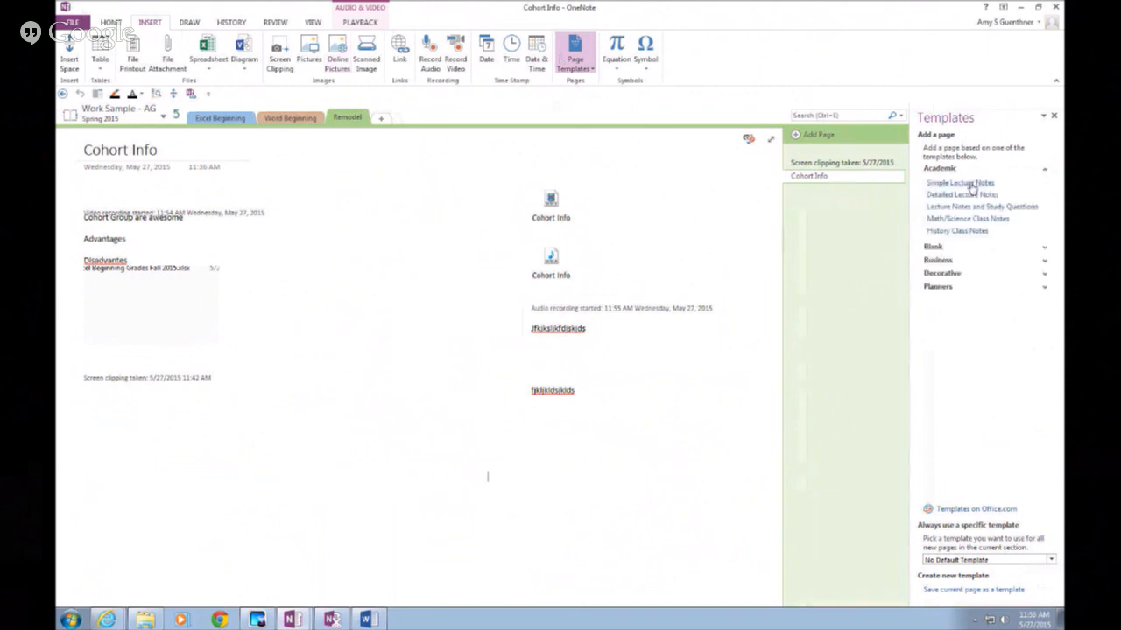
click(963, 183)
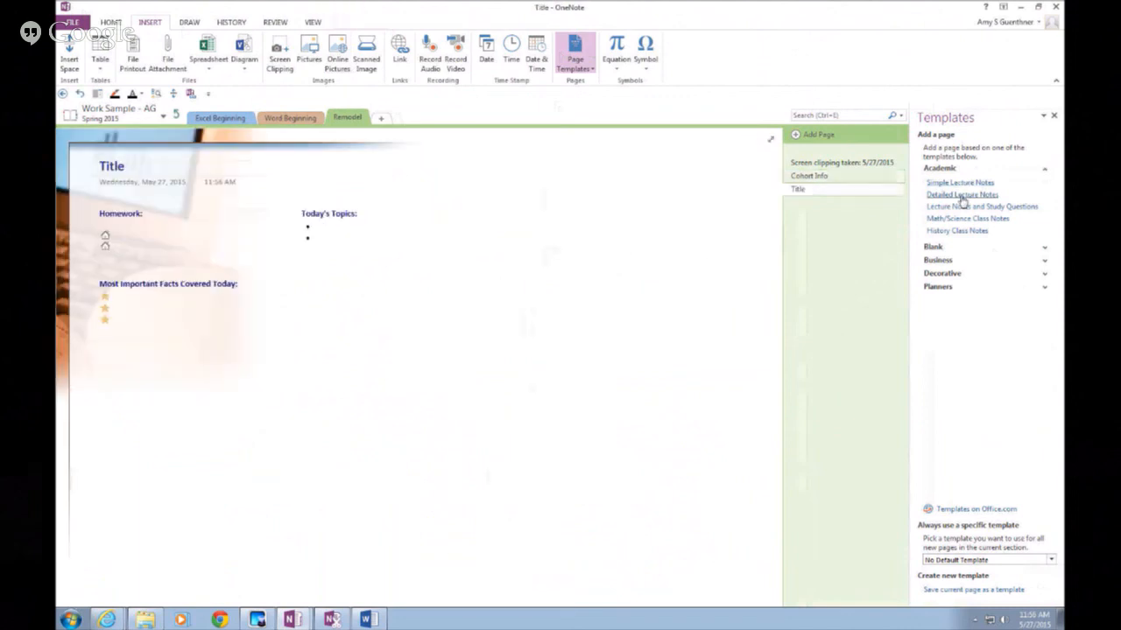
click(961, 196)
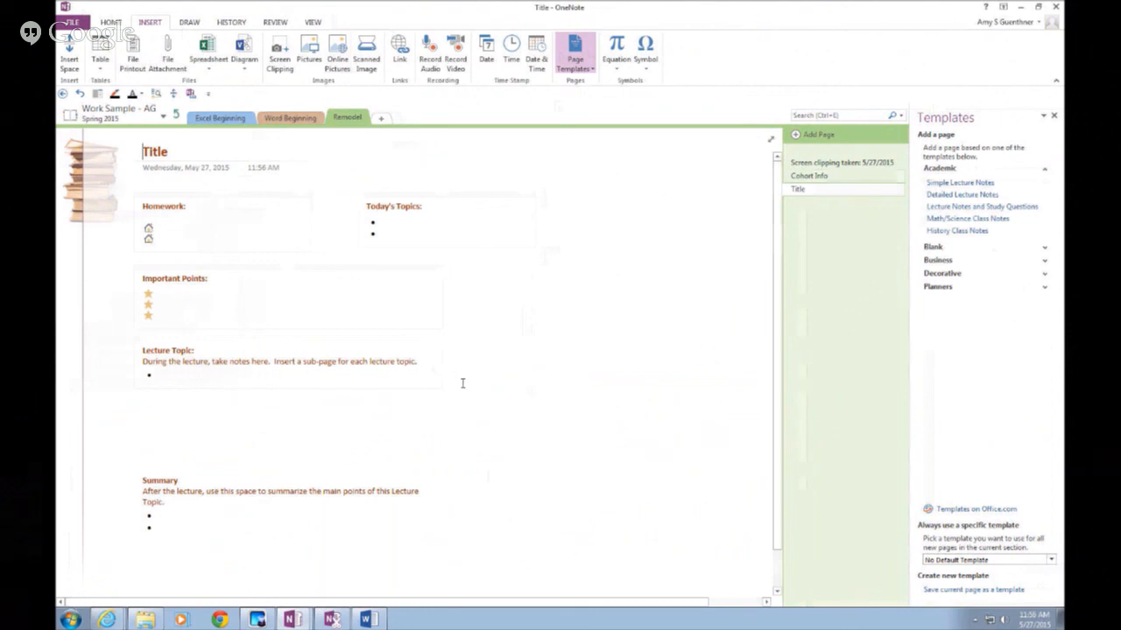
click(973, 263)
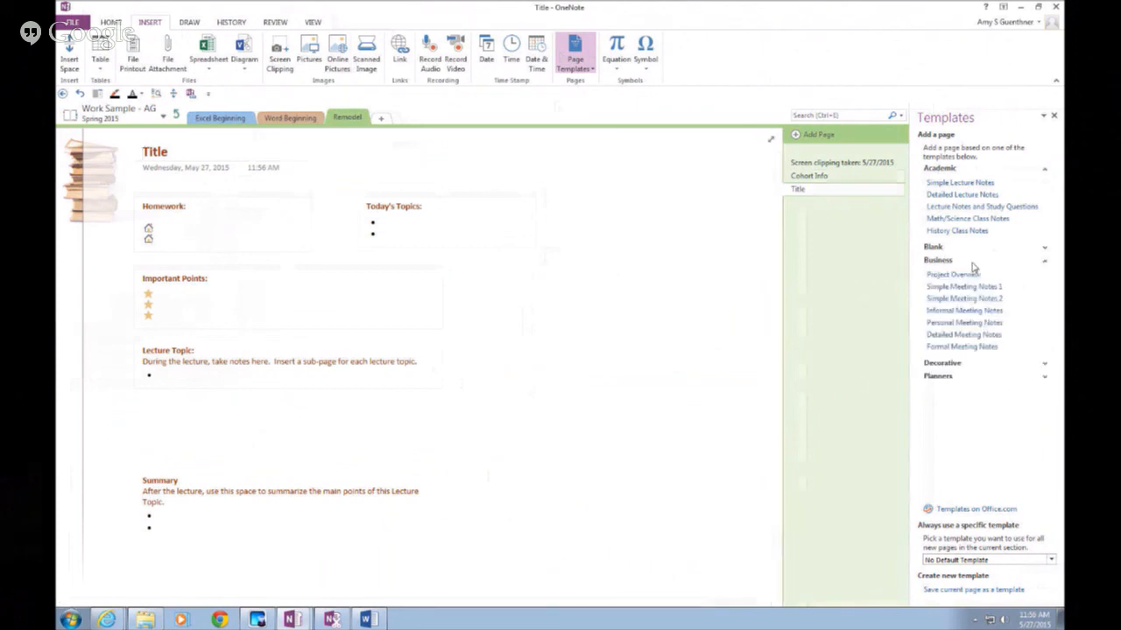
click(963, 288)
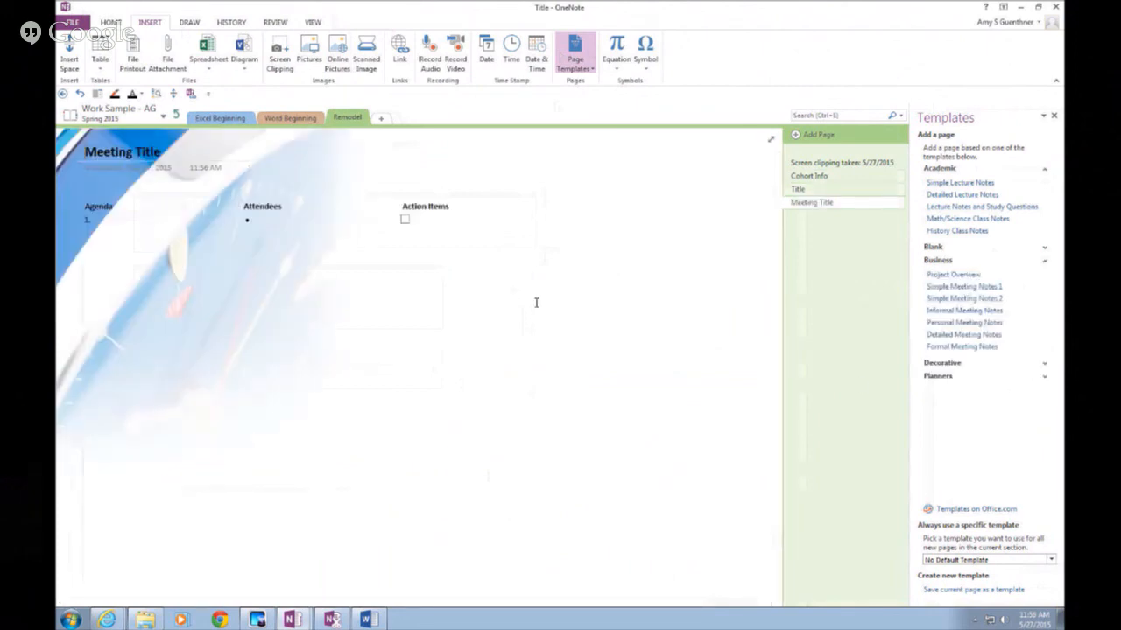
Enter six placeholder attendee bullets under Attendees on the Meeting Title page
click(287, 214)
text(ls Fjskfj Sjfs Offjs Fkds' fs)
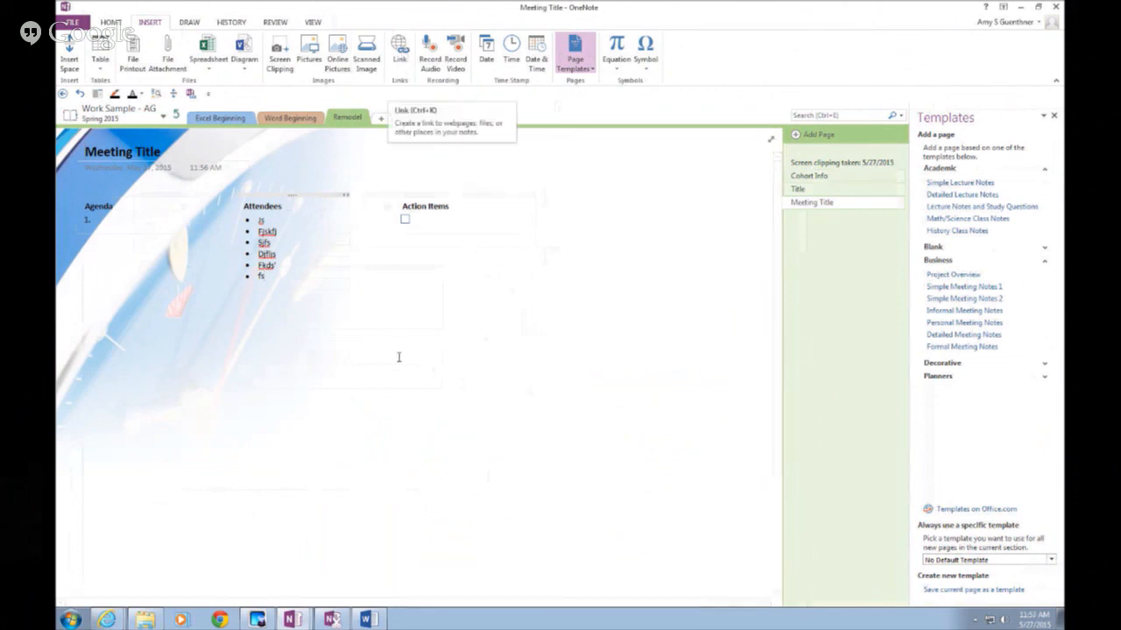
drag(397, 356, 616, 359)
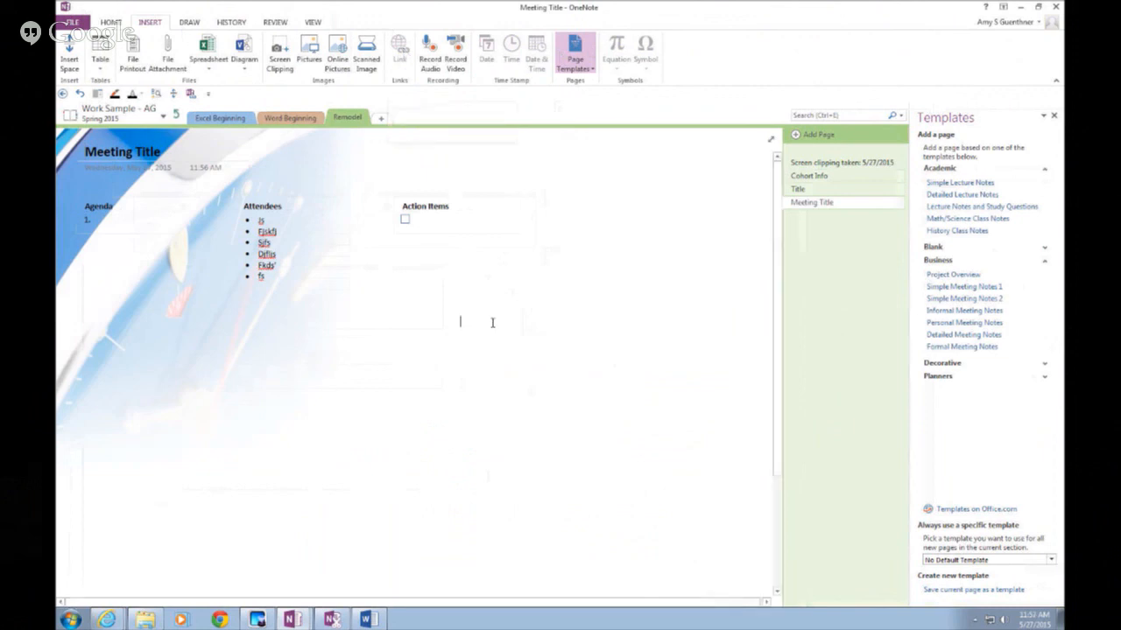
Add a note below Action Items with an 'E-Mail' label naming the instructor
click(531, 323)
text(a)
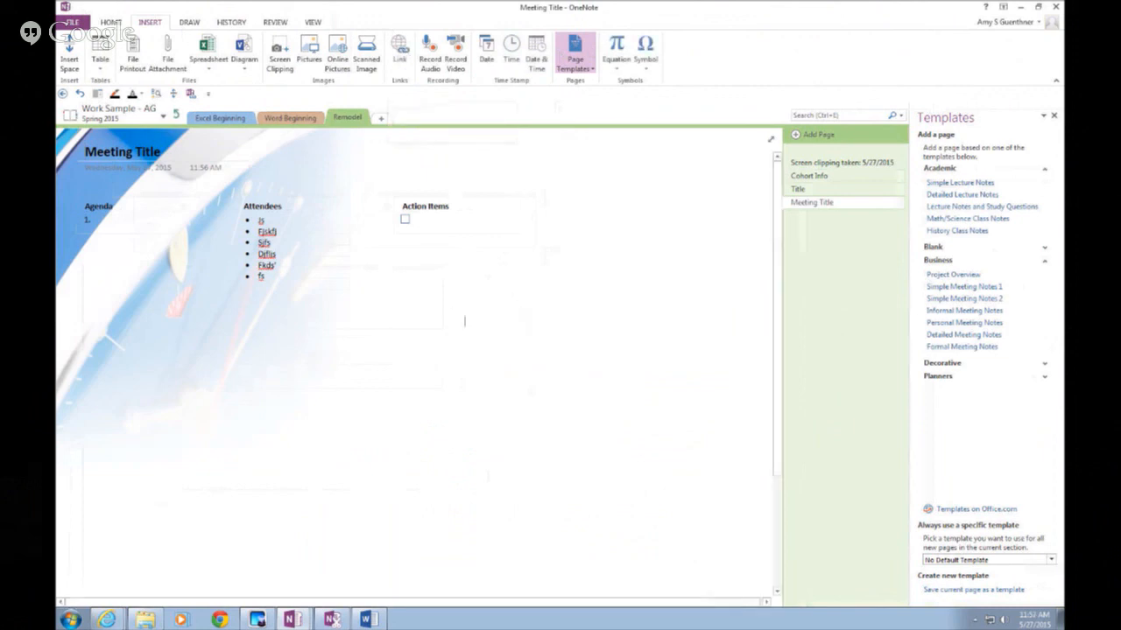
key(BackSpace)
text(E-Mail Amy)
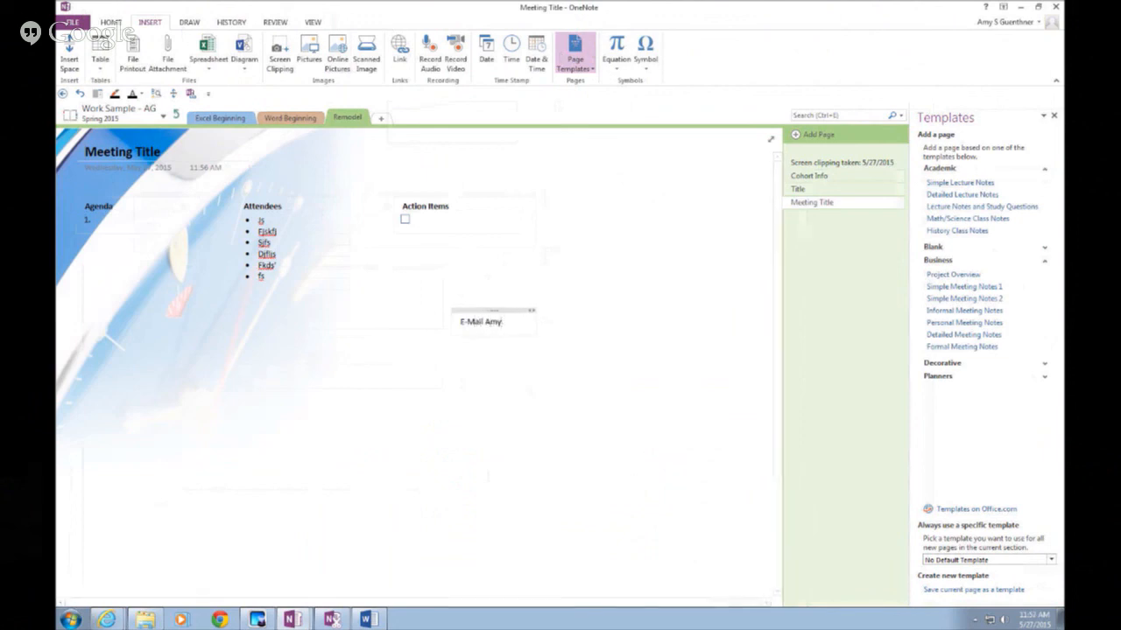
click(577, 477)
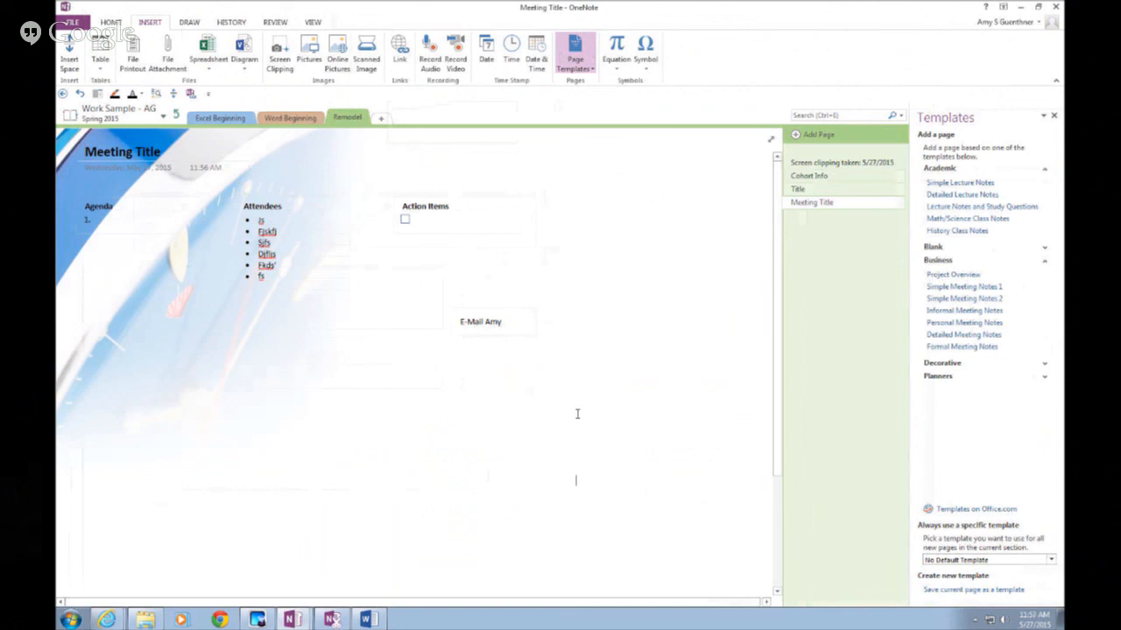
Turn the label into a hyperlink to the instructor's mailto: e-mail address
drag(504, 321, 458, 320)
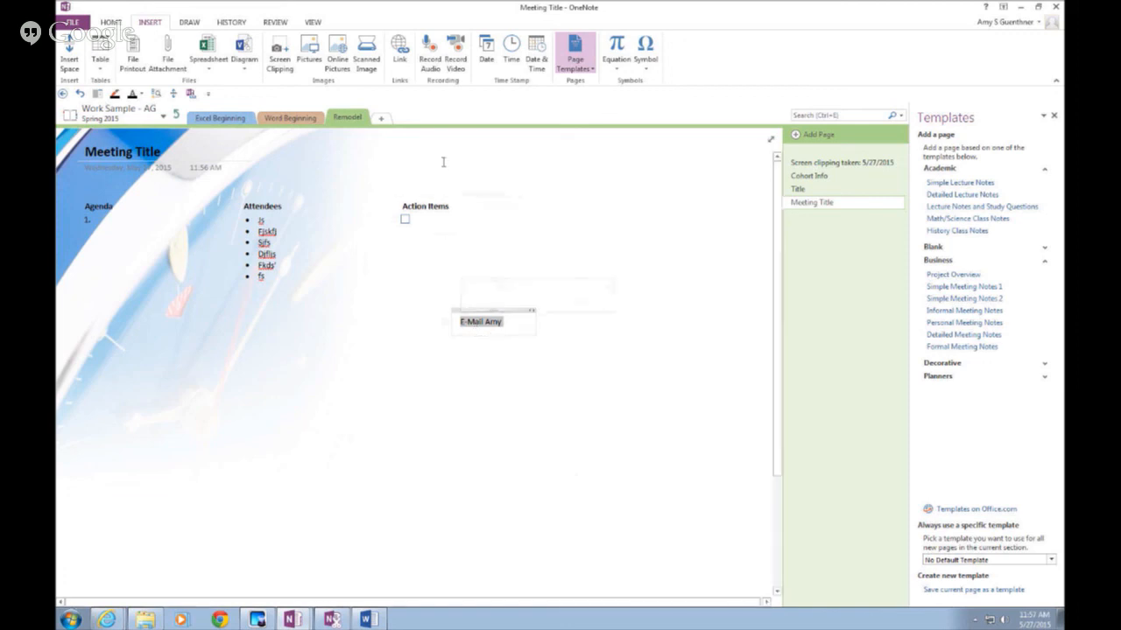
click(404, 60)
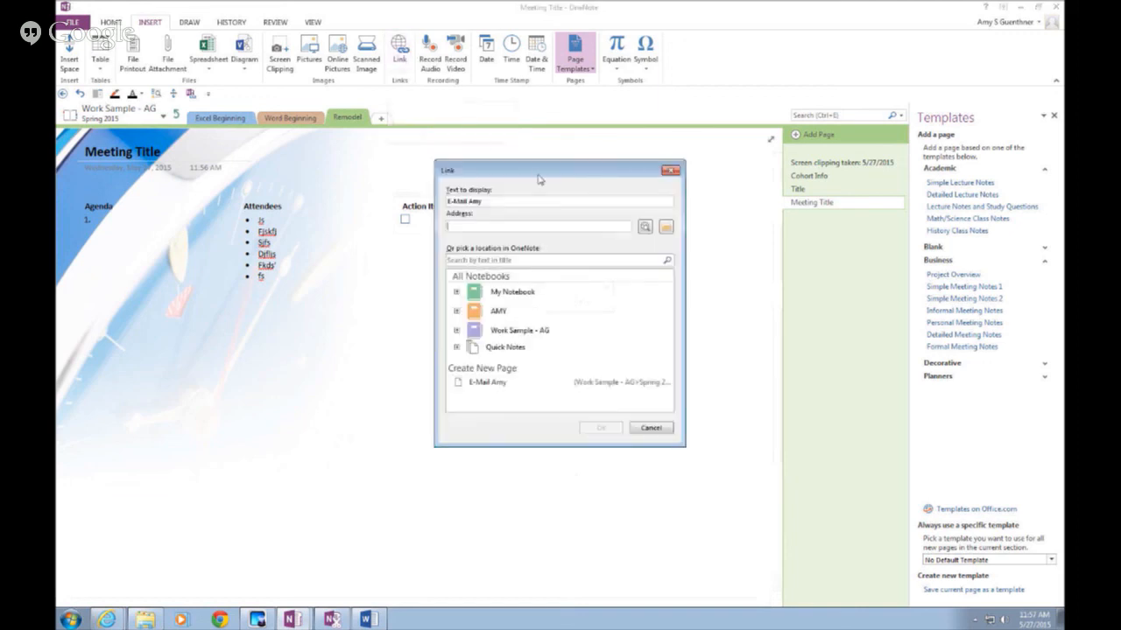
drag(537, 173, 526, 145)
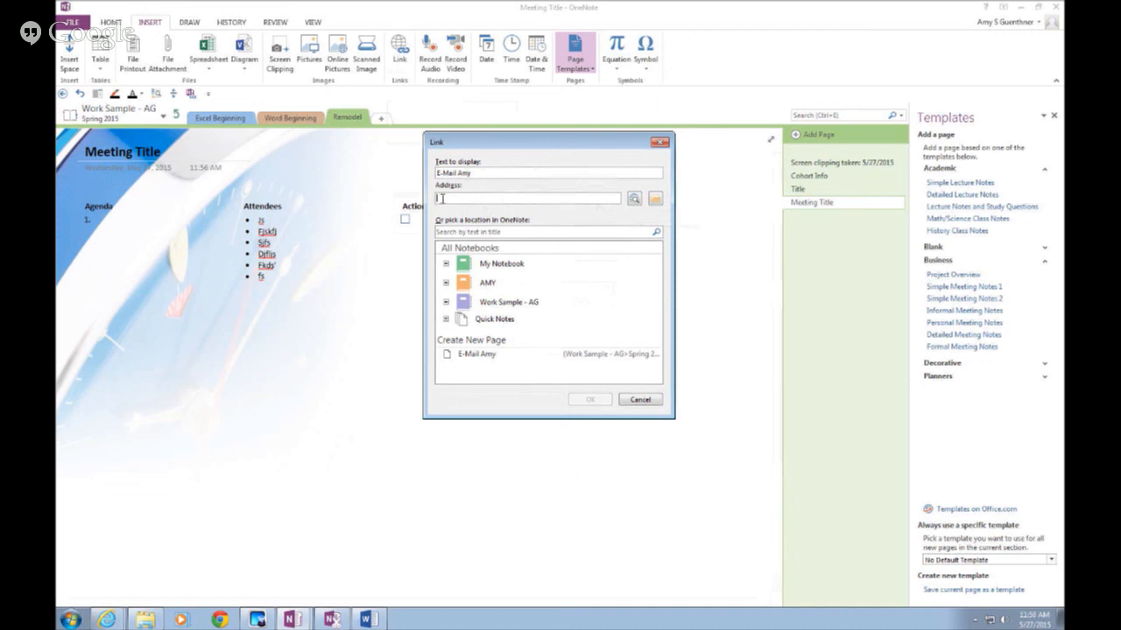
text(mailto)
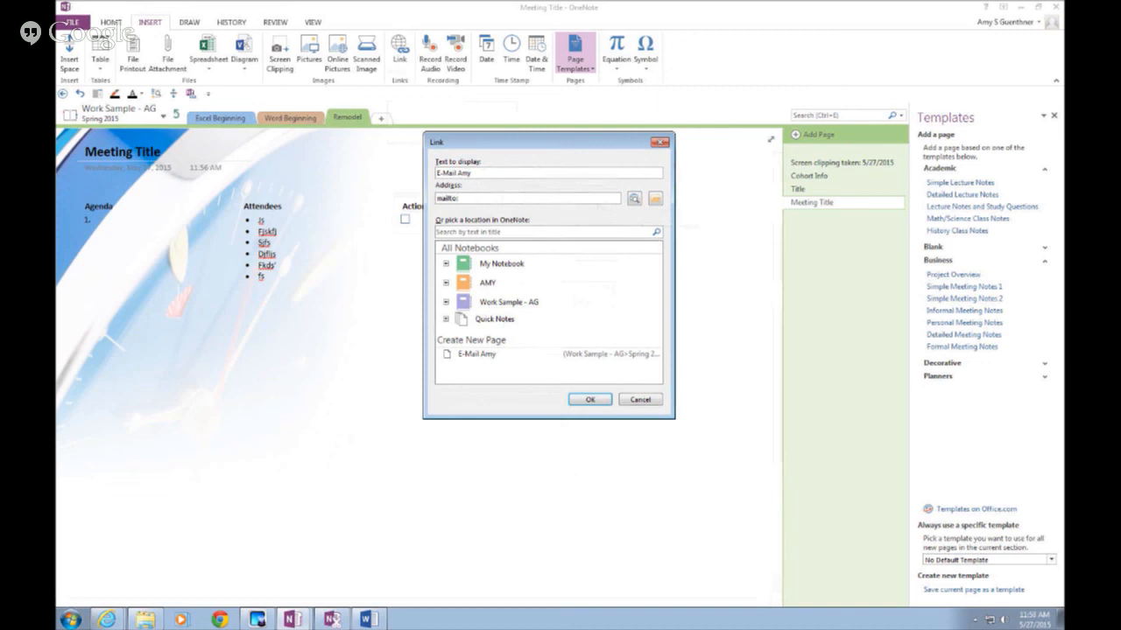
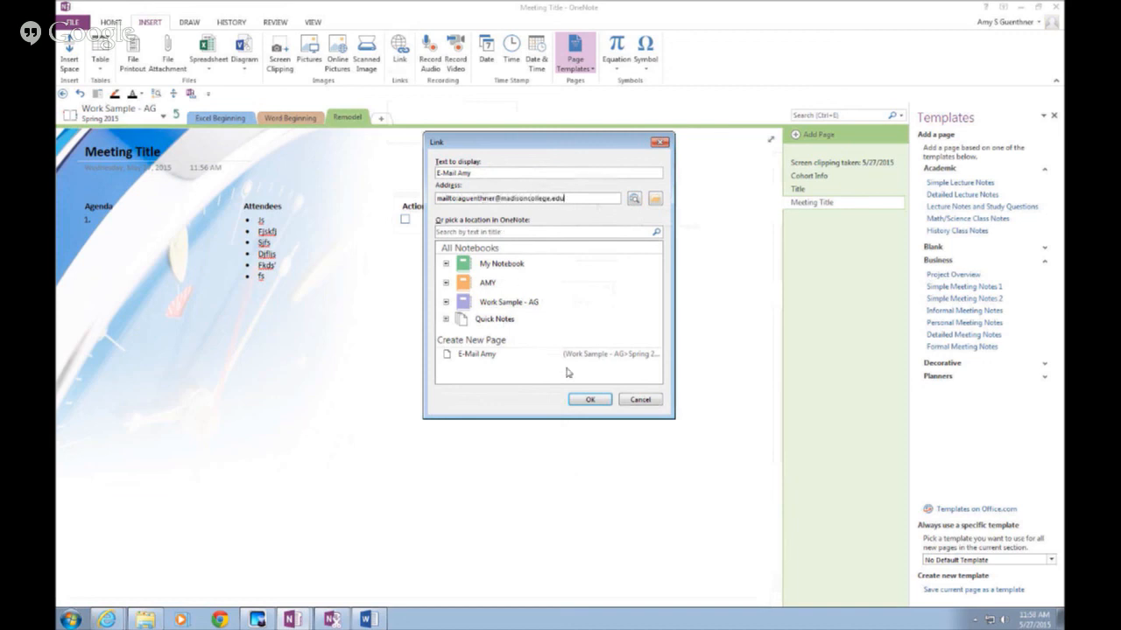
click(590, 401)
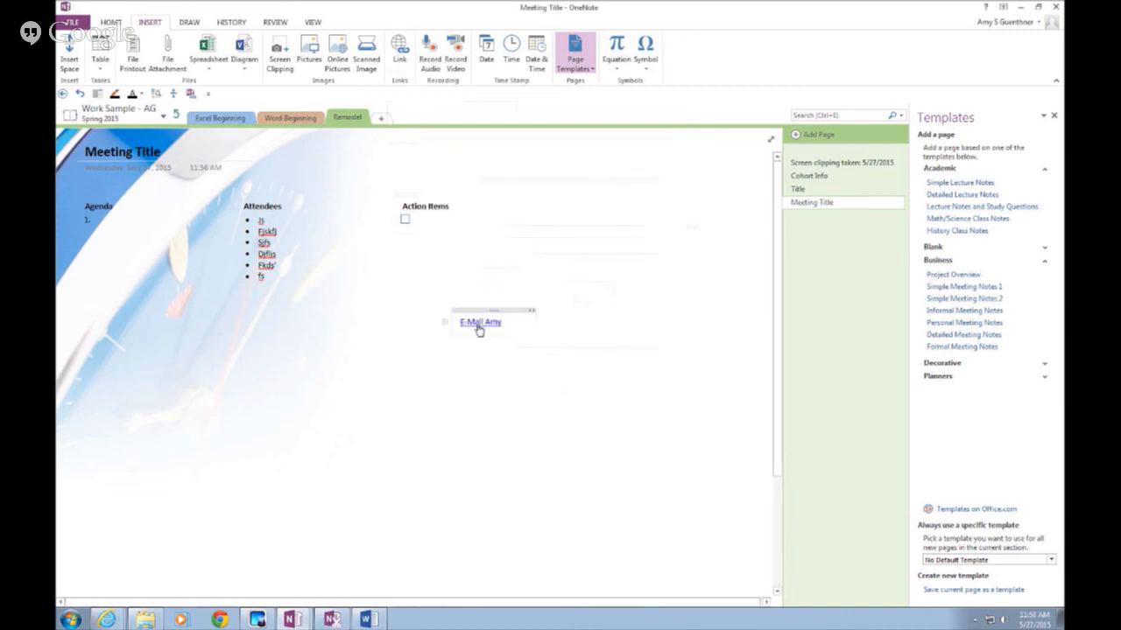
mouse_move(479, 330)
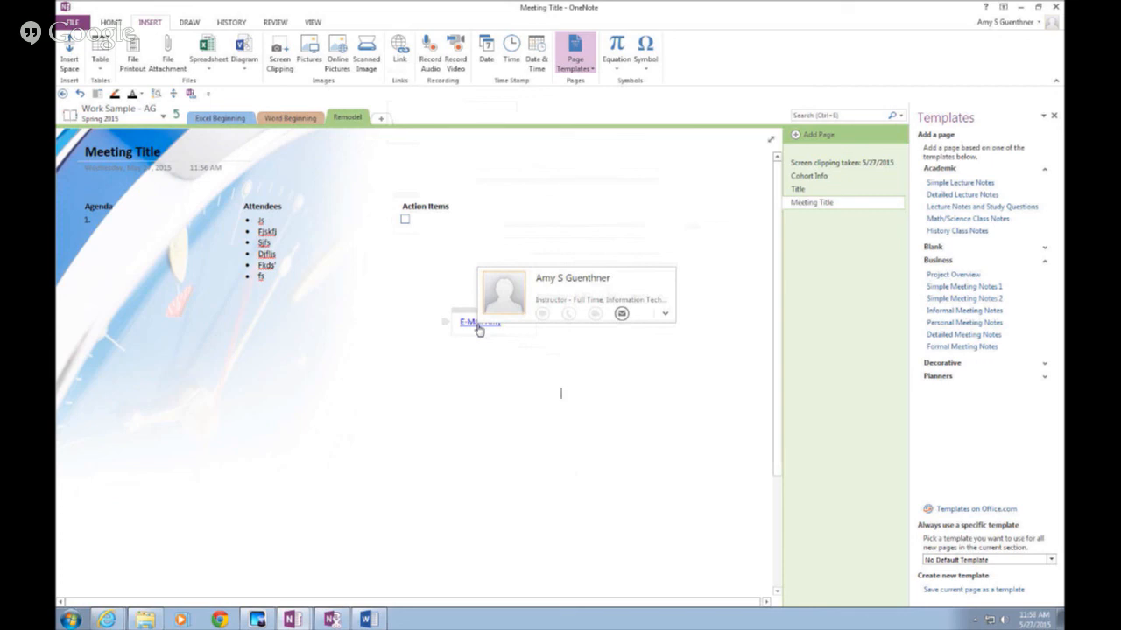